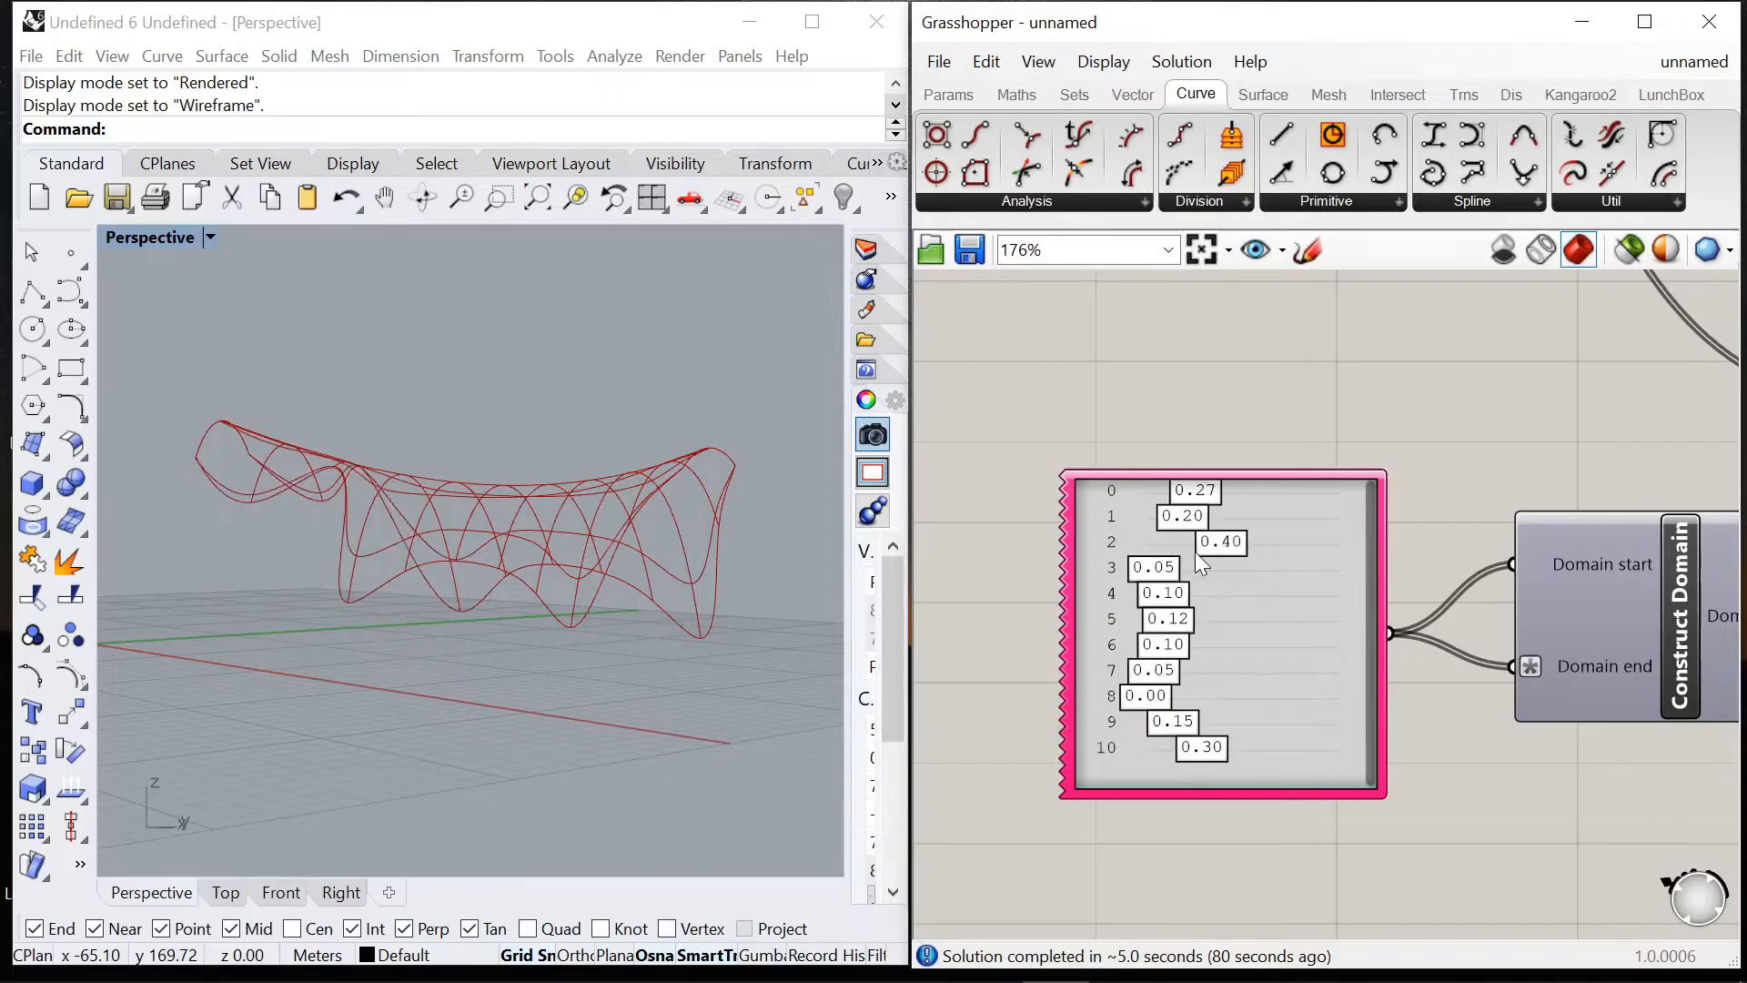
Step: Vary the gene pool values and both graph mapper curves to preview how the finished shell changes shape
left_click_drag(1164, 572, 1150, 570)
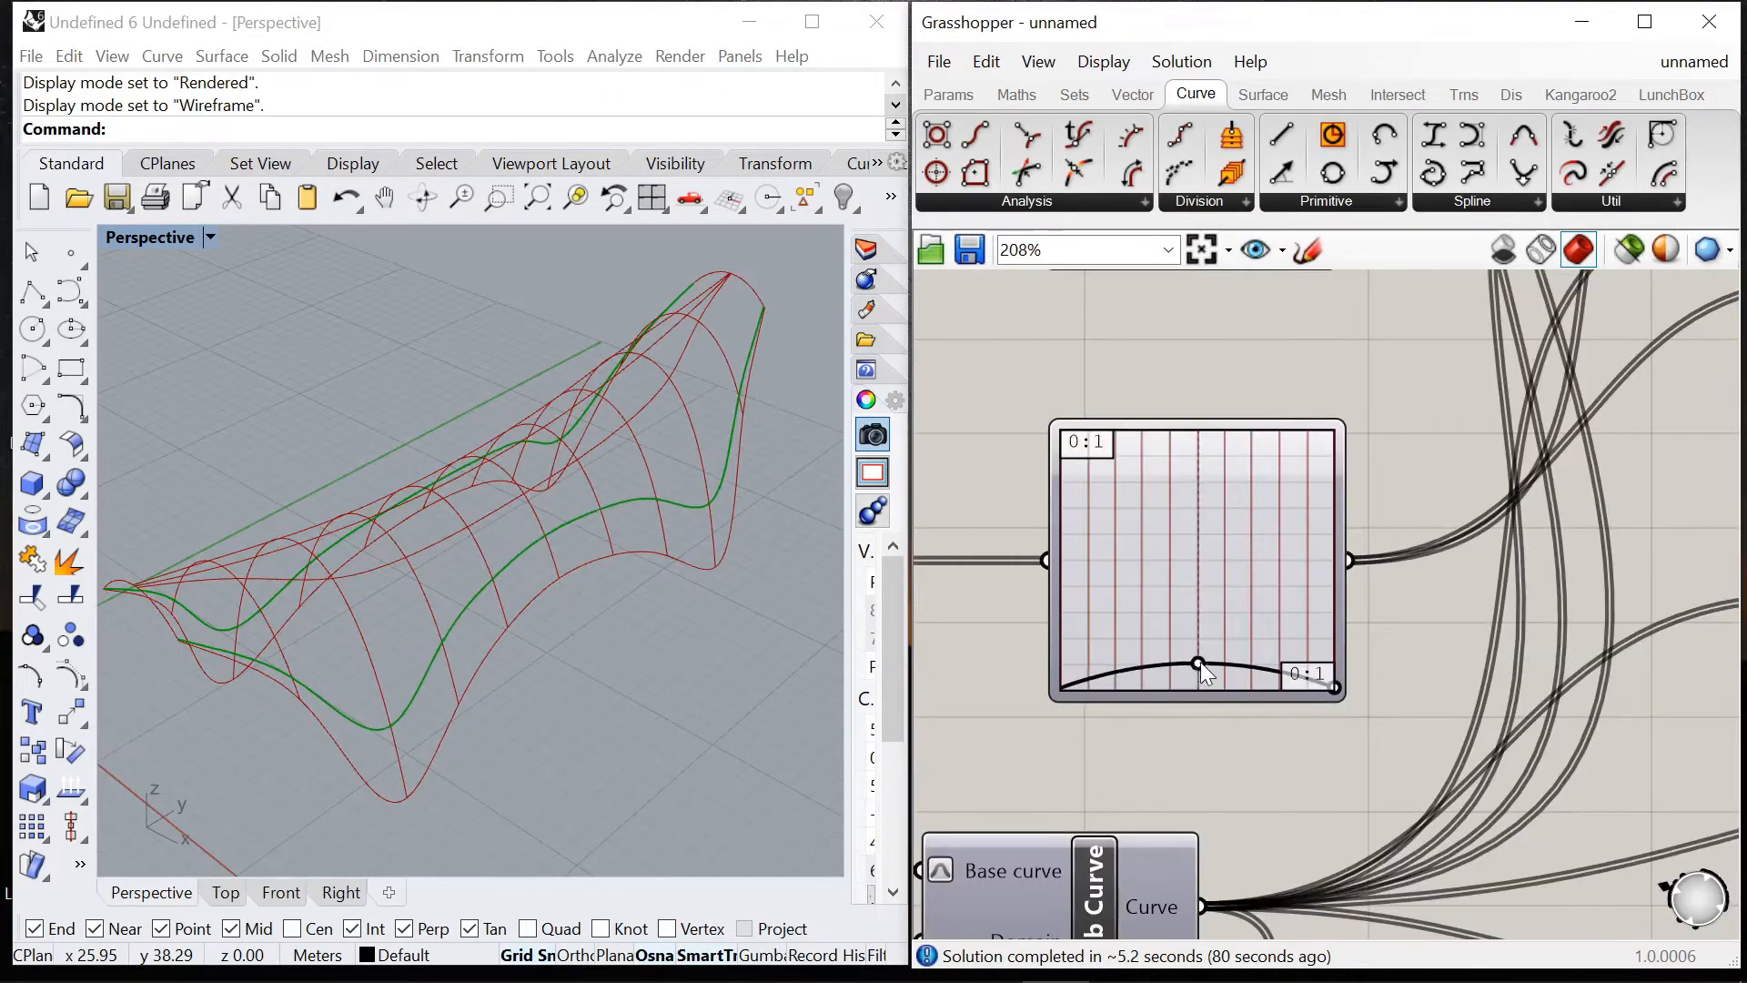
mouse_move(1199, 663)
left_mouse_down()
mouse_move(1181, 469)
mouse_move(1199, 660)
left_mouse_up()
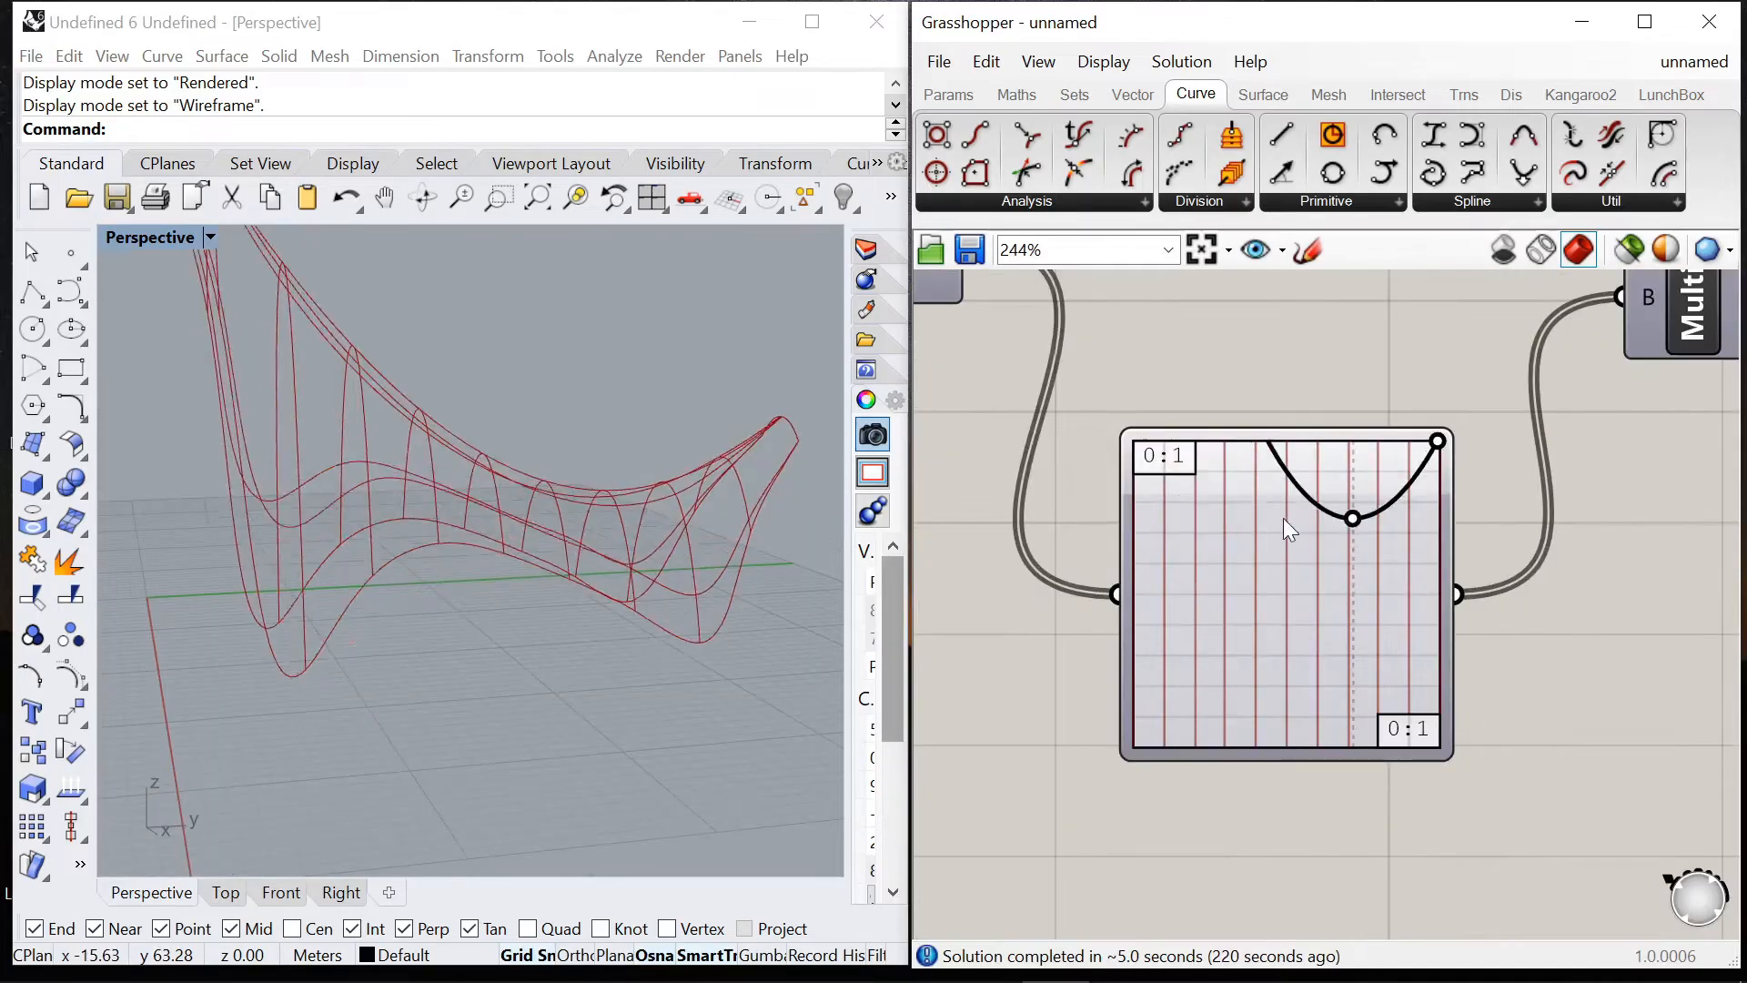
left_click_drag(1353, 518, 1259, 558)
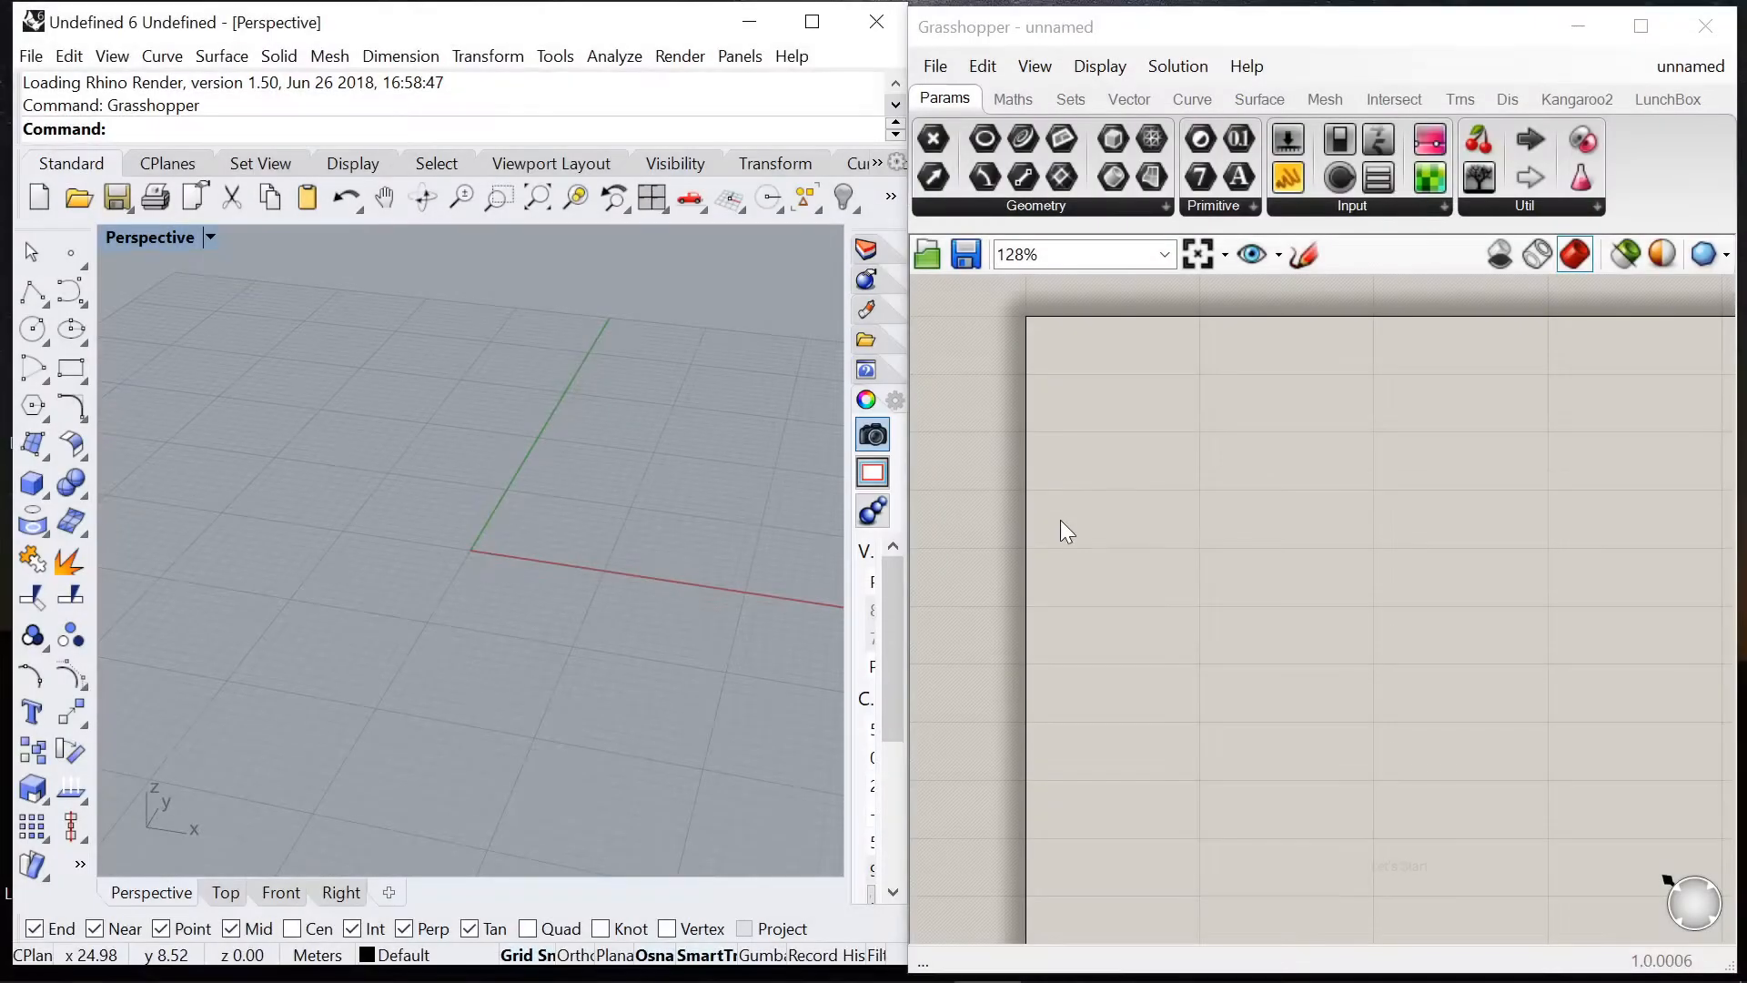
Step: Add a Point parameter and set it to a single Rhino point on the X axis, about 10 m from the origin
scroll(1209, 577, "up", 5)
double_click(1276, 606)
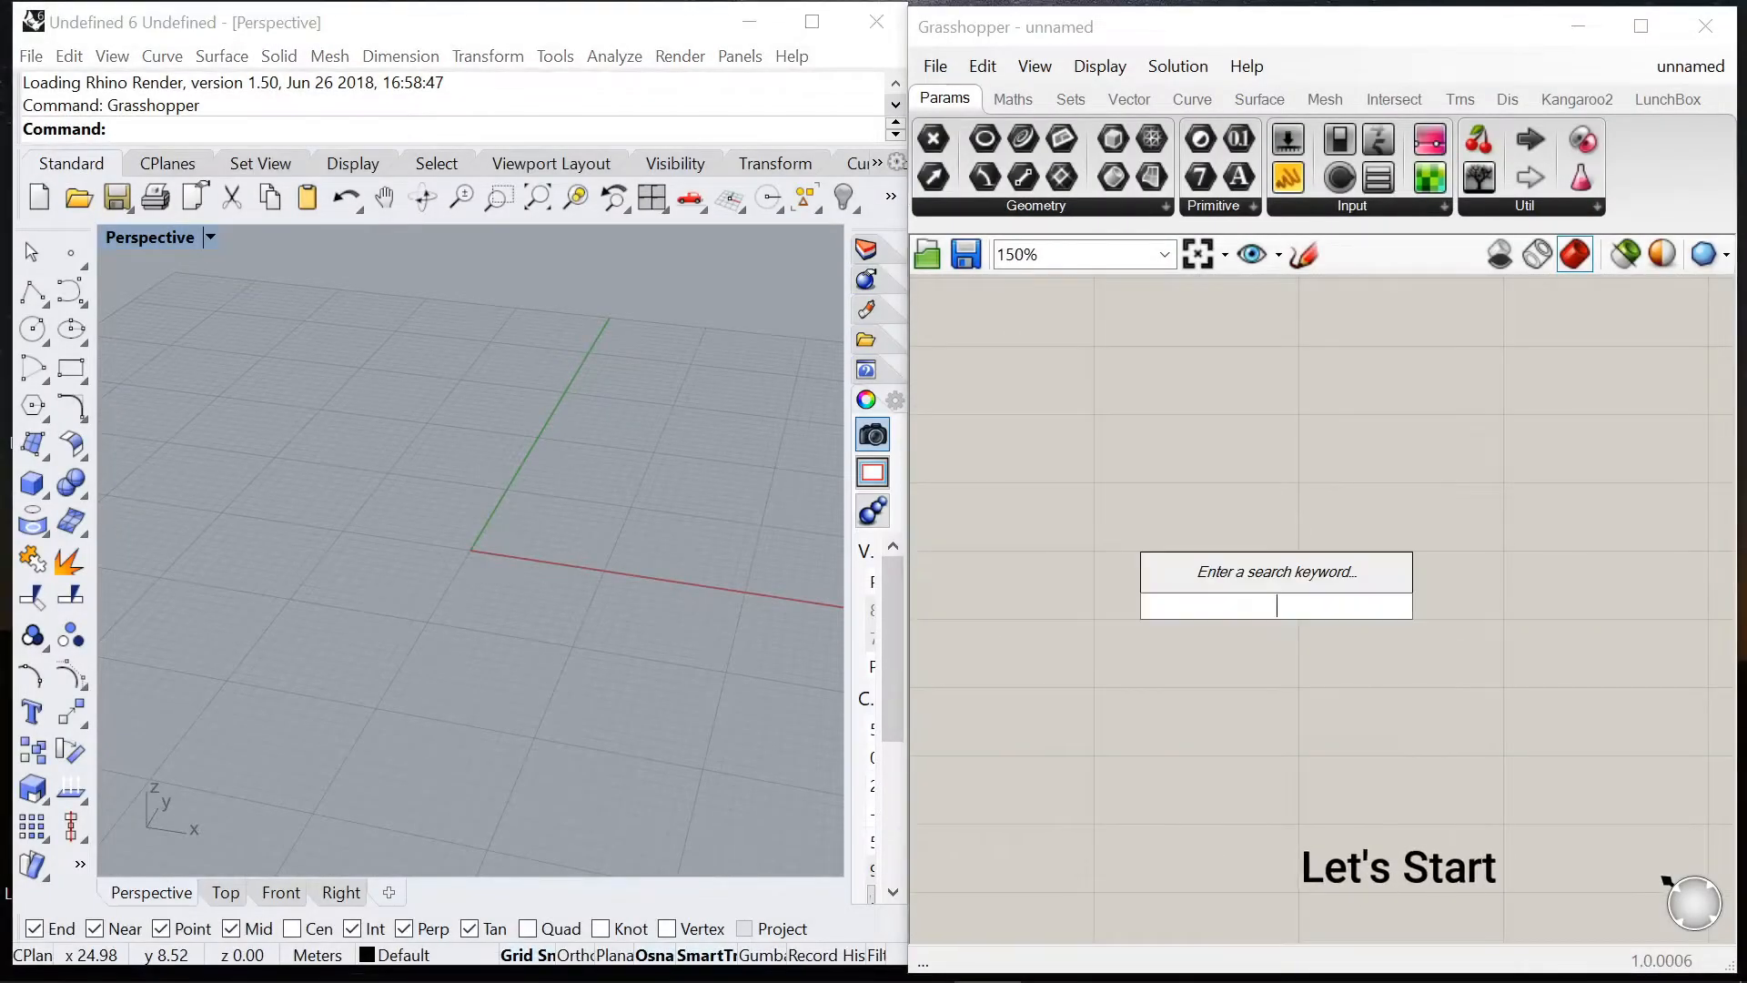
type("poi")
key("Return")
right_click(1276, 606)
left_click(1401, 791)
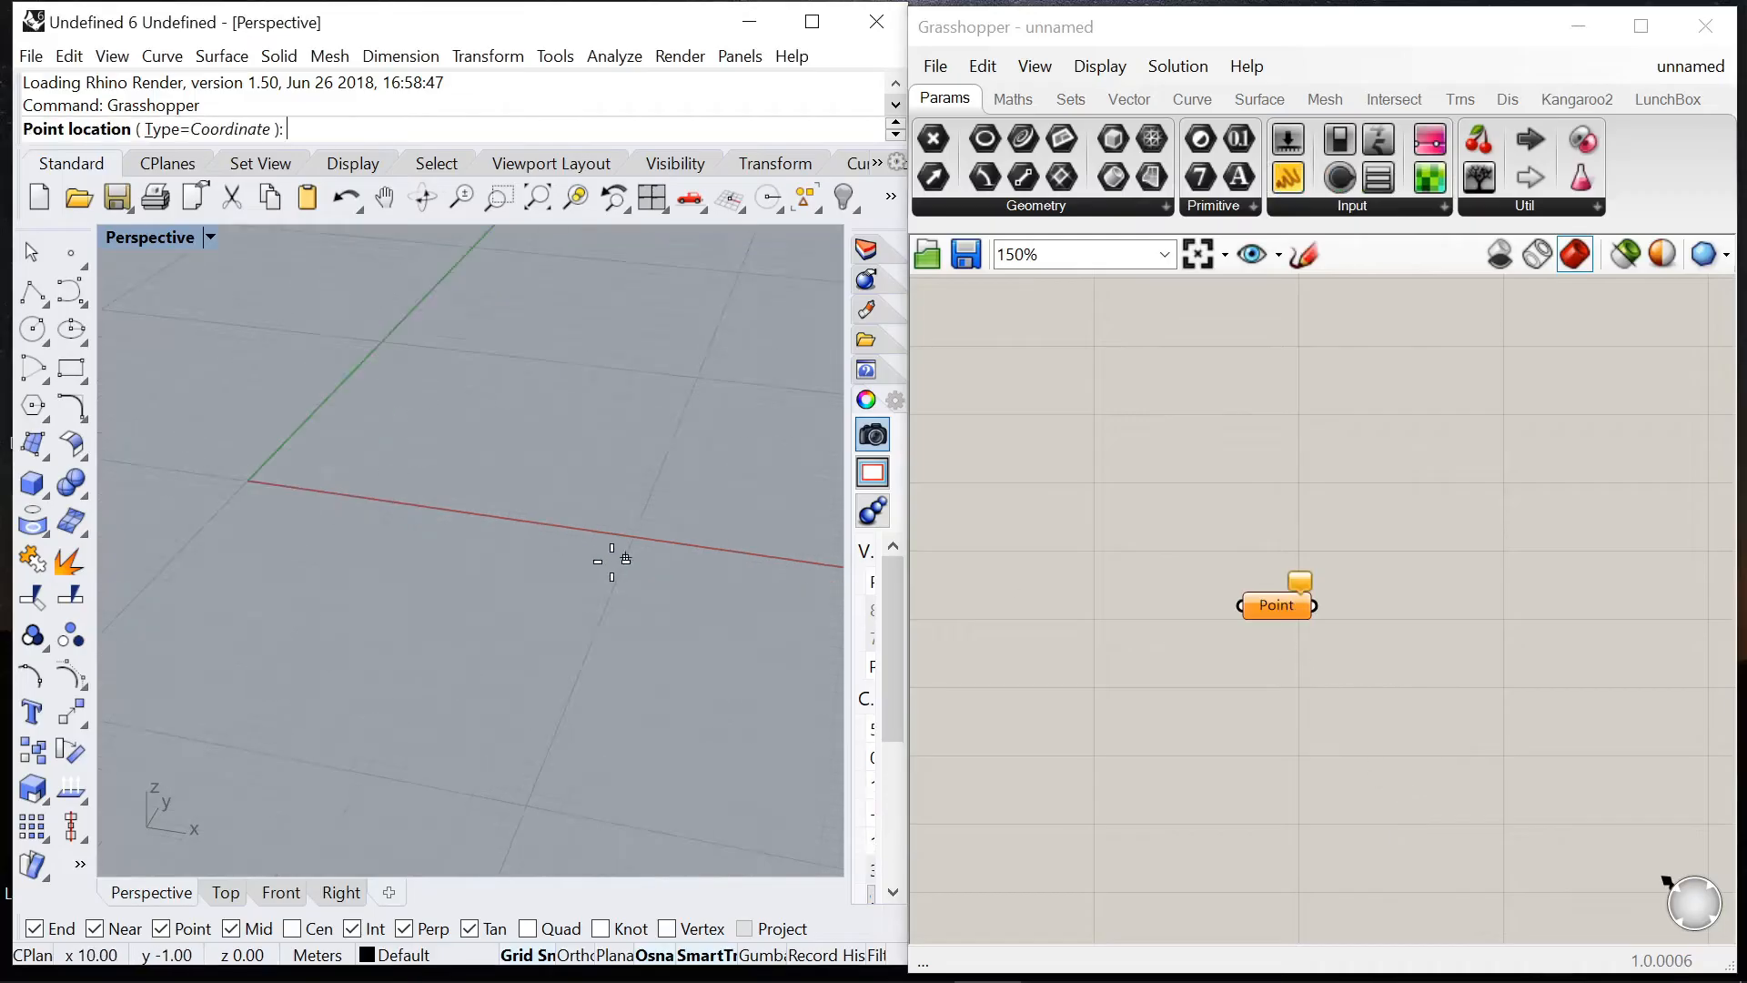
left_click(630, 541)
right_click_drag(629, 541, 763, 596)
scroll(757, 587, "down", 2)
scroll(1311, 637, "up", 3)
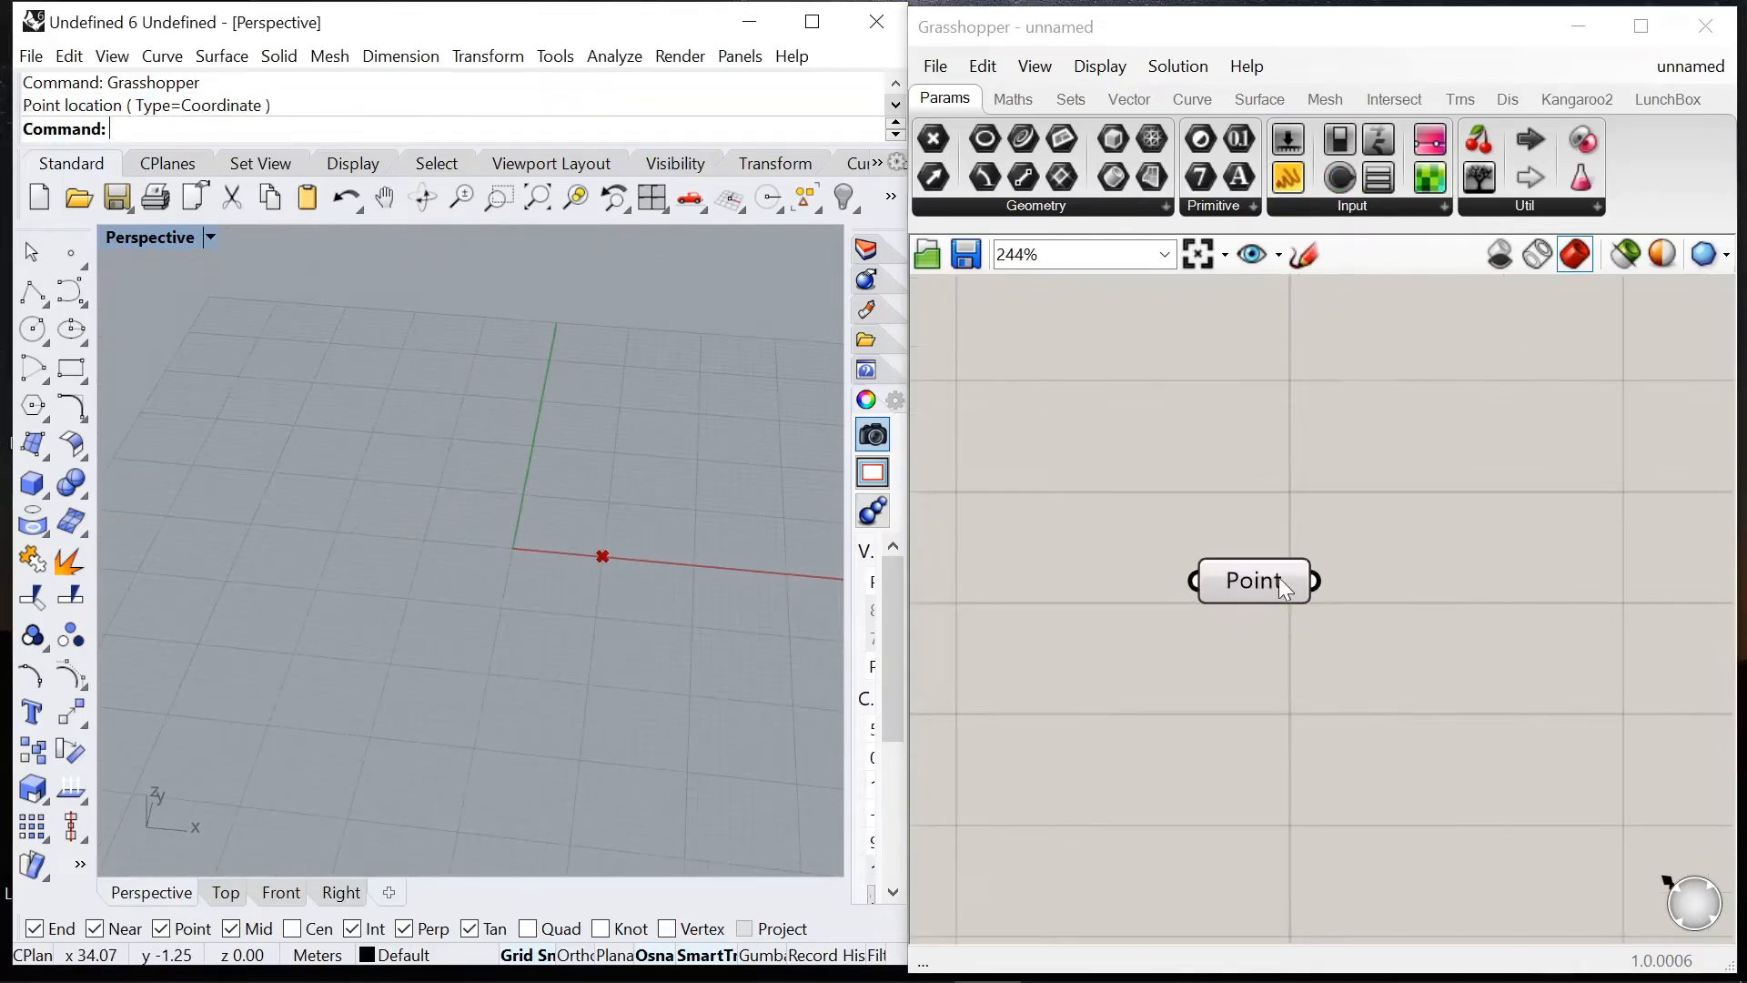
Step: Add a Linear Array component and connect the Point parameter to its Geometry input
left_click(1280, 579)
scroll(1419, 650, "up", 1)
right_click_drag(1419, 651, 1230, 553)
scroll(1233, 552, "down", 4)
scroll(1243, 560, "up", 2)
double_click(1243, 561)
type("linear")
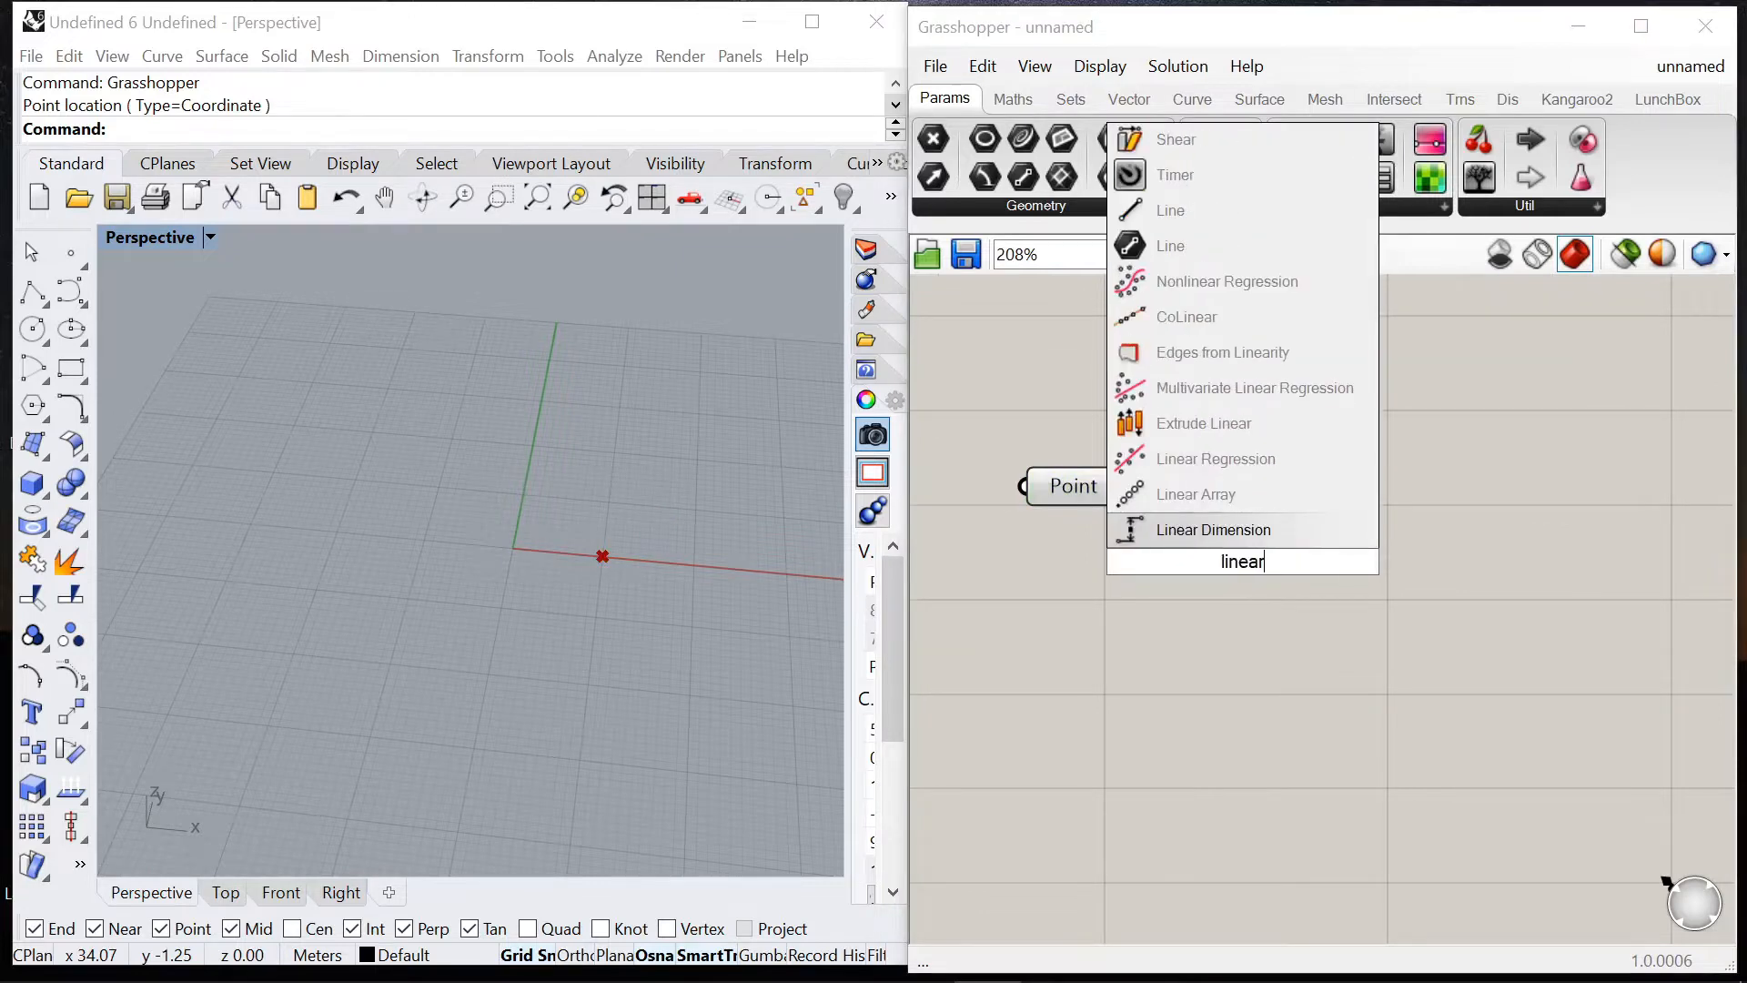
left_click(1141, 498)
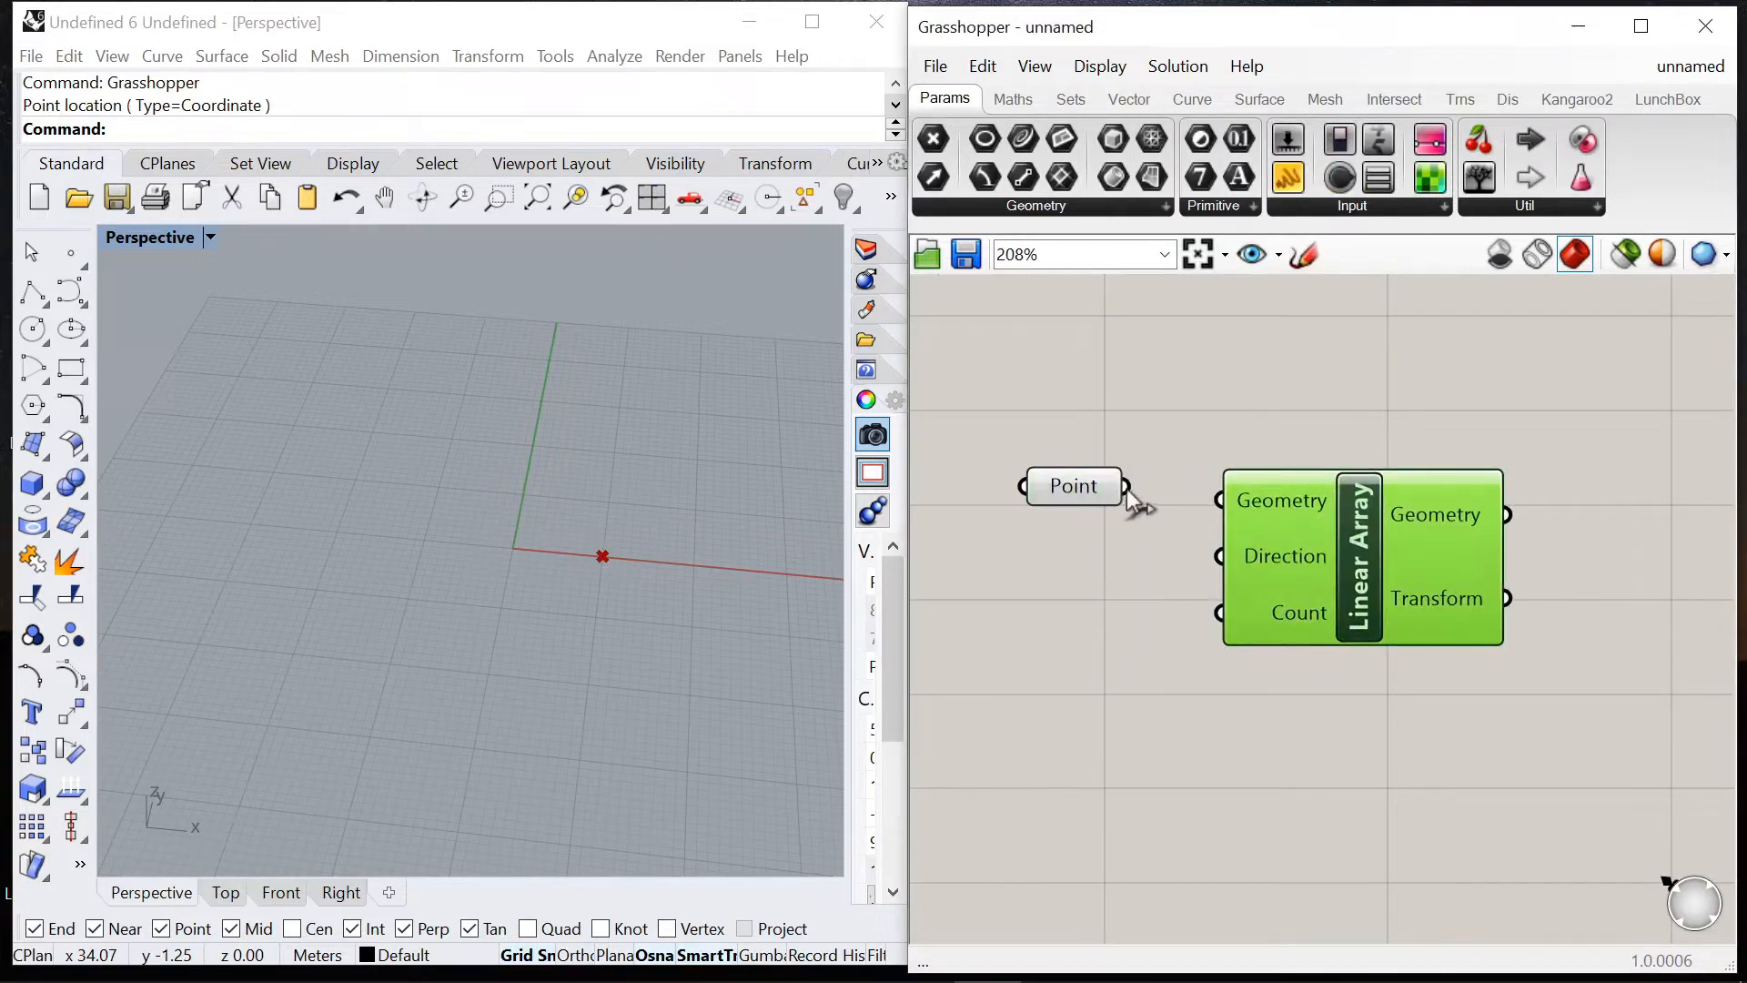
left_click_drag(1223, 505, 1225, 506)
left_click_drag(1316, 534, 1363, 520)
Step: Add a Unit Y vector and connect it to the Linear Array's Direction input
double_click(1135, 673)
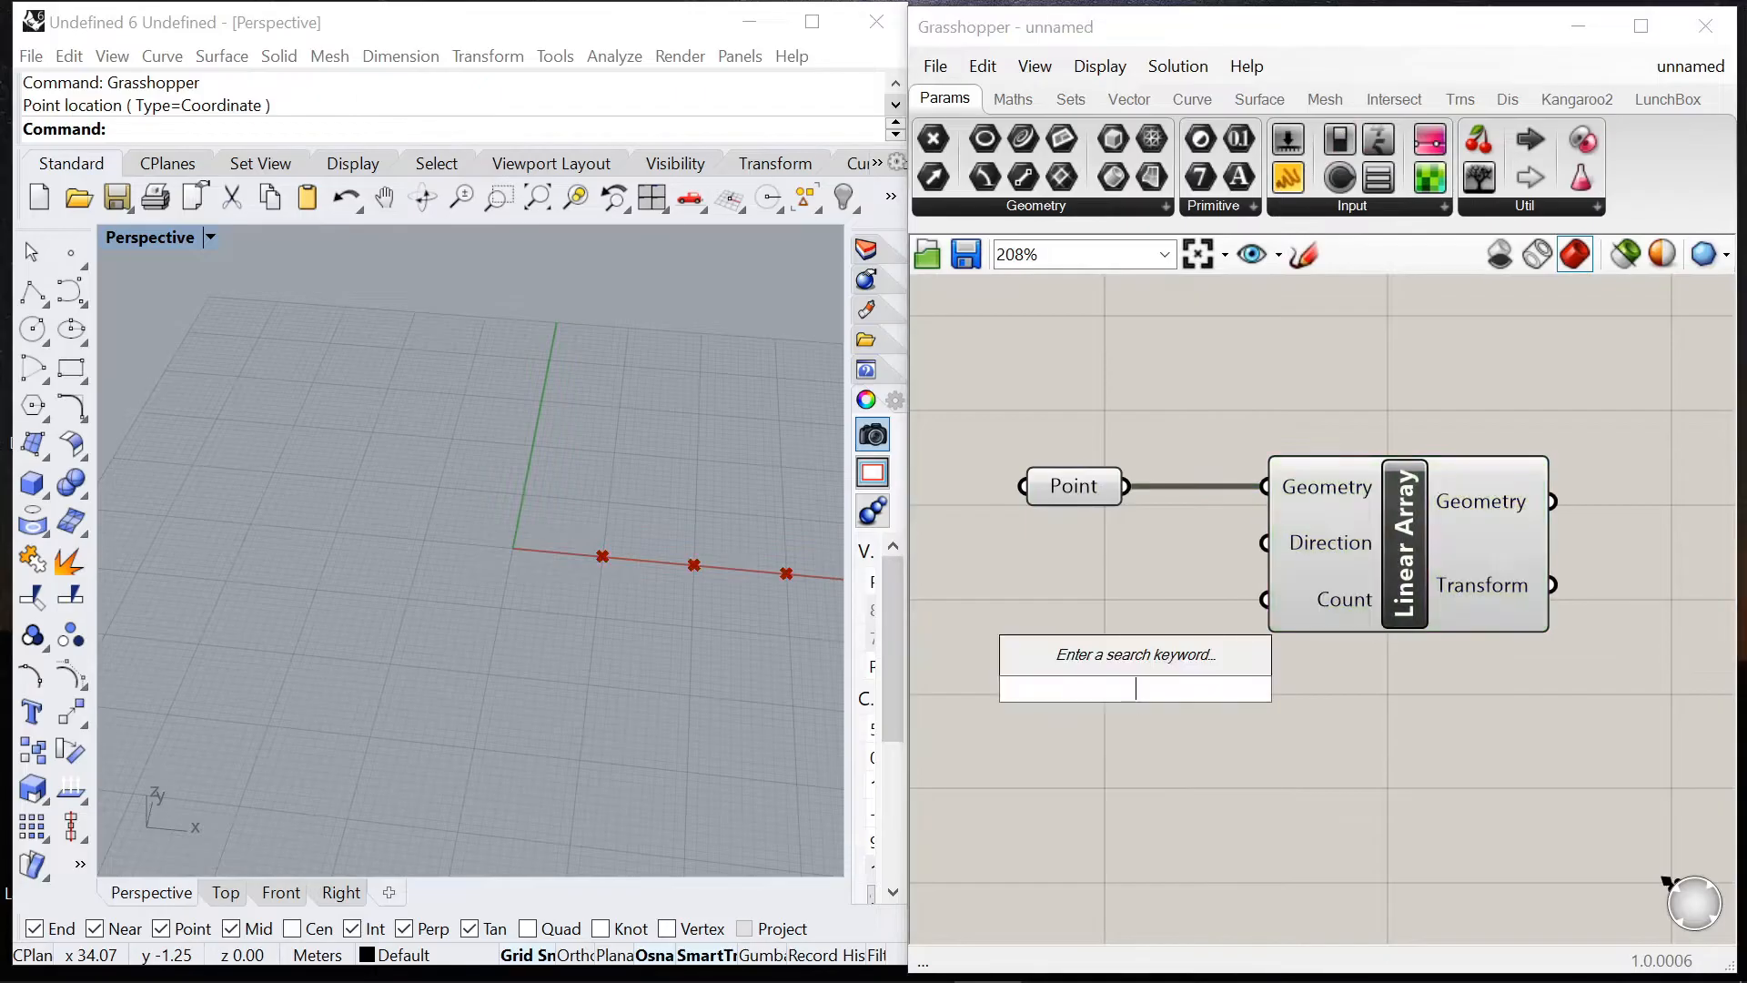
type("y")
left_click(1119, 657)
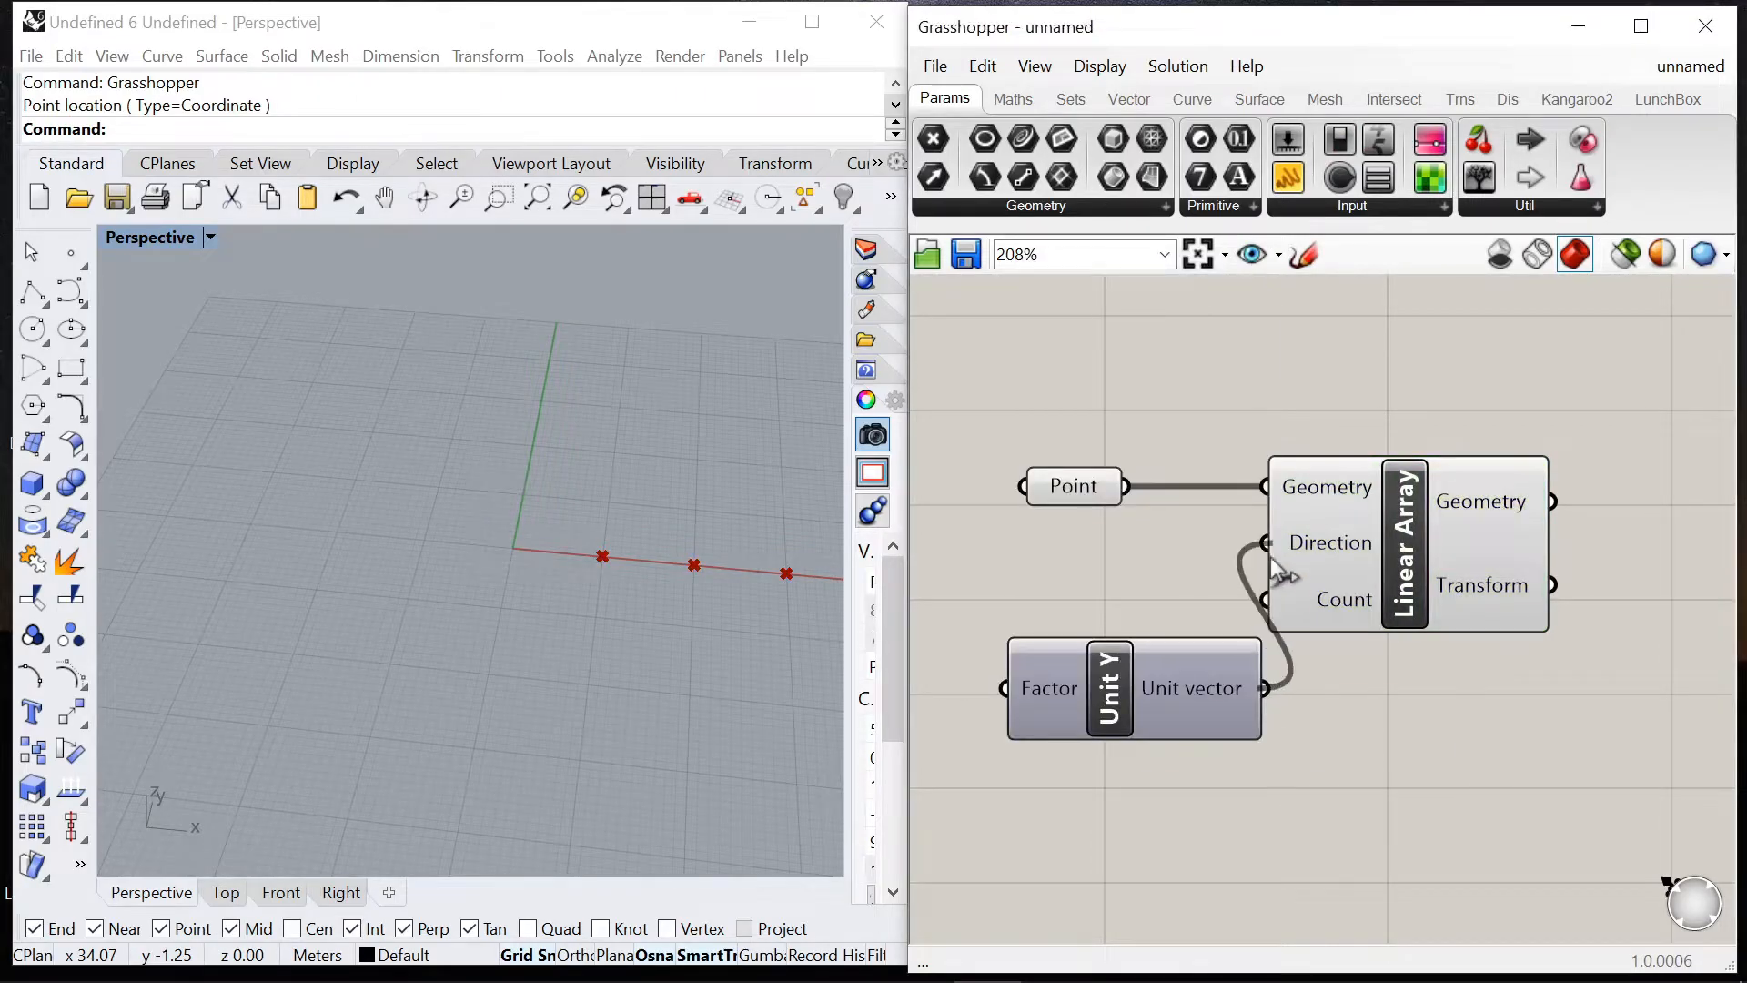
left_click_drag(1272, 575, 1268, 546)
scroll(1473, 618, "down", 5)
scroll(1318, 642, "up", 2)
left_click_drag(1321, 646, 1283, 608)
scroll(1176, 587, "down", 3)
Step: Rearrange the Point, Unit Y and Linear Array components to leave room for sliders on the input side
left_click_drag(1092, 511, 1628, 741)
scroll(1221, 567, "down", 5)
left_click_drag(1285, 570, 1507, 676)
left_click(1521, 762)
scroll(1483, 683, "up", 9)
scroll(1483, 682, "up", 4)
left_click_drag(1104, 585, 1126, 614)
left_click(1166, 680)
Step: Add an integer number slider from 0 to 20, connect it to Unit Y's Factor and set it to 4
scroll(1560, 546, "down", 4)
scroll(1273, 583, "up", 4)
double_click(1049, 594)
type("0")
key("Return")
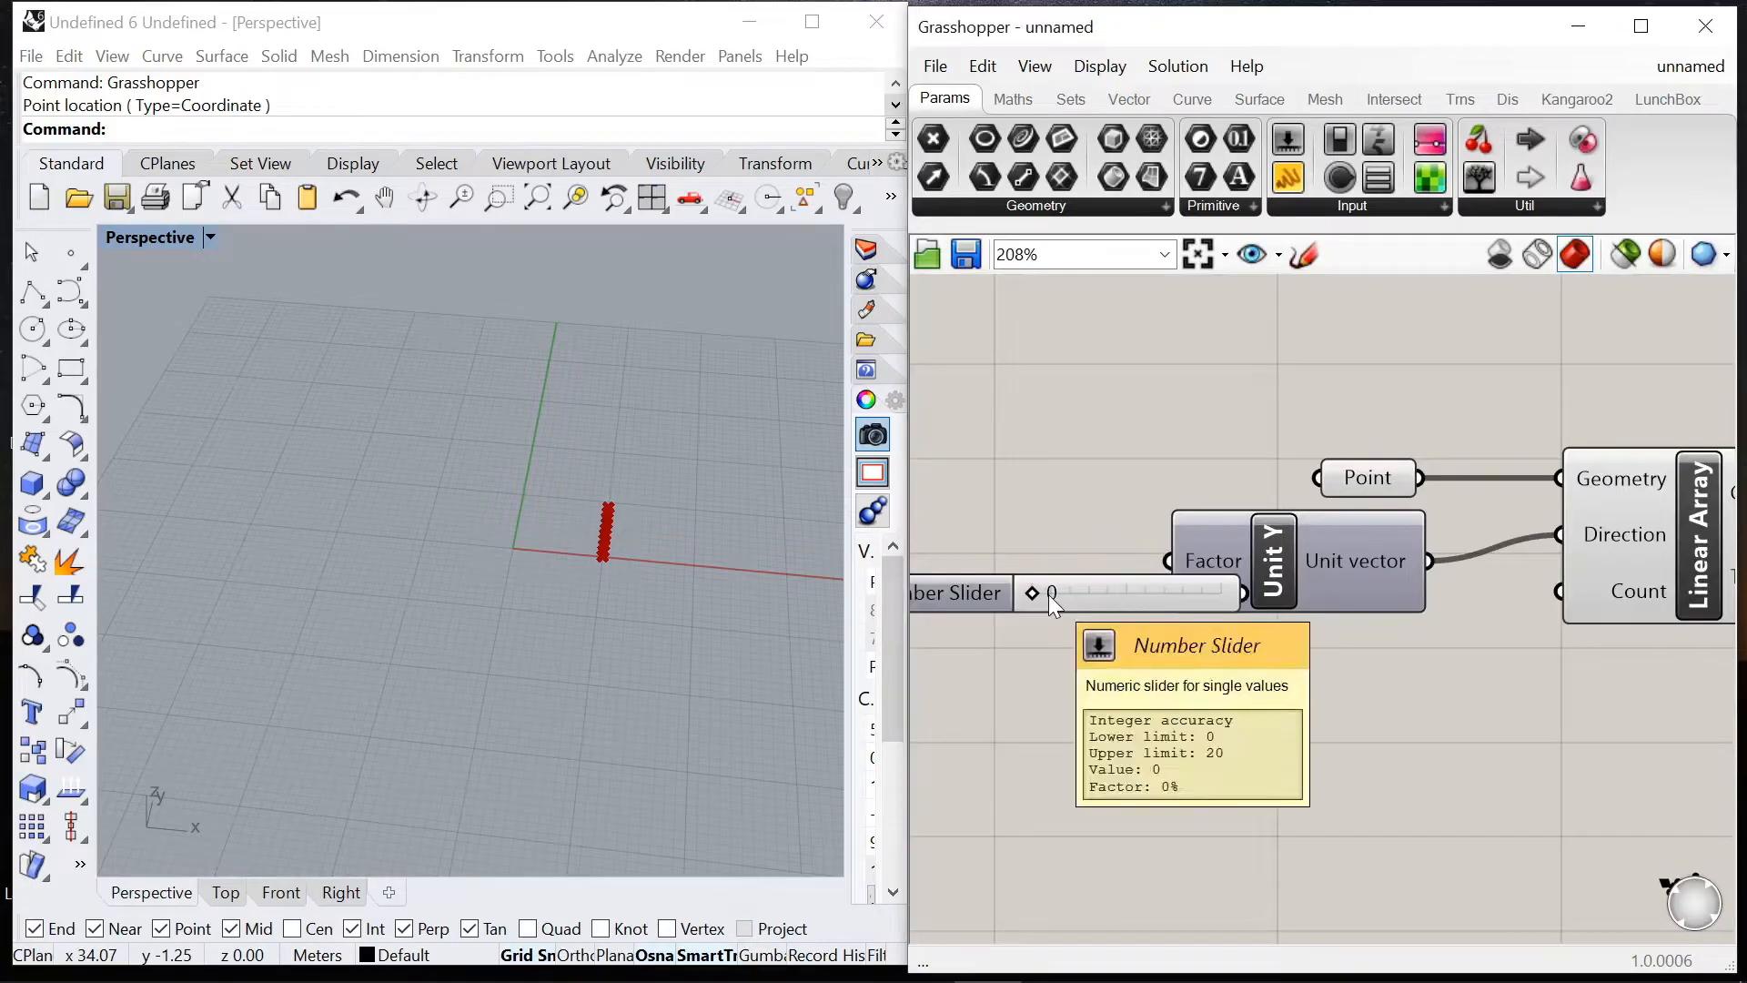
scroll(1281, 506, "down", 4)
scroll(1212, 586, "up", 4)
left_click_drag(1212, 586, 1043, 554)
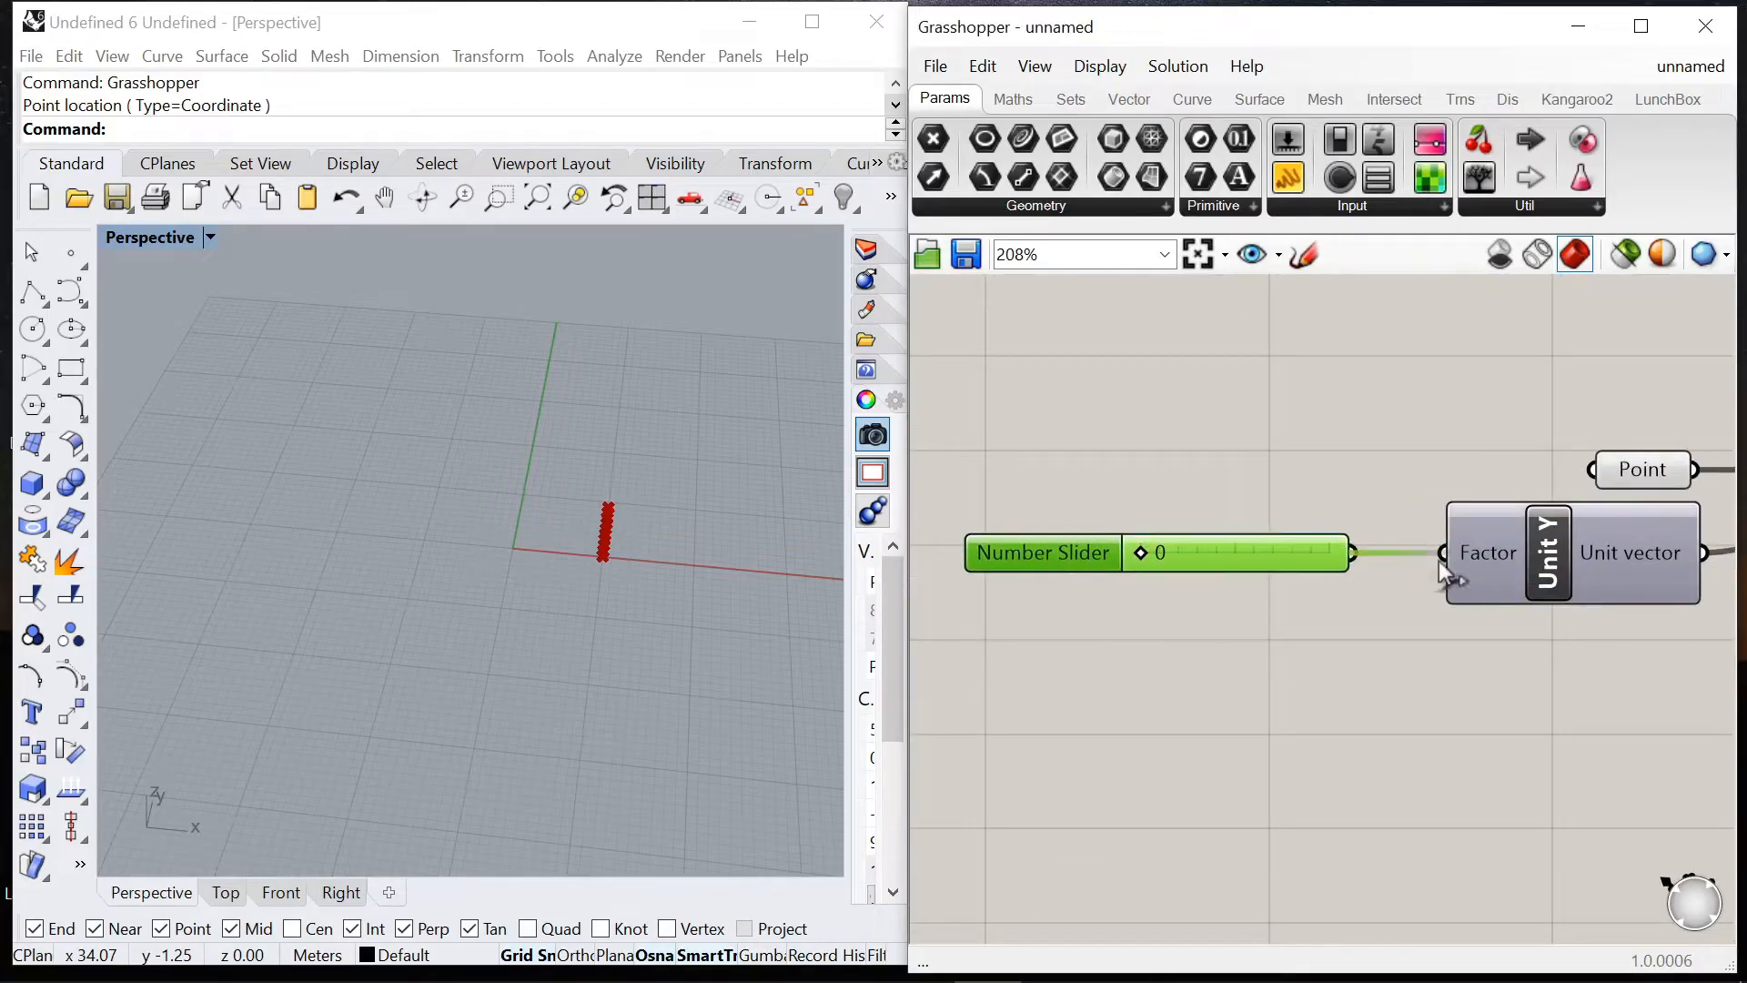
scroll(655, 551, "up", 3)
scroll(1002, 571, "down", 2)
scroll(582, 515, "down", 1)
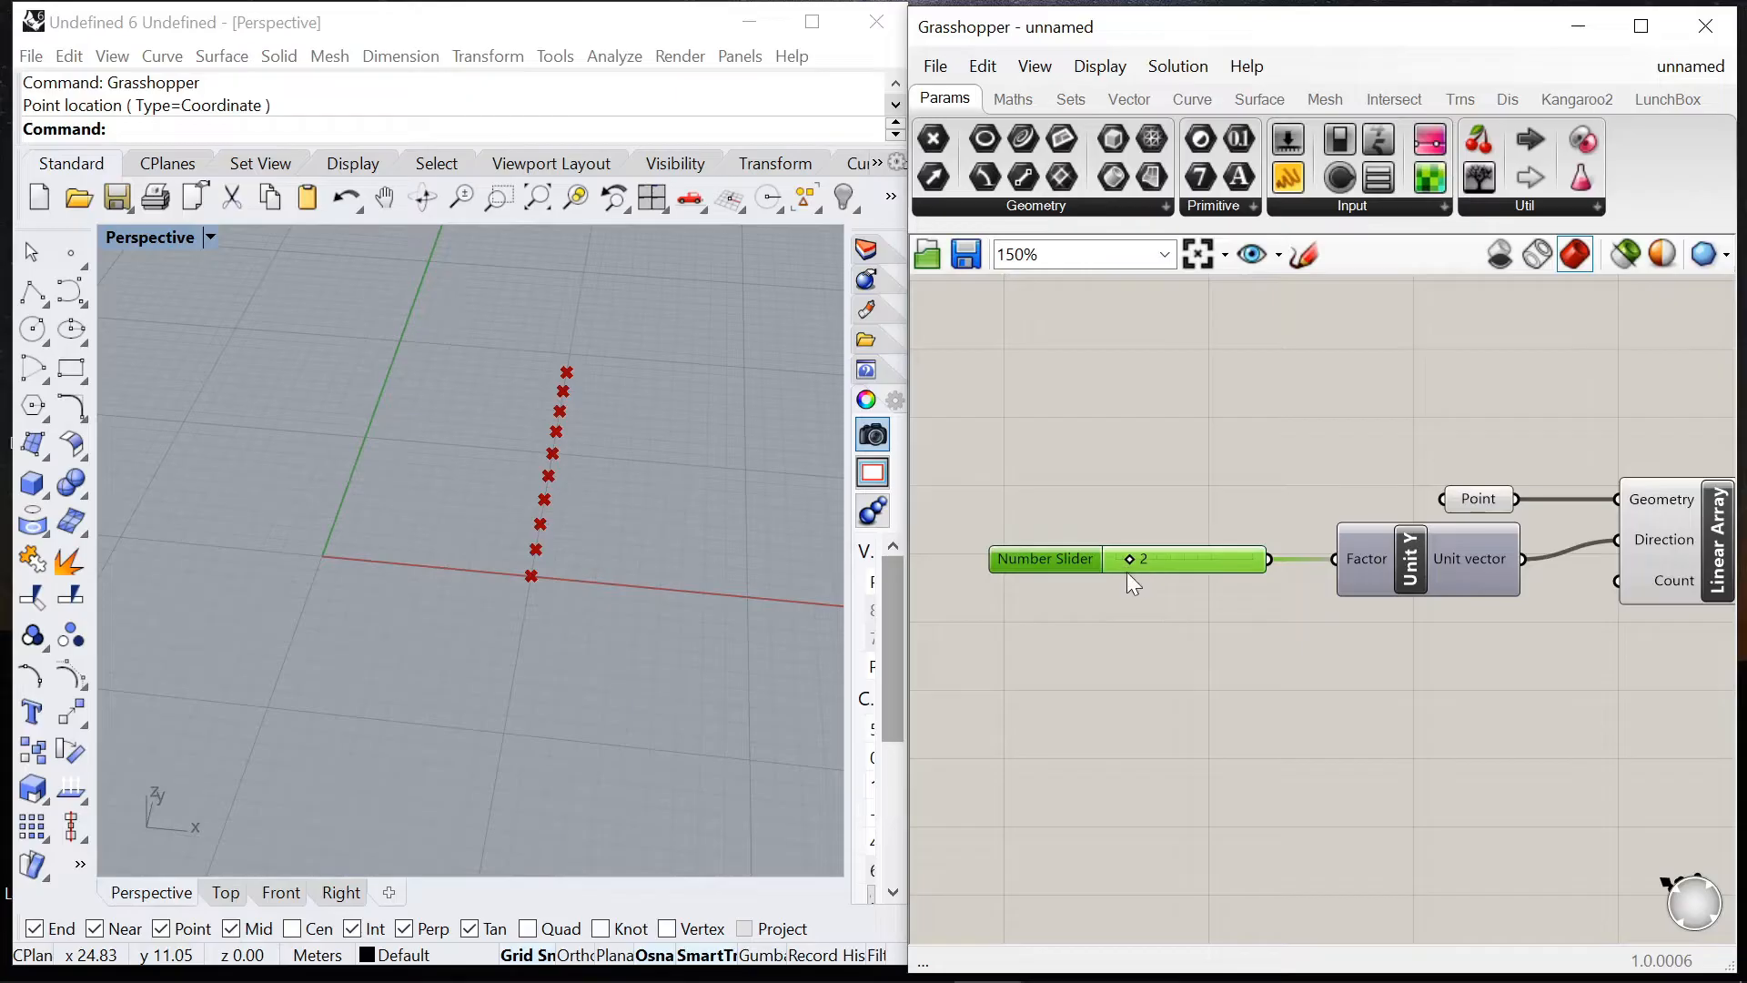
scroll(611, 519, "down", 2)
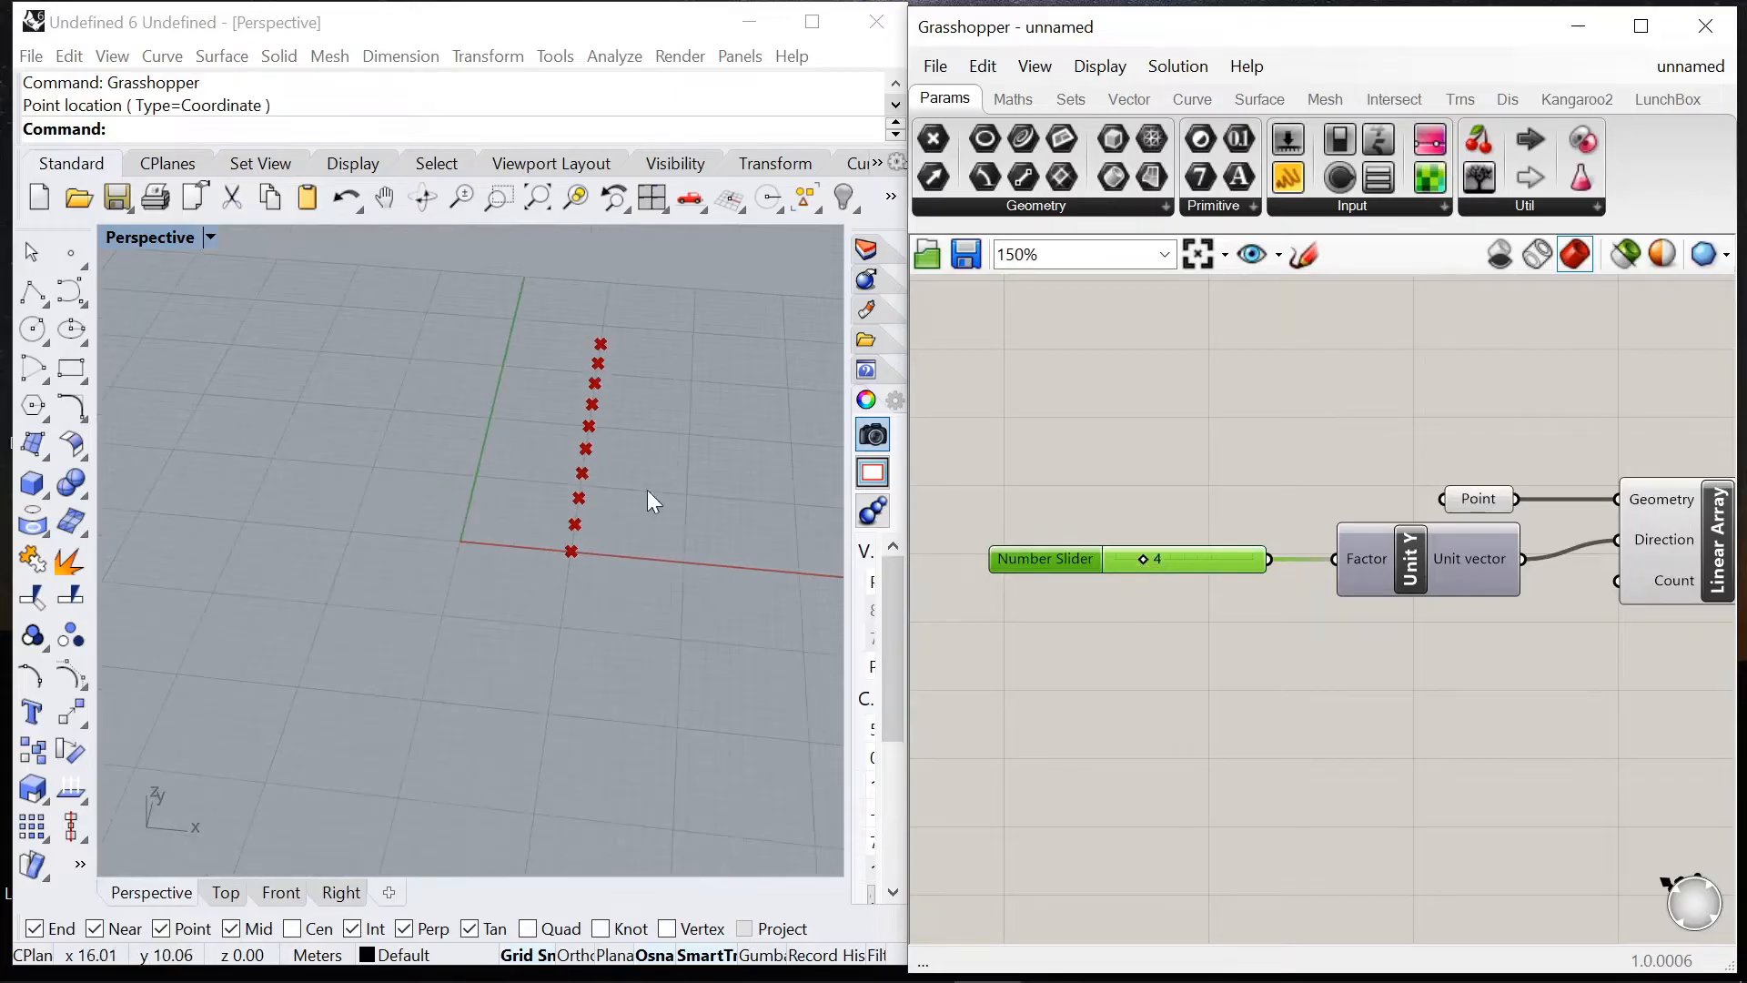
Step: Add a number slider starting at 0, connect it to the Linear Array's Count input and set it to 11
double_click(1279, 631)
type("0")
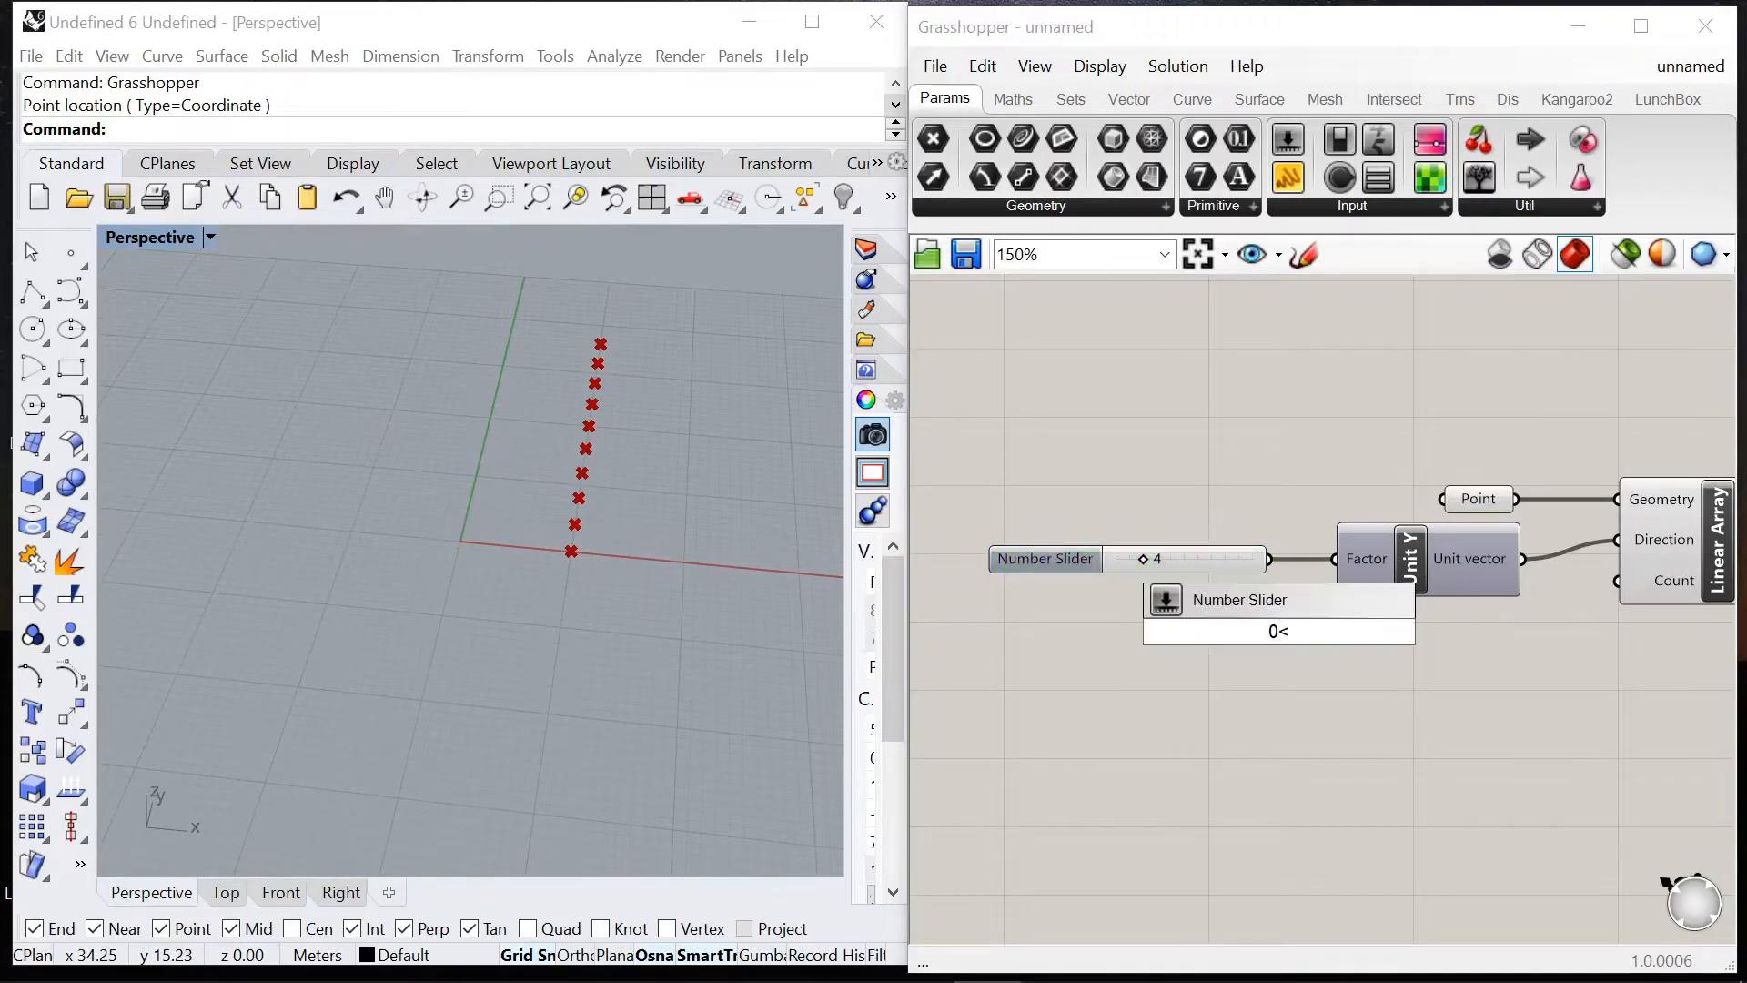
type("<")
key("Return")
left_click_drag(1215, 633, 1445, 615)
scroll(607, 296, "up", 4)
right_click_drag(612, 309, 495, 366)
scroll(495, 366, "down", 4)
scroll(670, 417, "up", 5)
scroll(577, 412, "down", 1)
scroll(1243, 614, "down", 4)
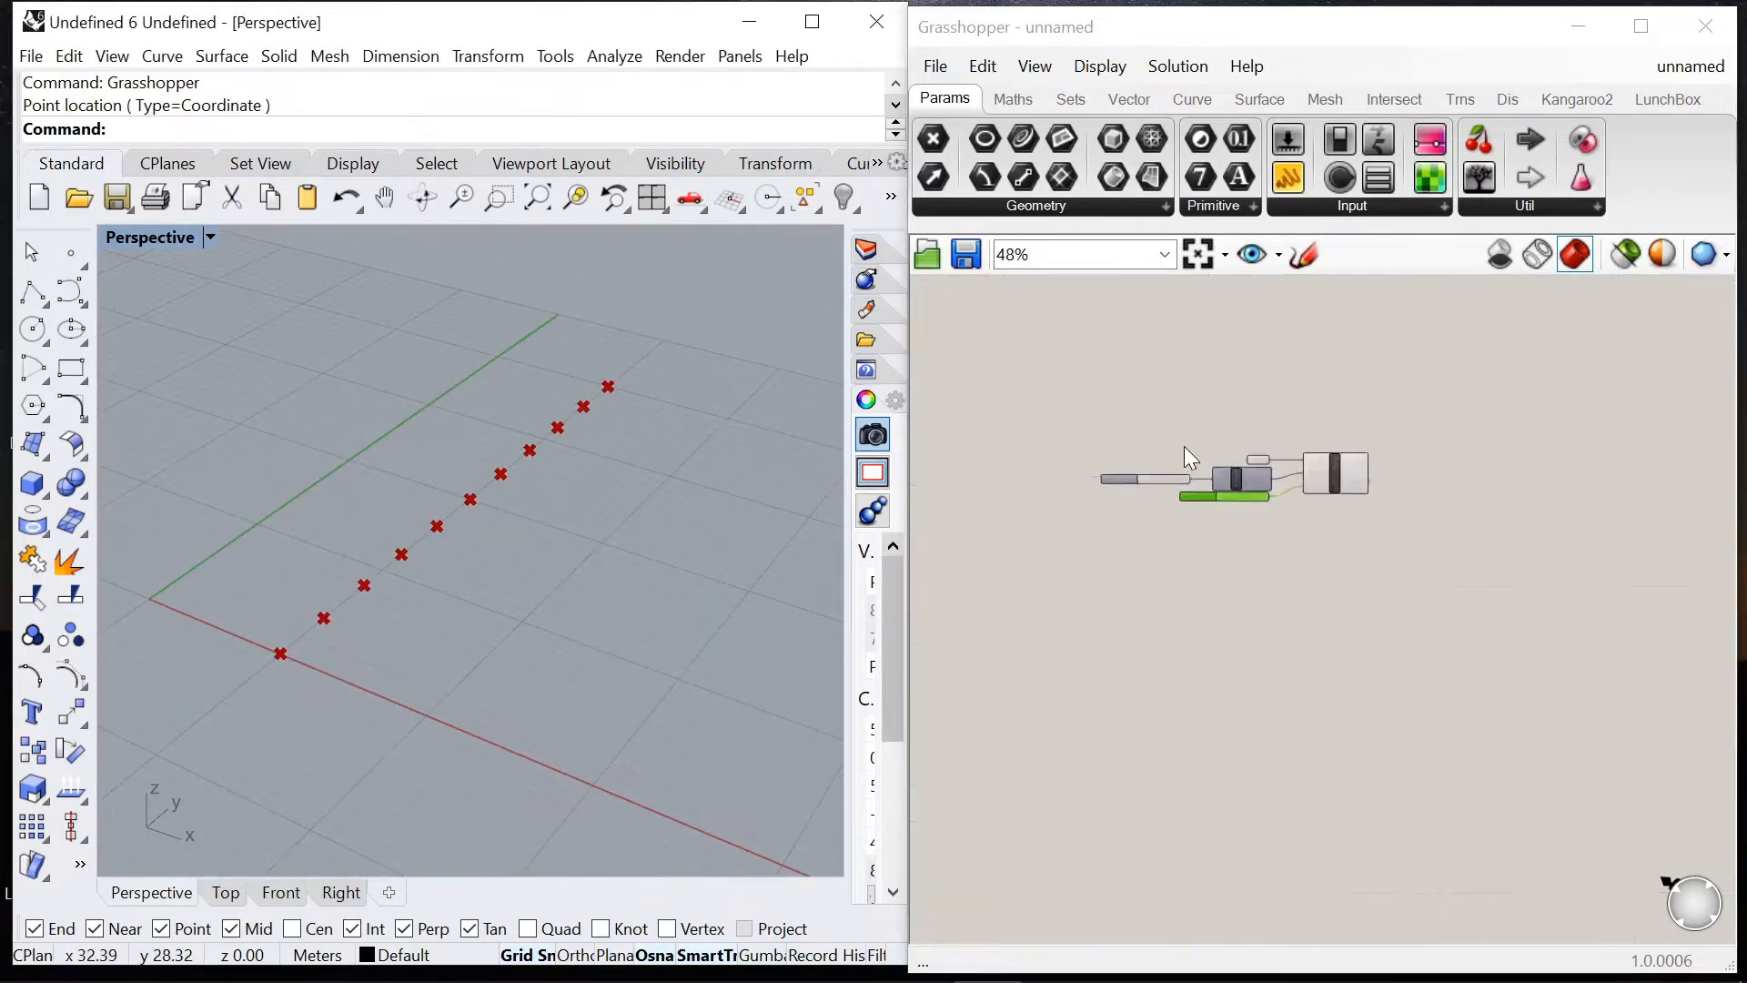
Step: Add a Move component and connect the Linear Array's Geometry output to its Geometry input
scroll(1183, 446, "up", 2)
double_click(1354, 498)
type("move")
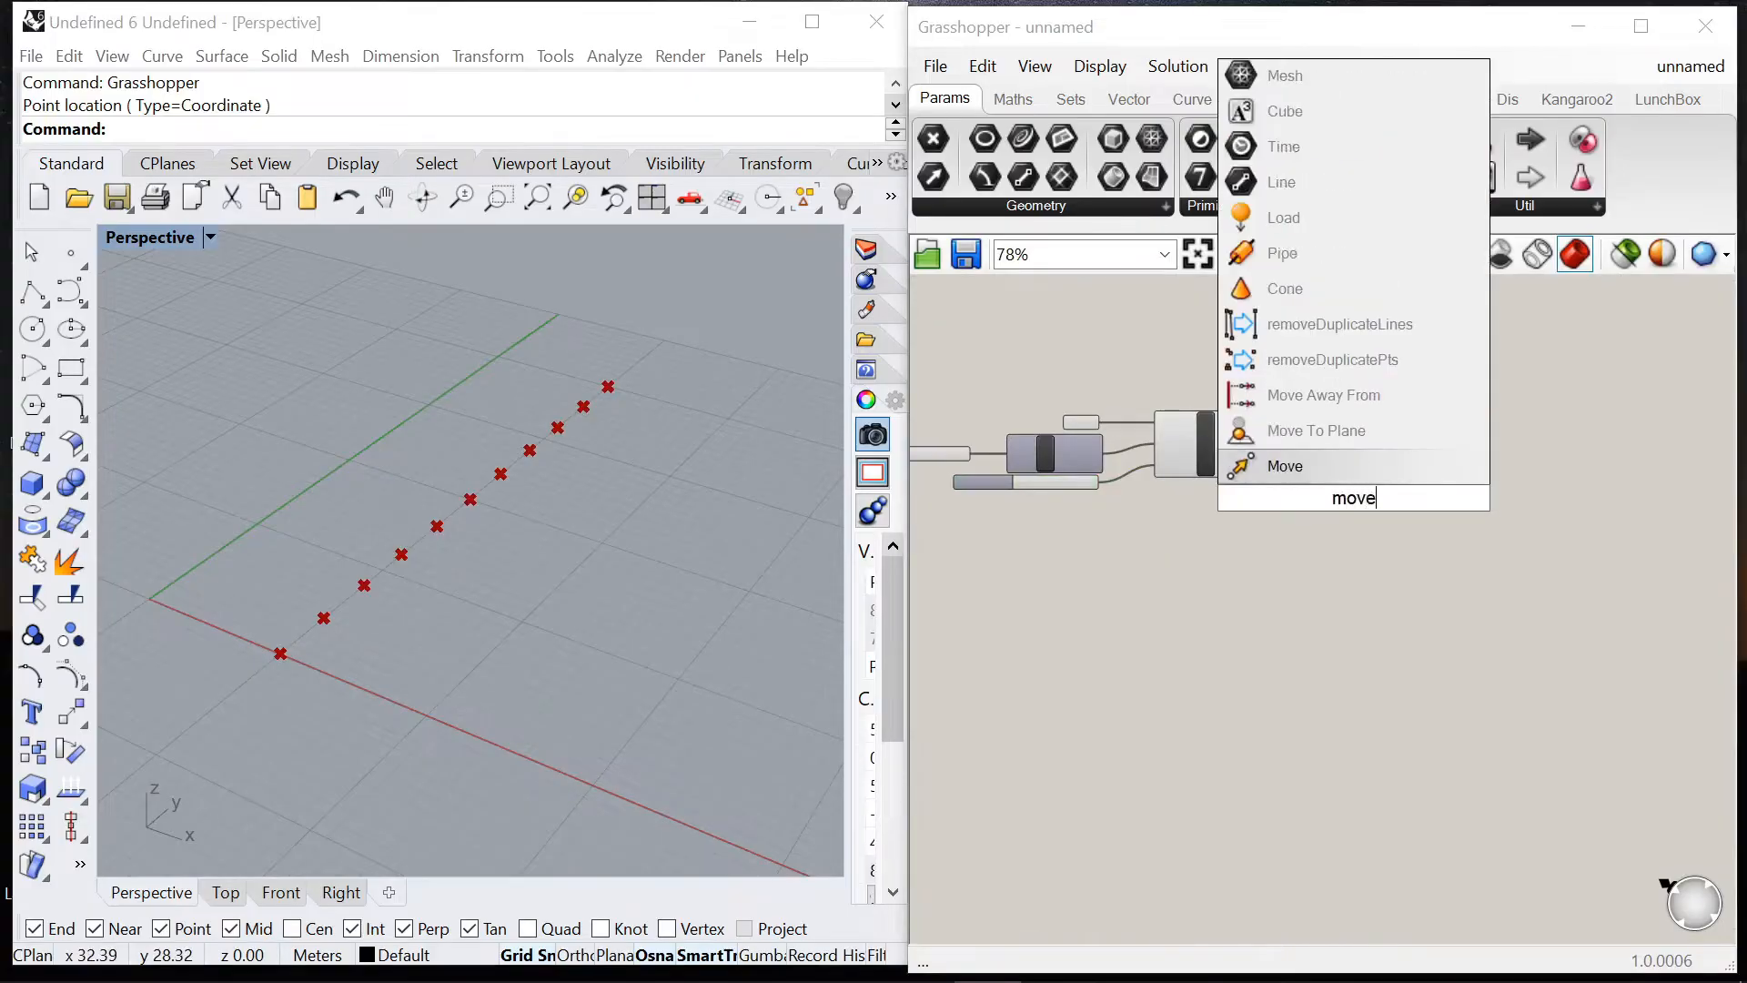
key("Return")
scroll(1219, 451, "up", 4)
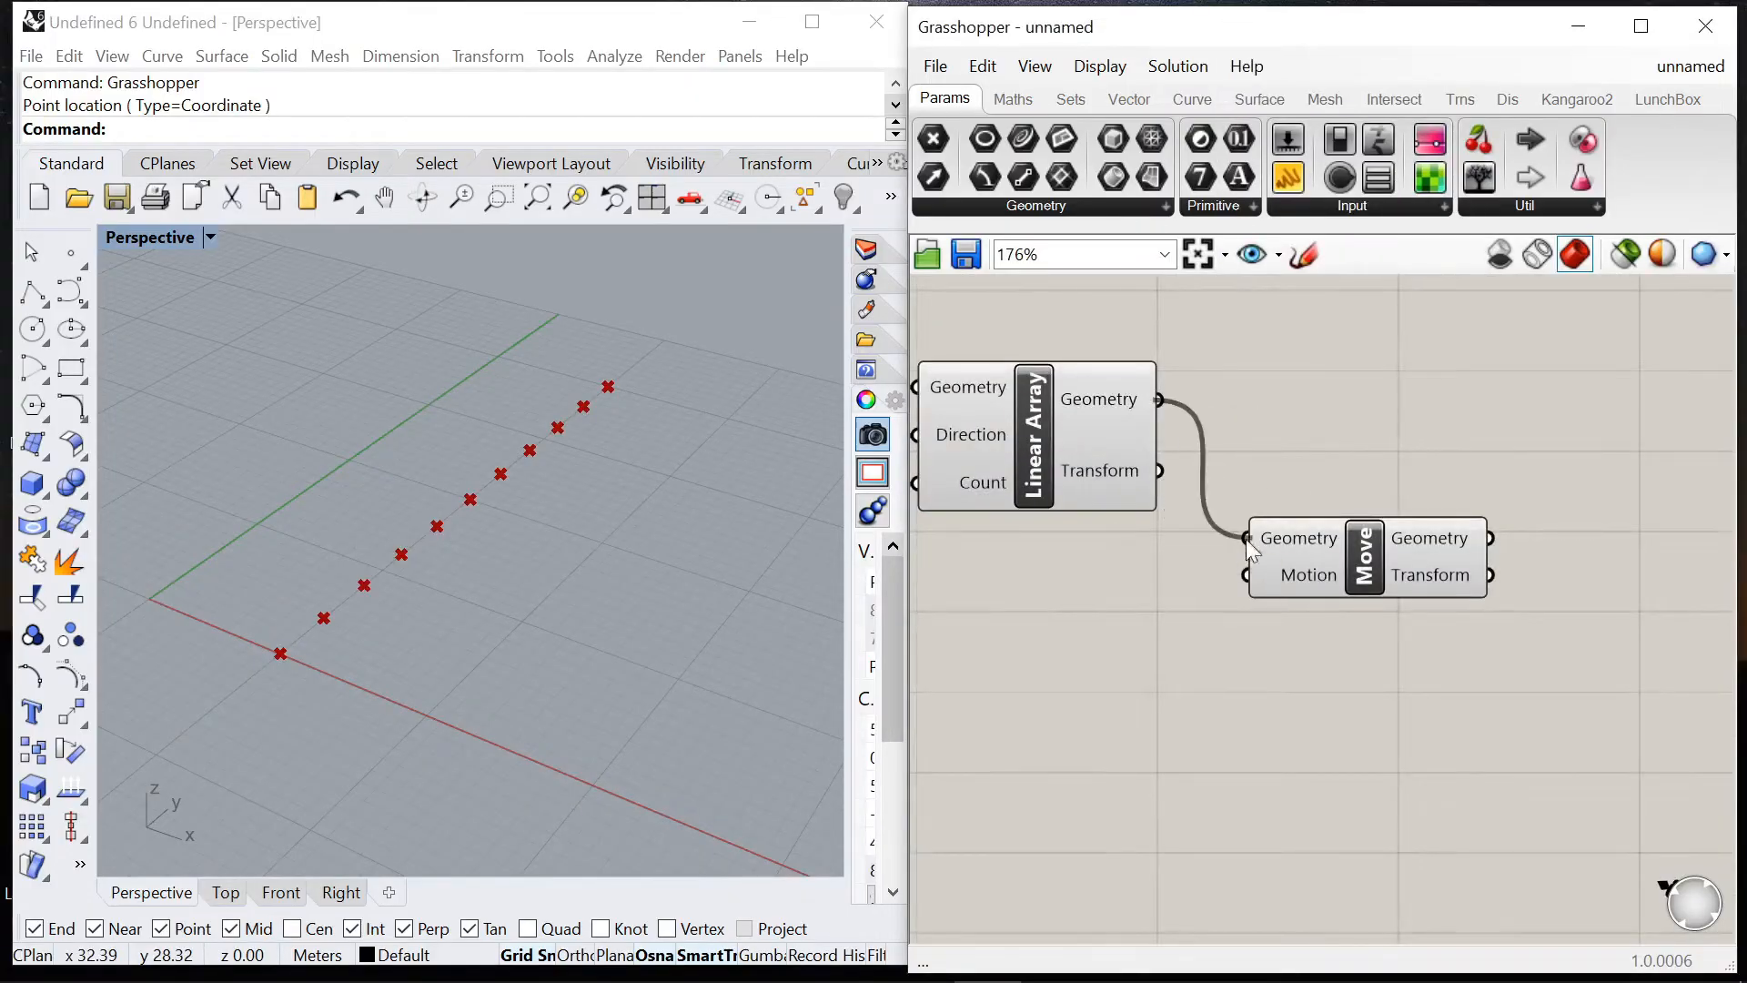
left_click_drag(1249, 547, 1248, 542)
Step: Add a Unit X vector, connect it to the Move component's Motion input and line the two up
double_click(1261, 669)
type("x")
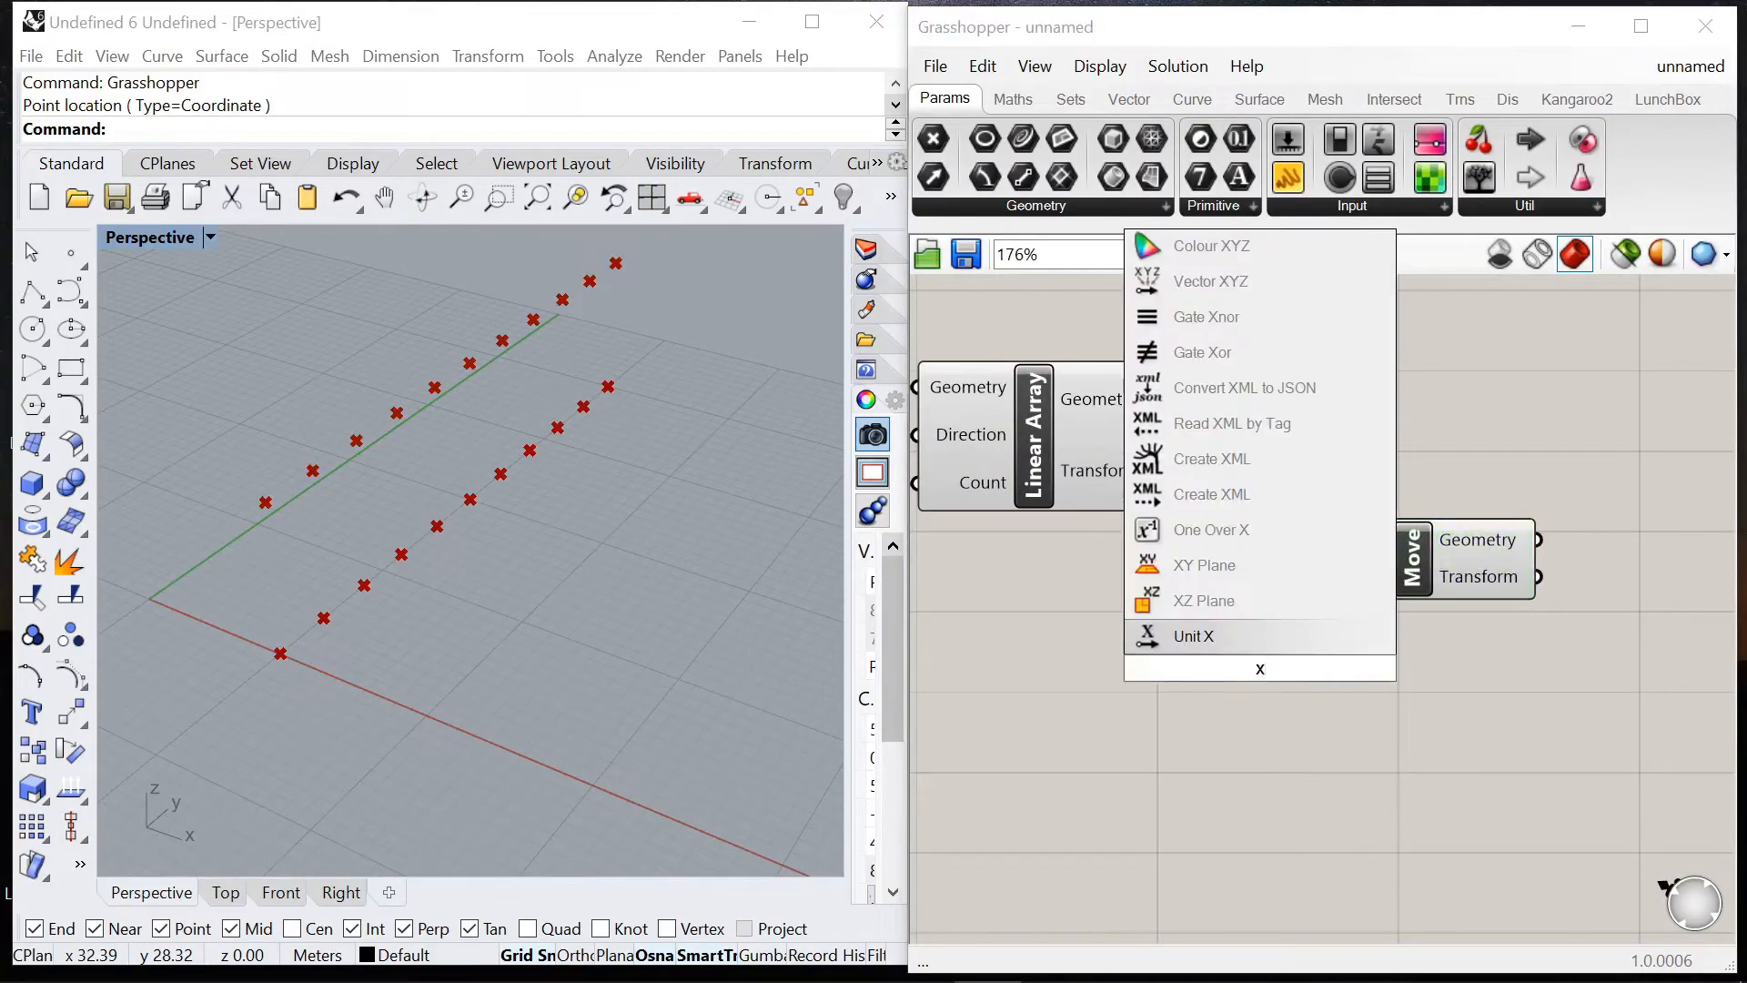
left_click(1201, 637)
left_click_drag(1414, 552, 1548, 621)
left_click_drag(1406, 656, 1410, 654)
left_click_drag(1283, 664, 1270, 639)
Step: Add a number slider starting at 0 and connect it to Unit X's Factor input
scroll(1531, 592, "down", 2)
right_click_drag(1008, 730, 1198, 685)
left_click(1197, 684)
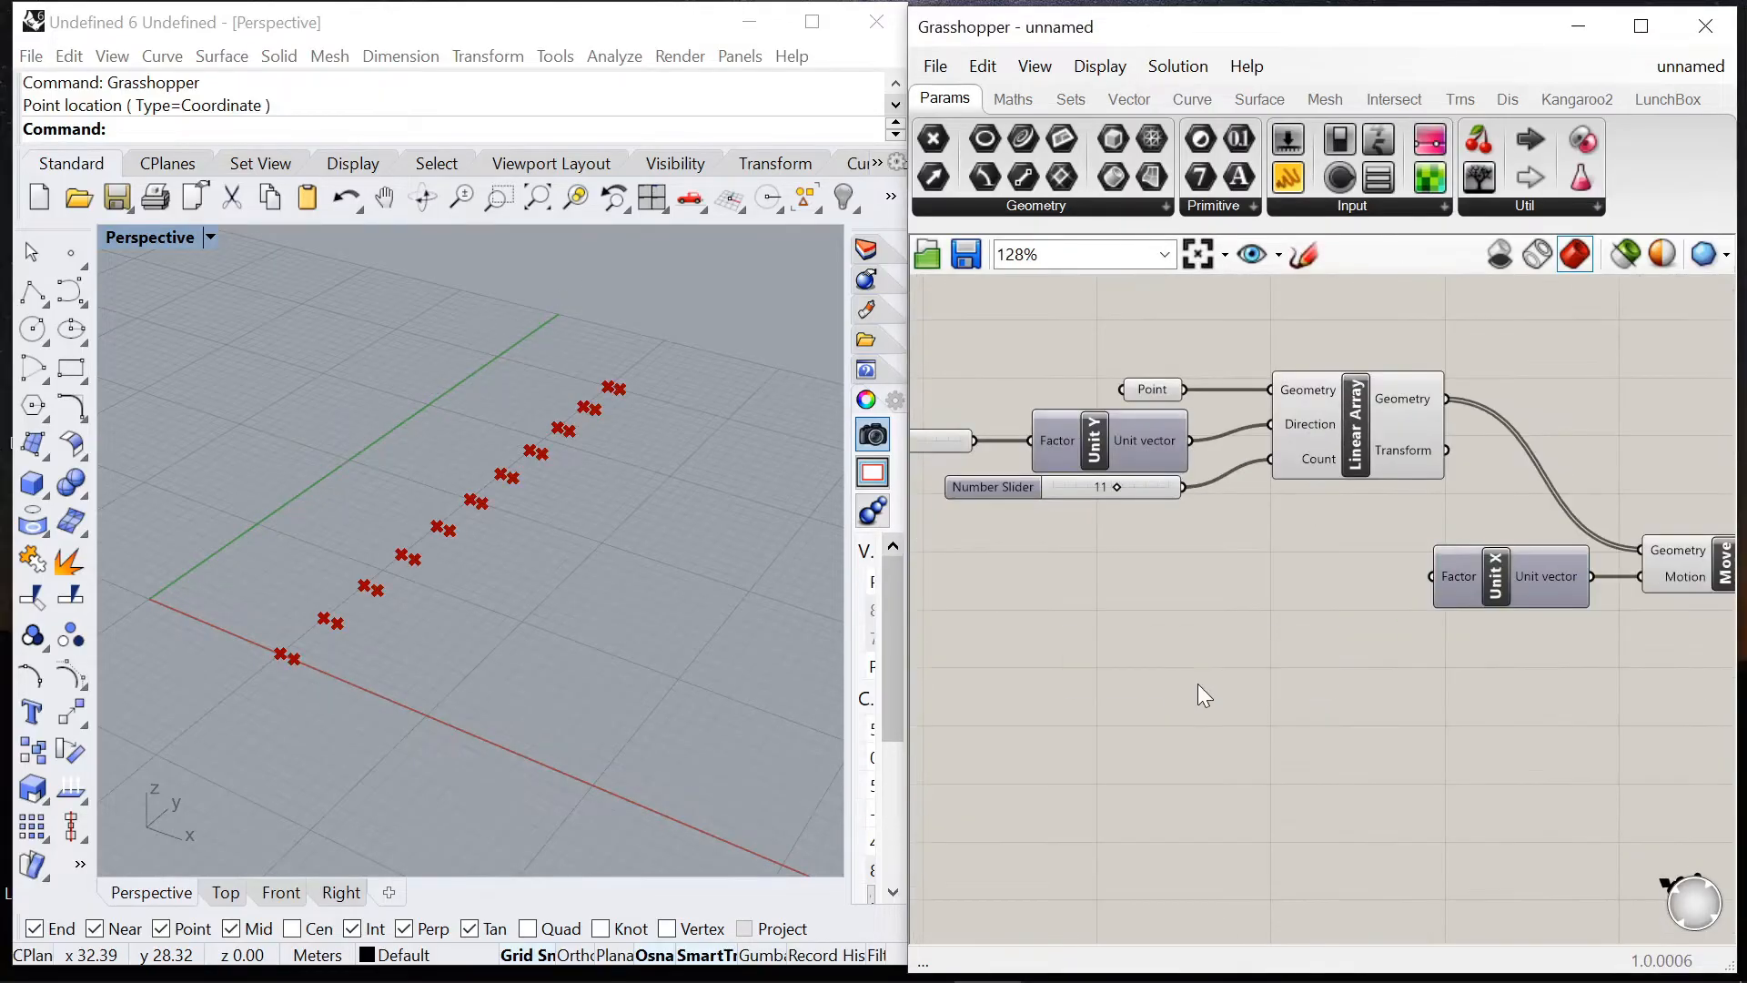
double_click(1197, 684)
type("0<")
key("Return")
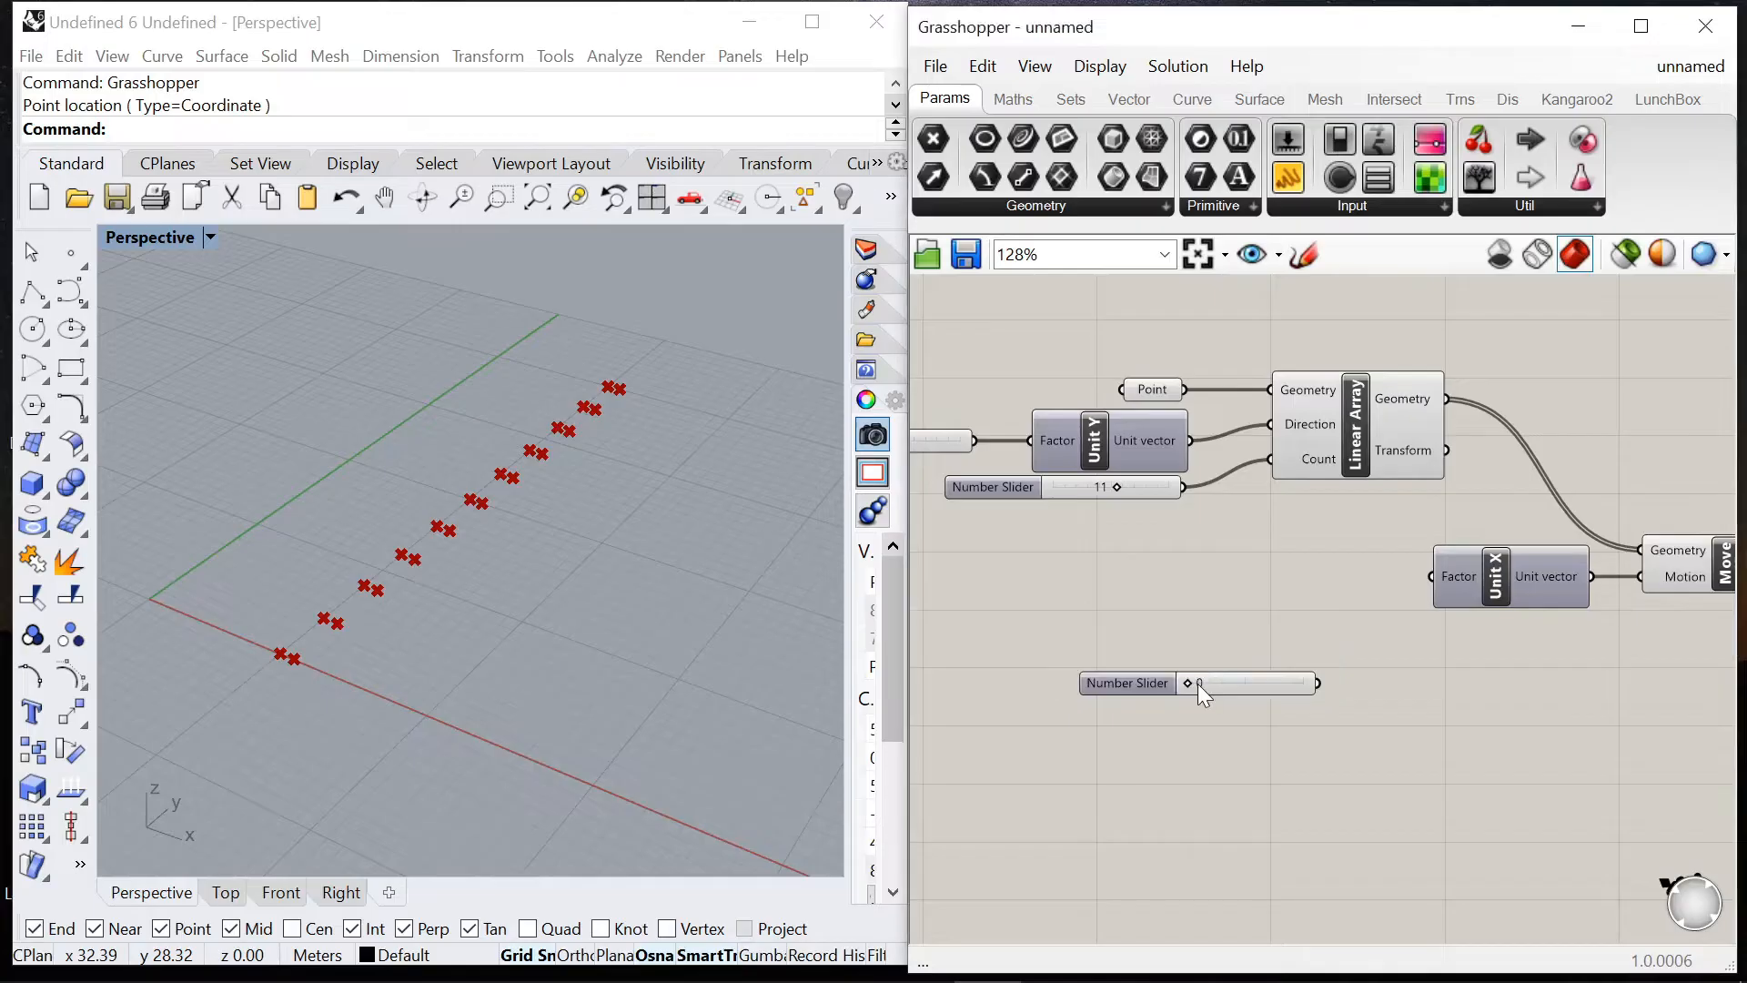
left_click_drag(1117, 685, 1228, 576)
scroll(1426, 572, "up", 3)
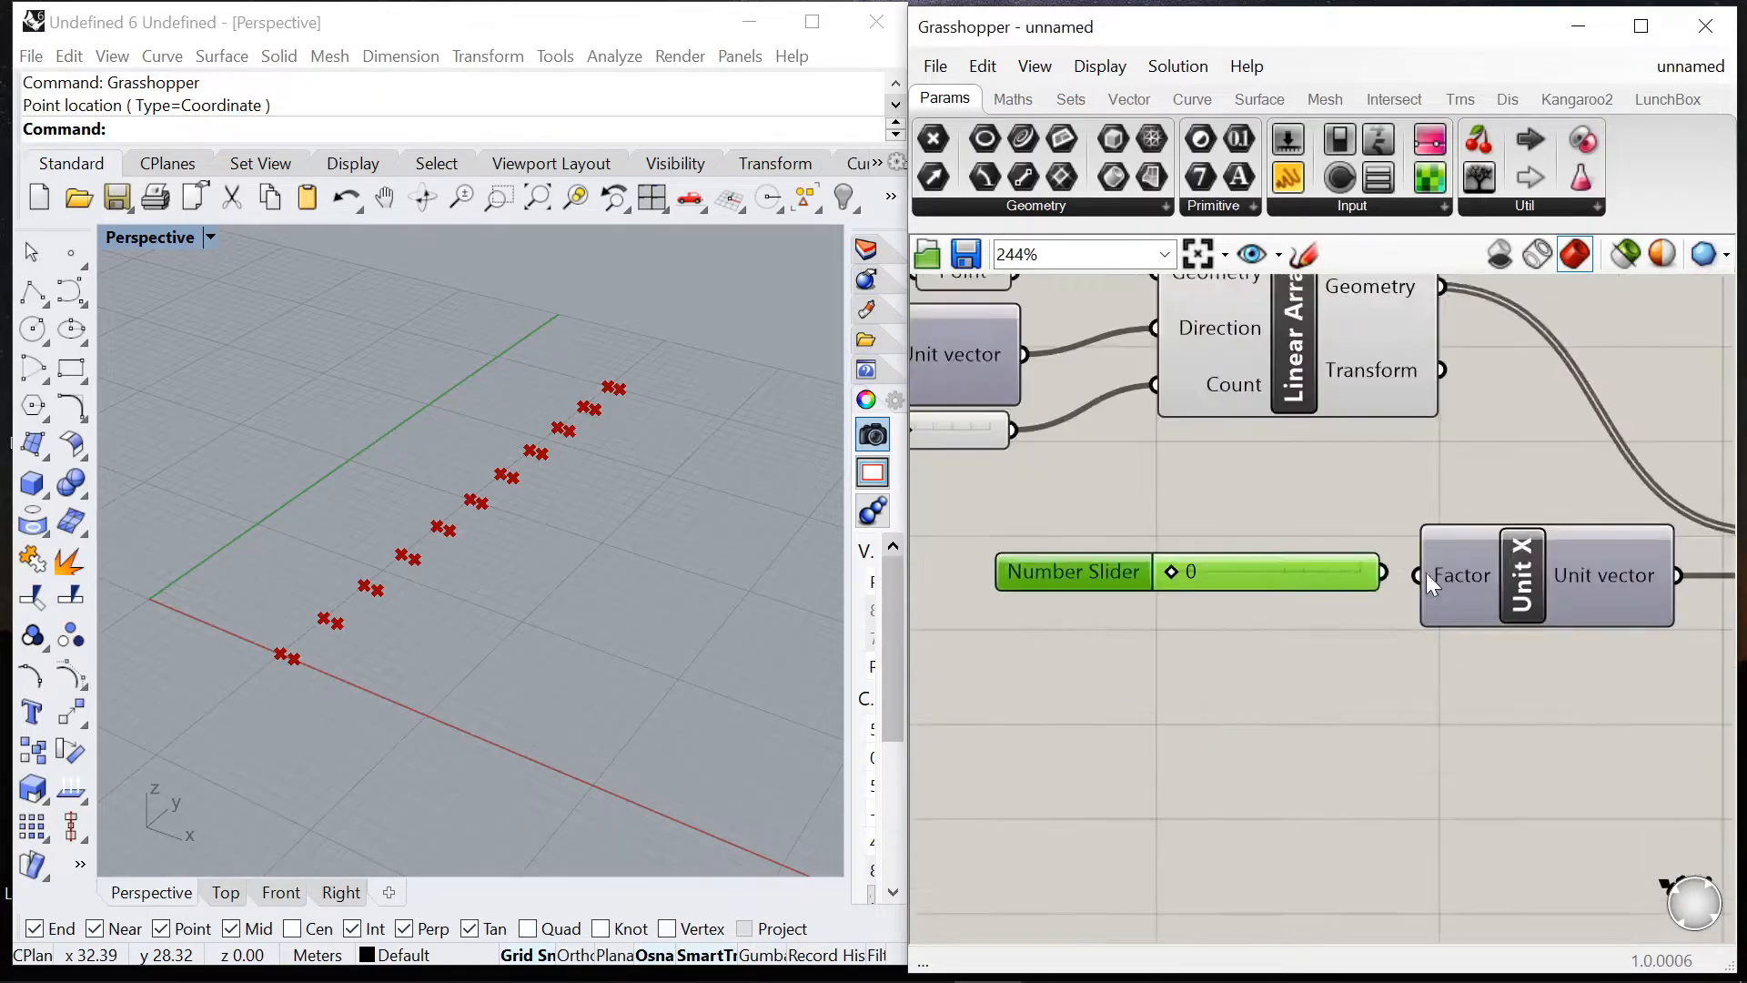
left_click_drag(1371, 572, 1401, 587)
Step: Set the Unit X factor slider to 12 to space the second row of points from the first
left_click_drag(1114, 577, 1256, 579)
right_click_drag(582, 573, 587, 509)
scroll(1177, 511, "down", 5)
scroll(1101, 494, "up", 2)
scroll(1303, 506, "down", 3)
scroll(1303, 506, "up", 1)
left_click_drag(1275, 575, 946, 509)
left_click_drag(1163, 520, 1231, 515)
left_click(1120, 448)
Step: Add a Catenary component beside the Move component
scroll(1119, 453, "down", 3)
scroll(1201, 486, "up", 5)
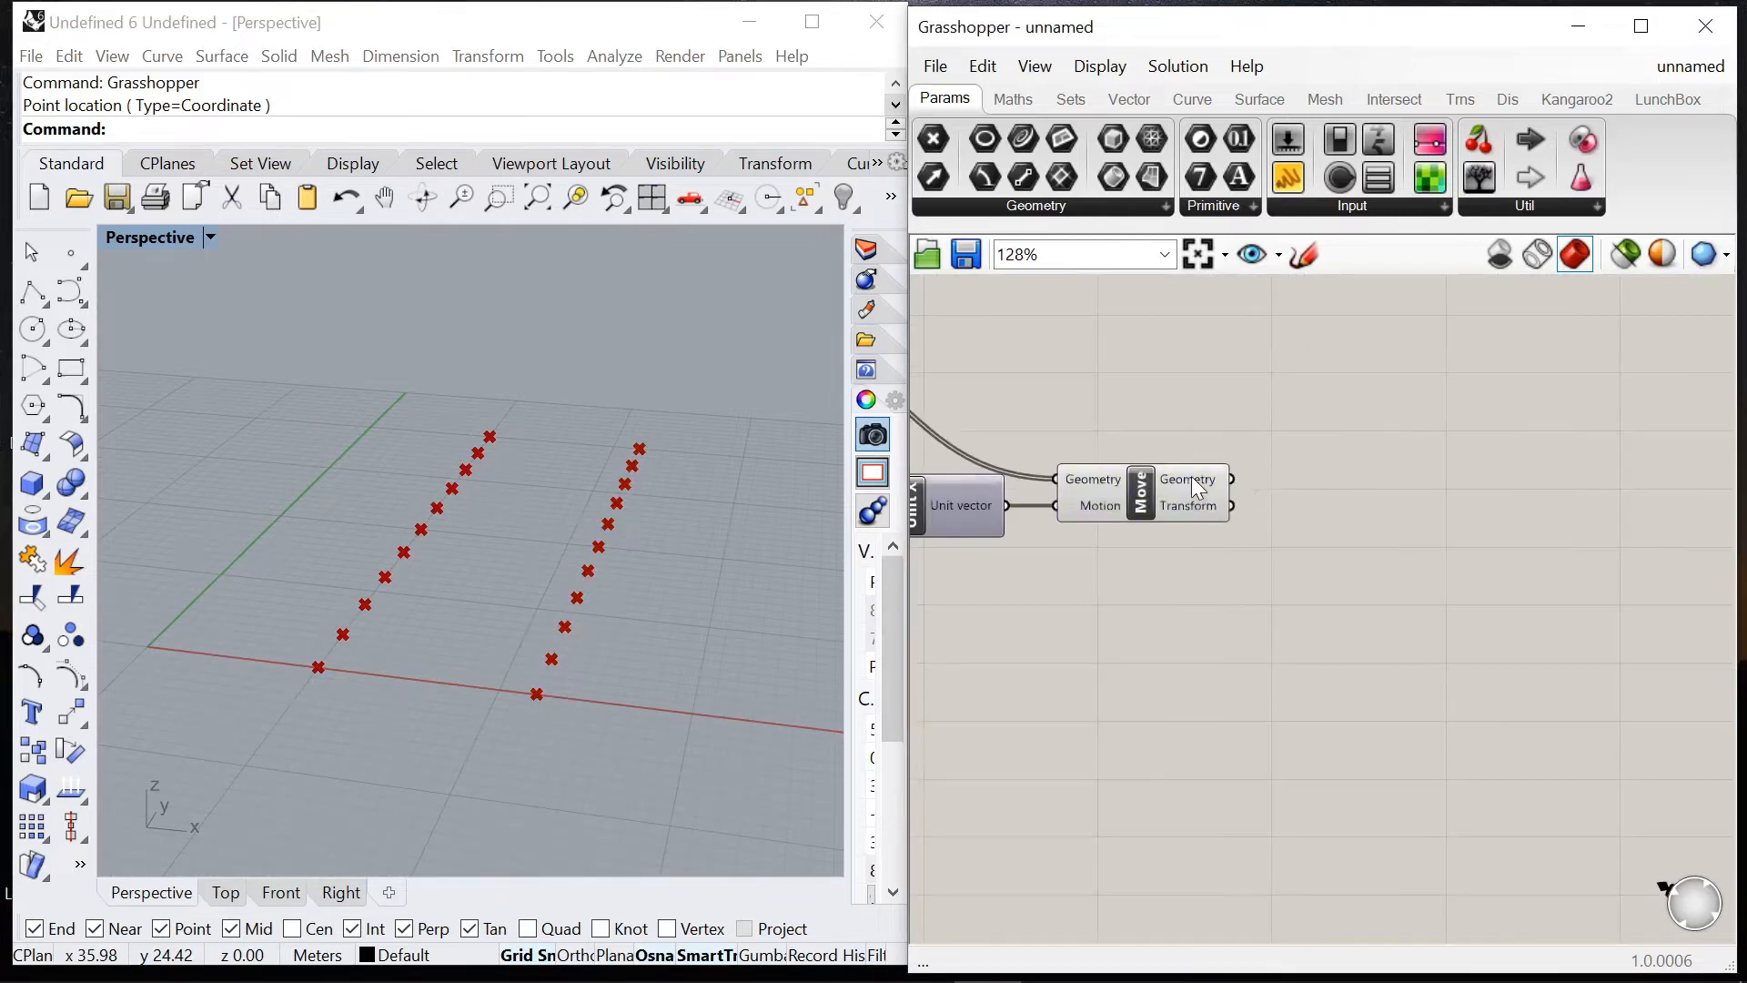
scroll(1372, 500, "up", 2)
double_click(1344, 503)
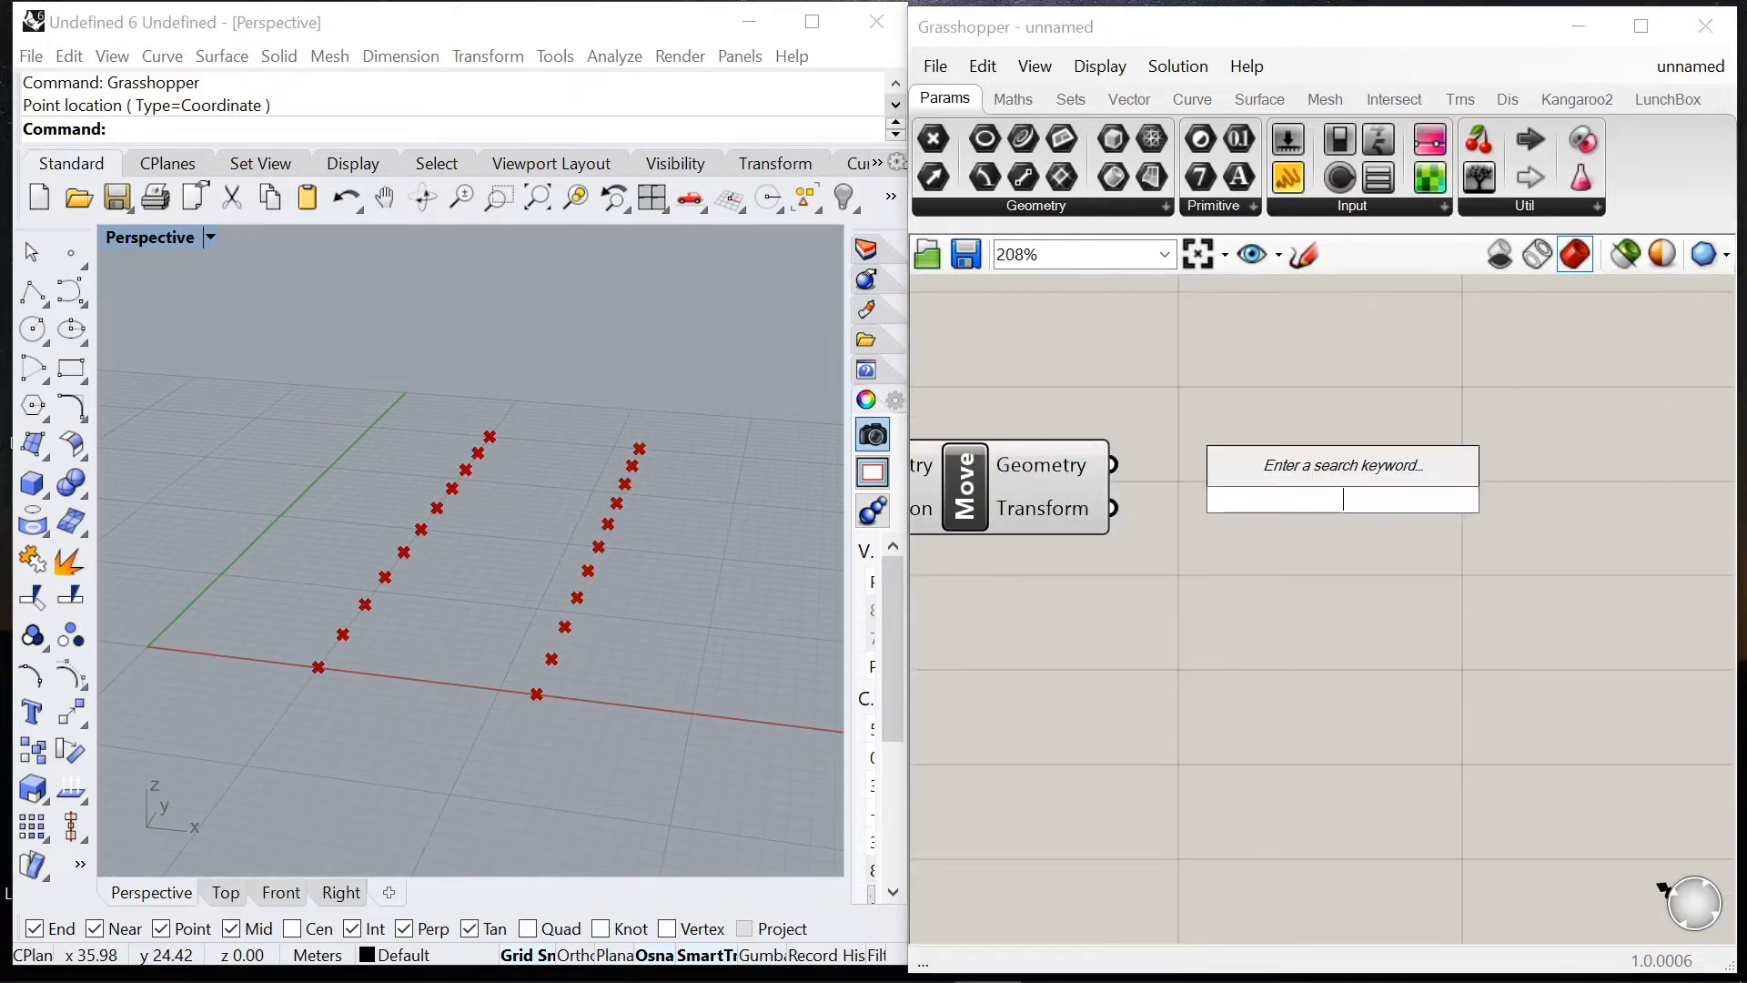
type("cat")
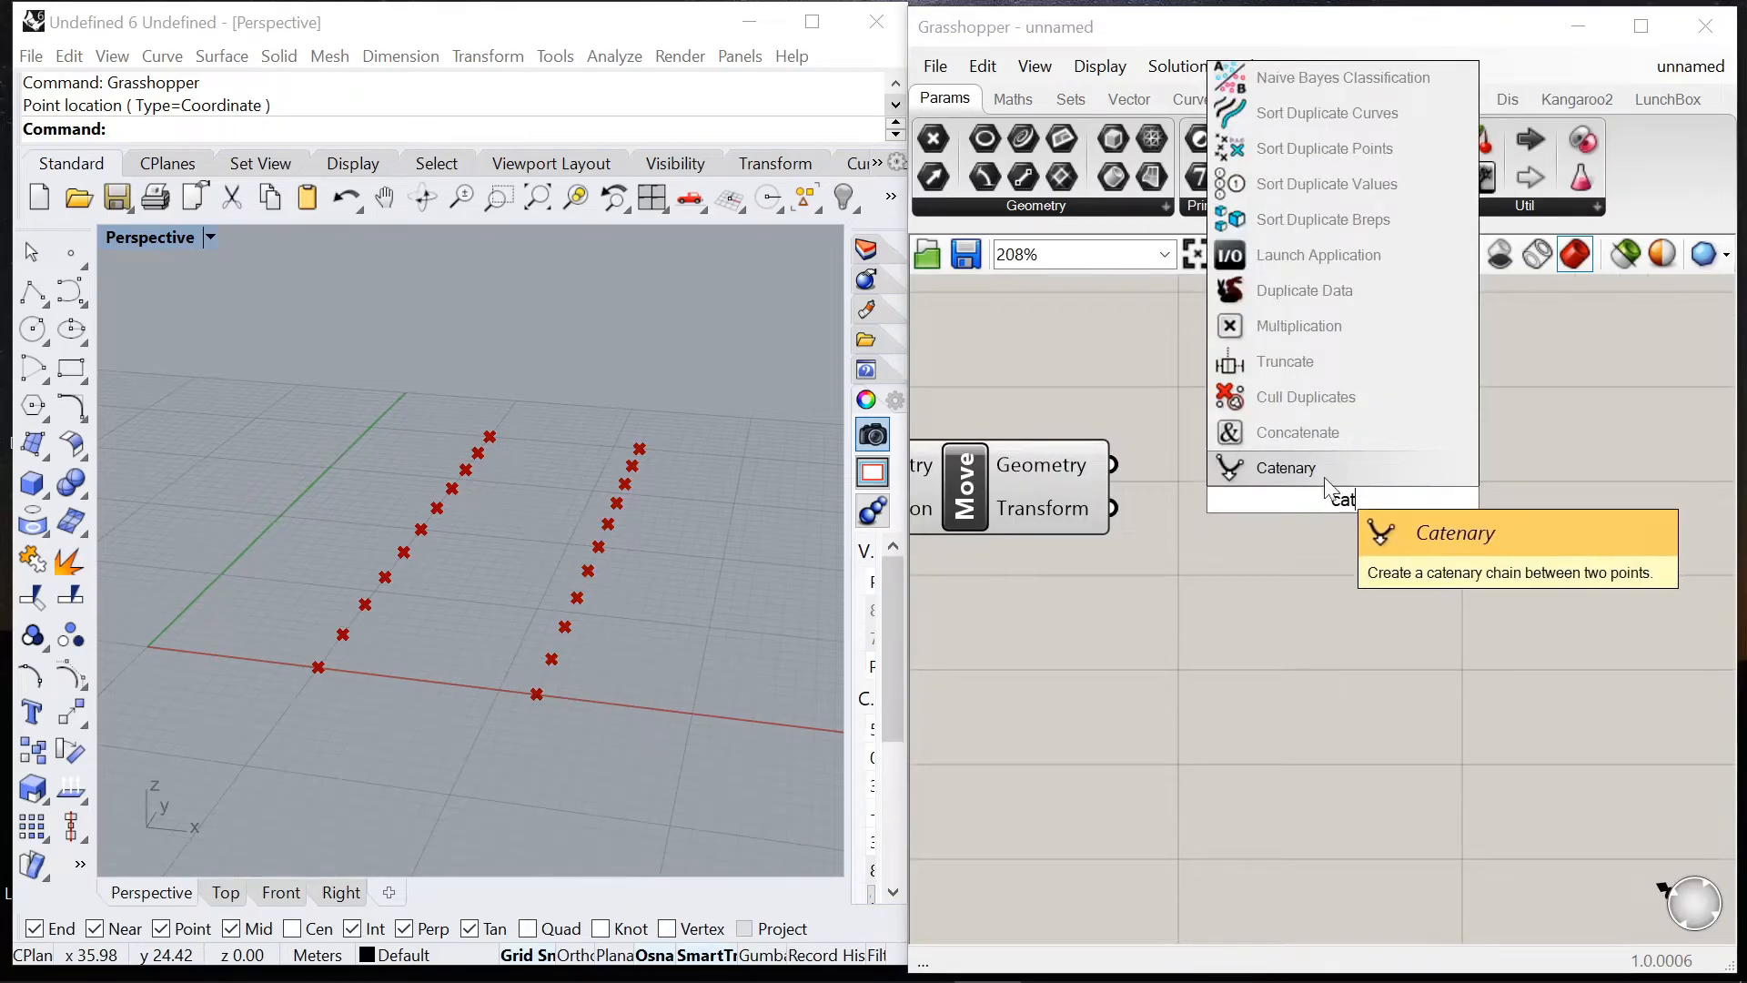
left_click(1267, 469)
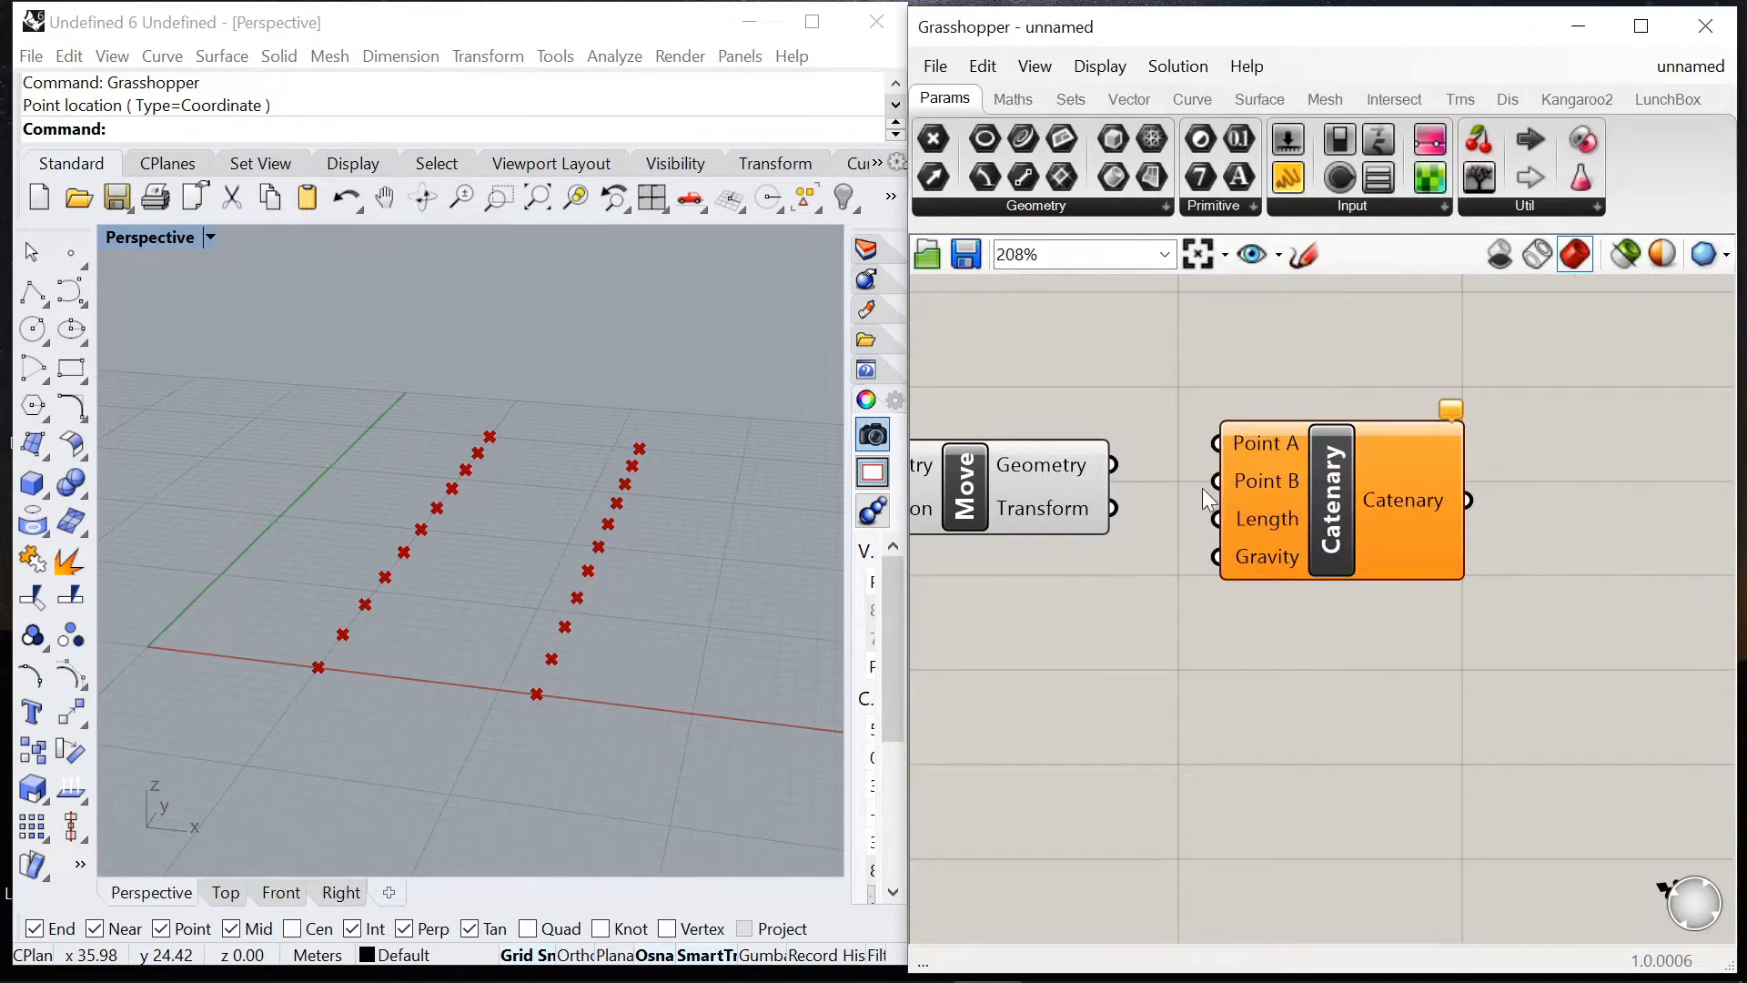
Step: Connect the Linear Array's Geometry to the Catenary's Point A and the Move's Geometry to its Point B
scroll(1264, 492, "down", 4)
scroll(924, 424, "up", 2)
left_click(924, 424)
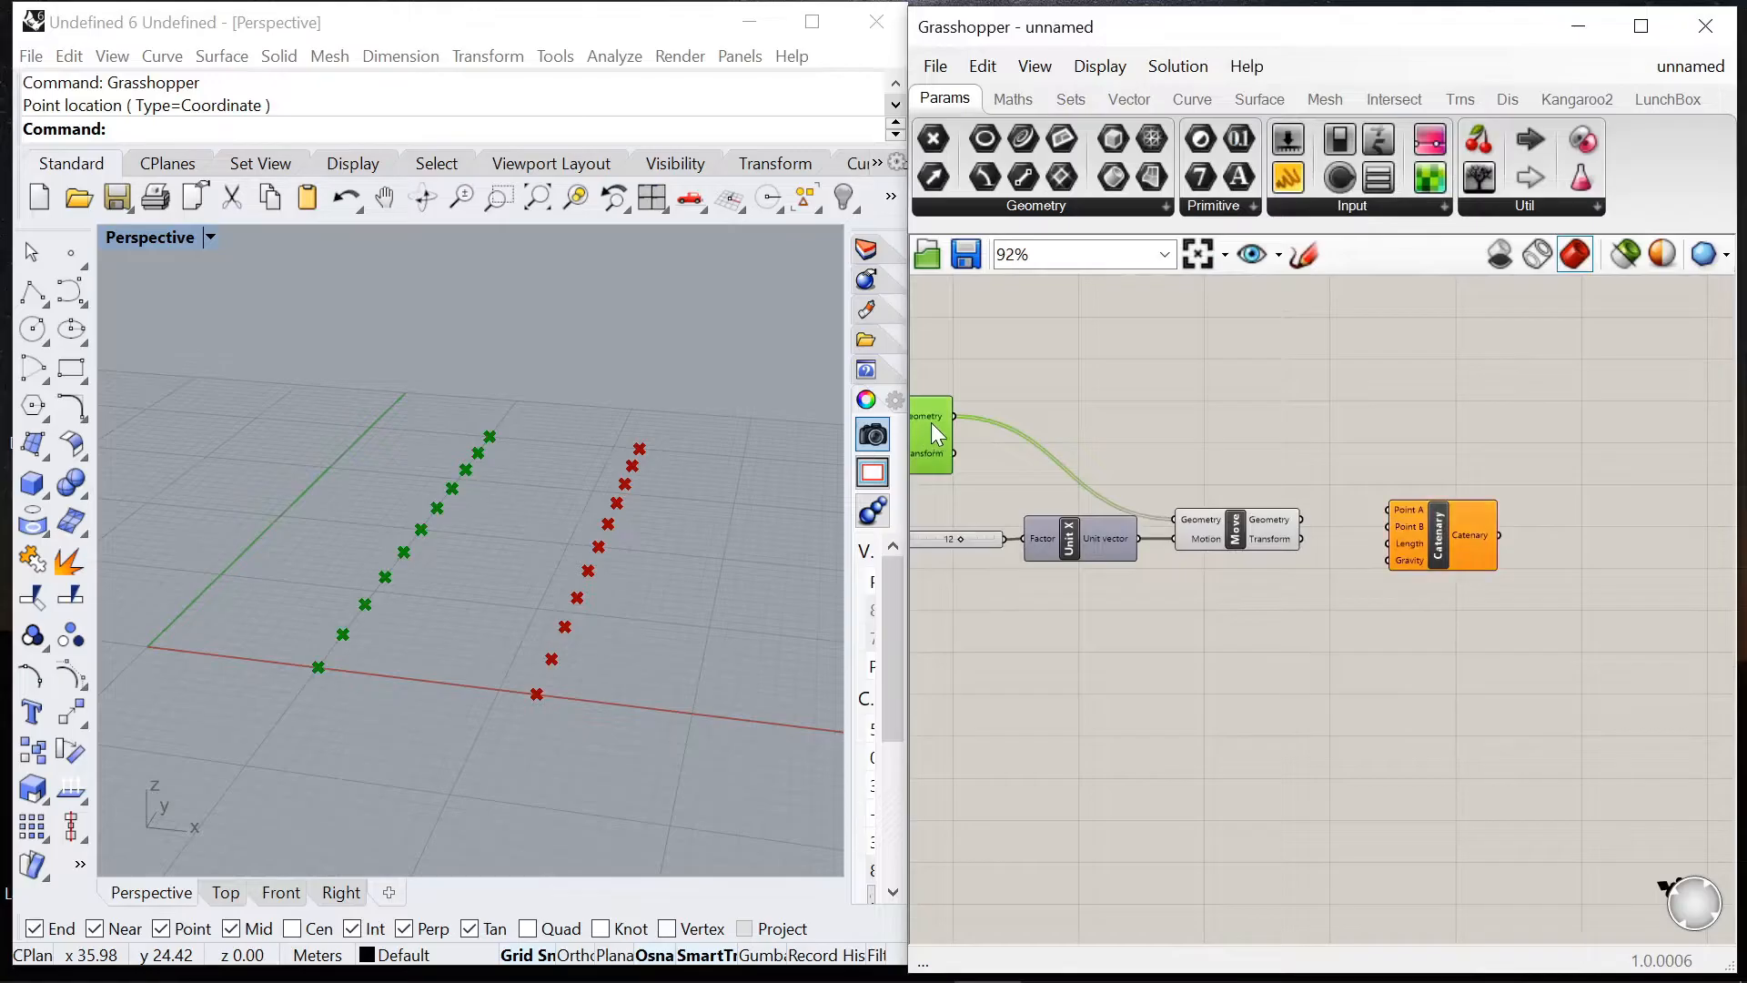
right_click_drag(931, 422, 1044, 411)
left_click_drag(1567, 539, 1657, 466)
scroll(1108, 413, "up", 3)
scroll(1521, 515, "down", 3)
scroll(1657, 466, "up", 3)
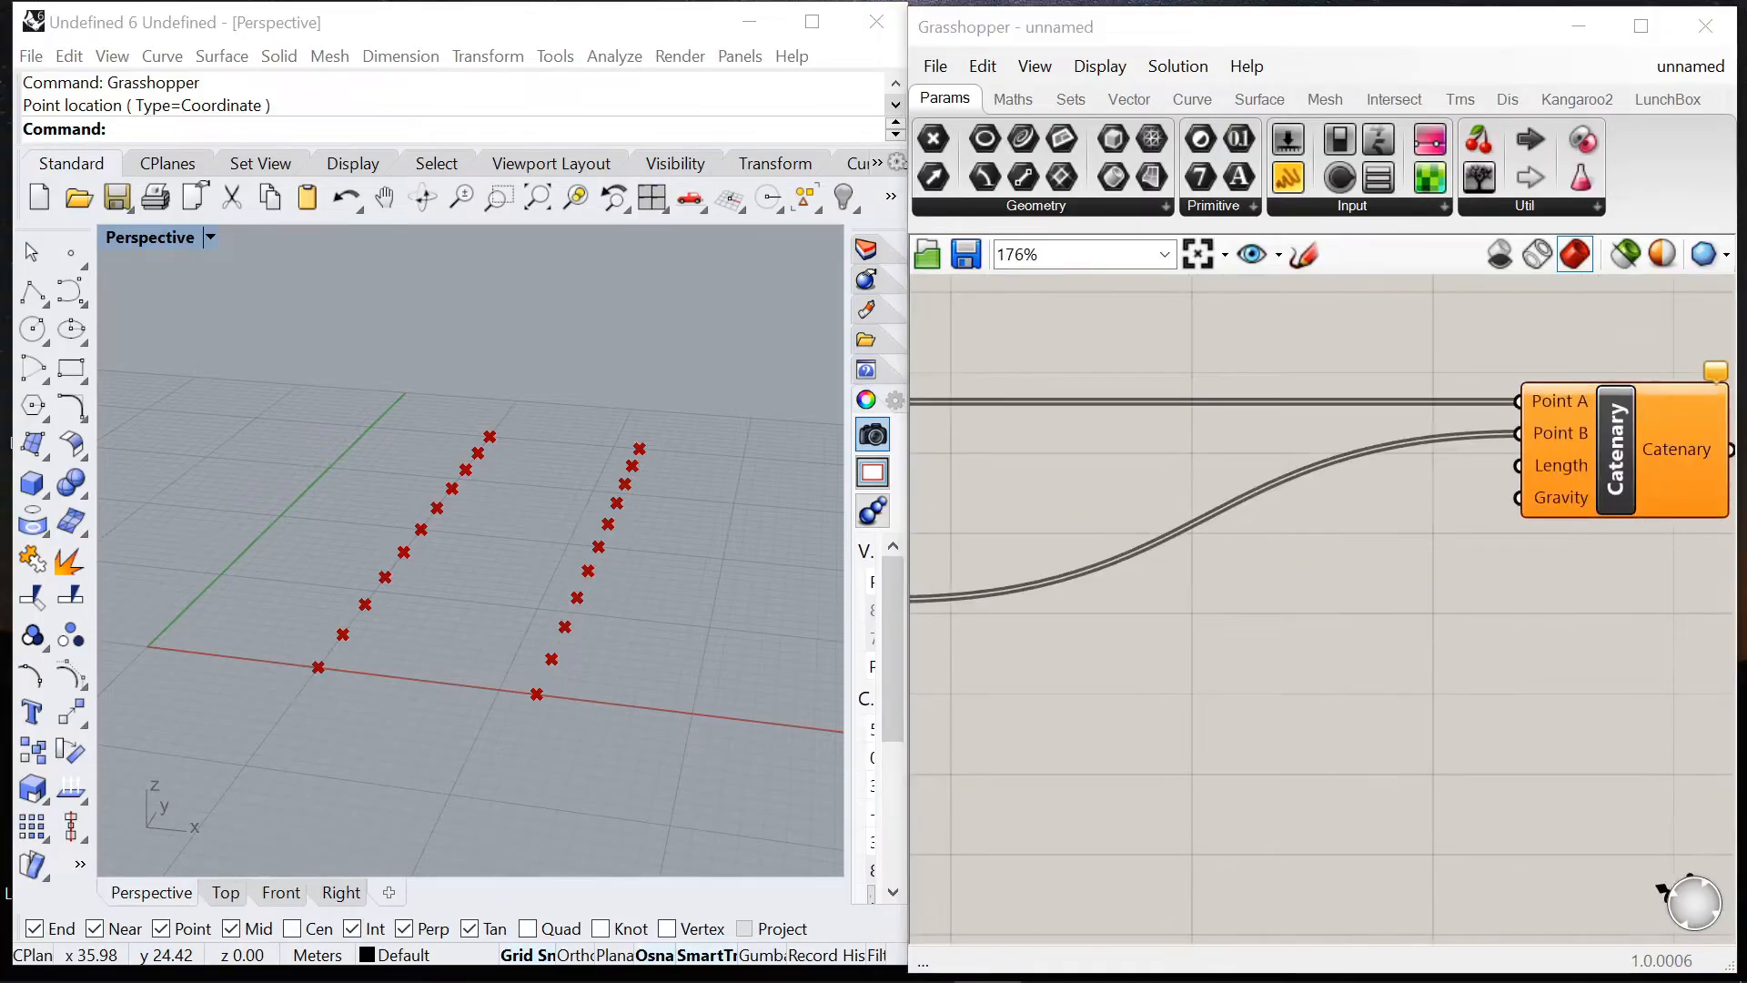
Step: Add a number slider starting at 0, connect it to the Catenary's Length input and raise its value
double_click(1425, 555)
type("0<")
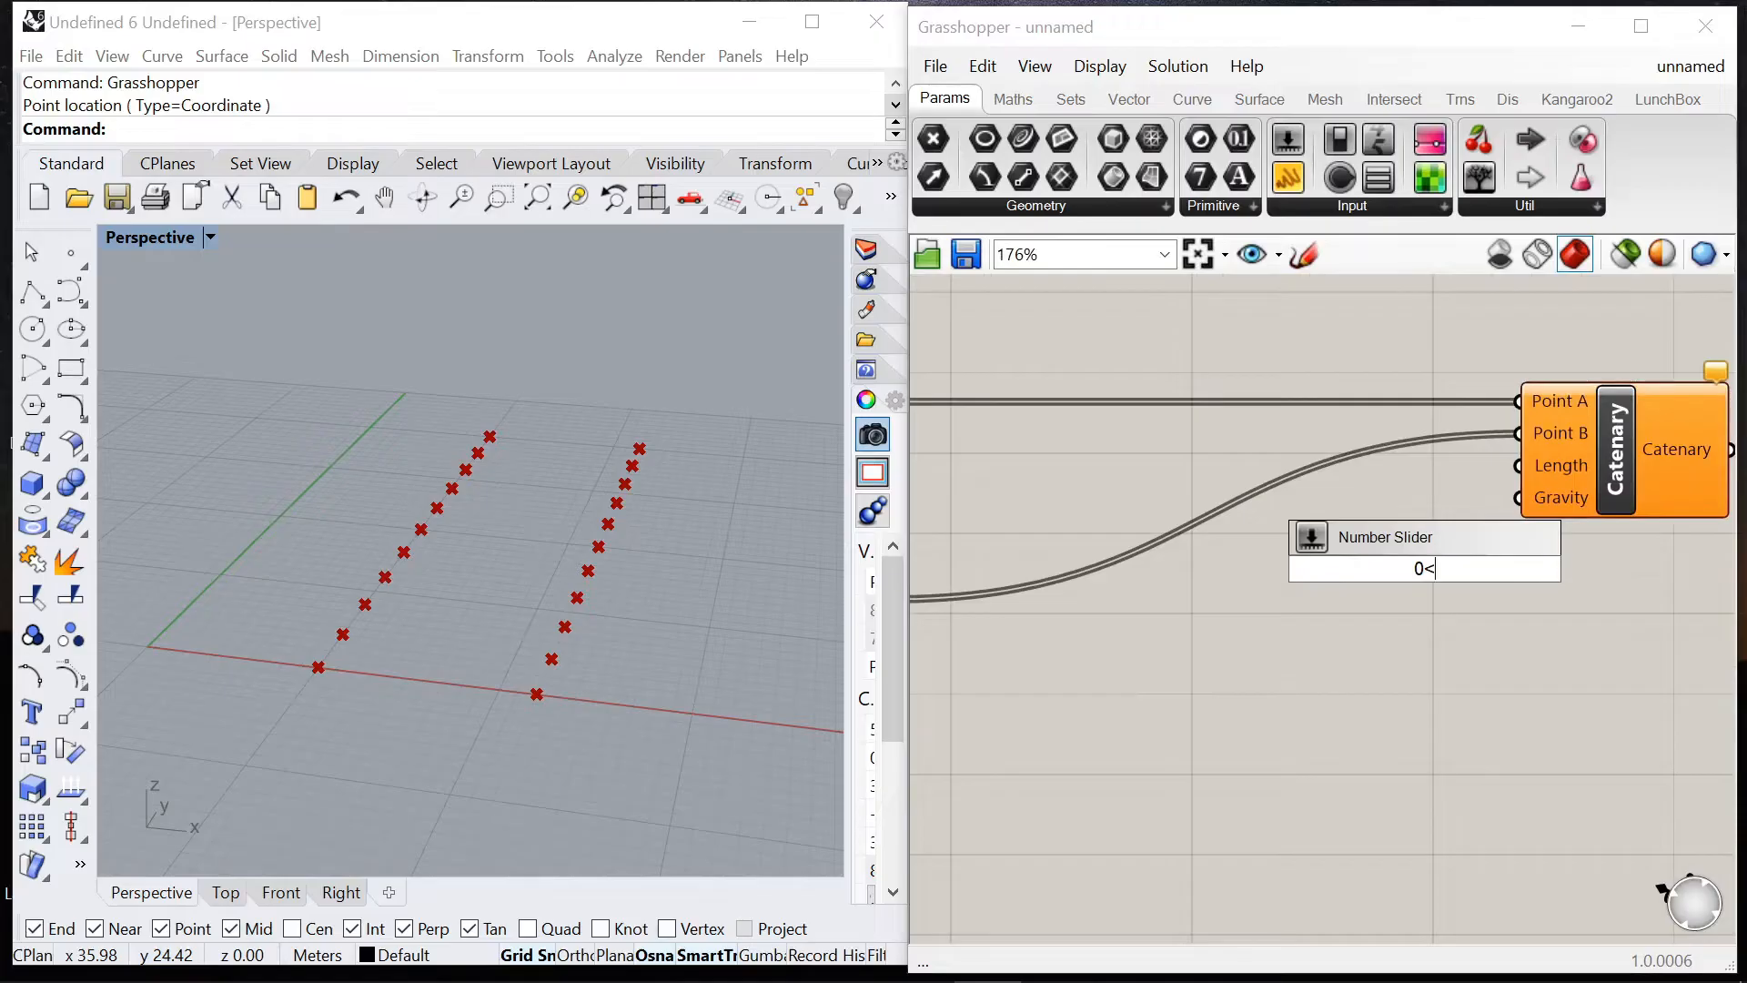
key("Return")
scroll(1492, 650, "down", 2)
scroll(1402, 610, "up", 3)
left_click_drag(1386, 578, 1254, 457)
left_click_drag(1546, 463, 1583, 462)
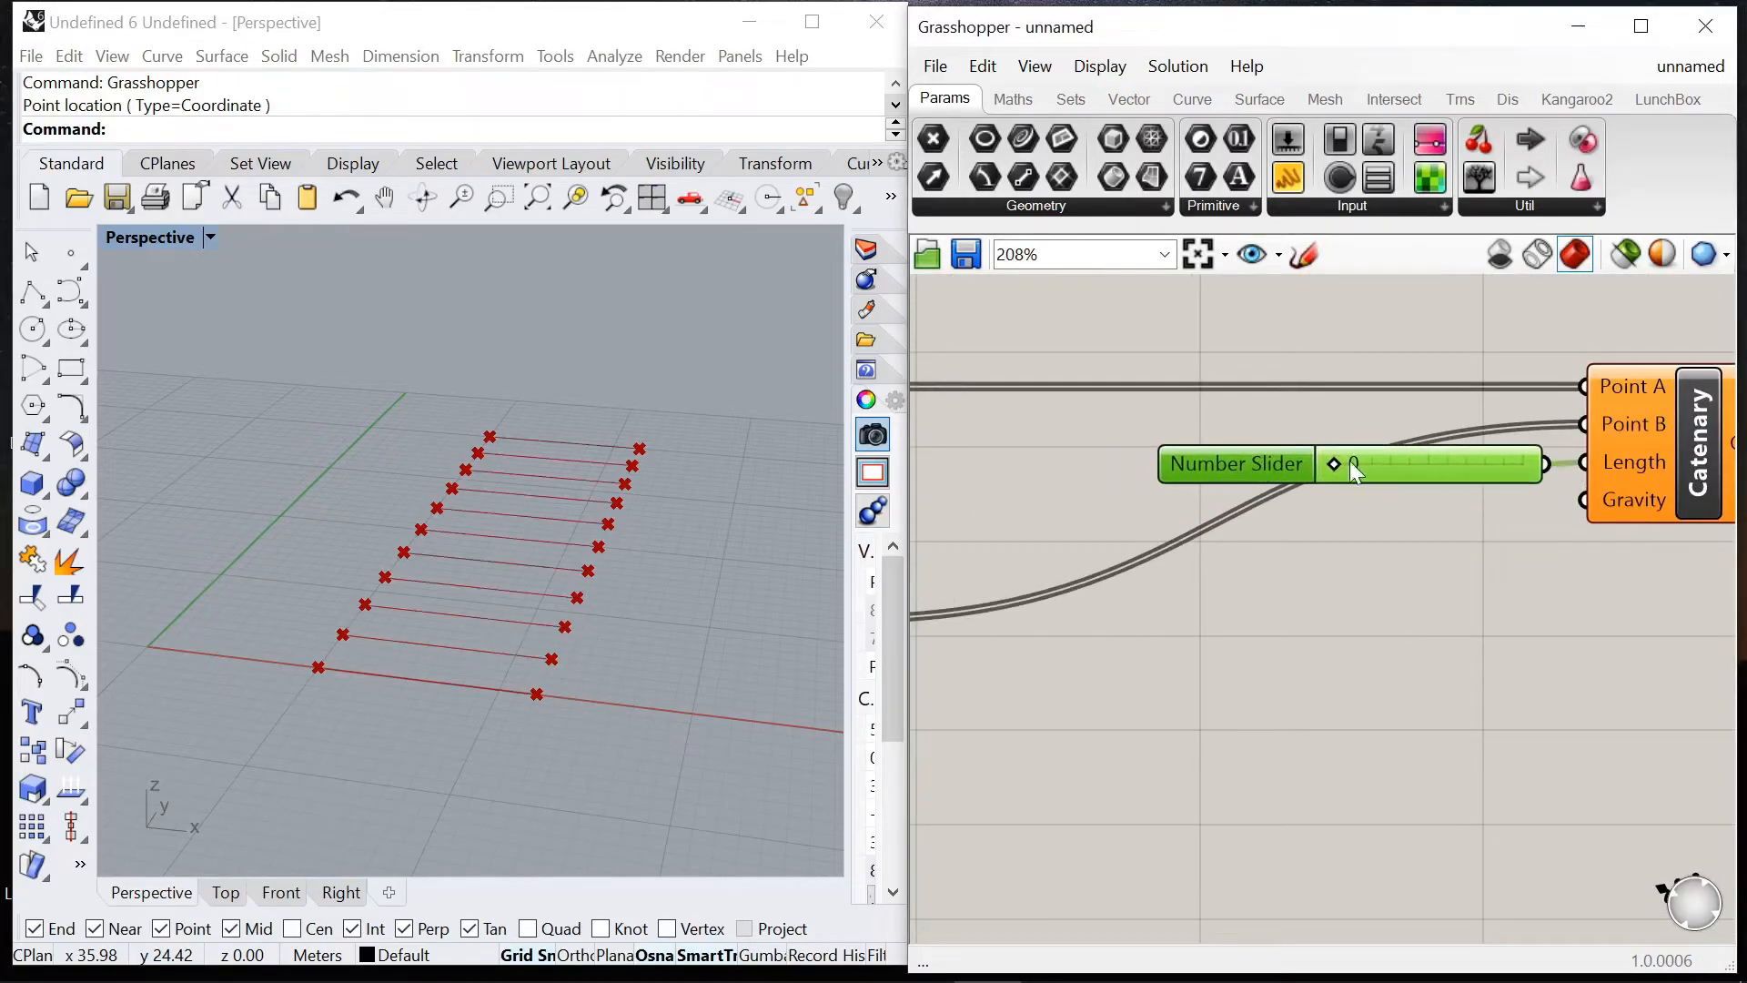
left_click_drag(1347, 462, 1522, 465)
Step: Add a Unit Z vector, connect it to the Catenary's Gravity input and place it just below the length slider
double_click(1410, 602)
type("unit z")
key("Return")
left_click_drag(1638, 609, 1584, 499)
left_click_drag(1369, 591, 1366, 533)
Step: Adjust the catenary length slider to 30
right_click_drag(461, 524, 565, 532)
scroll(1348, 473, "up", 2)
mouse_move(1556, 458)
left_mouse_down()
mouse_move(1310, 460)
mouse_move(1555, 460)
left_mouse_up()
scroll(1580, 474, "down", 4)
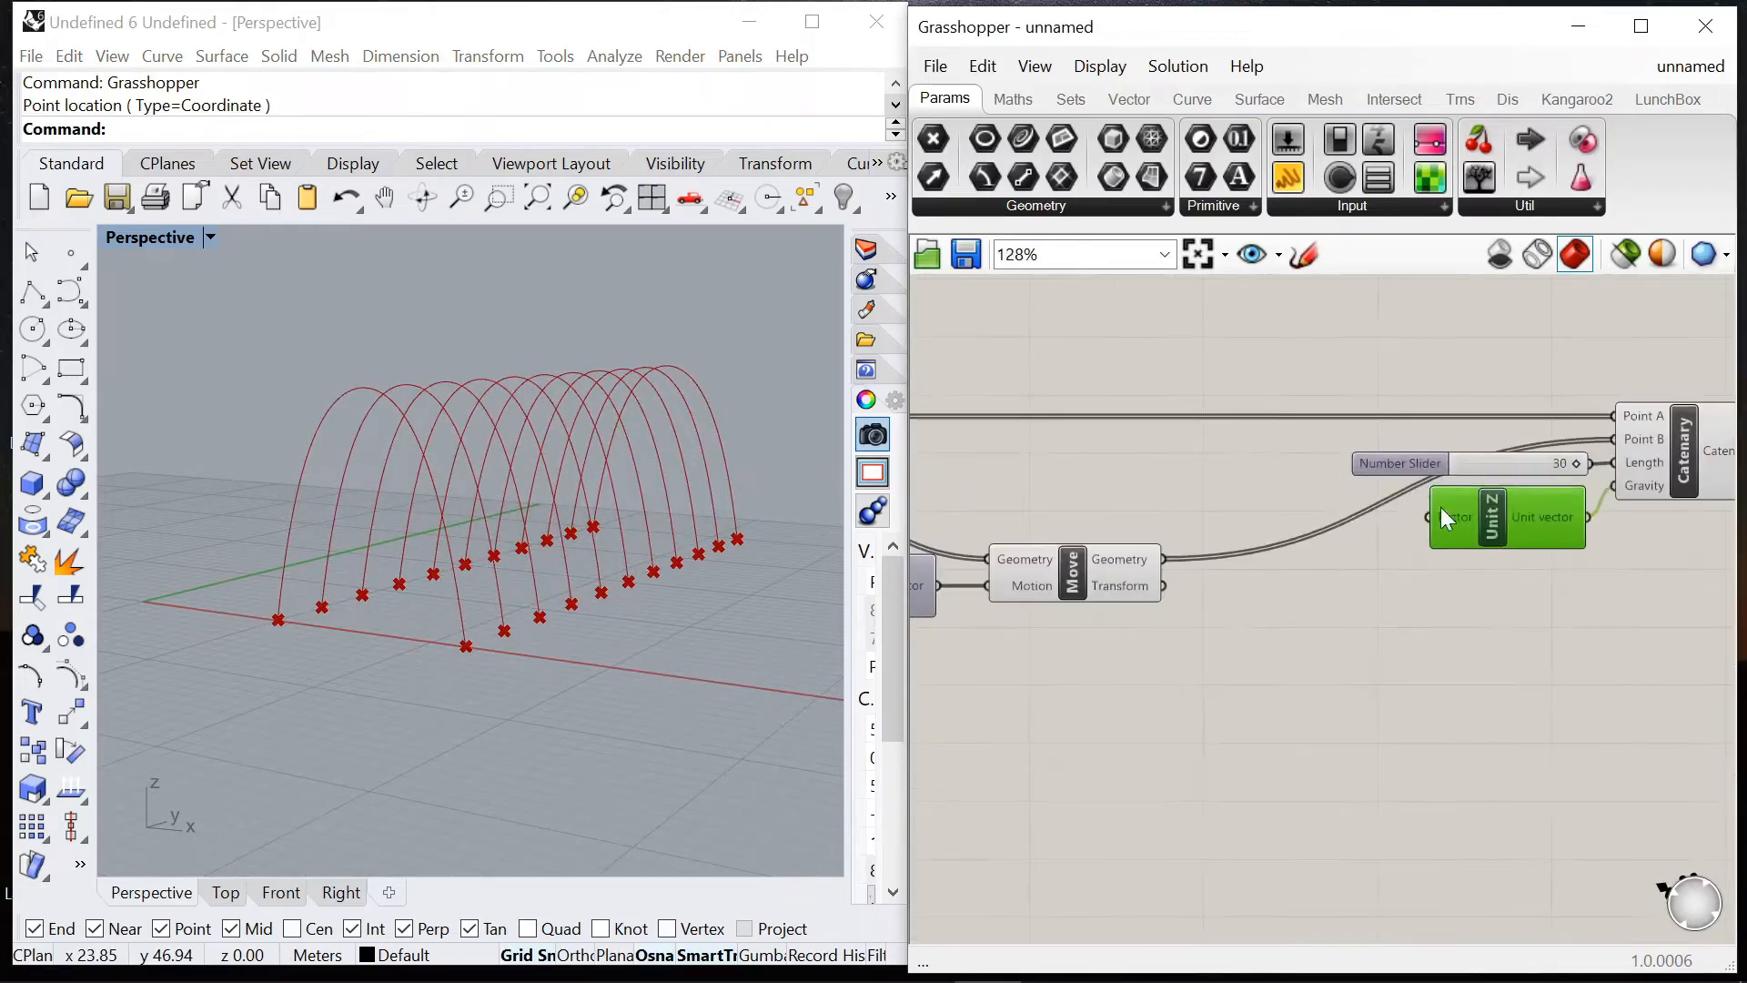
Step: Move the length slider, Unit Z and Catenary together so they line up beside the Move component
left_click_drag(1635, 587, 1307, 438)
scroll(1458, 462, "down", 3)
left_click_drag(1536, 455, 1578, 457)
left_click(1527, 609)
left_click_drag(1610, 563, 1401, 429)
left_click_drag(1541, 462, 1505, 535)
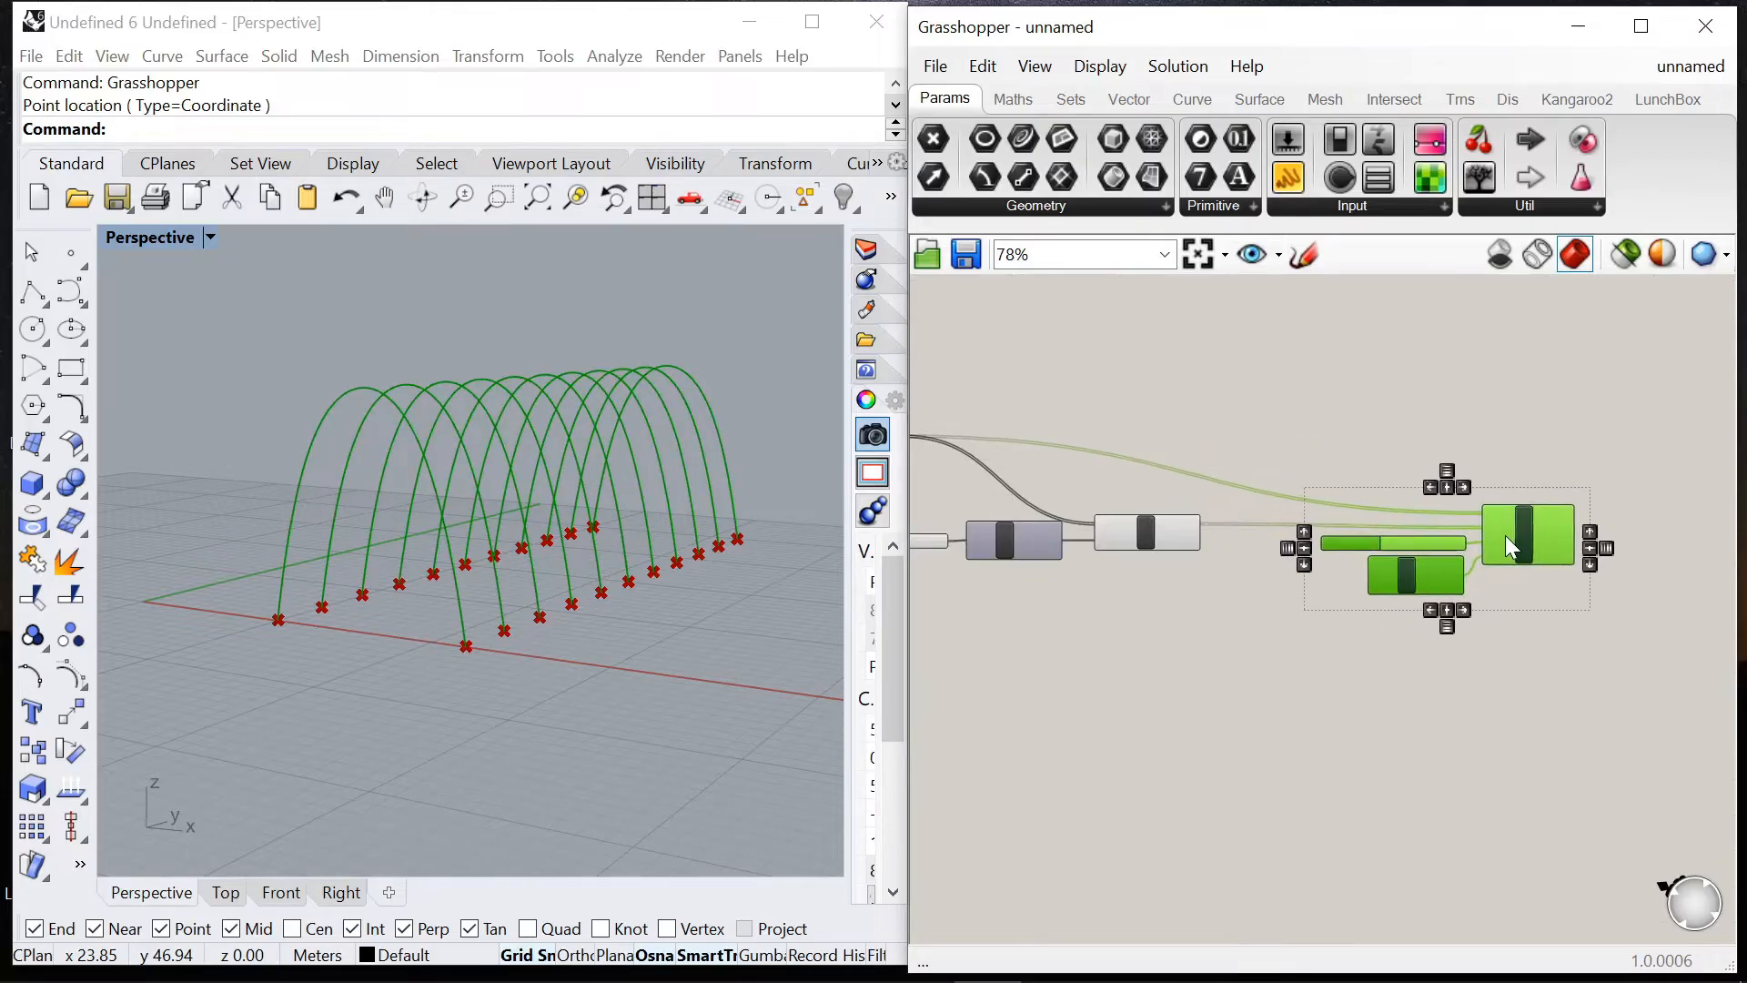
left_click(1383, 730)
Step: Add a Range component and place it below the Unit X factor slider
double_click(1232, 715)
type("range")
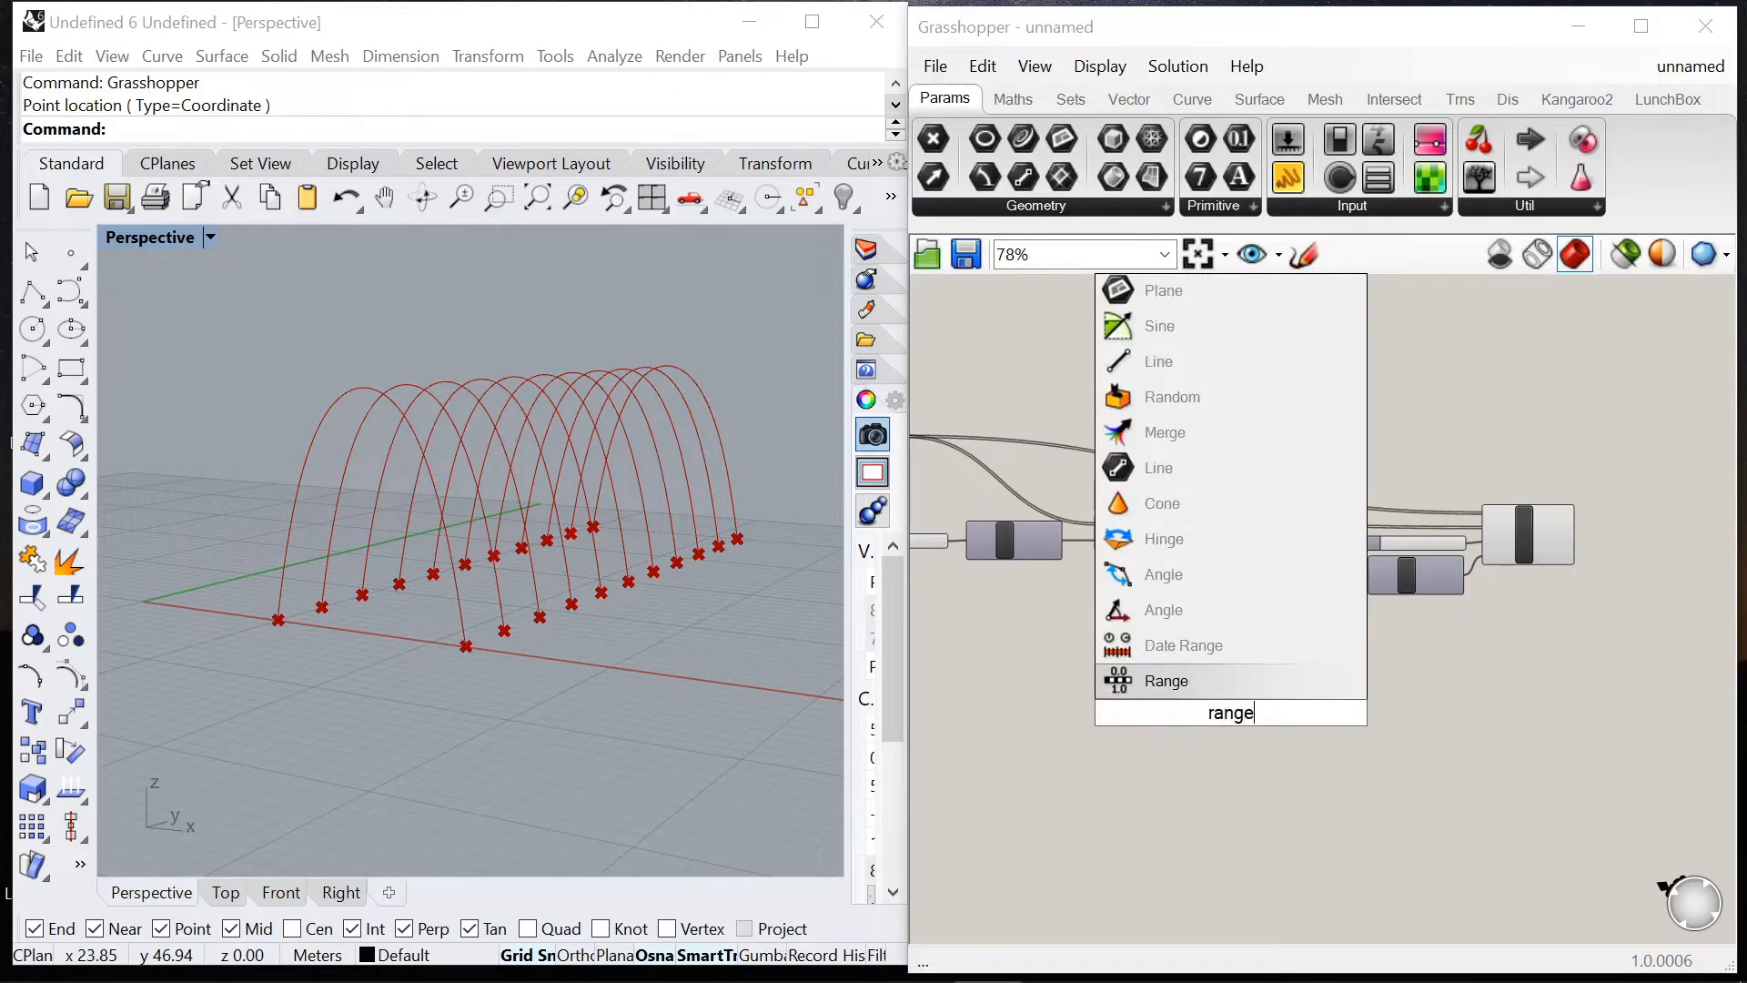
left_click(1192, 681)
scroll(1207, 696, "up", 5)
scroll(1438, 688, "down", 6)
left_click_drag(1433, 692, 1178, 592)
scroll(981, 533, "up", 6)
scroll(1421, 632, "down", 2)
scroll(1421, 632, "up", 1)
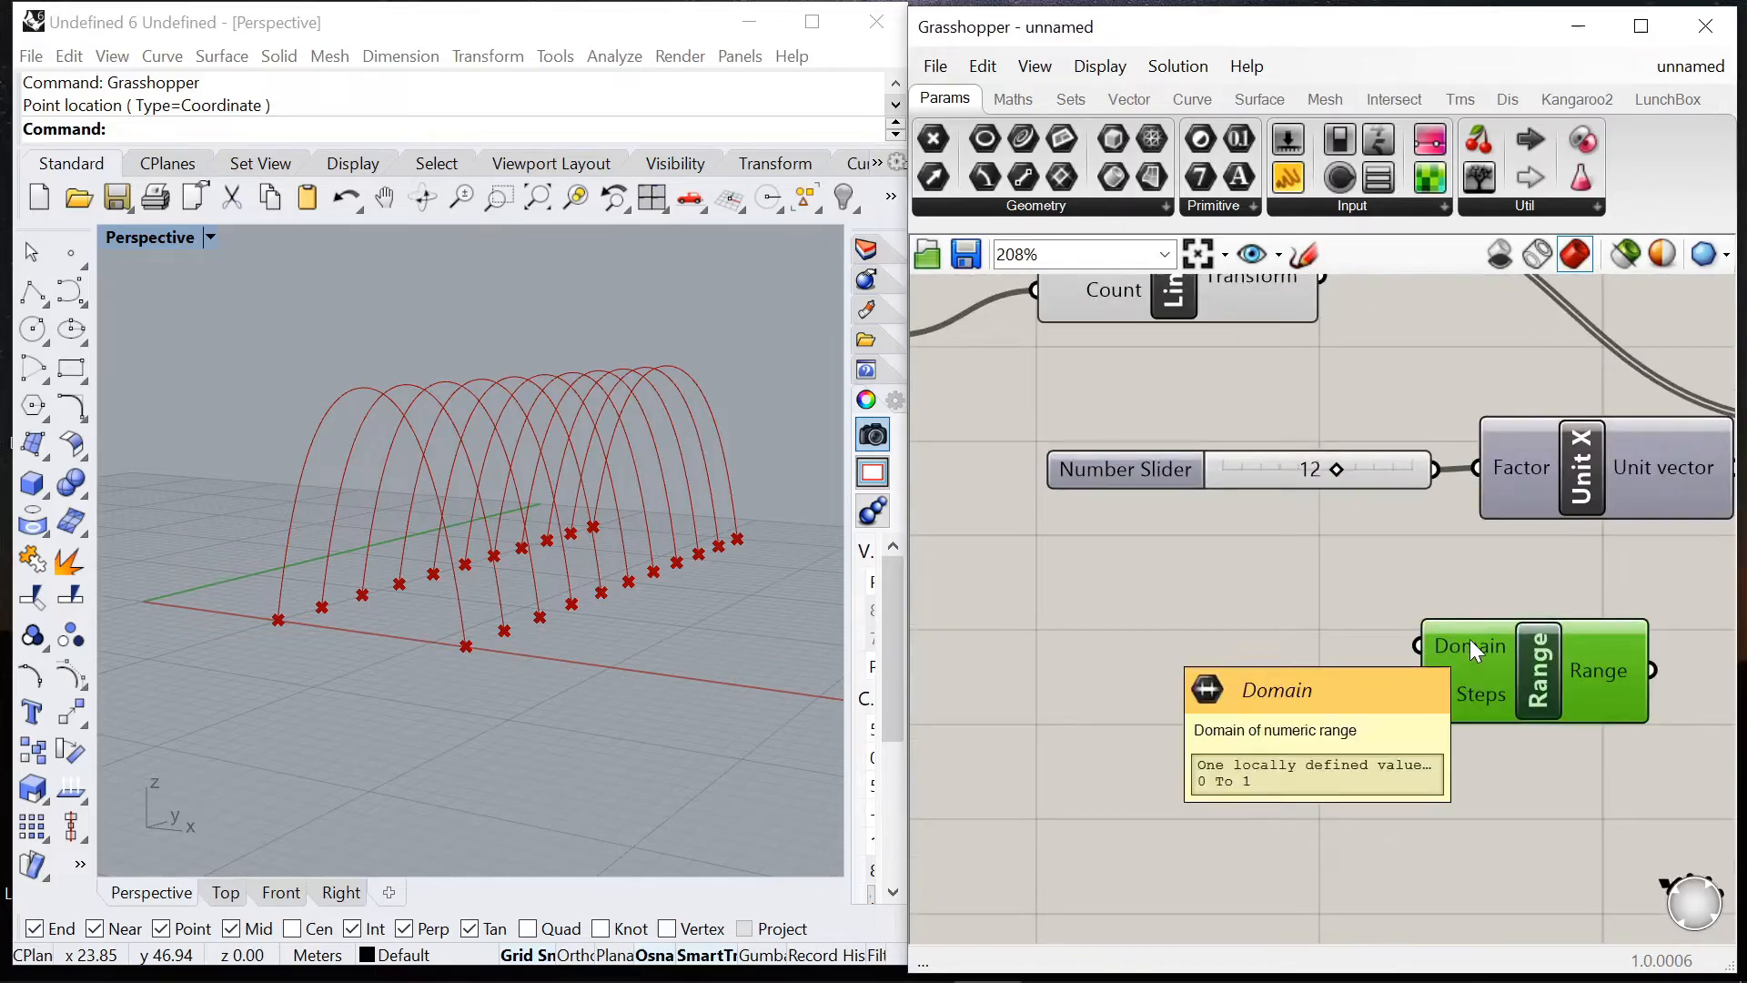
Step: Connect the Linear Array's count slider to the Range's Steps input and check the Range's output values
mouse_move(1477, 686)
left_click(1237, 689)
scroll(1335, 644, "down", 7)
scroll(1316, 646, "up", 4)
left_click_drag(1081, 482, 1271, 673)
left_click_drag(1403, 666, 1290, 648)
scroll(1307, 648, "up", 4)
mouse_move(1311, 657)
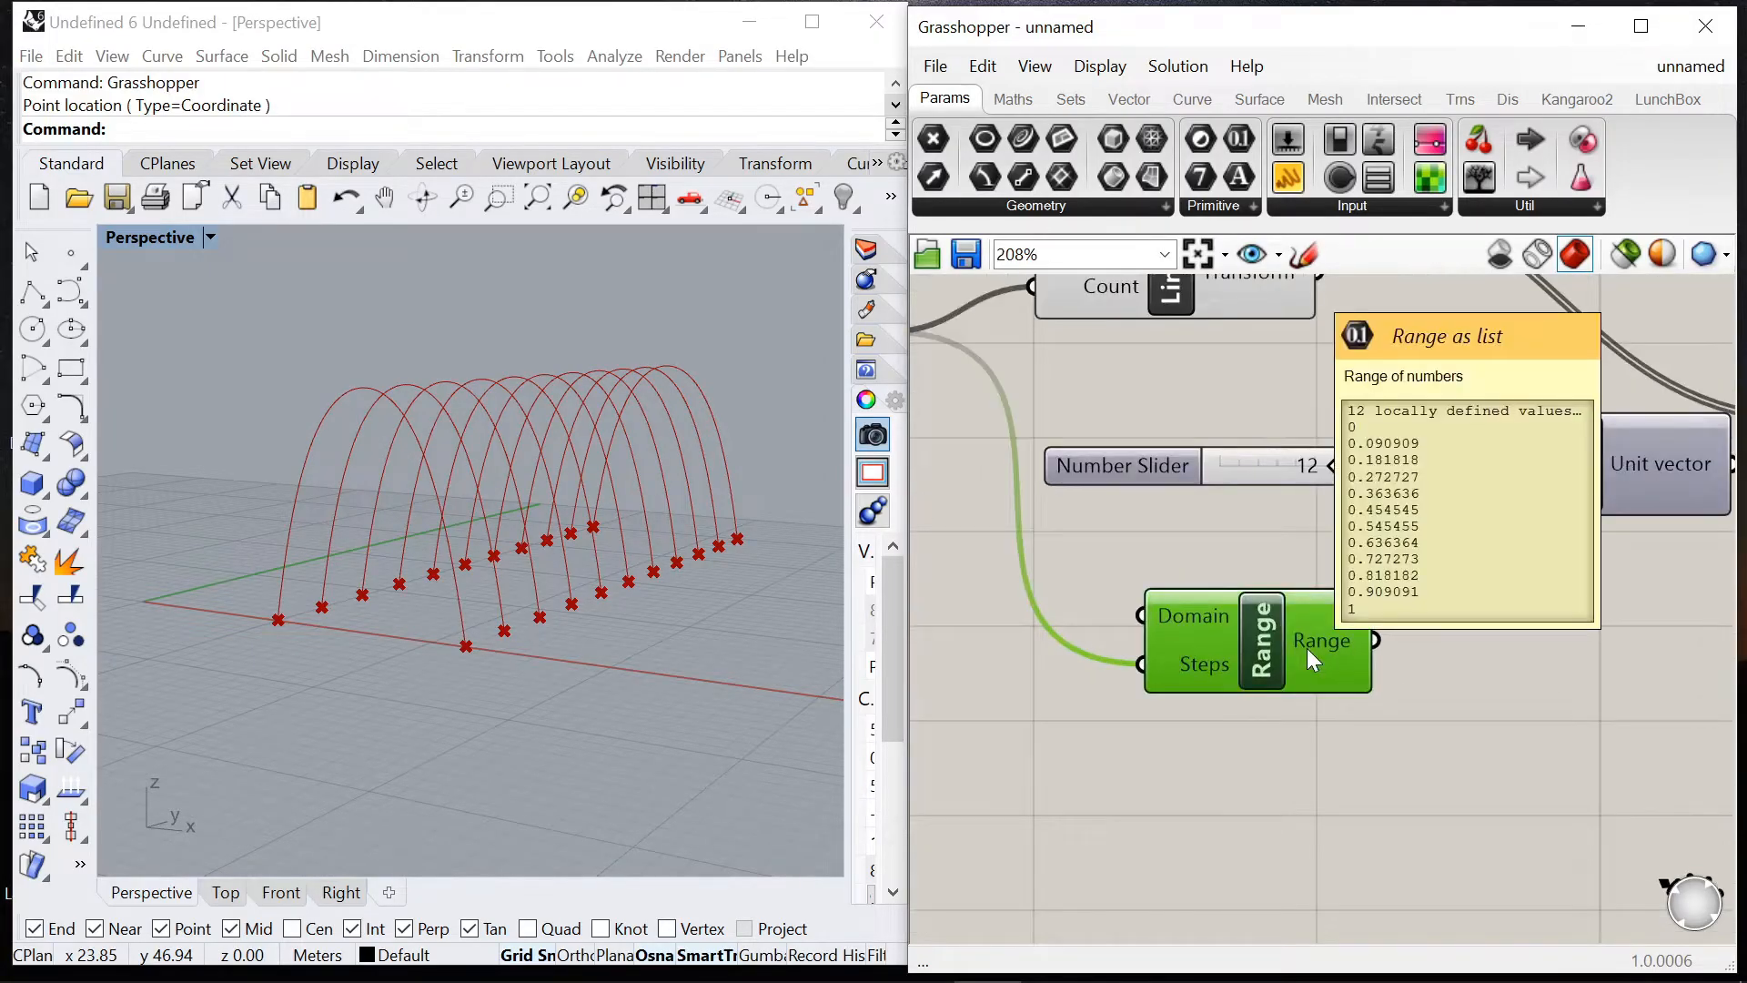
Step: Add a Subtraction component beside the Range component
scroll(1307, 648, "down", 4)
scroll(1181, 564, "up", 1)
right_click_drag(701, 678, 484, 659)
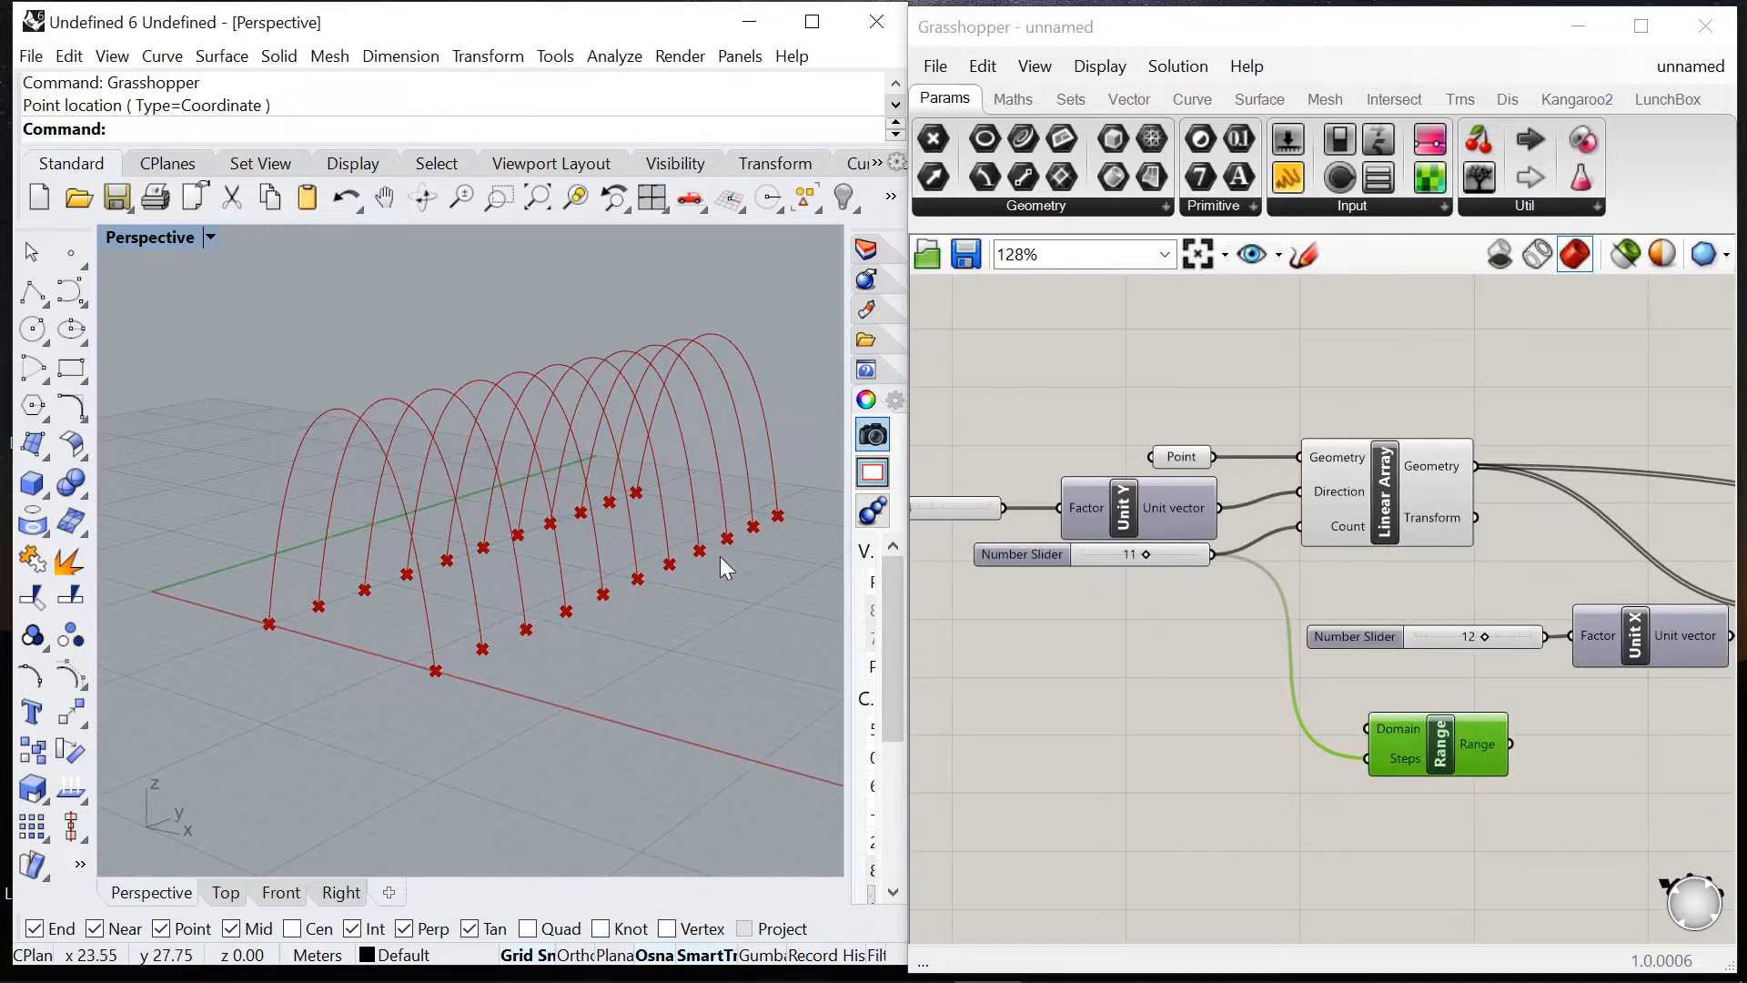
scroll(1330, 732, "down", 1)
scroll(1330, 729, "up", 2)
double_click(1347, 738)
left_click(1372, 842)
double_click(1372, 843)
left_click(1020, 100)
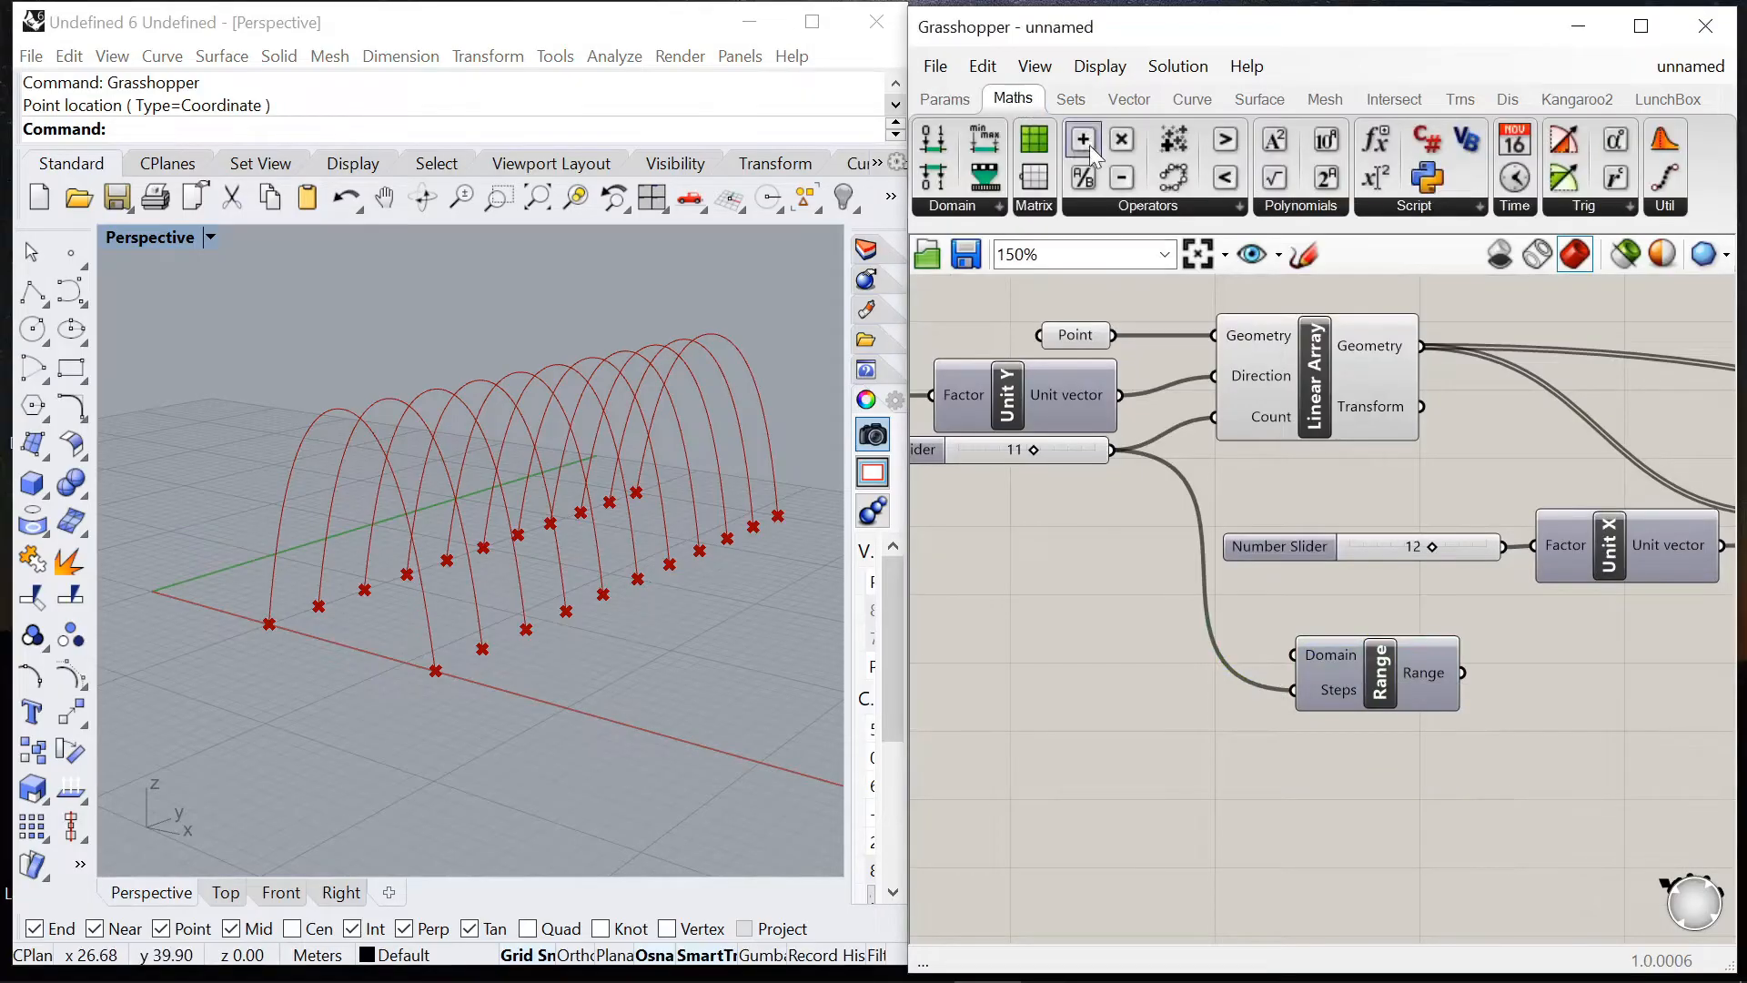
left_click_drag(1188, 669, 1185, 659)
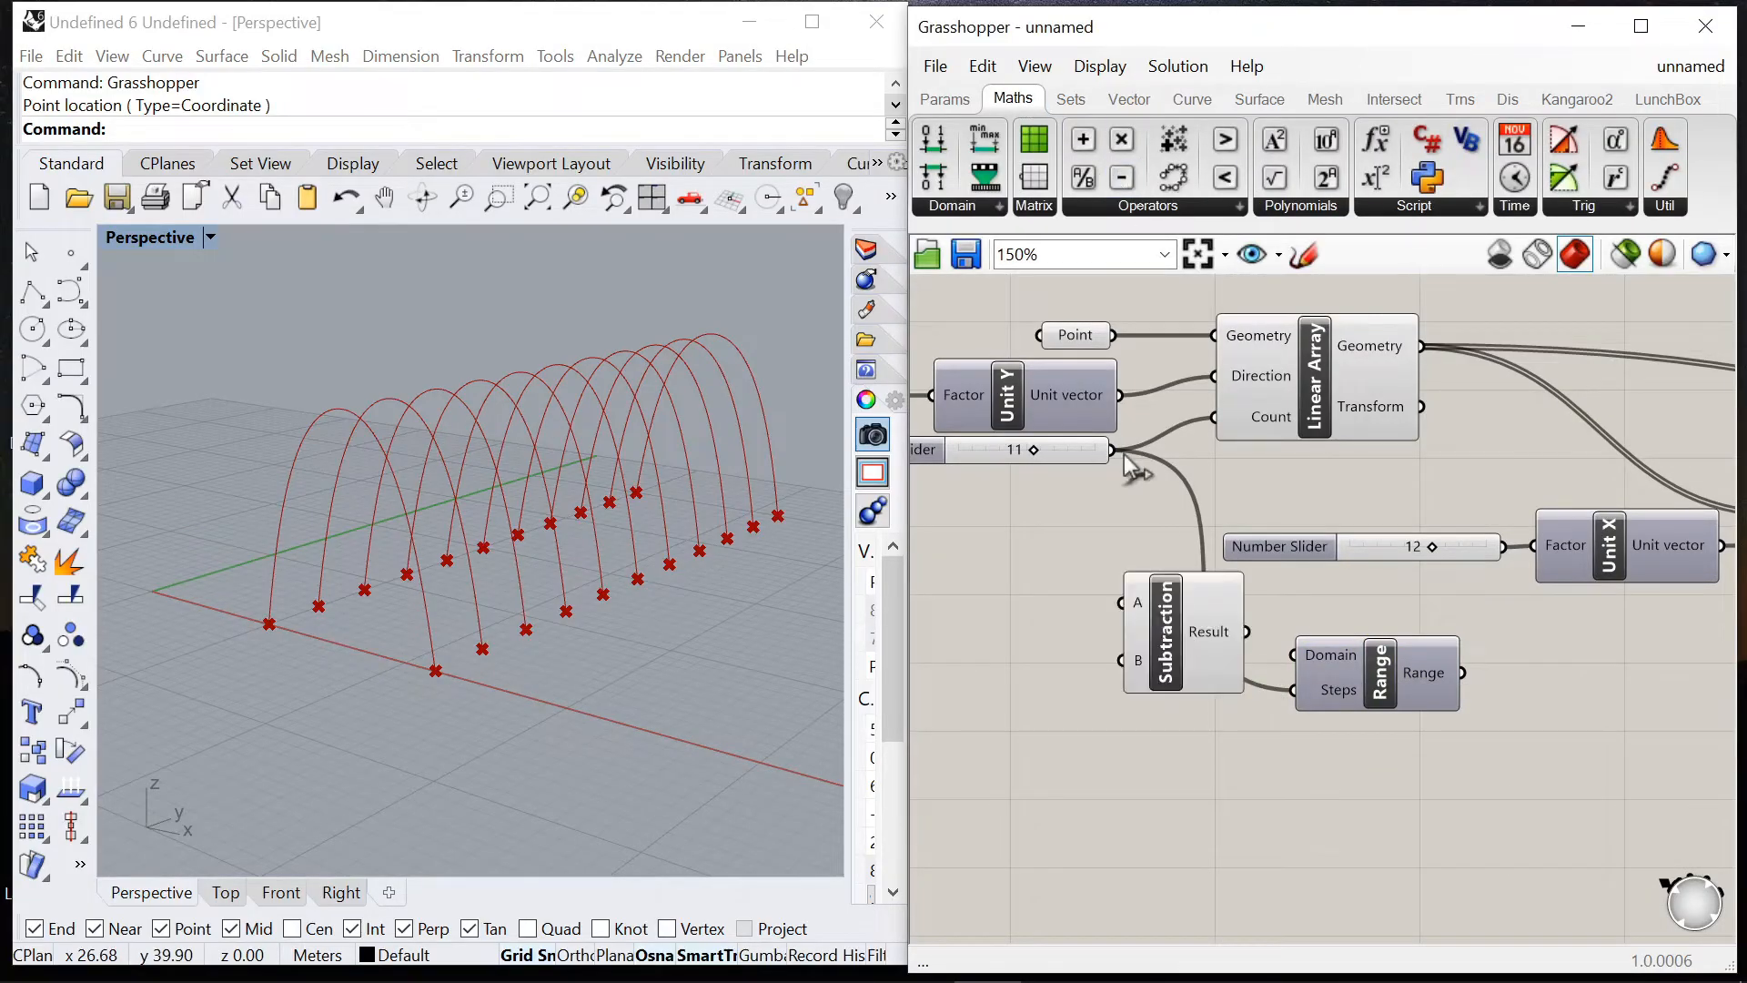
Step: Subtract a panel value of 1 from the Linear Array count slider and feed the result into the Range's Steps input
double_click(991, 730)
type("Panel")
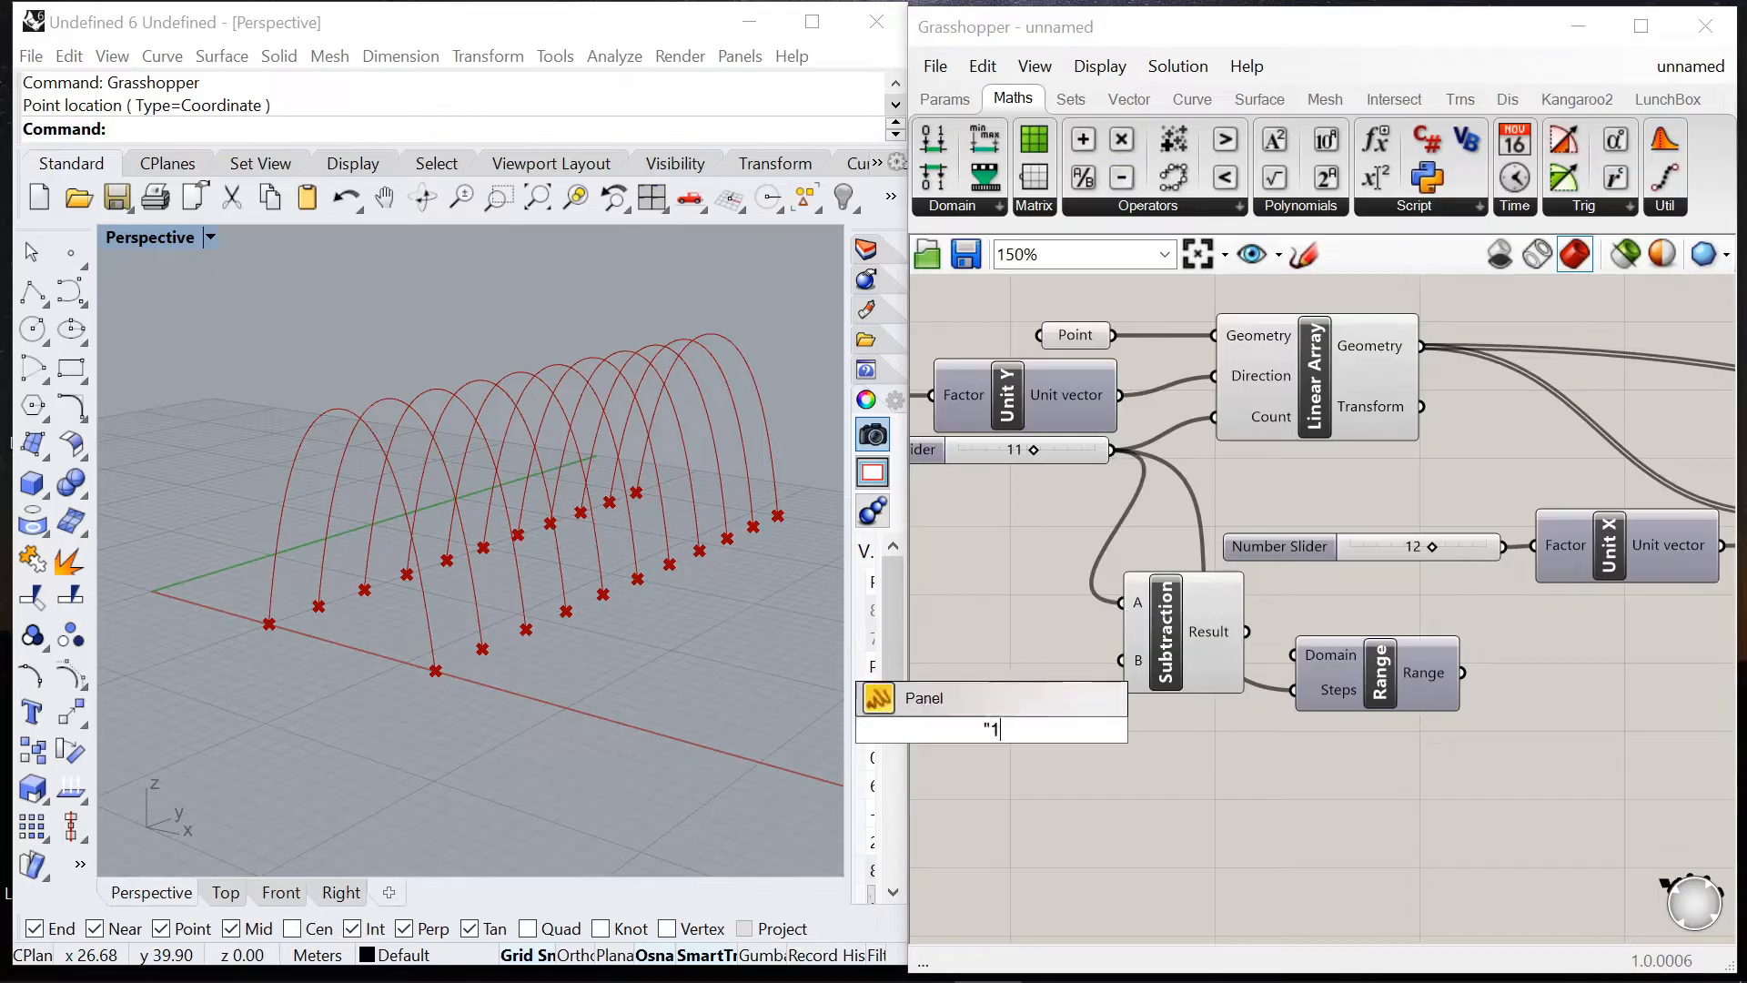
key("Return")
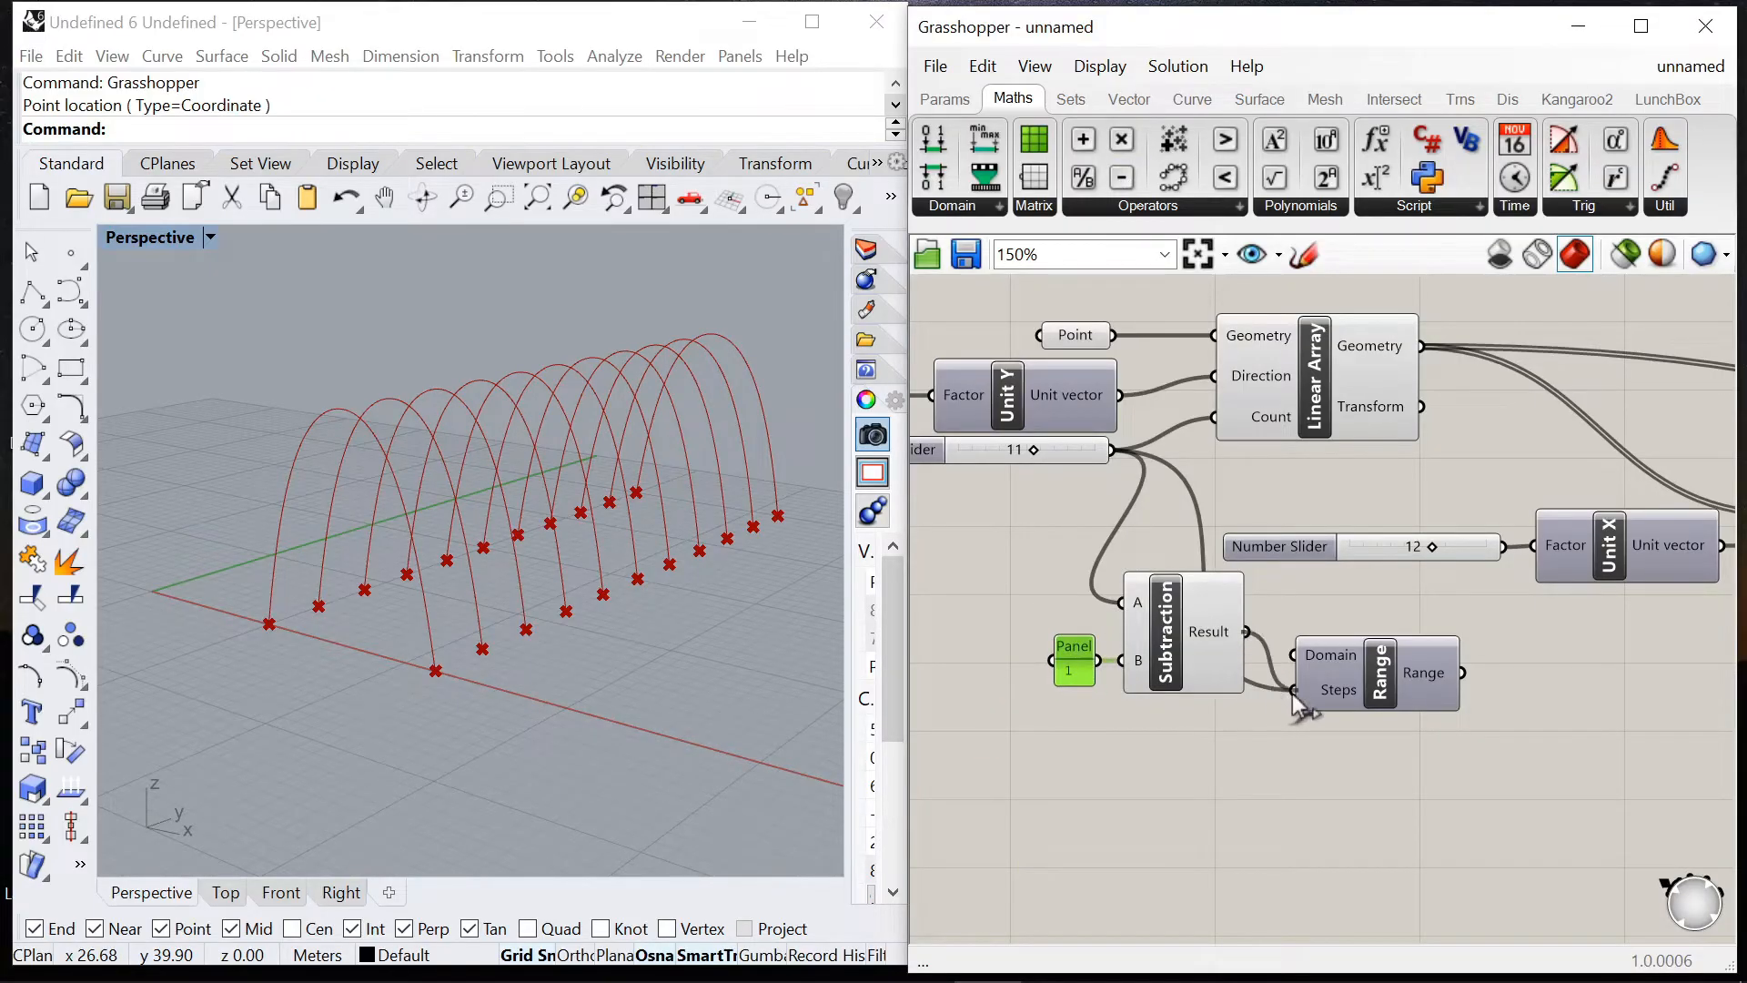
Step: Rearrange the Subtraction, its panel and the Range in a tidy row below the Linear Array and Unit X
scroll(1189, 706, "down", 4)
left_click_drag(1188, 706, 1394, 708)
scroll(1160, 636, "up", 4)
left_click_drag(1260, 789, 1043, 696)
left_click_drag(1169, 672, 1222, 702)
left_click(1156, 642)
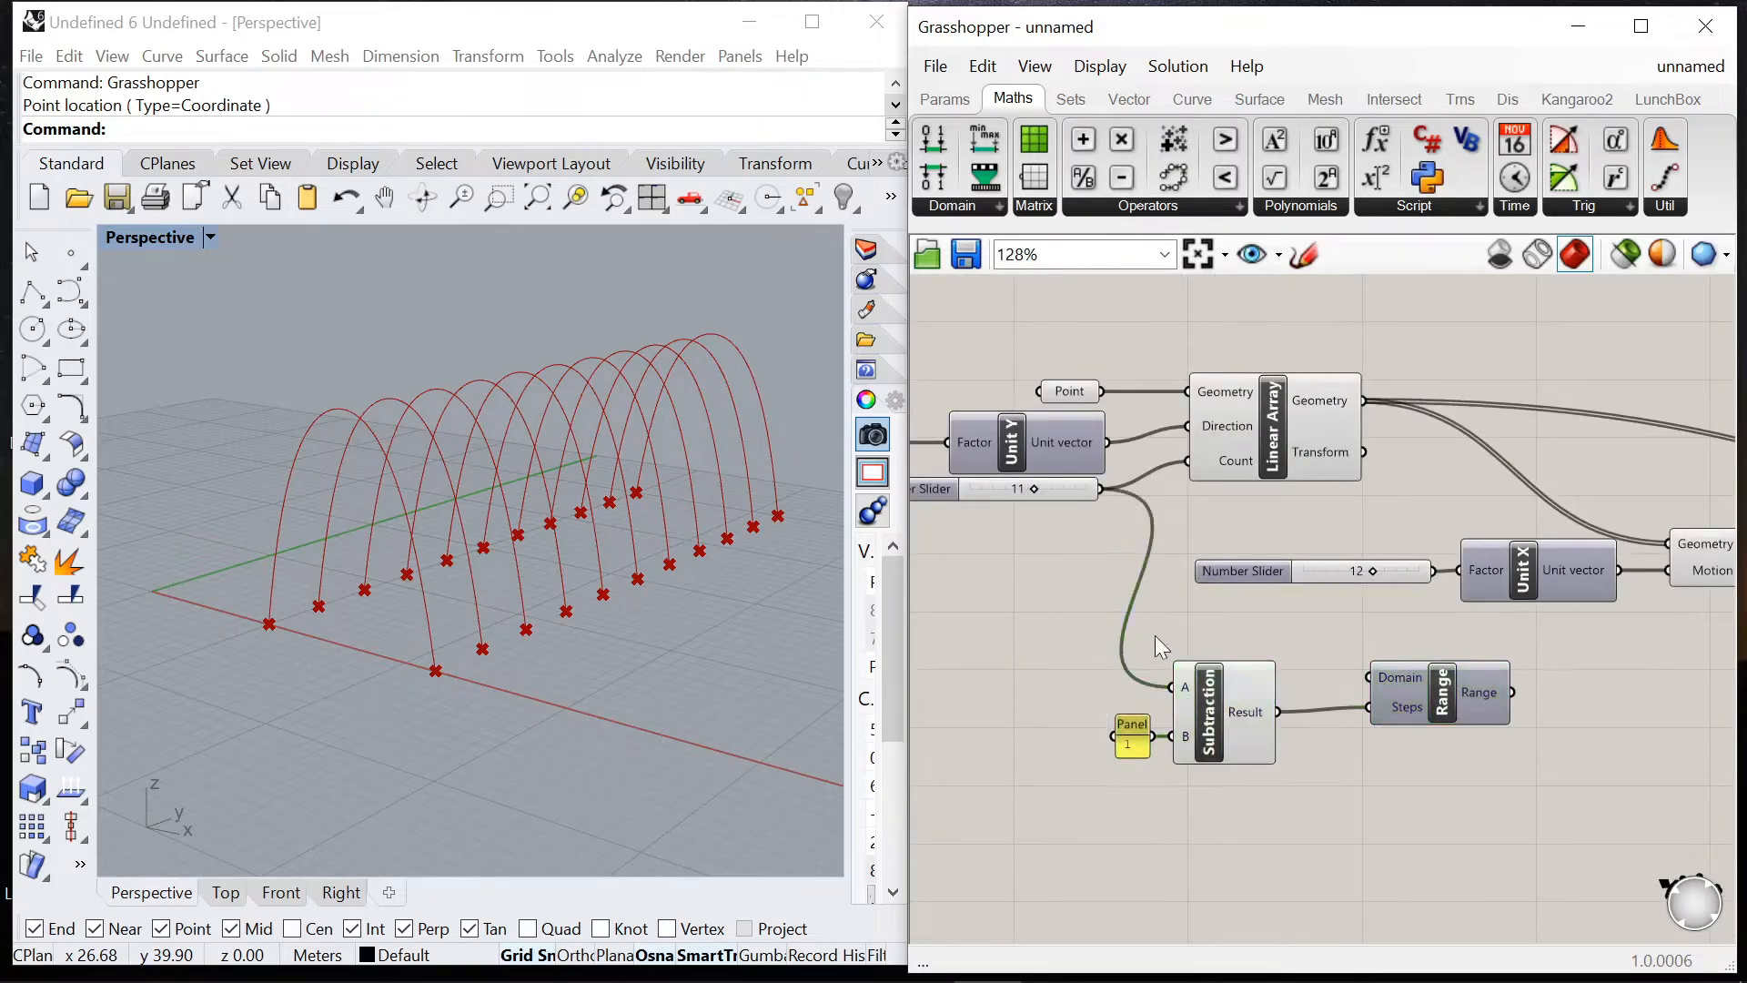
Step: Add a Graph Mapper, place it beside the Range and connect the Range output to its input
right_click_drag(1461, 707, 1183, 639)
left_click(1183, 639)
double_click(1171, 737)
type("g")
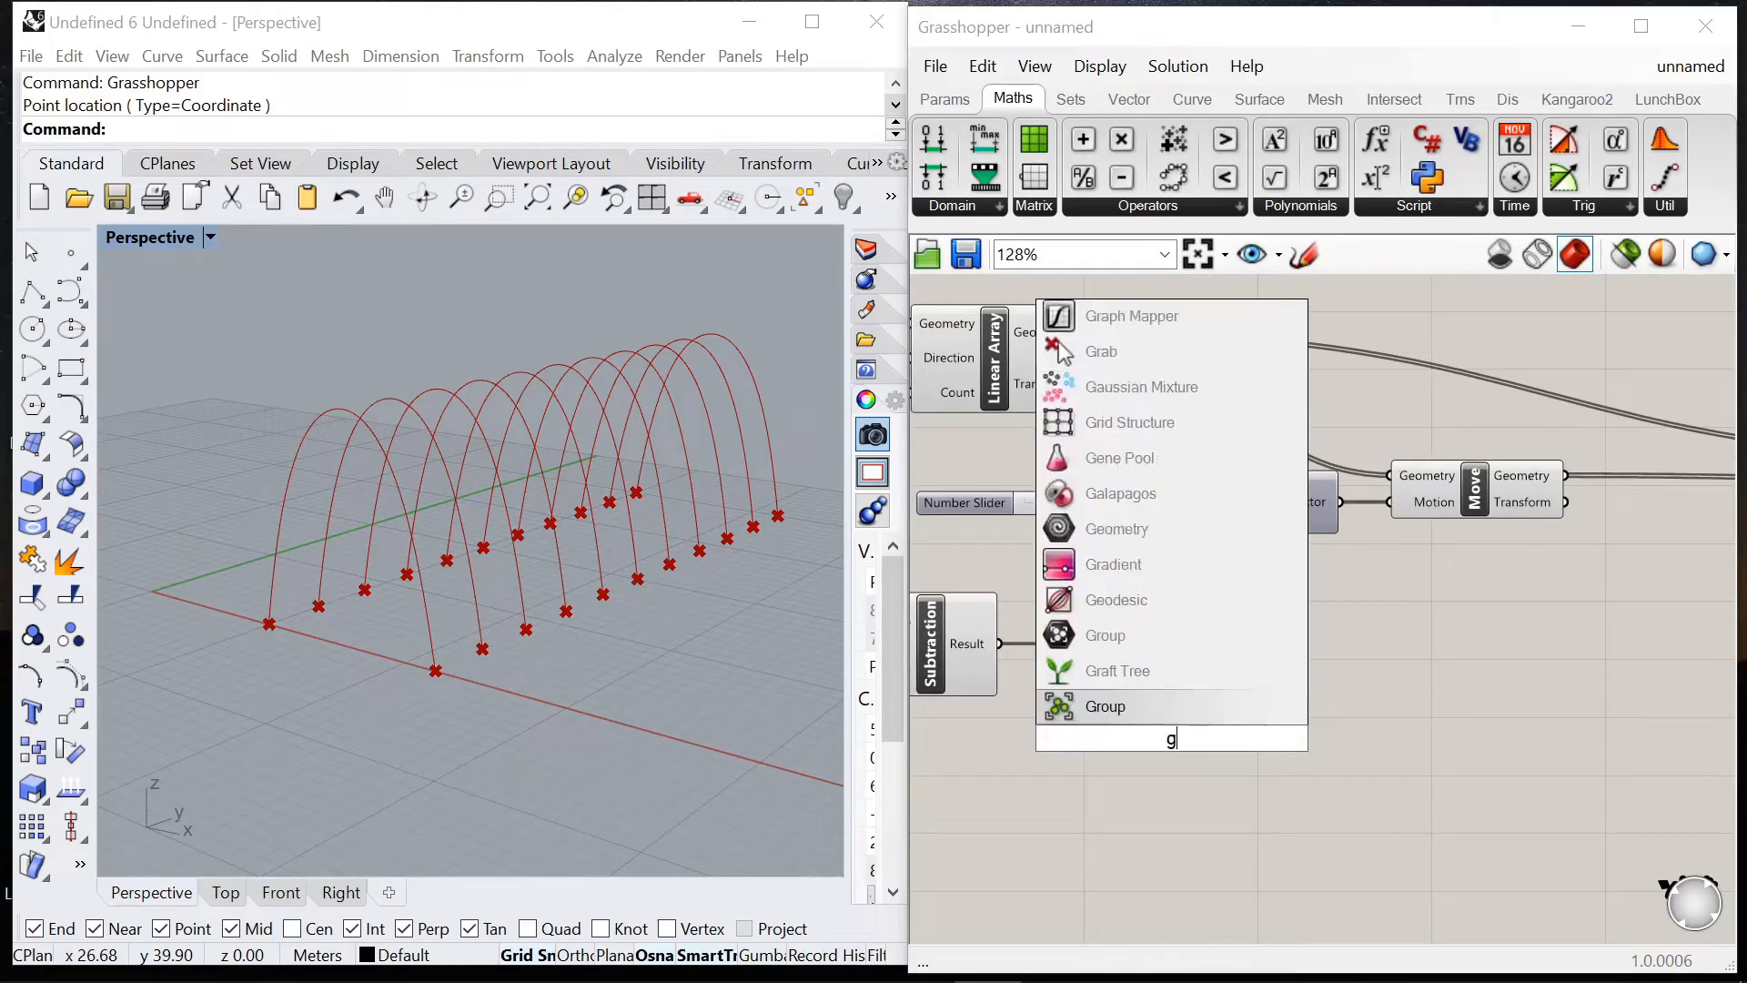
type("raph")
left_click(1175, 668)
scroll(1169, 710, "up", 4)
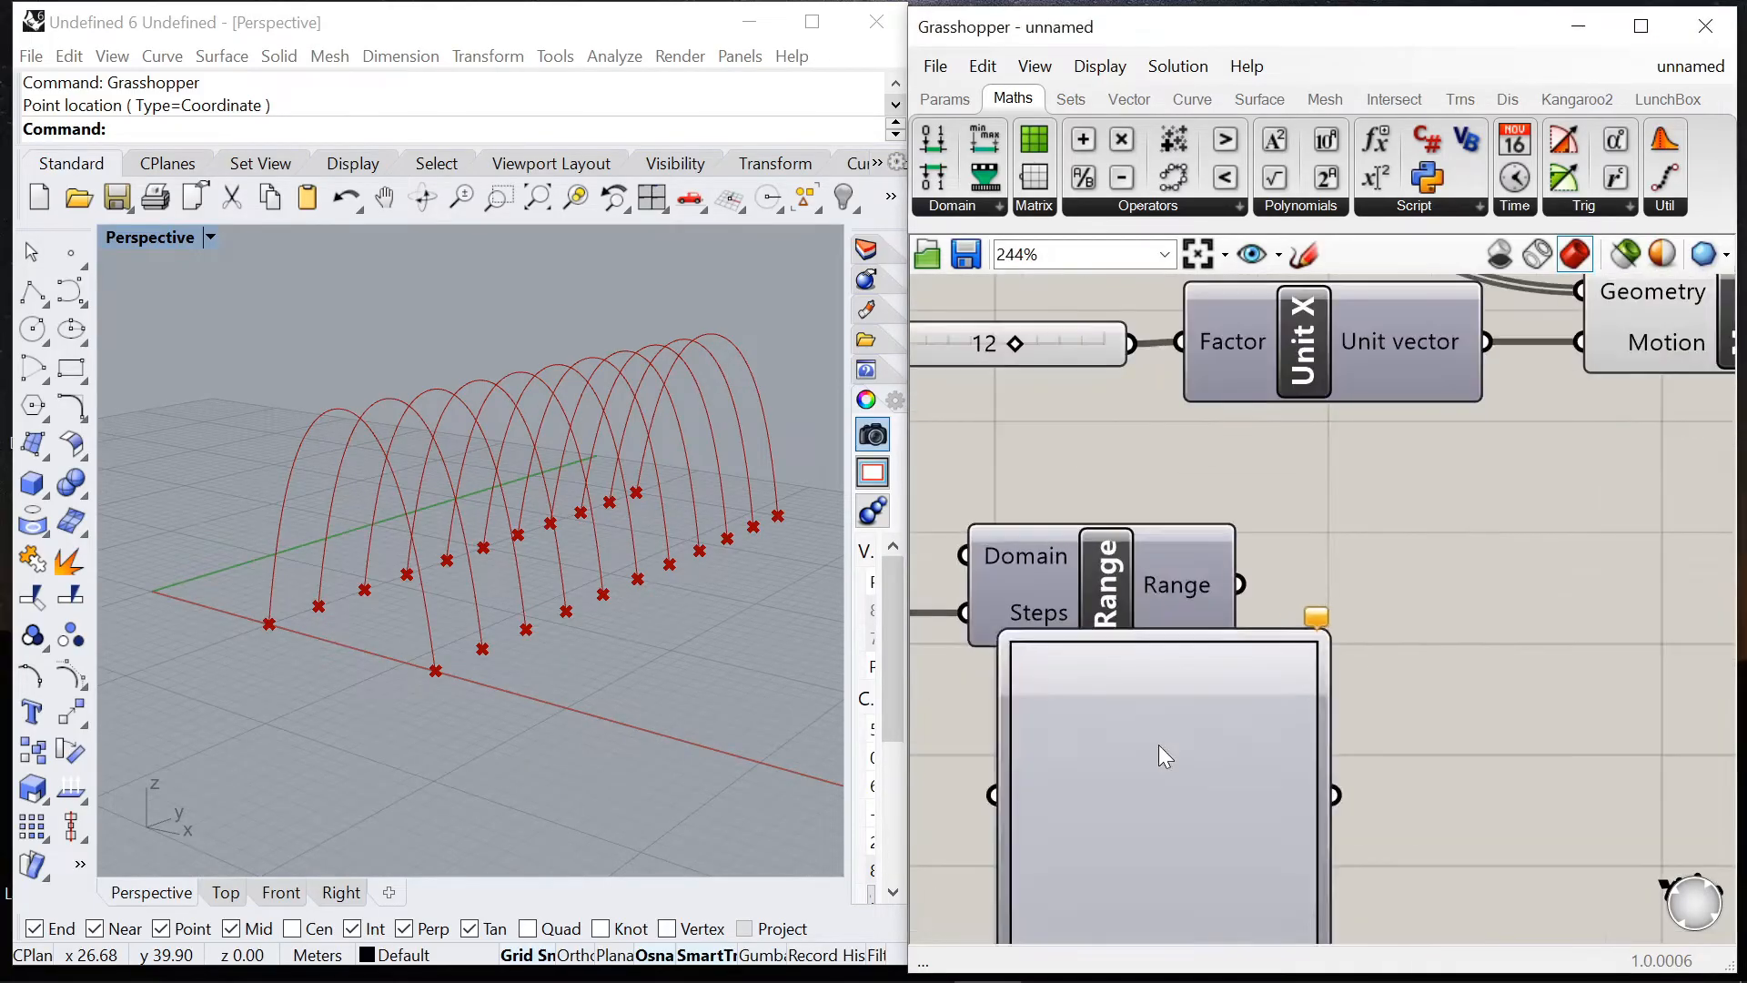
left_click_drag(1168, 712, 1394, 562)
scroll(1230, 527, "down", 7)
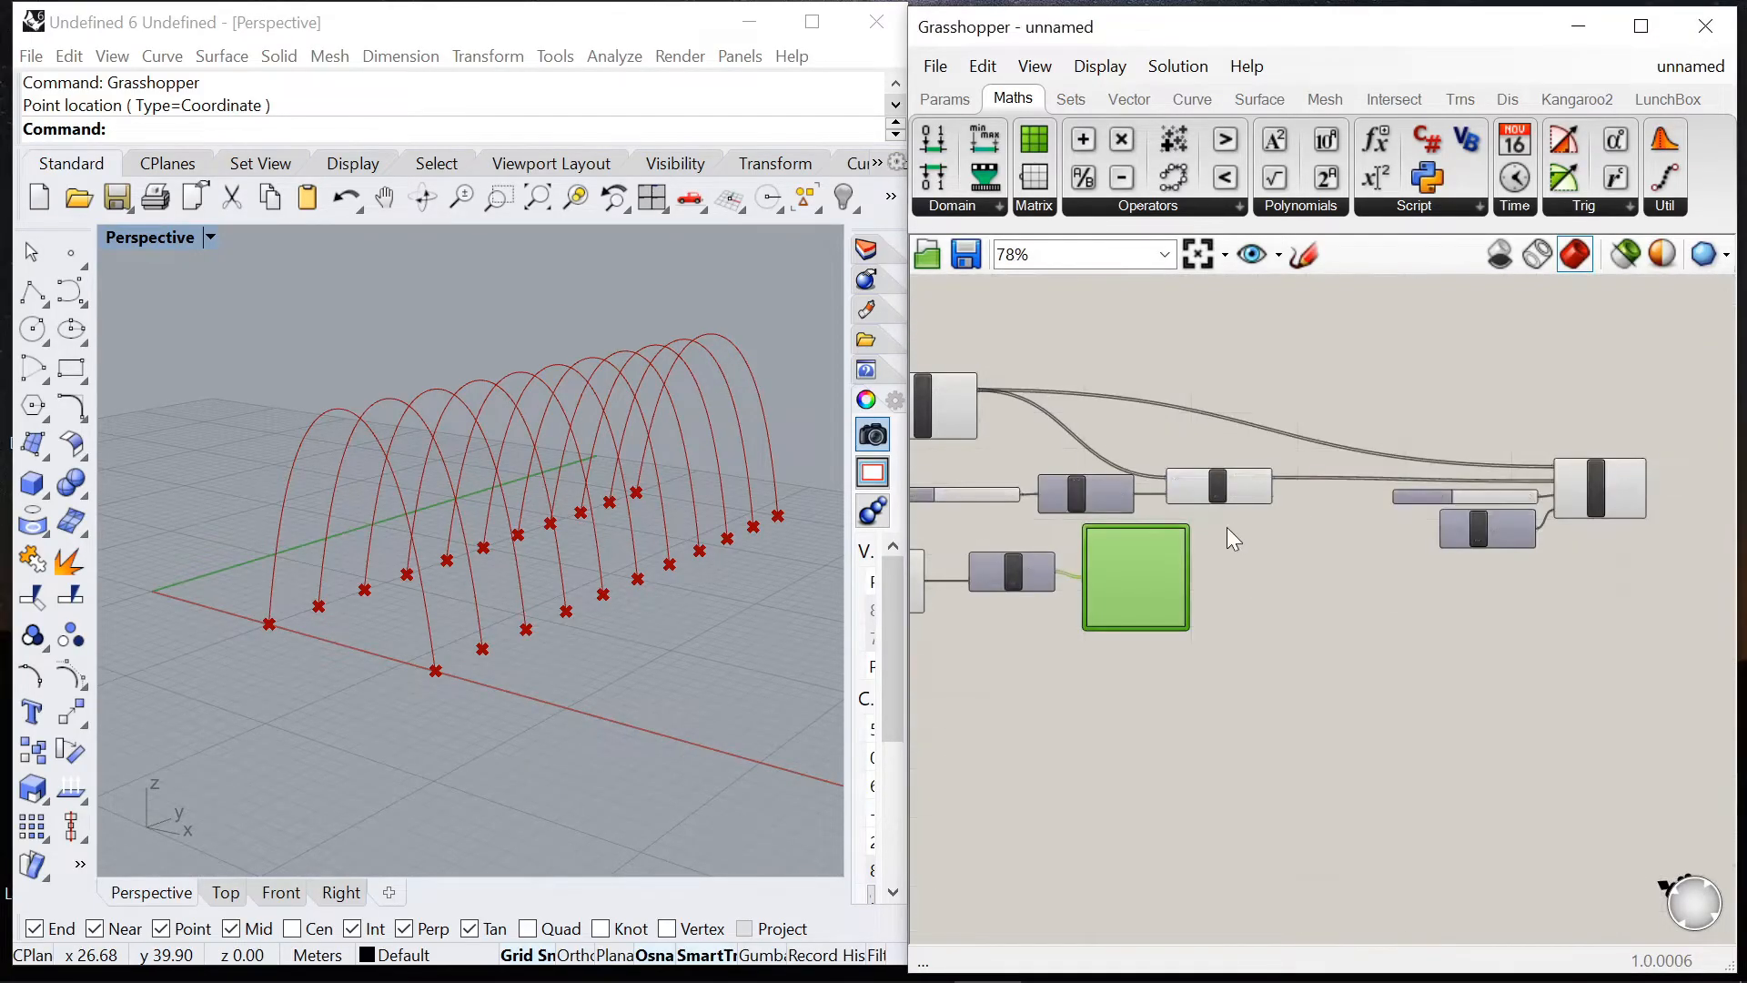
Step: Set the Graph Mapper's graph type to a parabola and move the mapper slightly lower
scroll(1089, 613, "up", 5)
right_click(1099, 599)
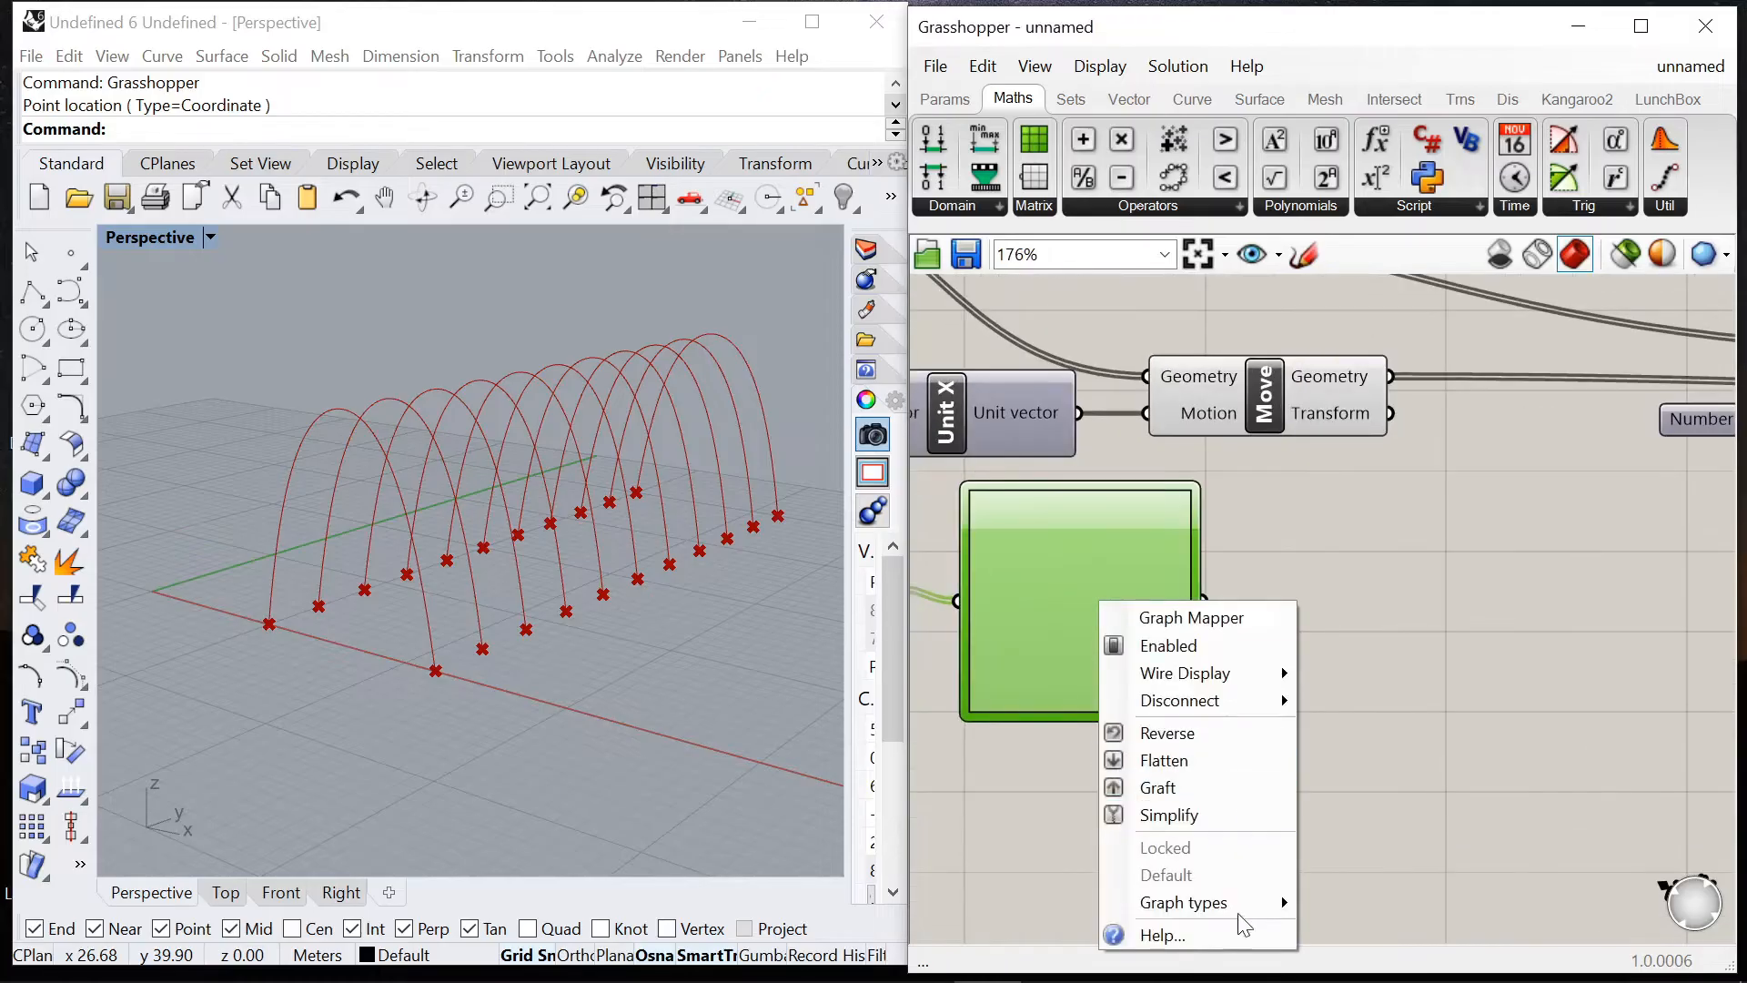
mouse_move(1243, 903)
left_click(1374, 805)
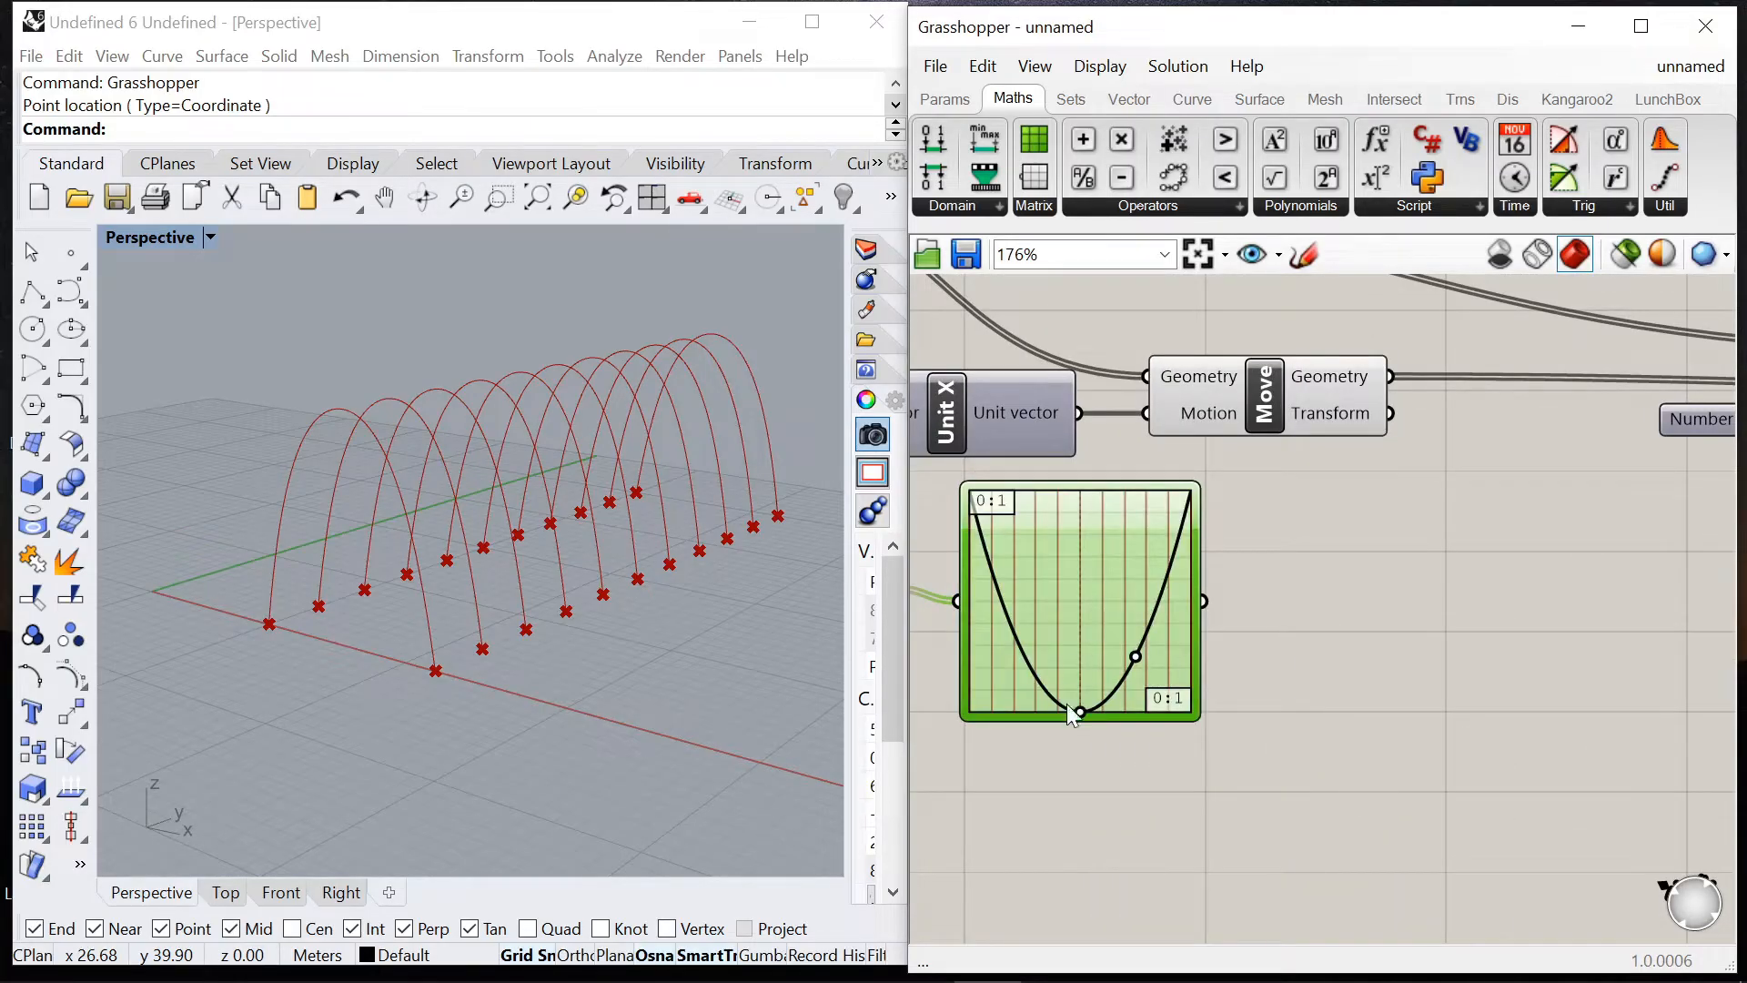
scroll(1069, 708, "down", 8)
scroll(1143, 630, "up", 5)
left_click_drag(1074, 637, 1098, 692)
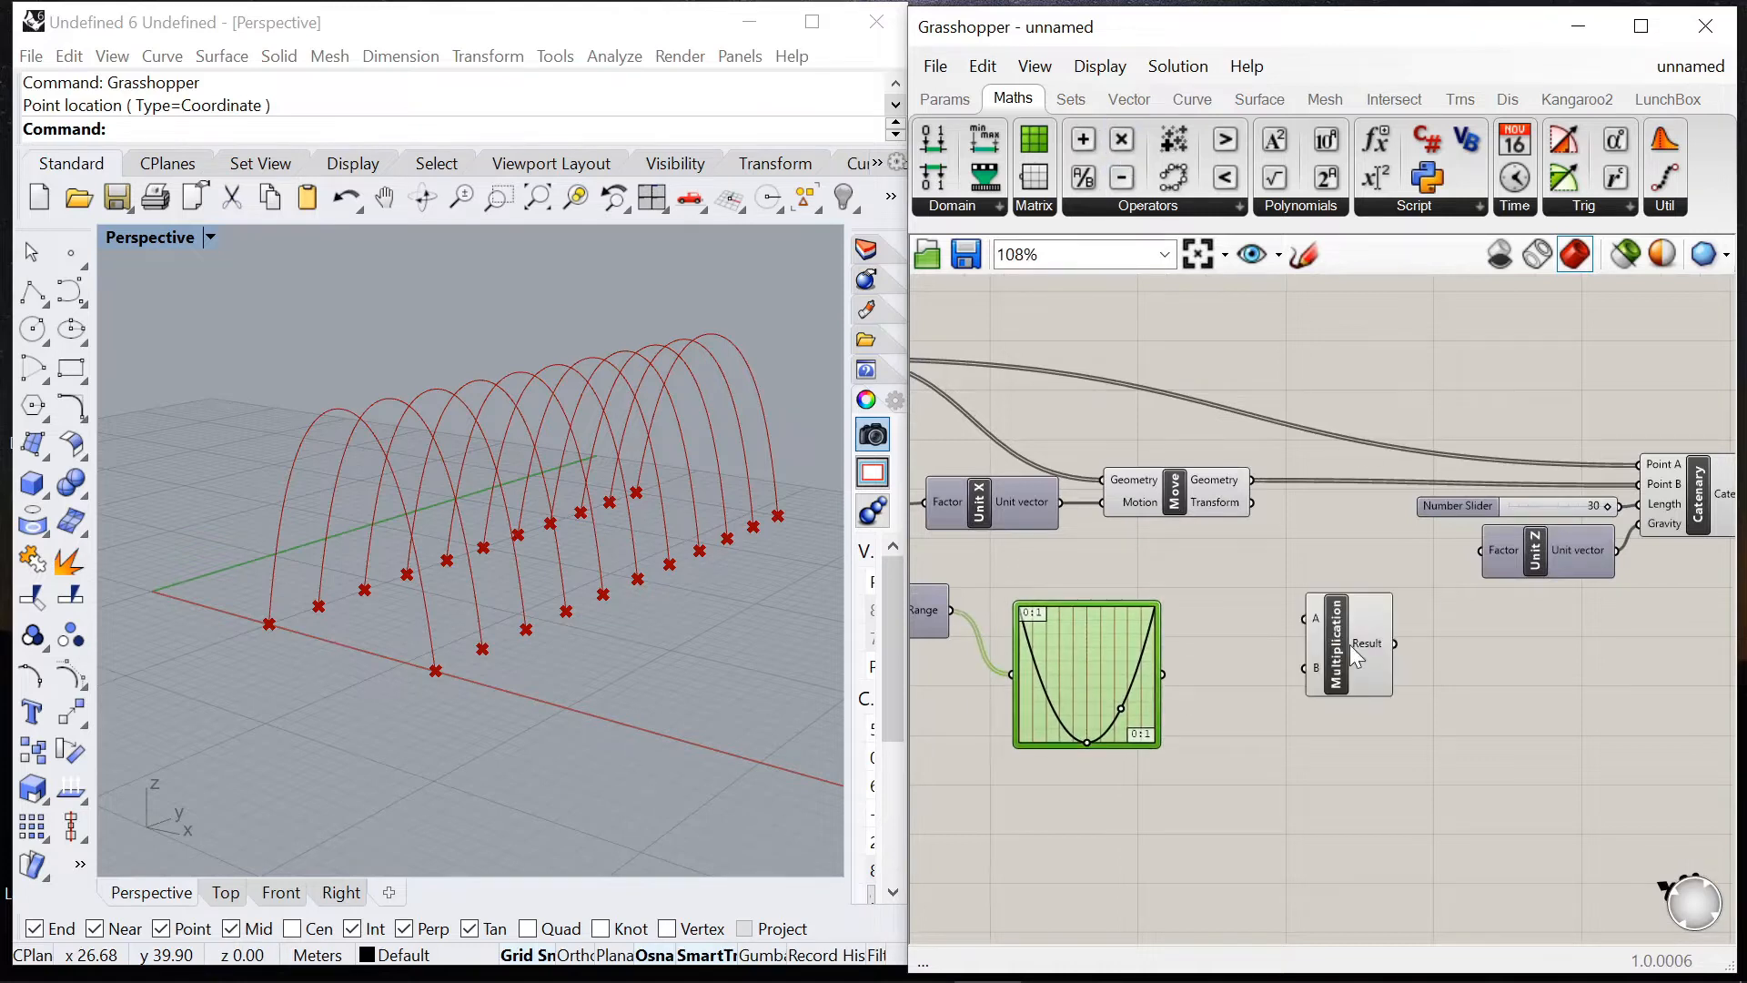
Step: Move the length slider above the Graph Mapper and multiply its value by the mapper output with a Multiplication component
scroll(1458, 512, "up", 1)
left_click_drag(1450, 508, 1010, 555)
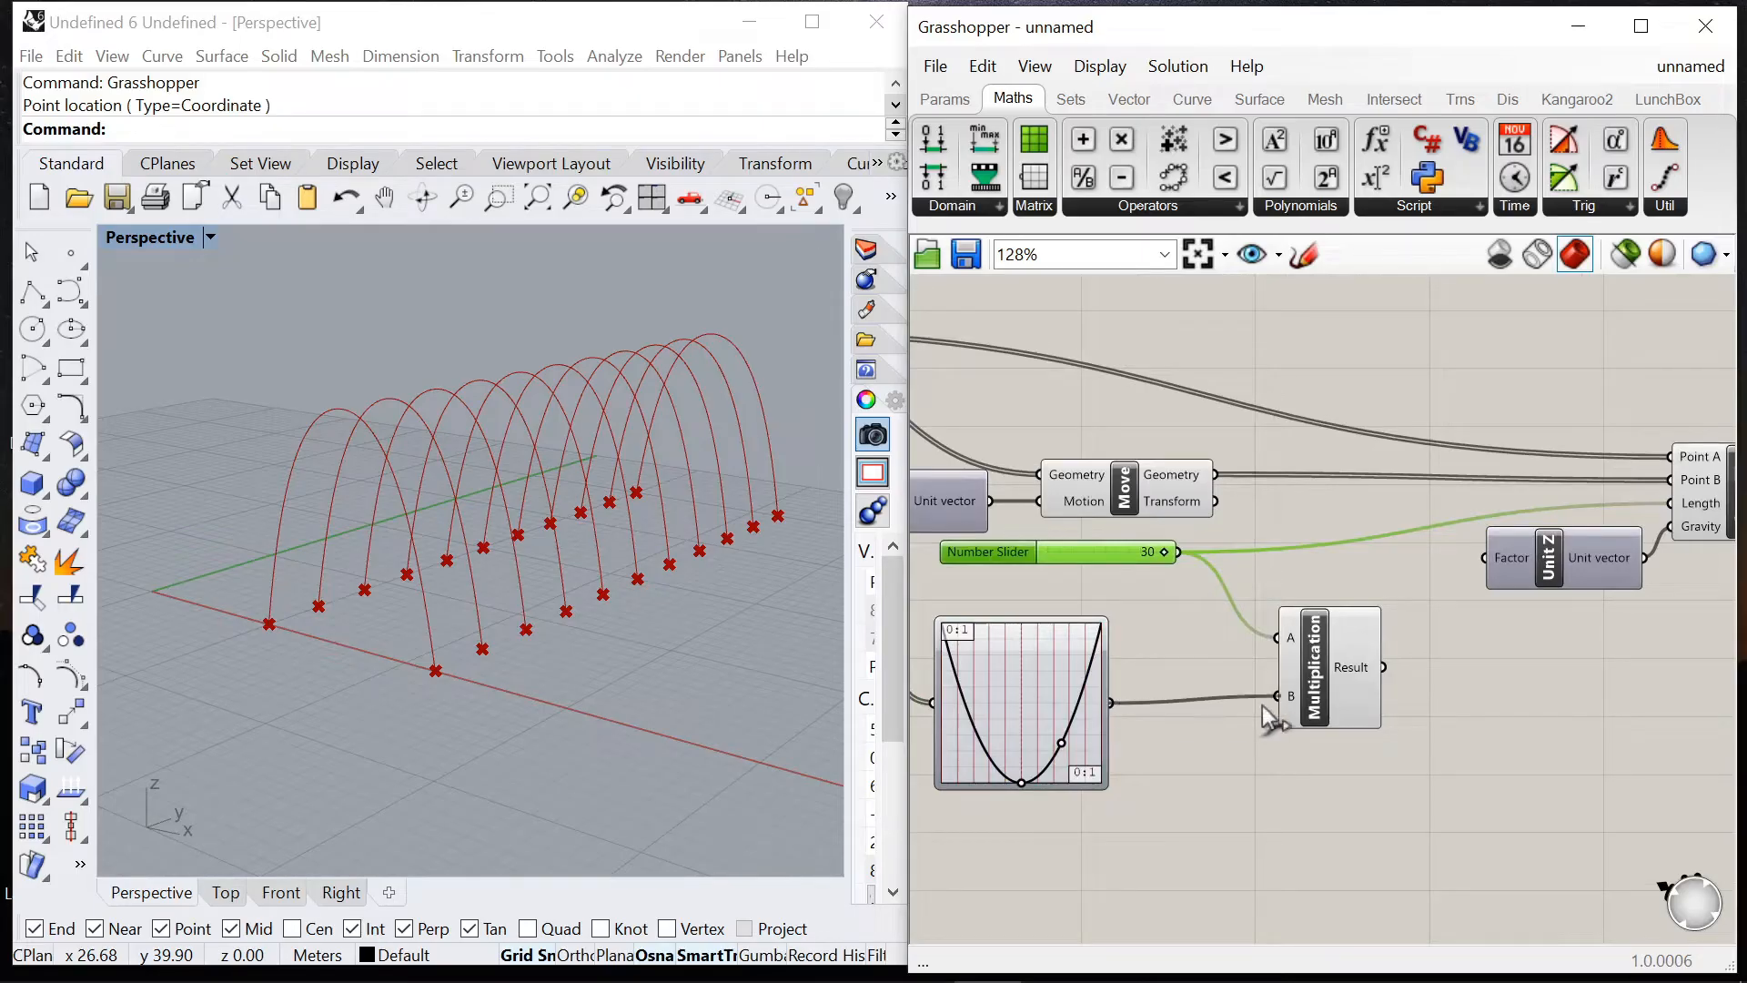
left_click_drag(1259, 706, 1277, 696)
Step: Connect the Multiplication result to the Catenary's Length input in place of the slider
scroll(1074, 600, "down", 5)
scroll(1095, 657, "up", 5)
left_click_drag(1092, 653, 1378, 491)
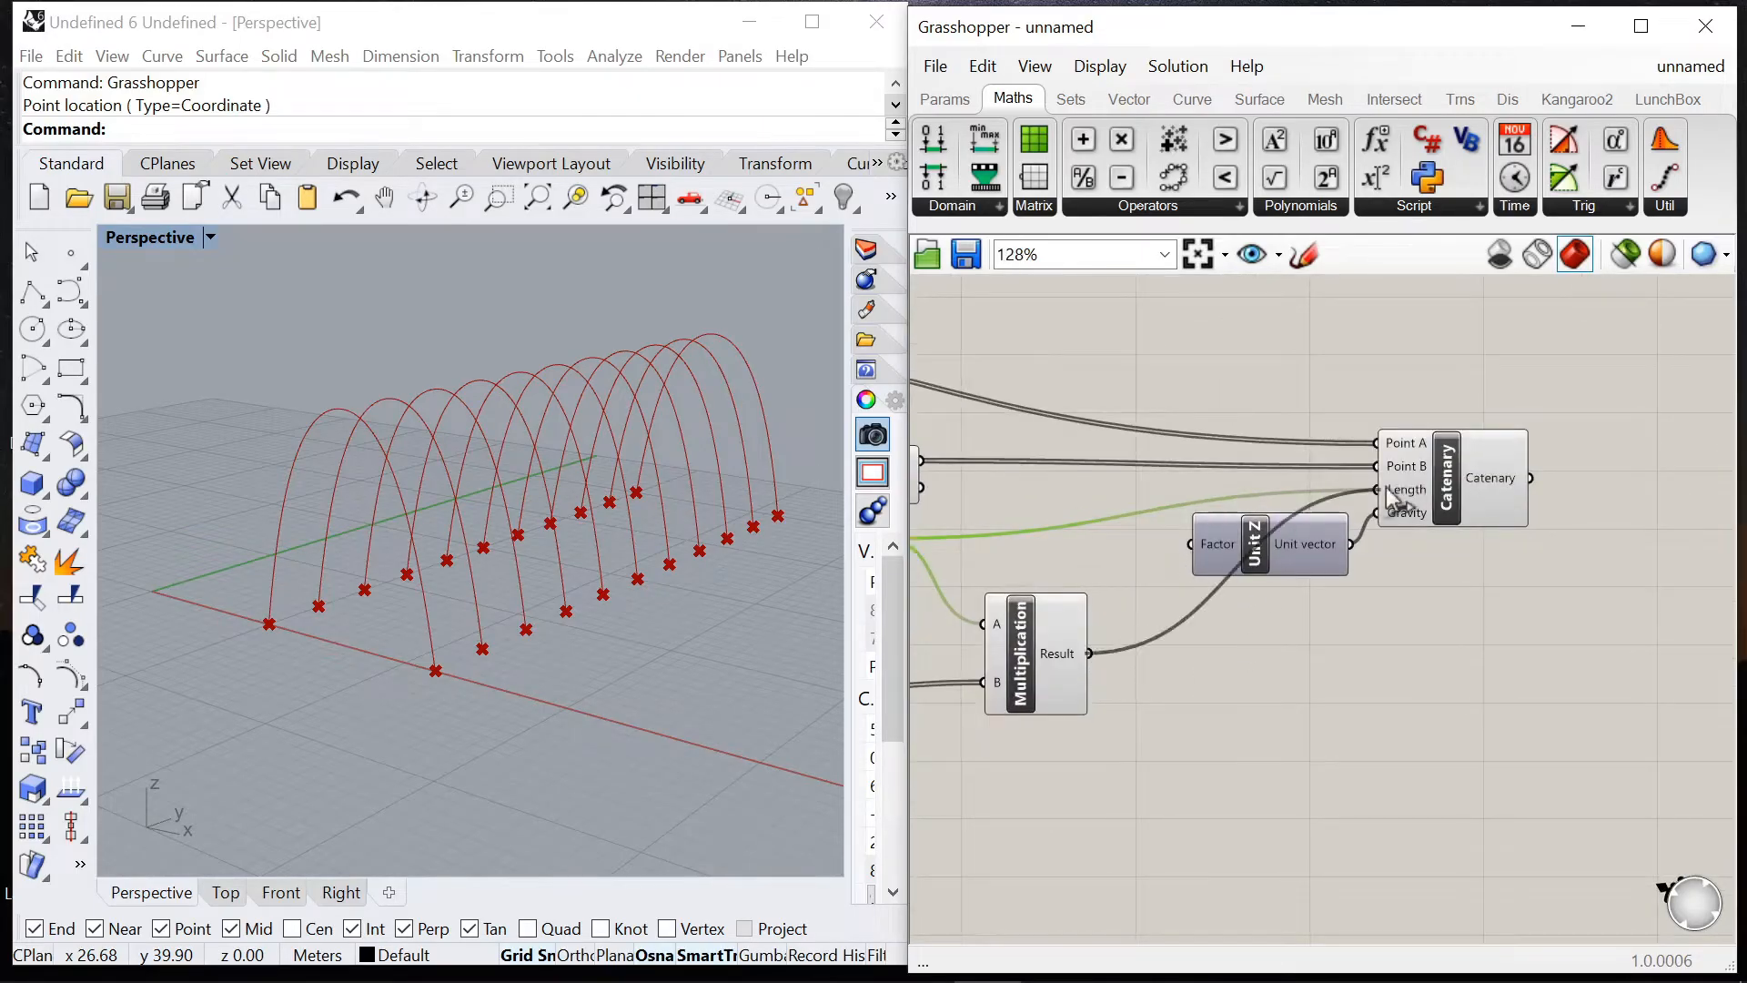
Step: Reshape the Graph Mapper's parabola with its handles, raising its lowest point to lengthen the middle arches
scroll(1588, 570, "down", 5)
scroll(1232, 625, "up", 5)
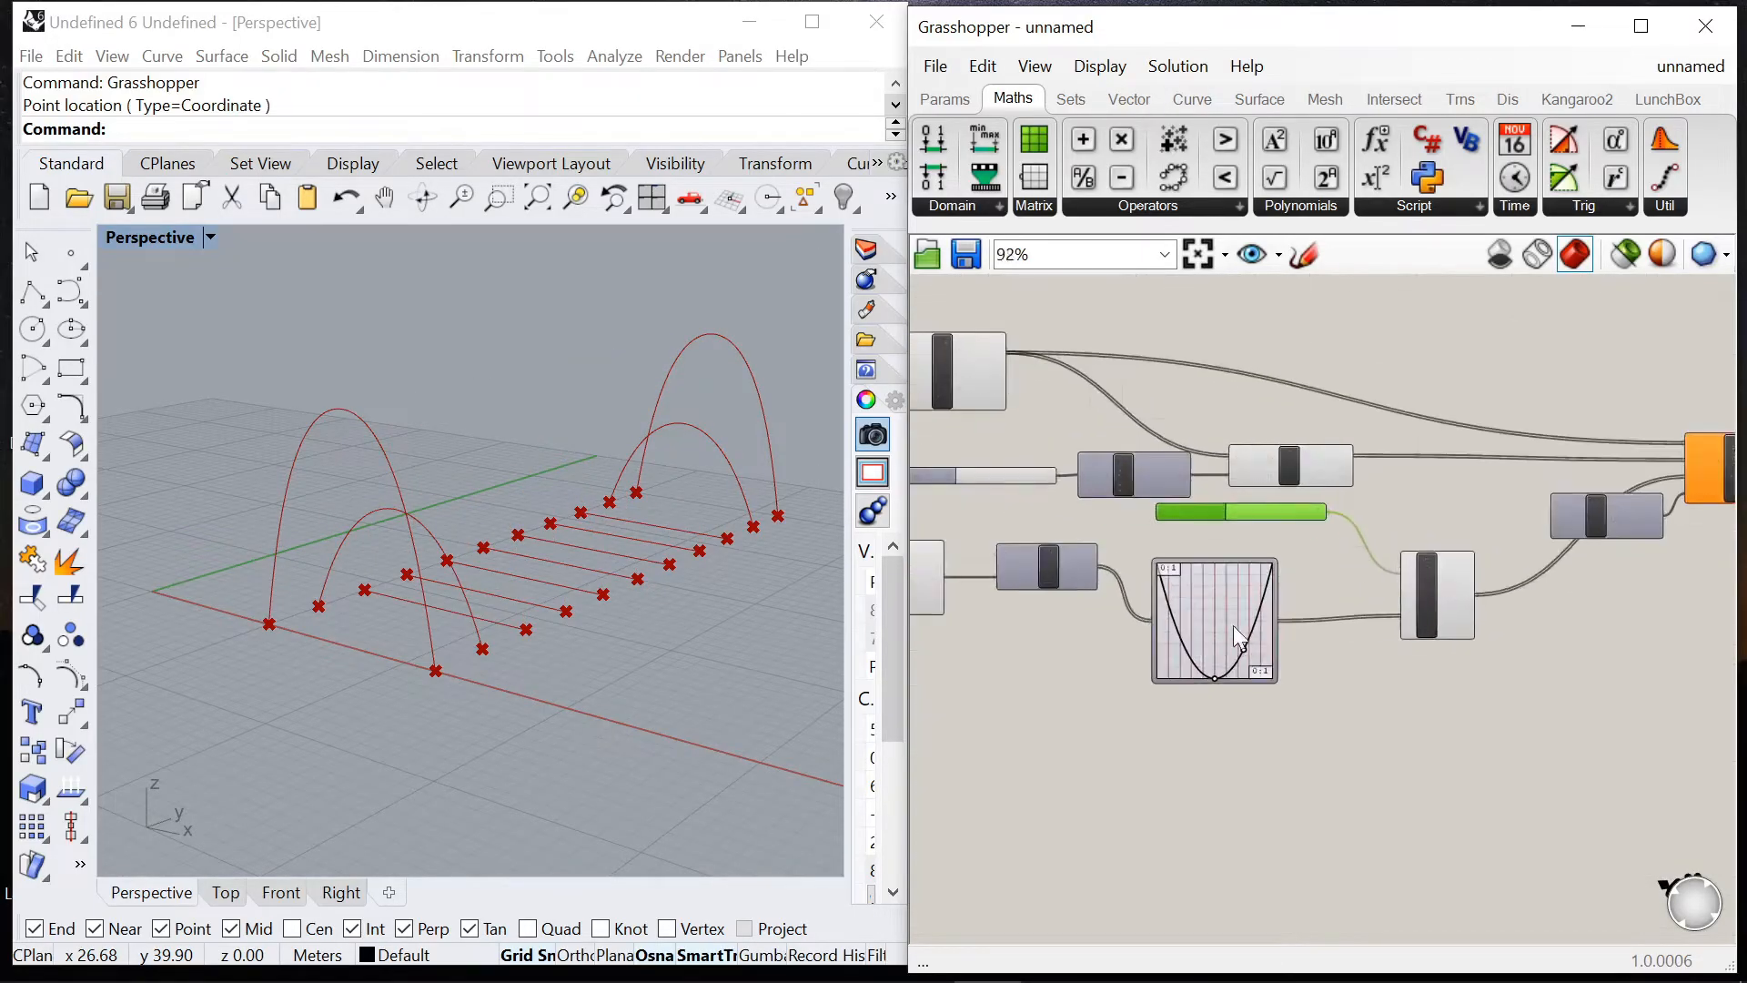
scroll(1365, 573, "up", 2)
left_click(1474, 587)
scroll(1455, 583, "down", 3)
scroll(1594, 542, "up", 3)
left_click_drag(1422, 575, 1435, 600)
left_click(1436, 738)
scroll(1419, 669, "down", 5)
scroll(1226, 669, "up", 5)
left_click_drag(1330, 745, 1320, 610)
left_click_drag(1358, 708, 1289, 647)
Step: Fine-tune the parabola to a shallow dip with a centred low point and check the arches from several angles
scroll(1339, 609, "up", 4)
right_click_drag(642, 624, 677, 565)
left_click_drag(1296, 648, 1286, 722)
mouse_move(1472, 606)
left_mouse_down()
mouse_move(1452, 801)
mouse_move(1468, 606)
left_mouse_up()
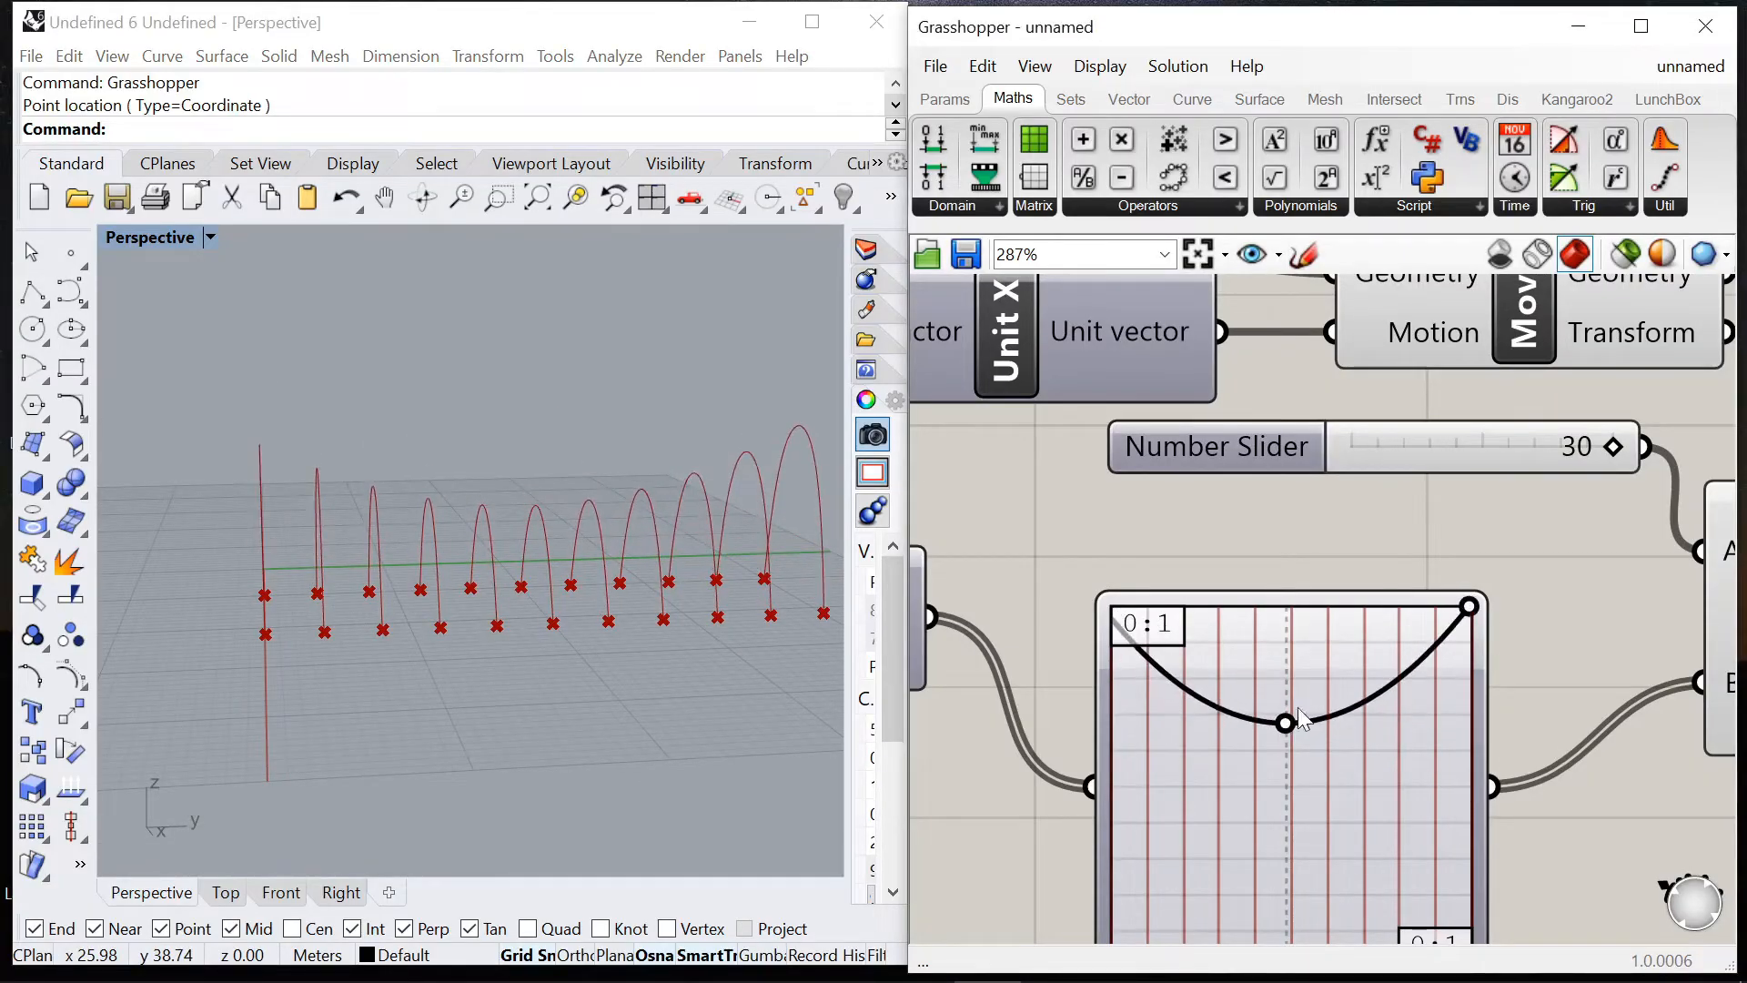
left_click_drag(1287, 725, 1296, 659)
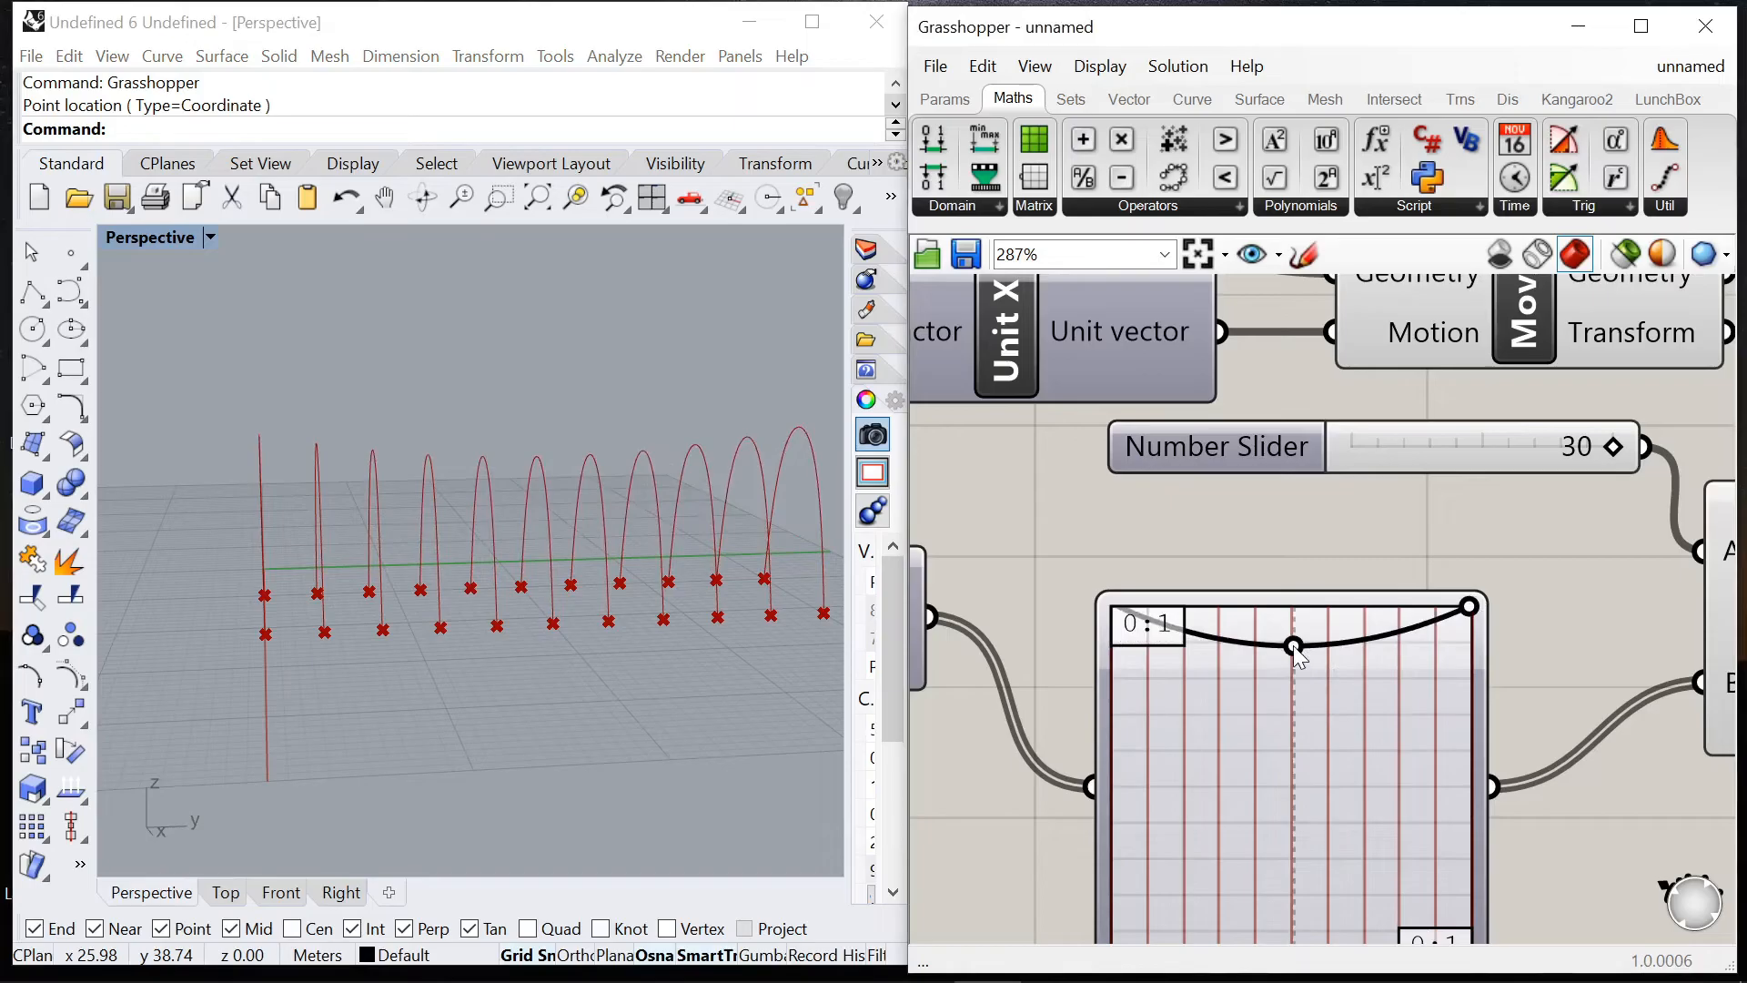
left_click_drag(1294, 648, 1291, 649)
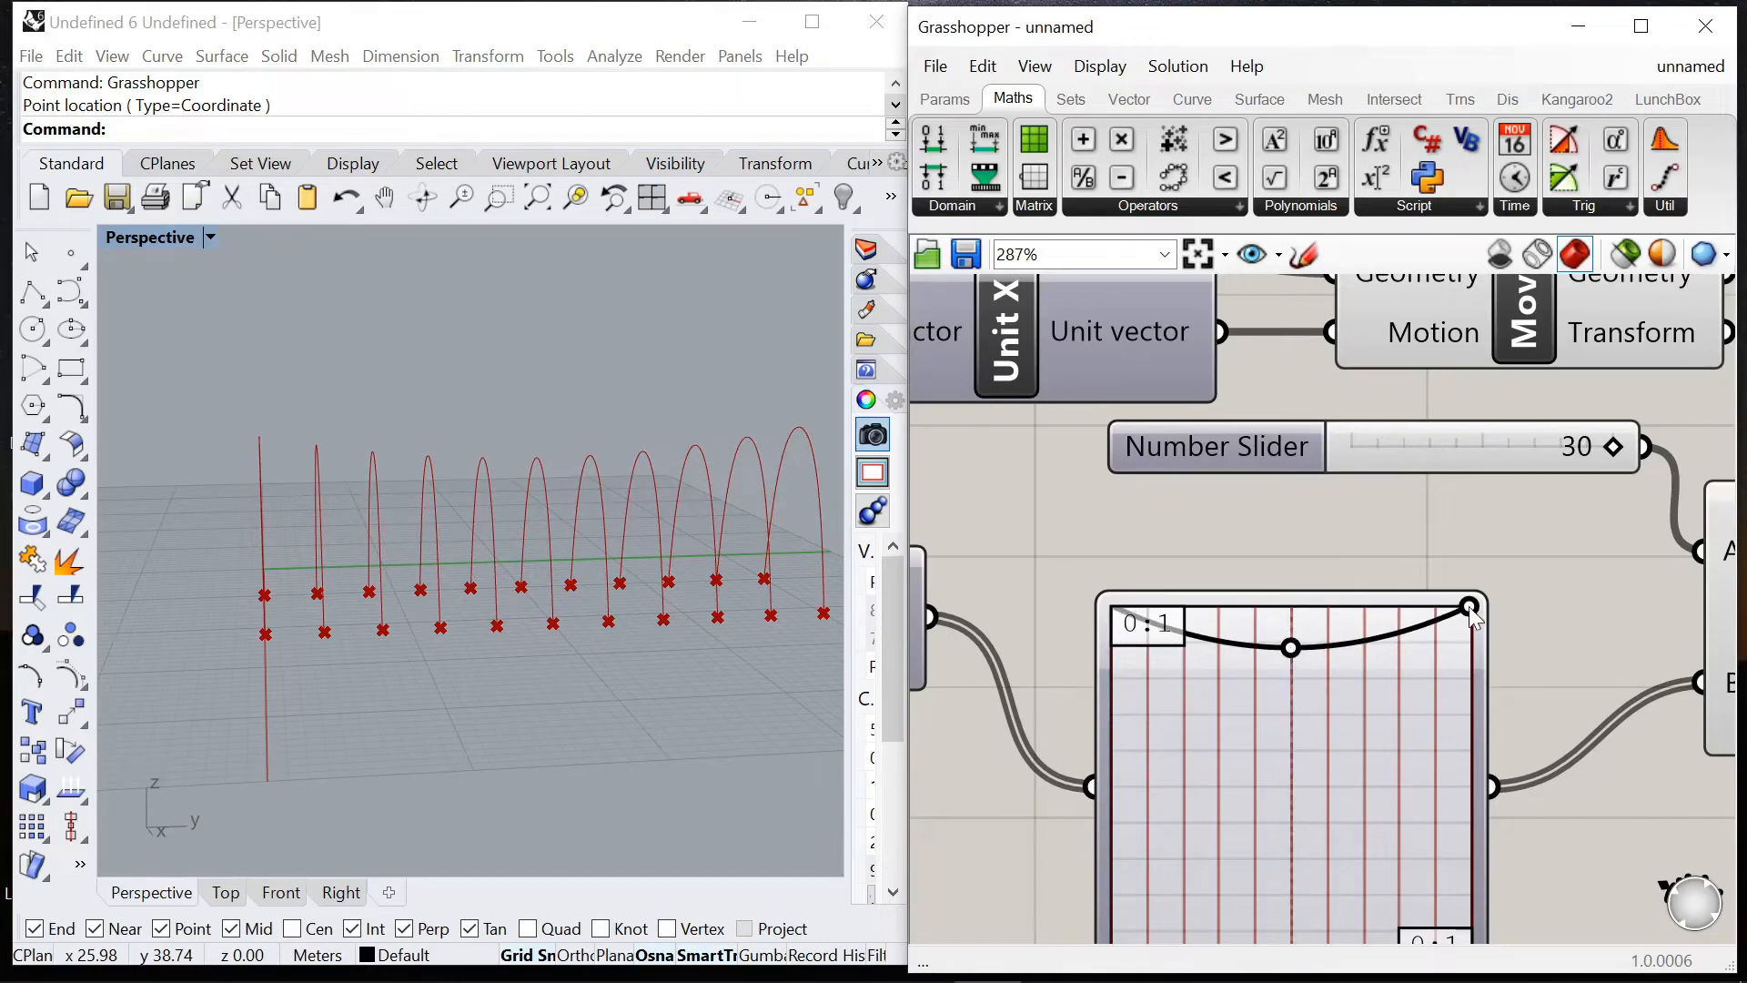
right_click_drag(837, 619, 801, 637)
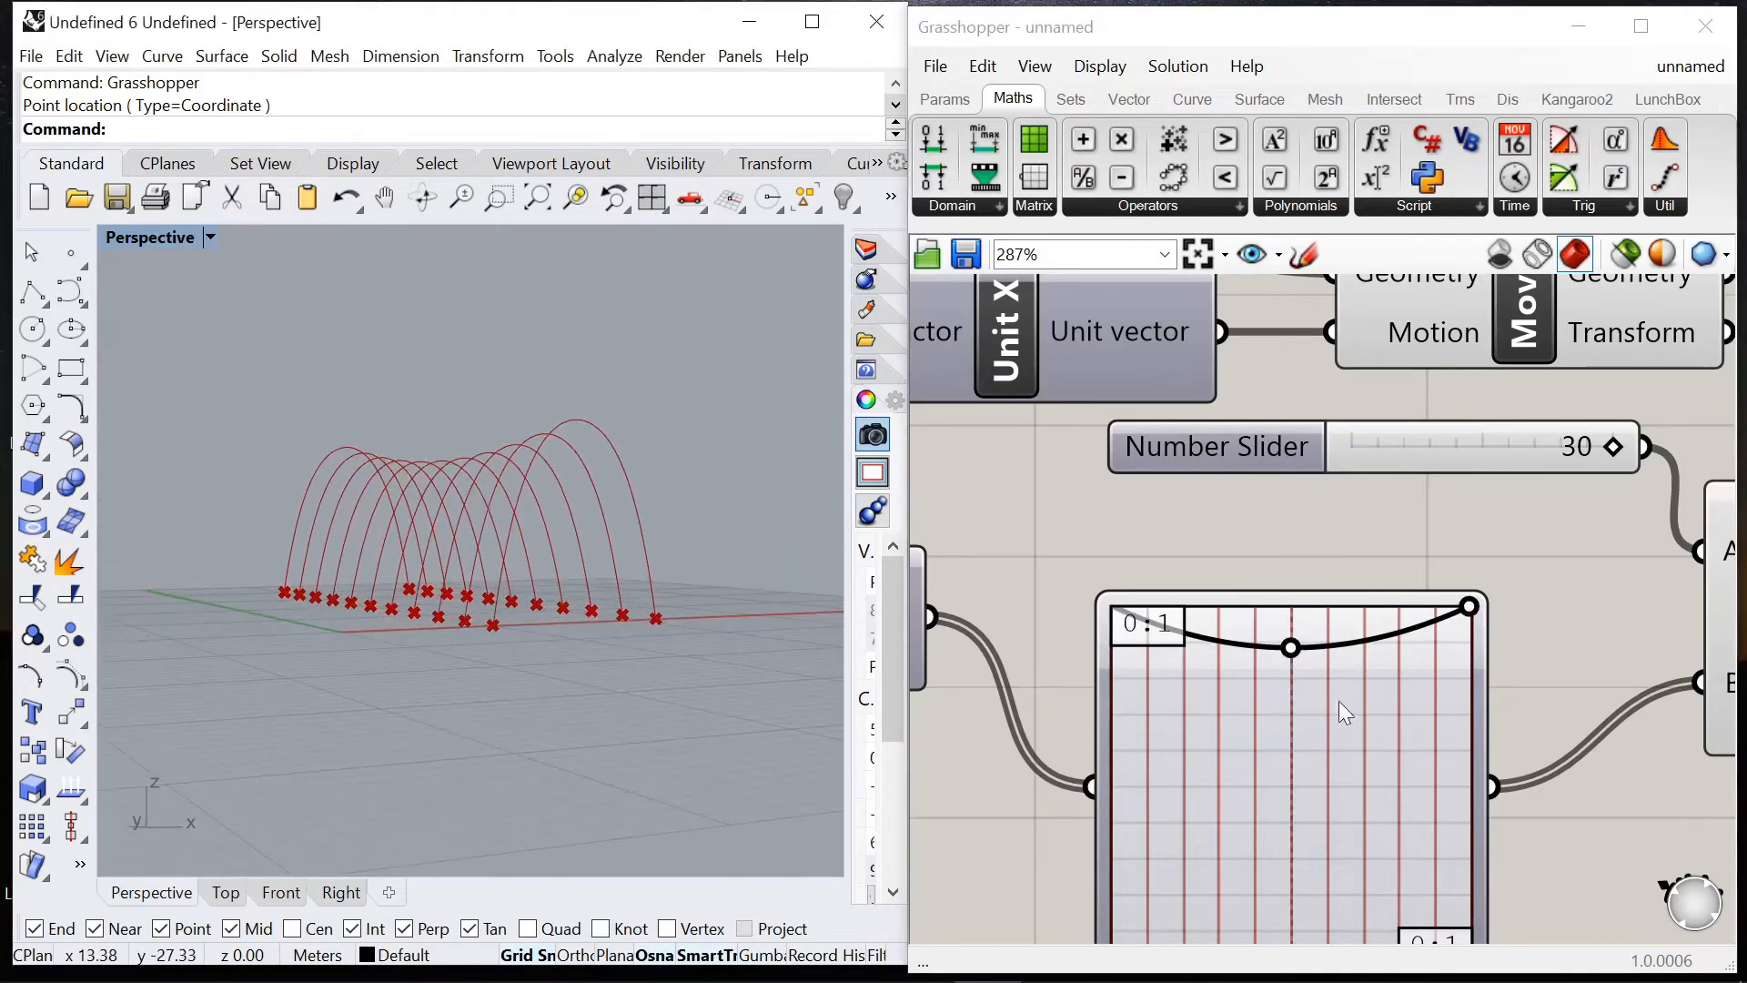
left_click_drag(1290, 647, 1290, 675)
right_click_drag(510, 655, 597, 679)
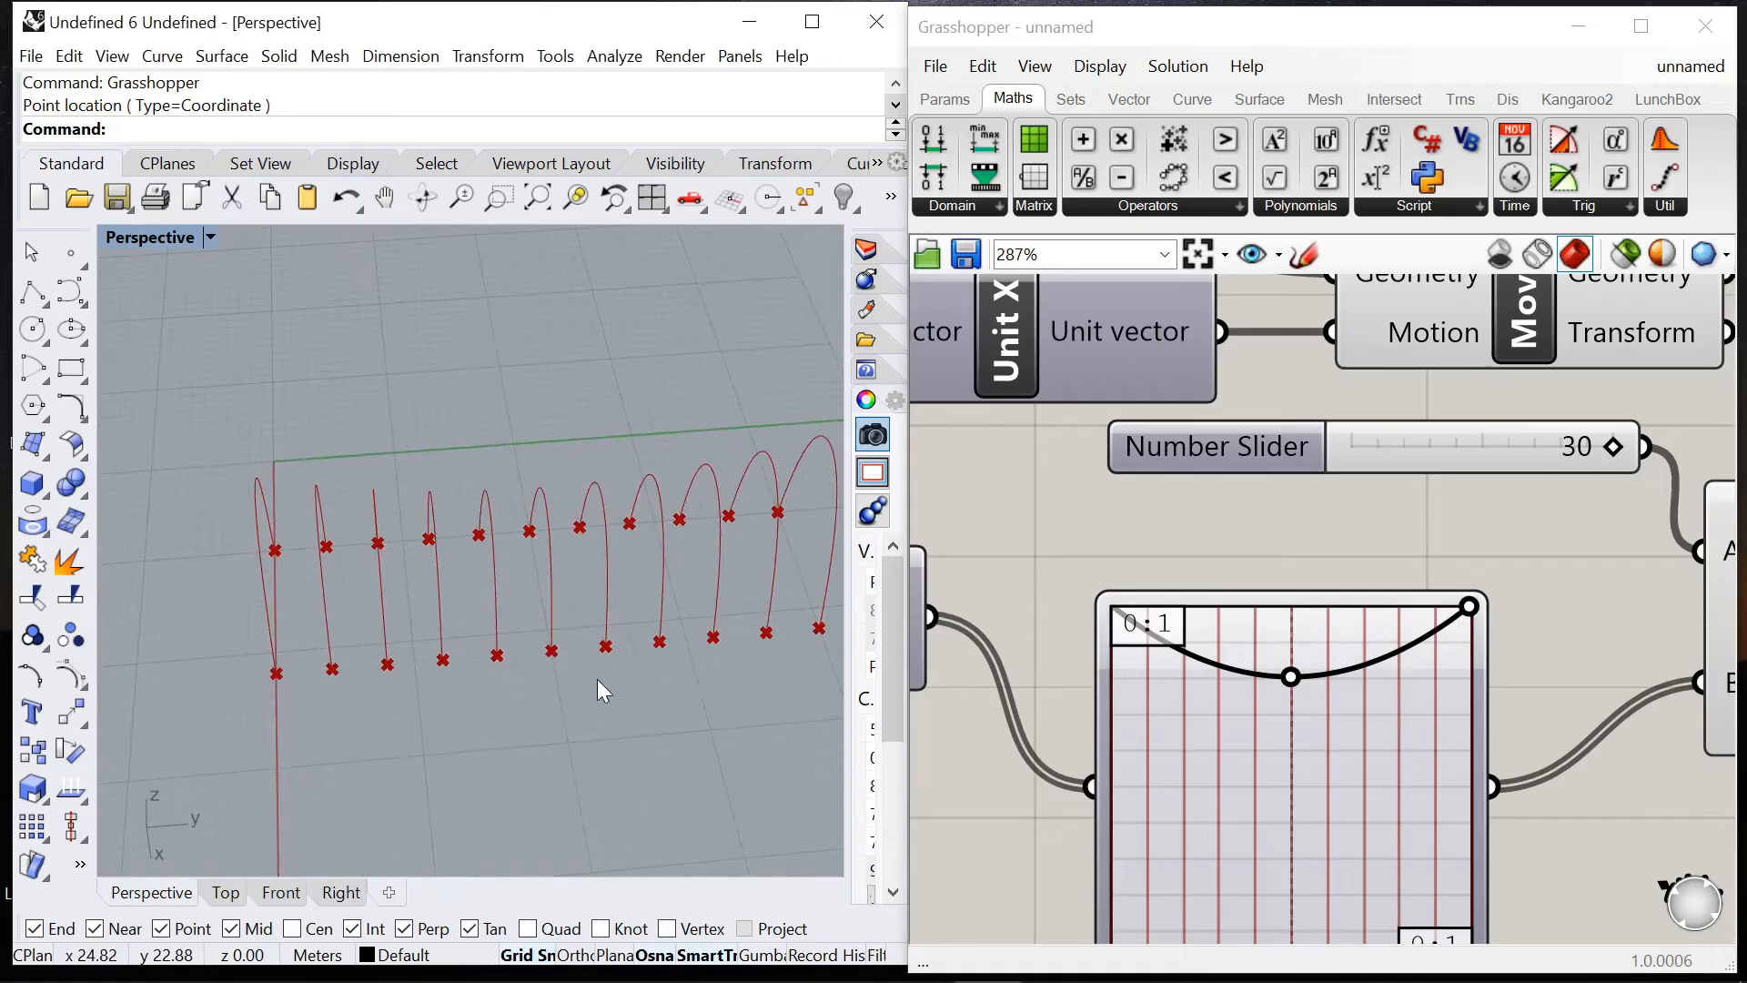
right_click_drag(457, 626, 819, 623)
Step: Space the Catenary and Unit Z components slightly further apart
scroll(1251, 616, "down", 6)
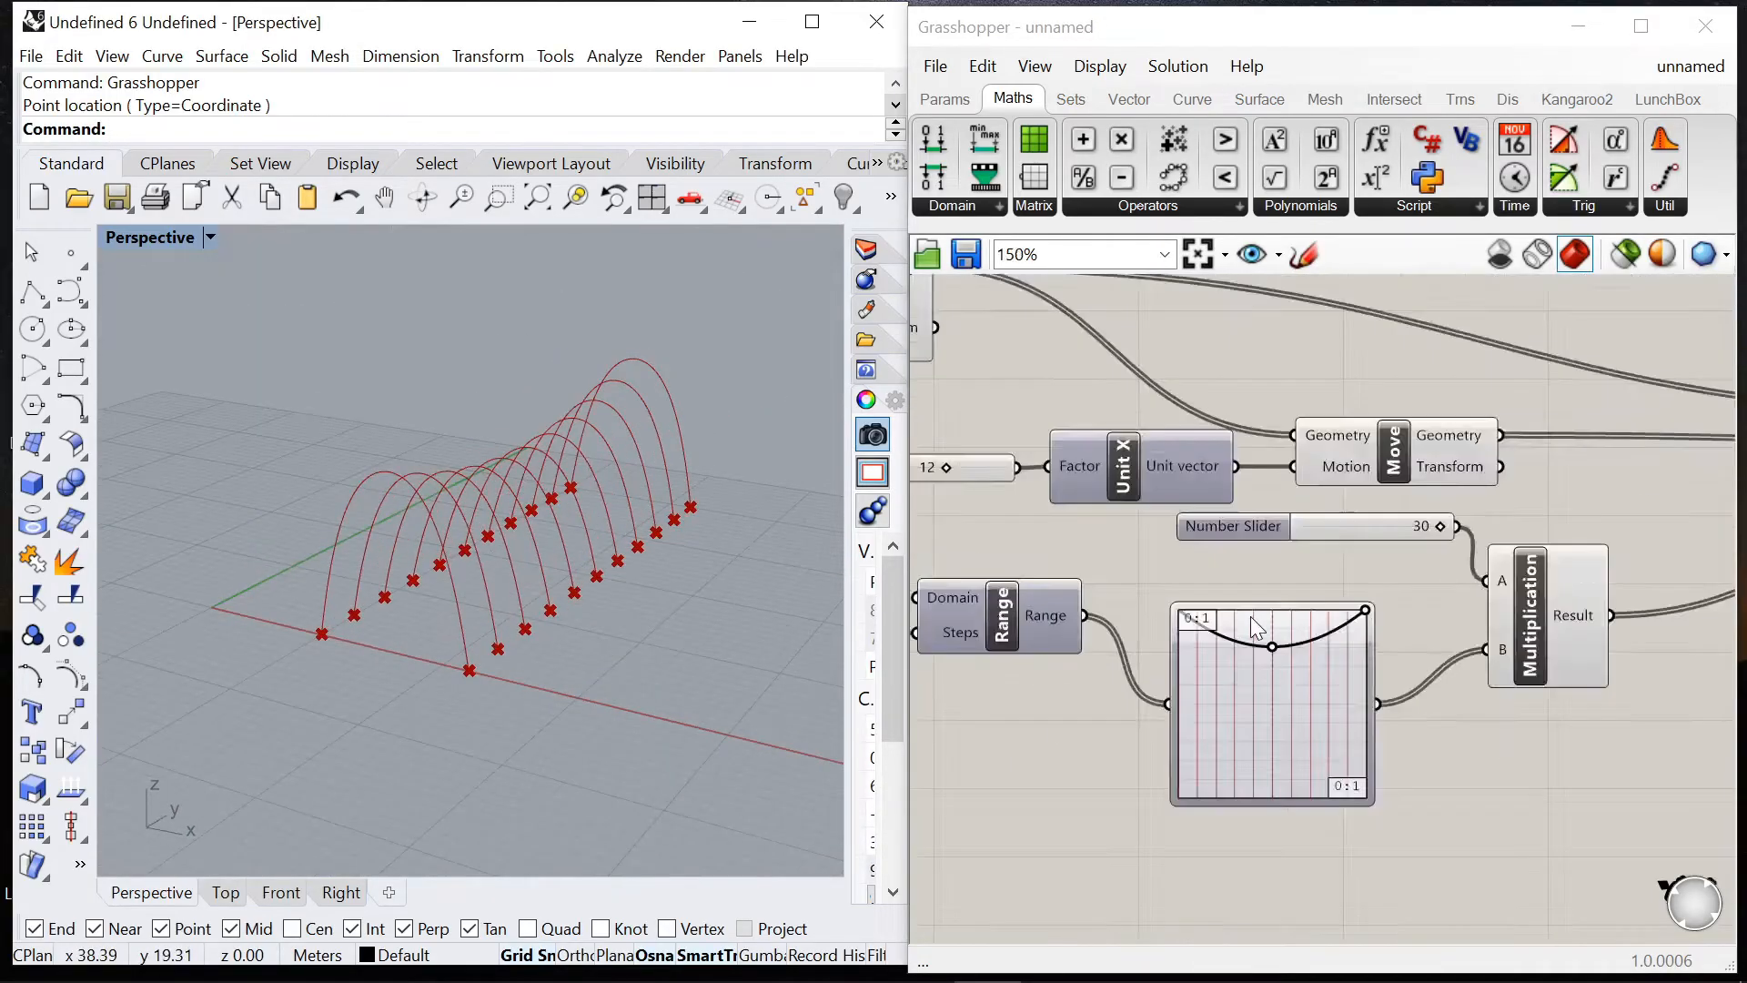
scroll(1445, 588, "up", 4)
left_click(1328, 516)
left_click(1498, 639)
scroll(1225, 539, "down", 2)
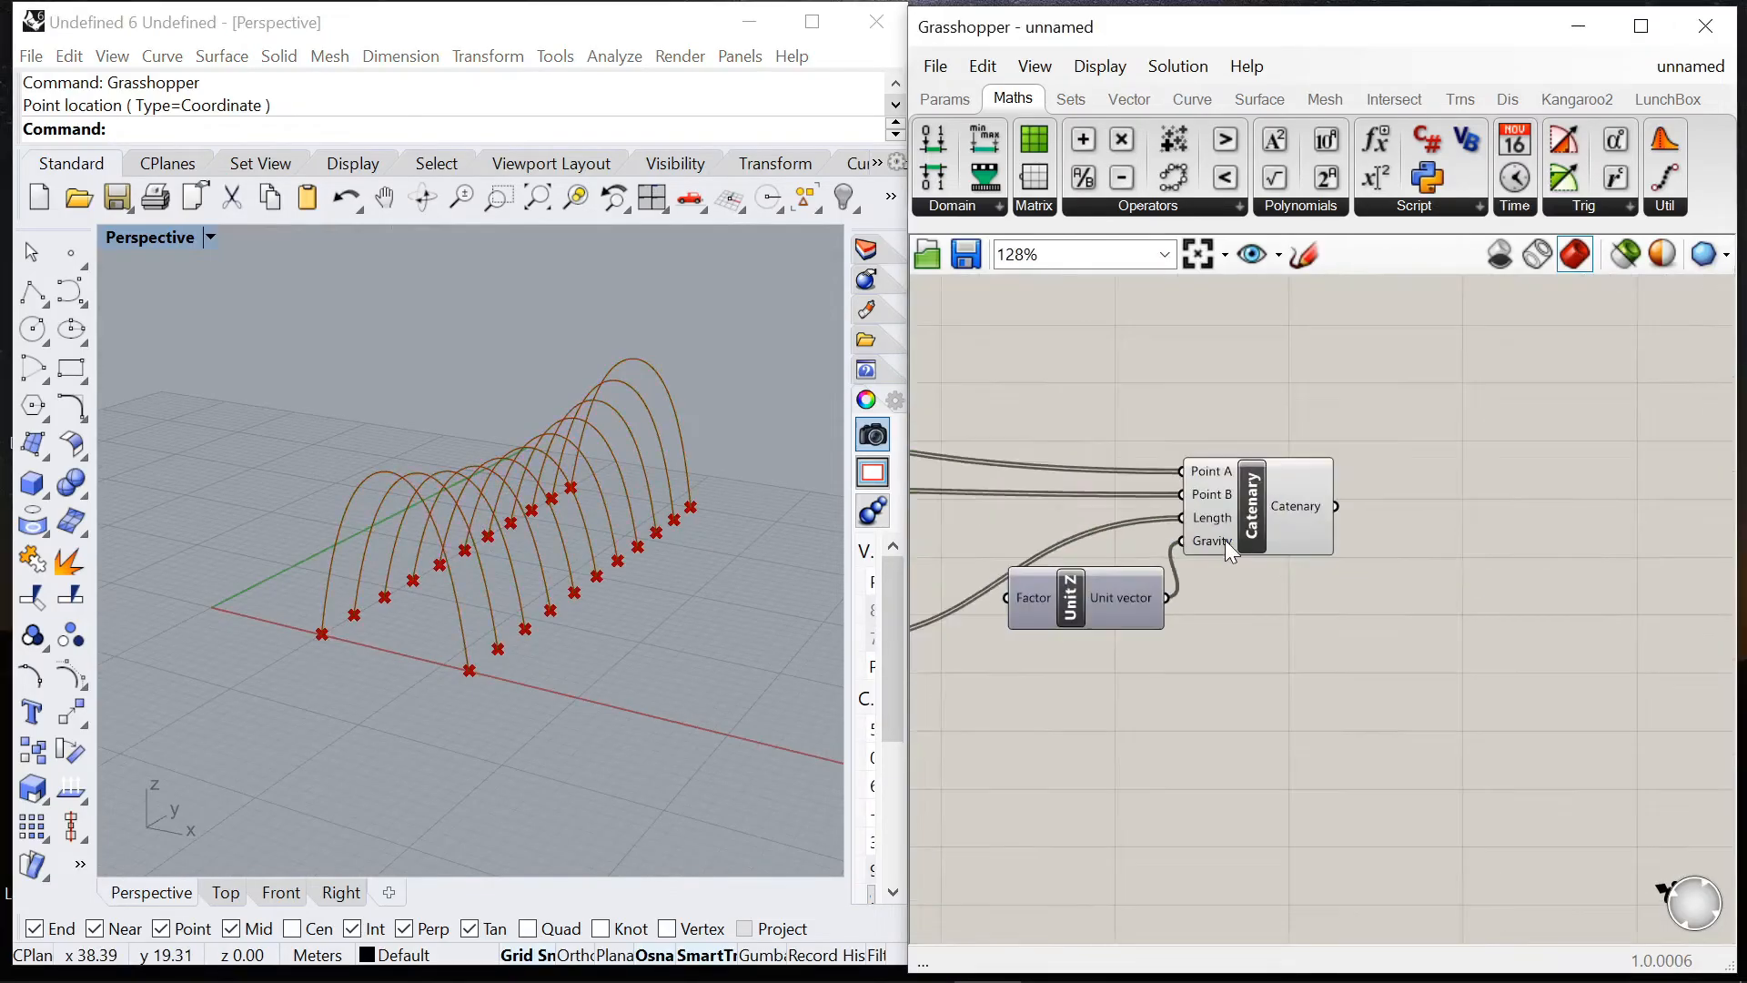
left_click_drag(1268, 522, 1287, 521)
left_click_drag(1121, 598, 1113, 598)
left_click(1199, 684)
Step: Add a Sub Curve component and connect the Catenary output to its Base curve input
scroll(1456, 564, "down", 1)
right_click_drag(1565, 550, 1356, 546)
left_click(1079, 504)
left_click(1416, 655)
double_click(1334, 577)
type("sub")
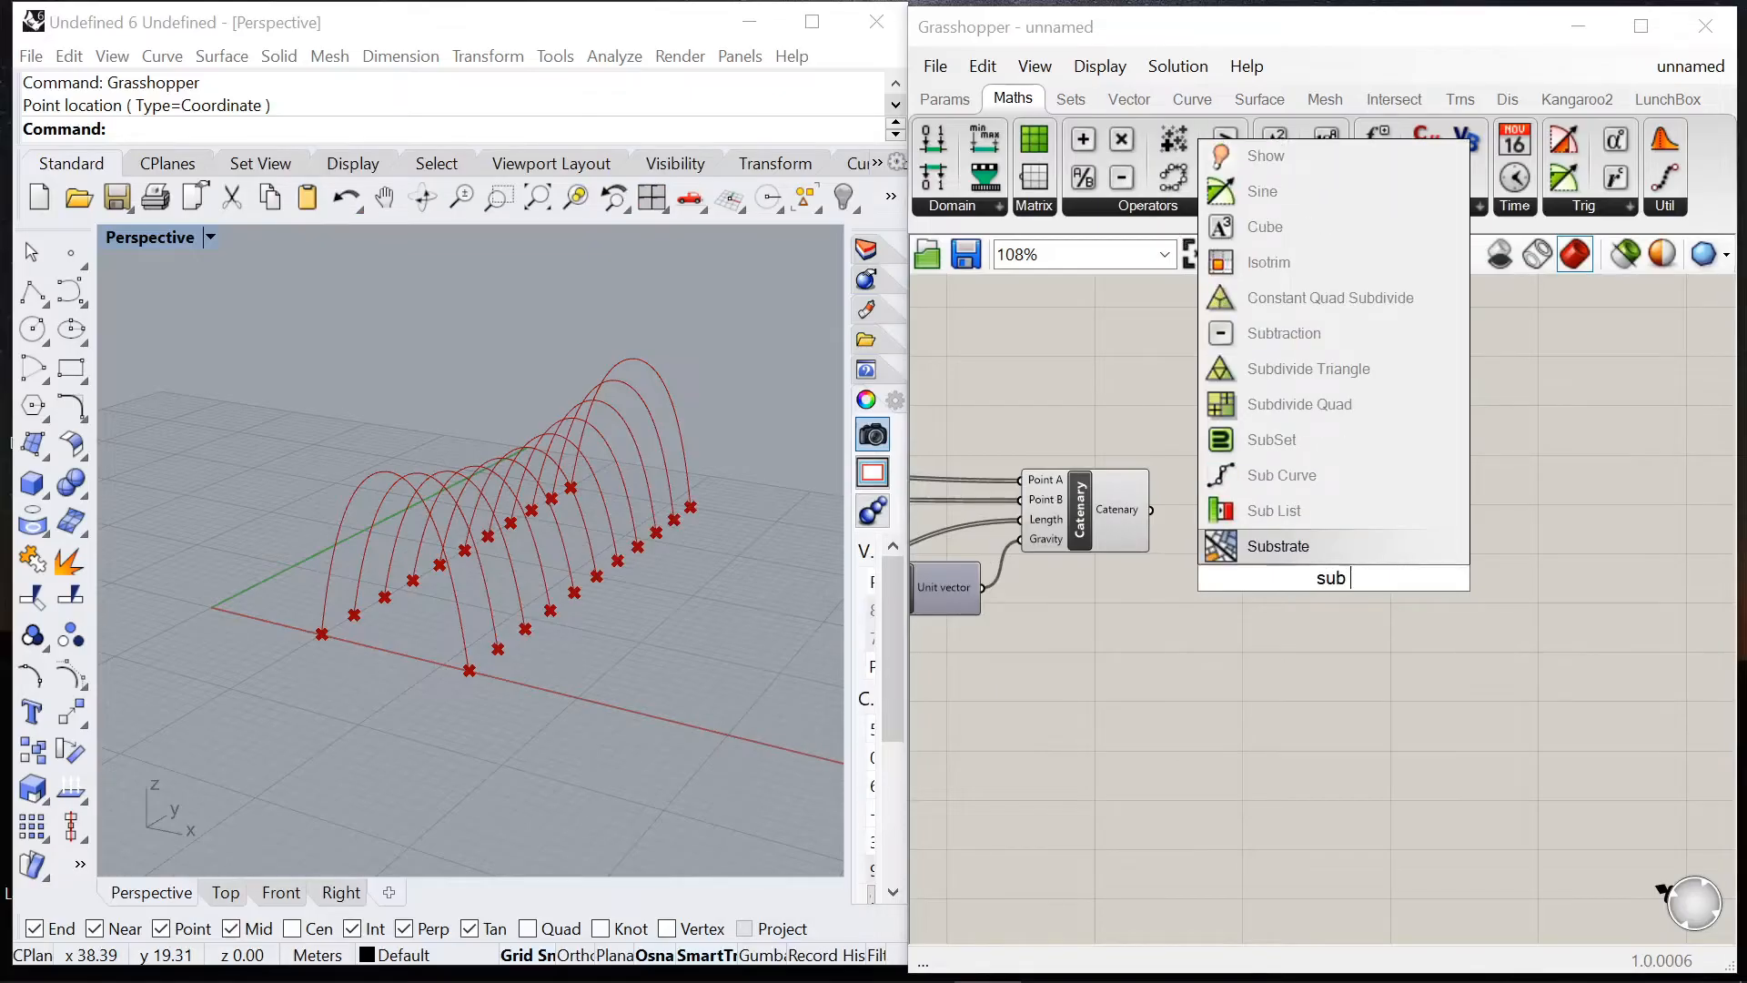
left_click(1292, 476)
left_click_drag(1152, 510, 1383, 638)
left_click(1329, 586)
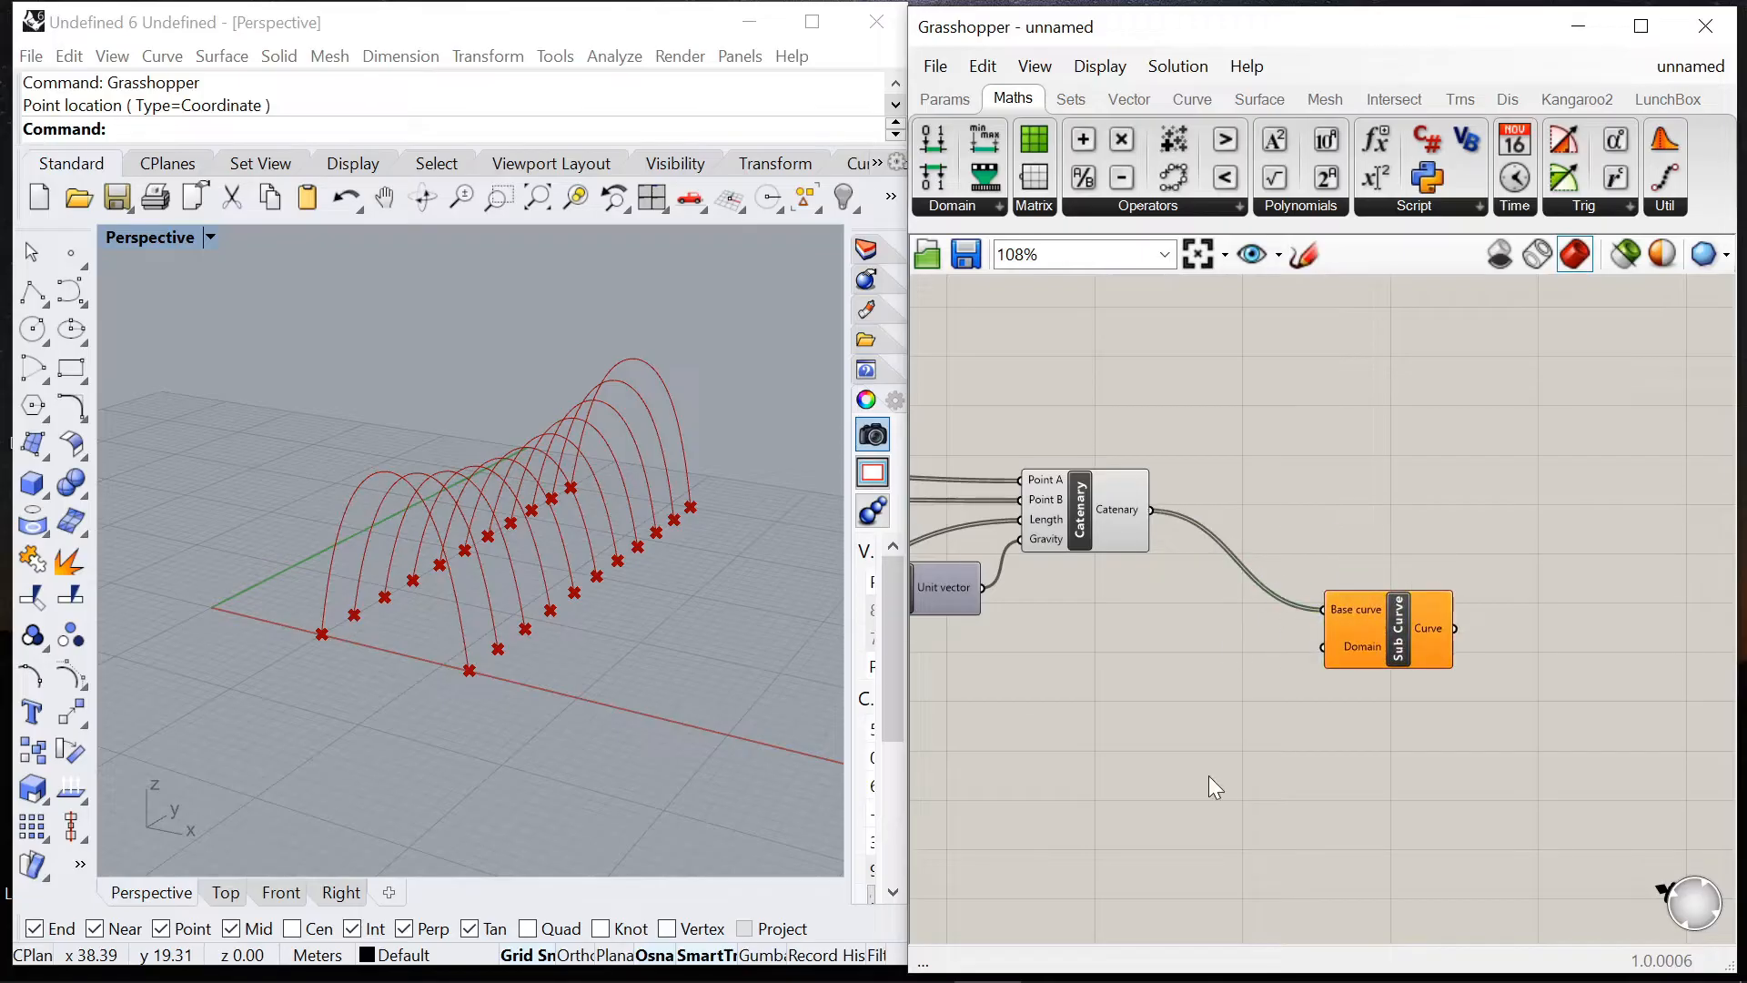
Step: Add a Construct Domain component, connect it to the Sub Curve's Domain input and place it just below
double_click(1208, 776)
type("domain")
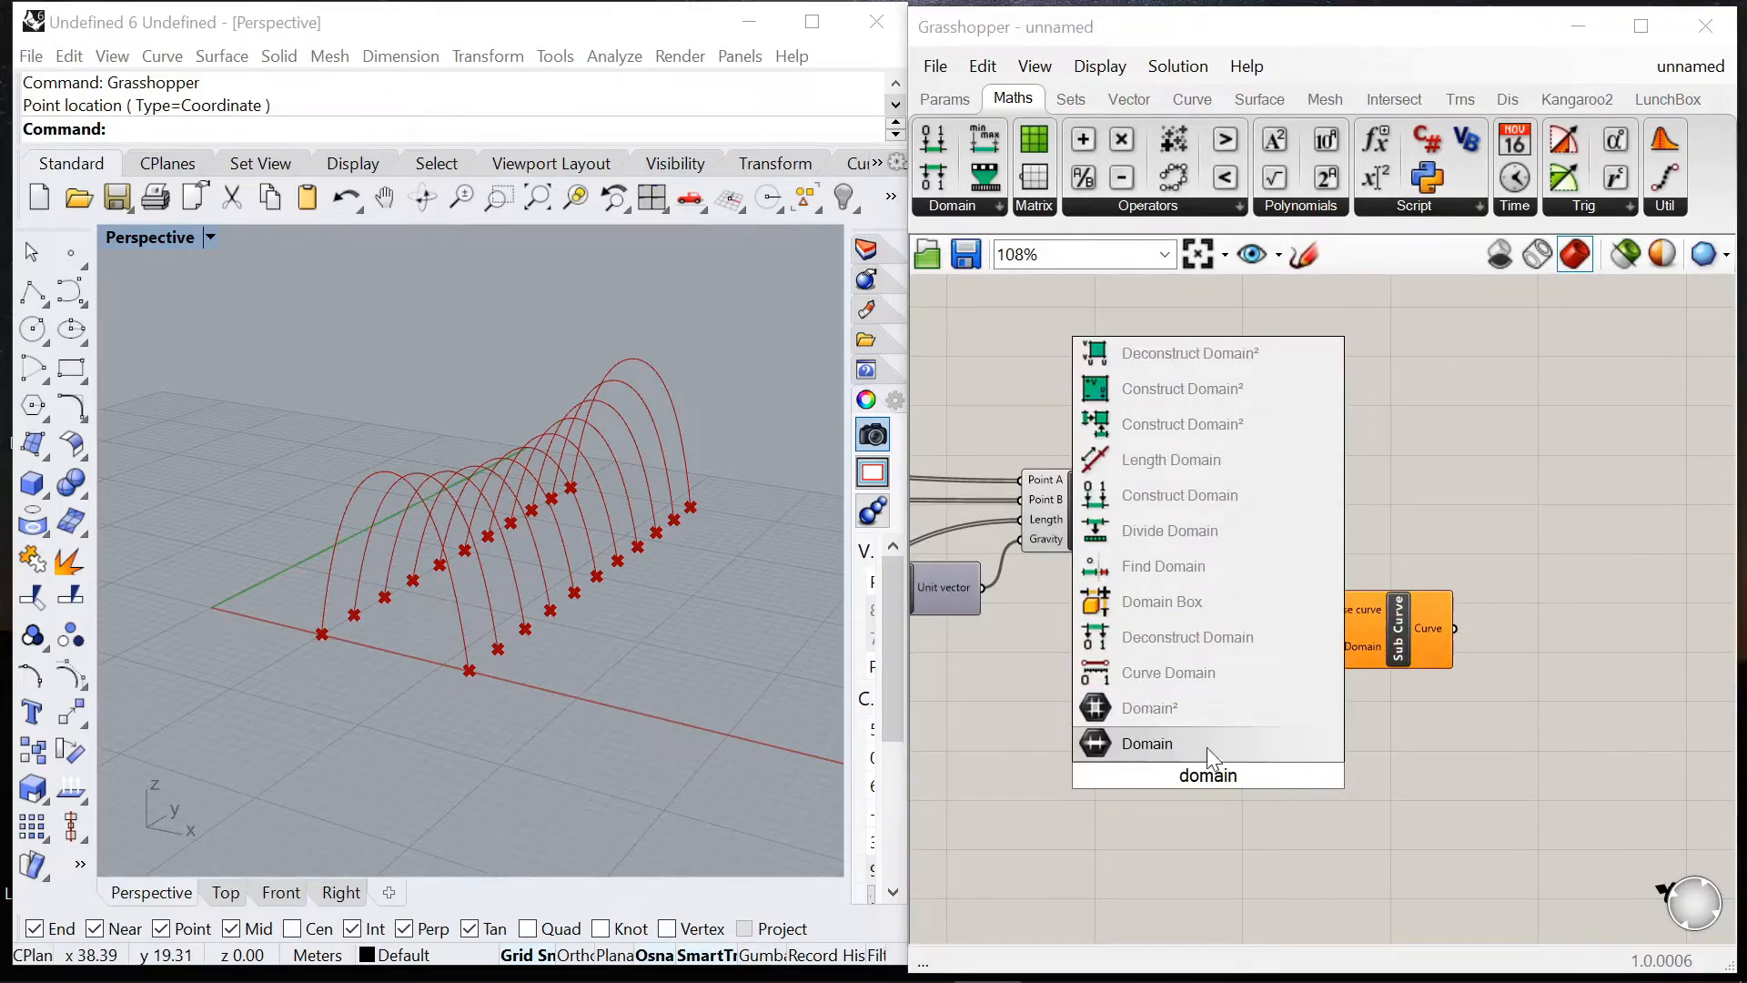
left_click(1202, 500)
left_click_drag(1289, 772, 1467, 641)
left_click_drag(1219, 778, 1292, 749)
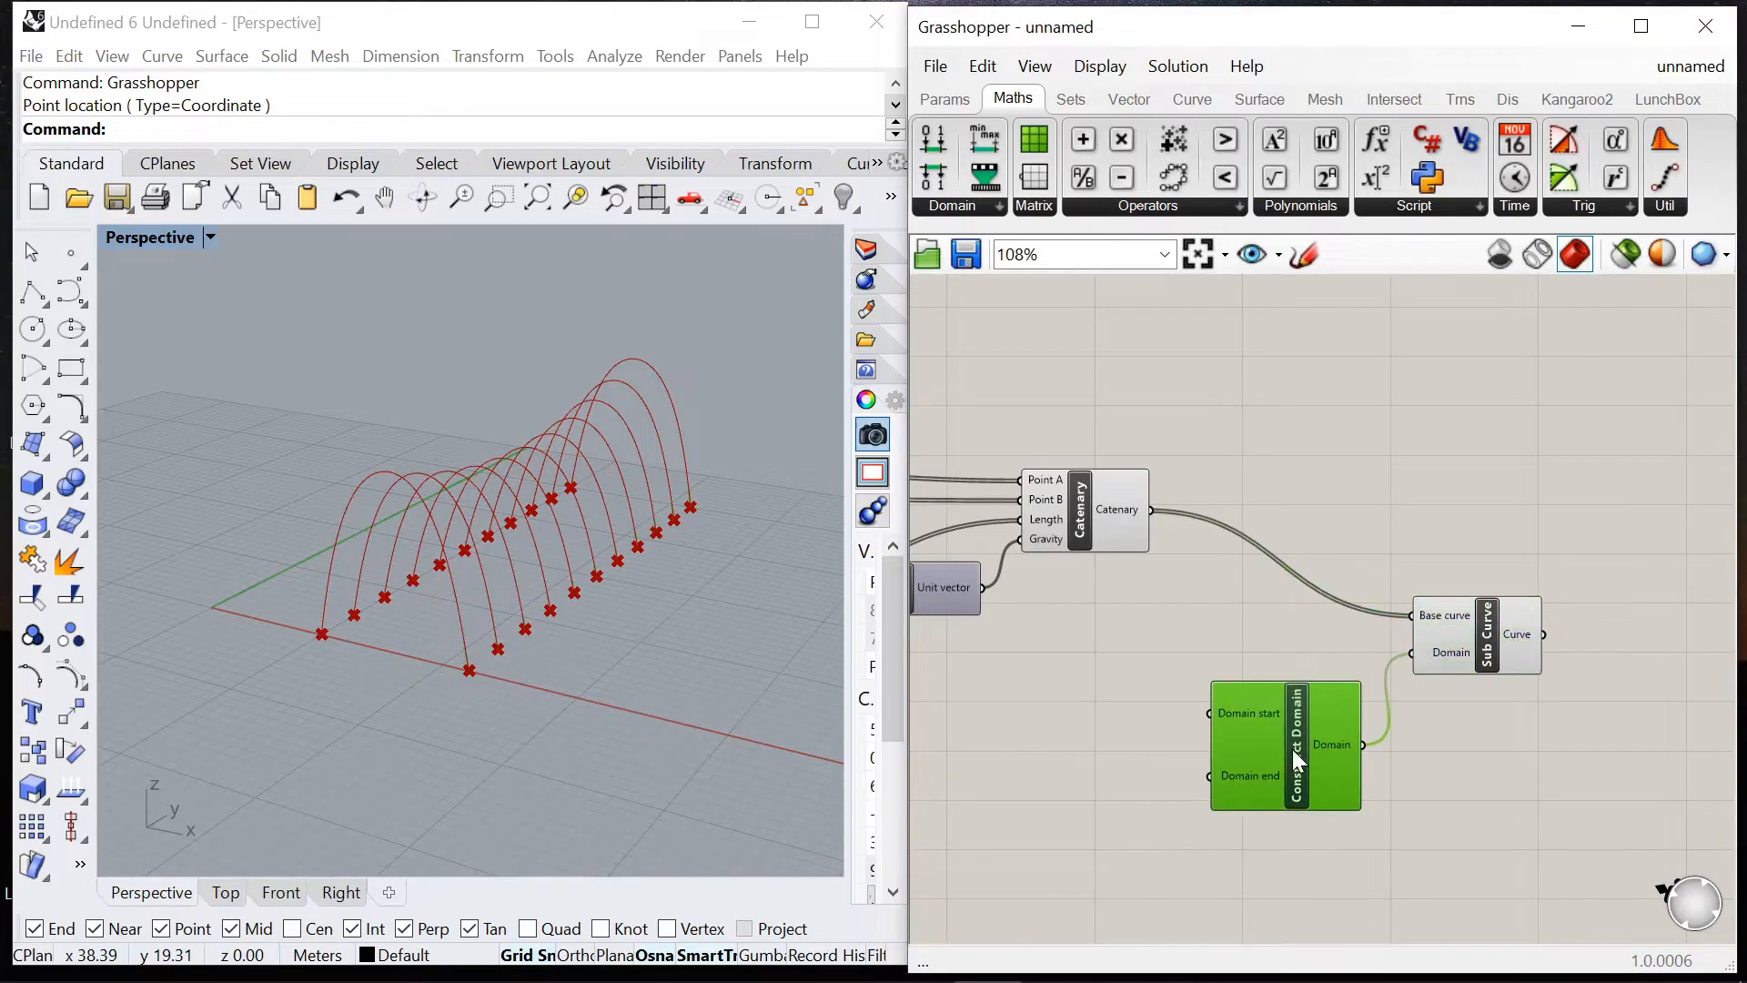
Step: Add a Gene Pool below the Unit Z component, beside Construct Domain
scroll(1319, 732, "down", 4)
scroll(1263, 746, "up", 6)
double_click(1263, 746)
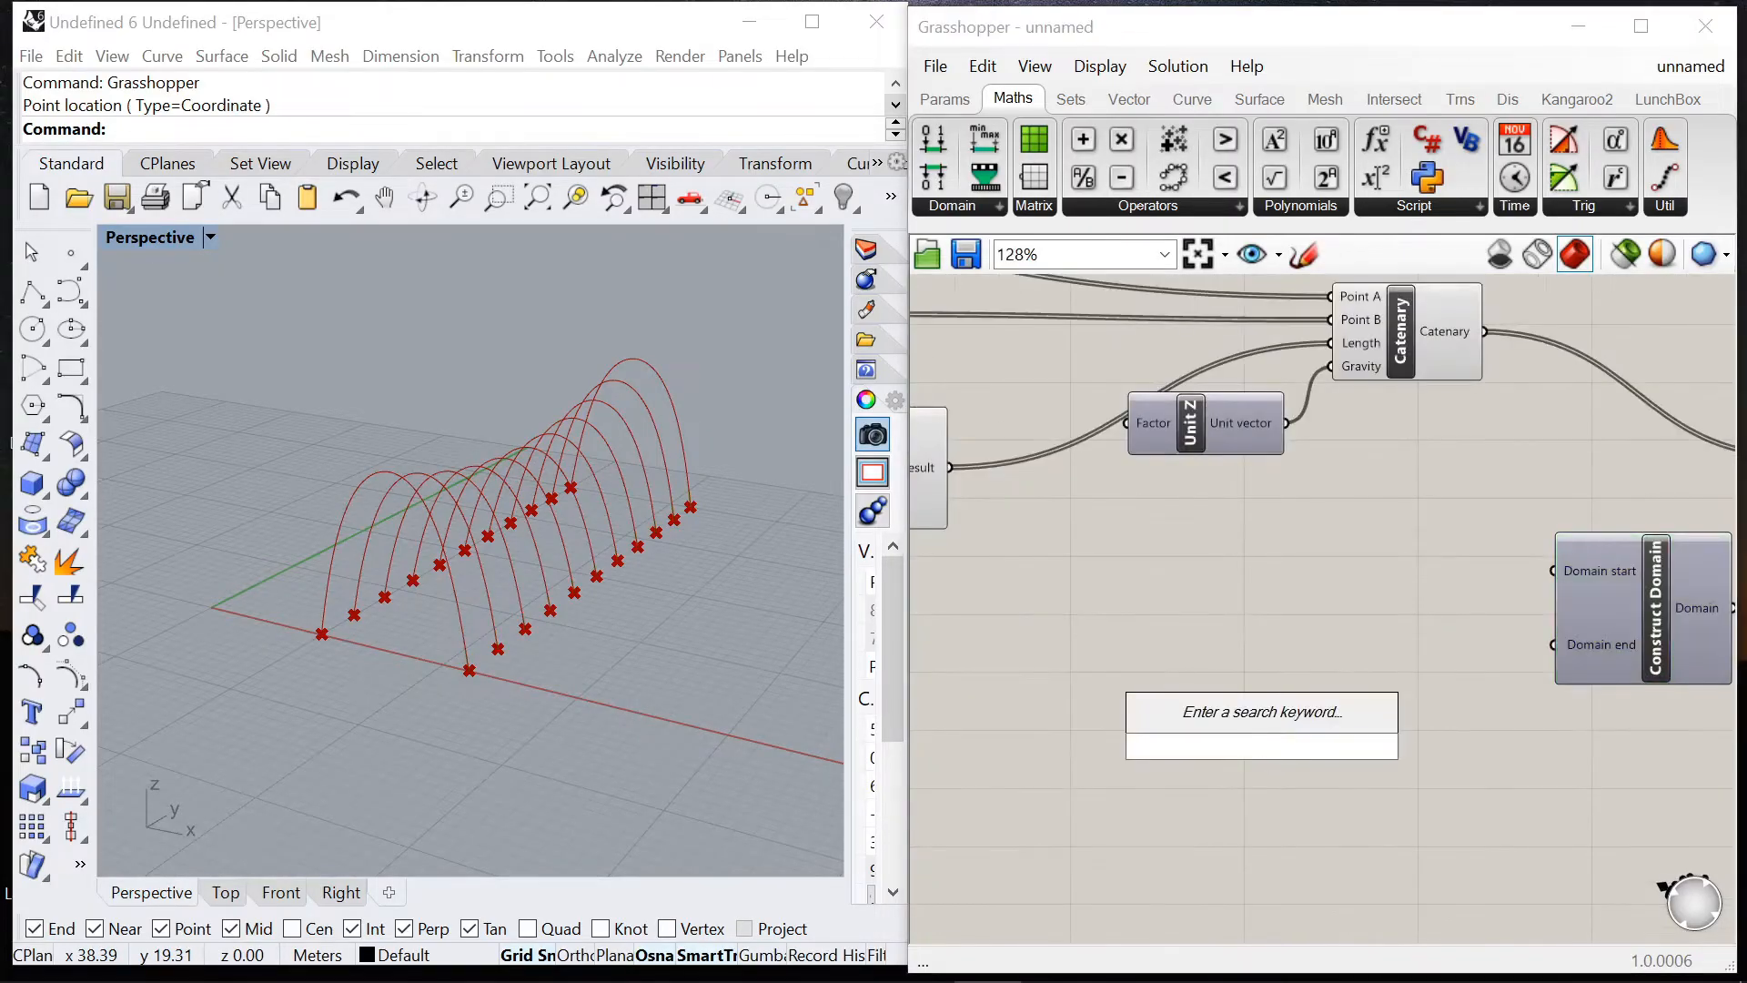
type("gene")
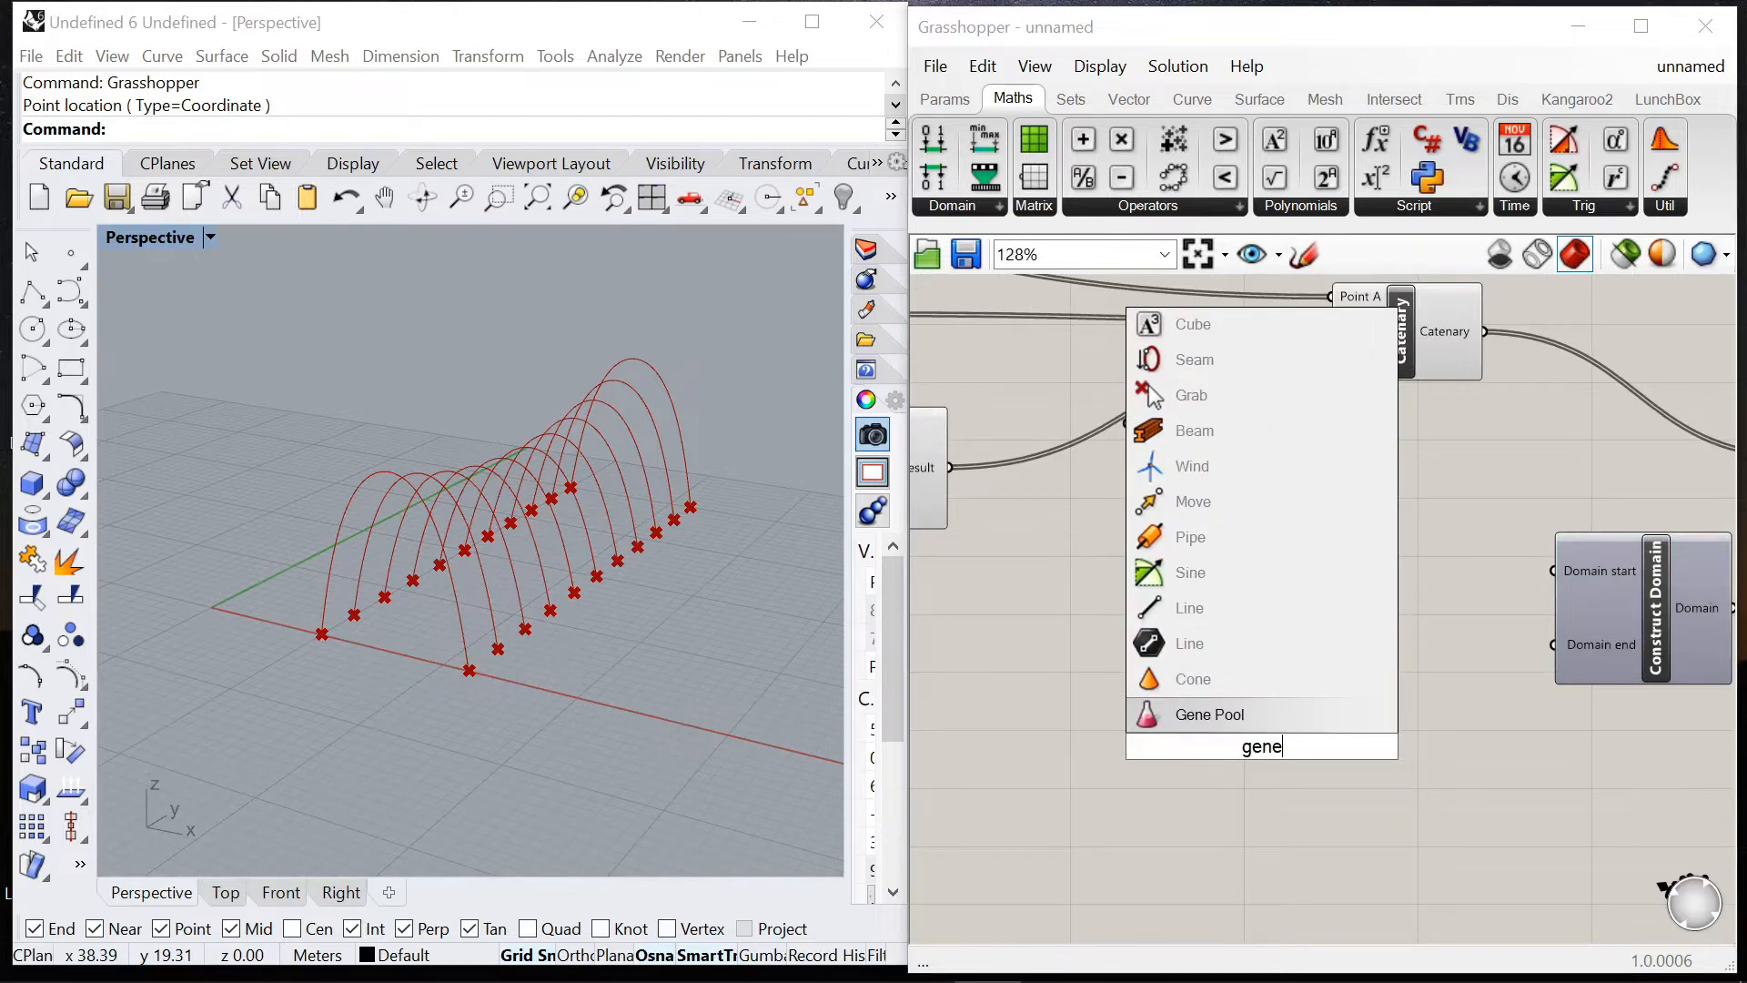
left_click(1227, 708)
scroll(1307, 760, "up", 2)
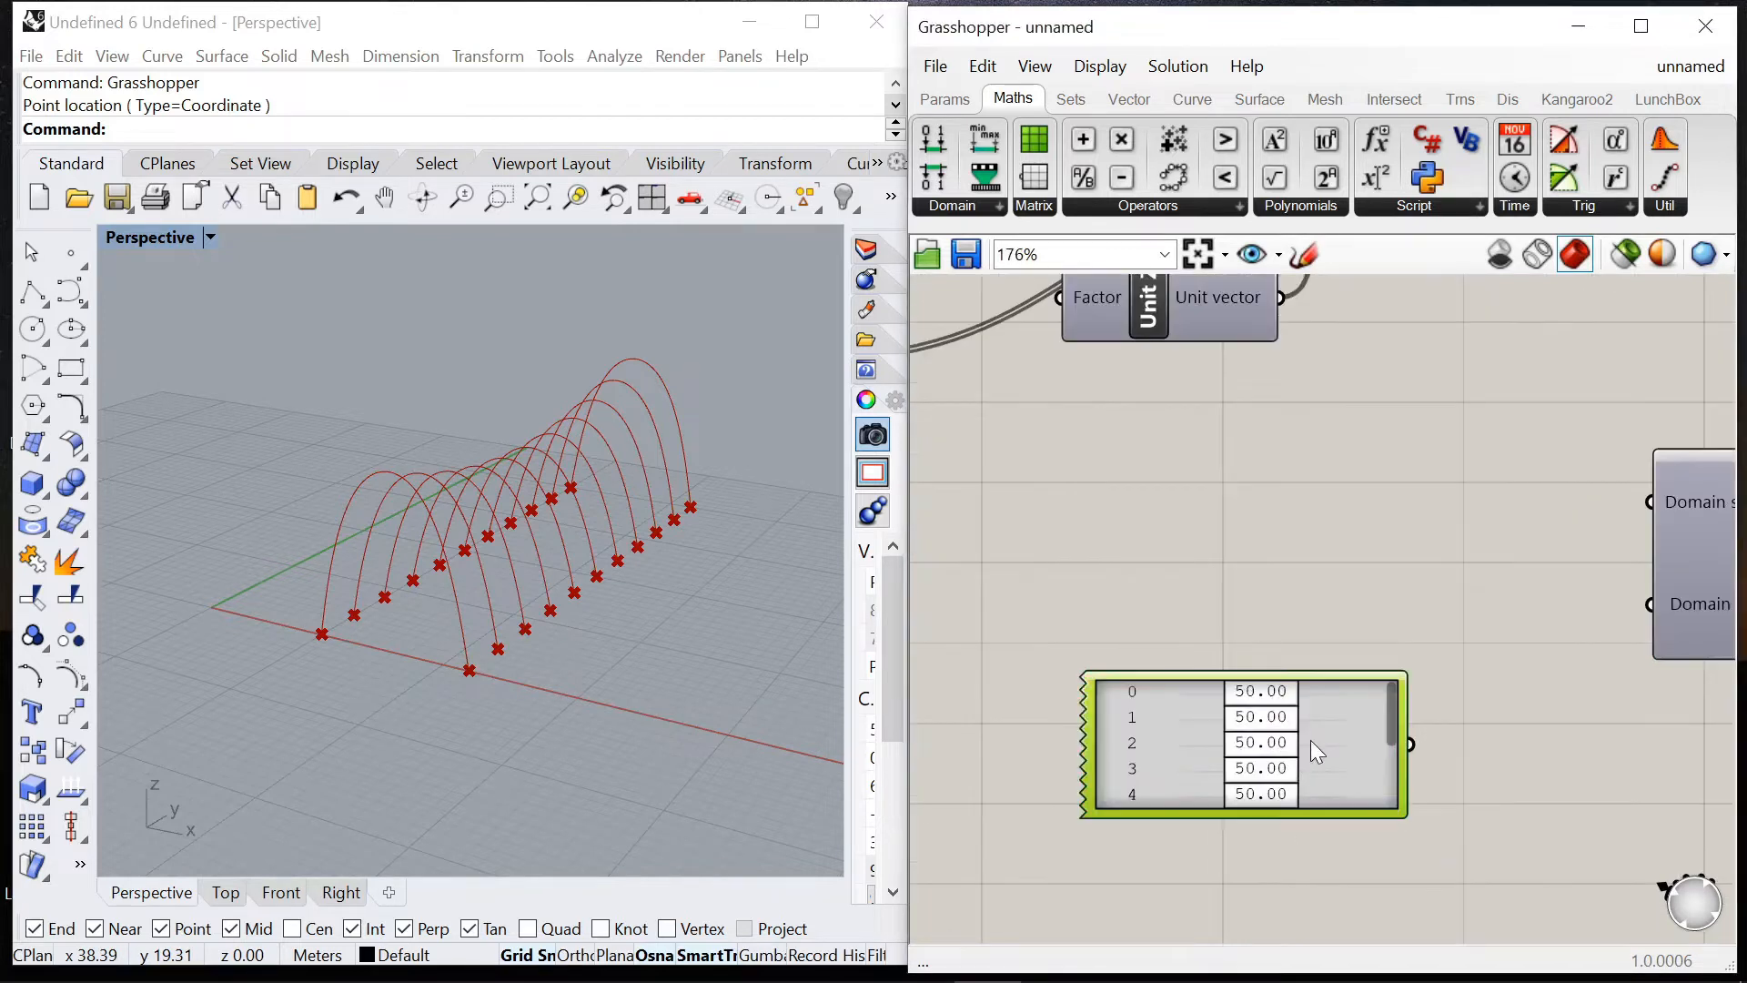
Step: Set the Gene Pool to one decimal and a maximum of 1.0
double_click(1310, 740)
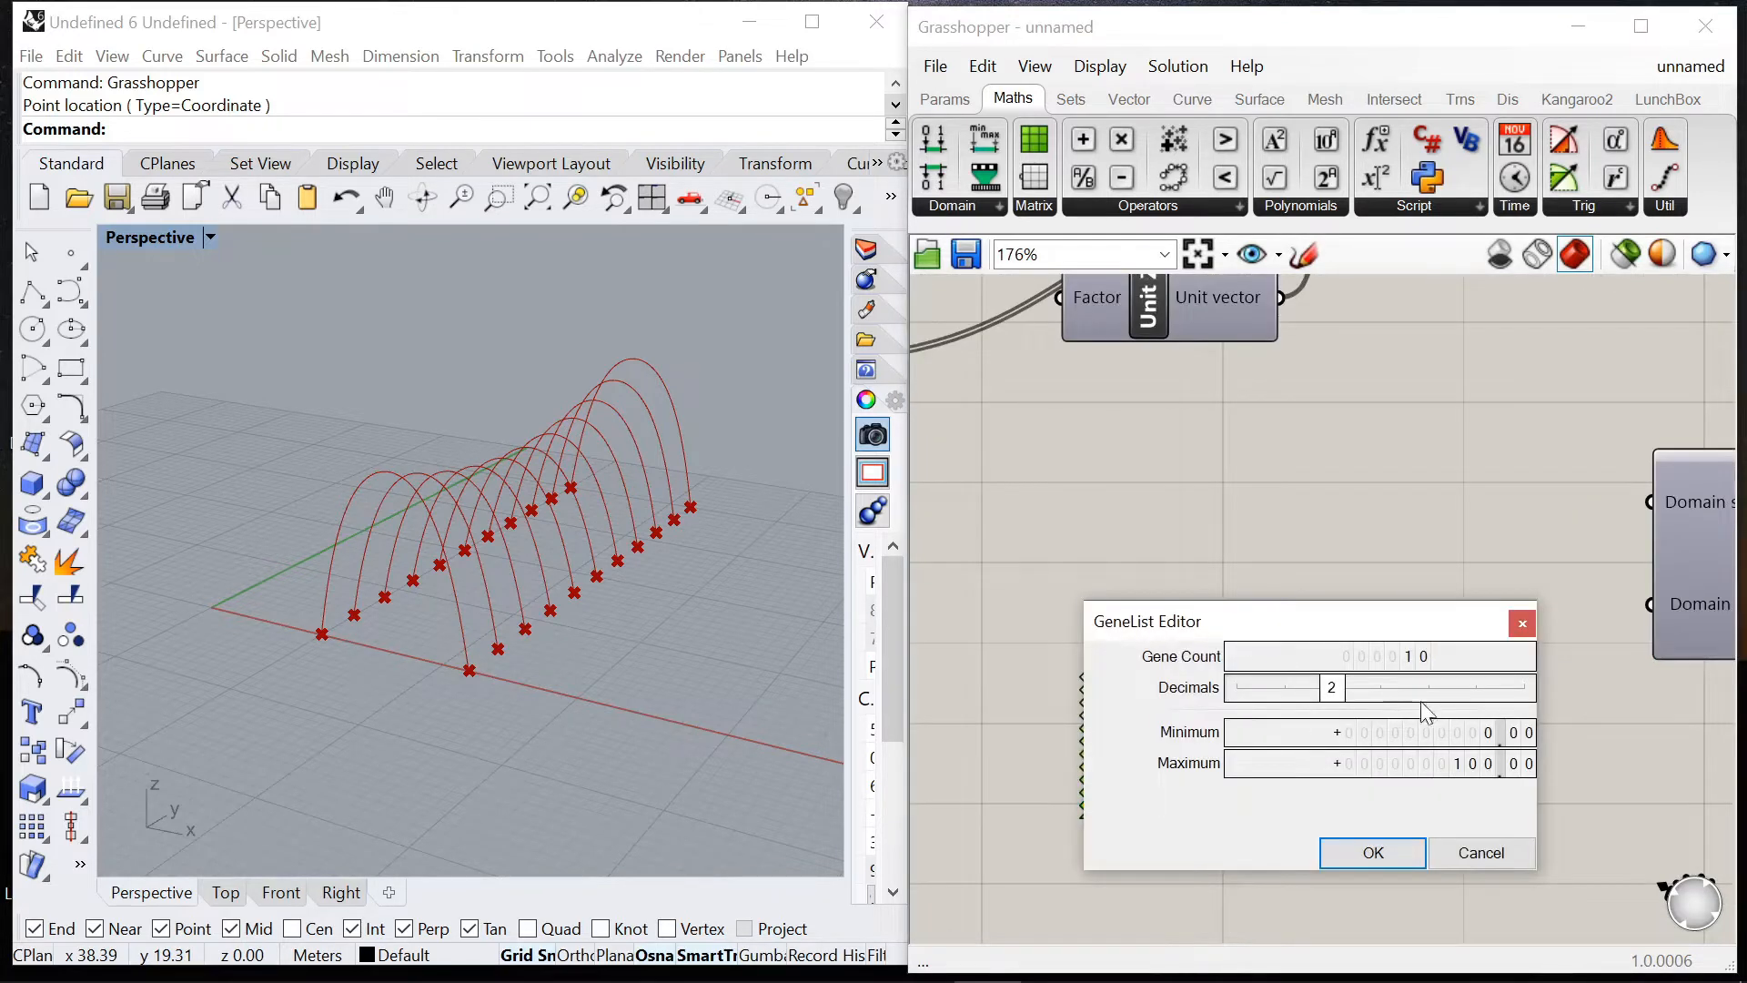
left_click_drag(1327, 696, 1293, 701)
double_click(1432, 764)
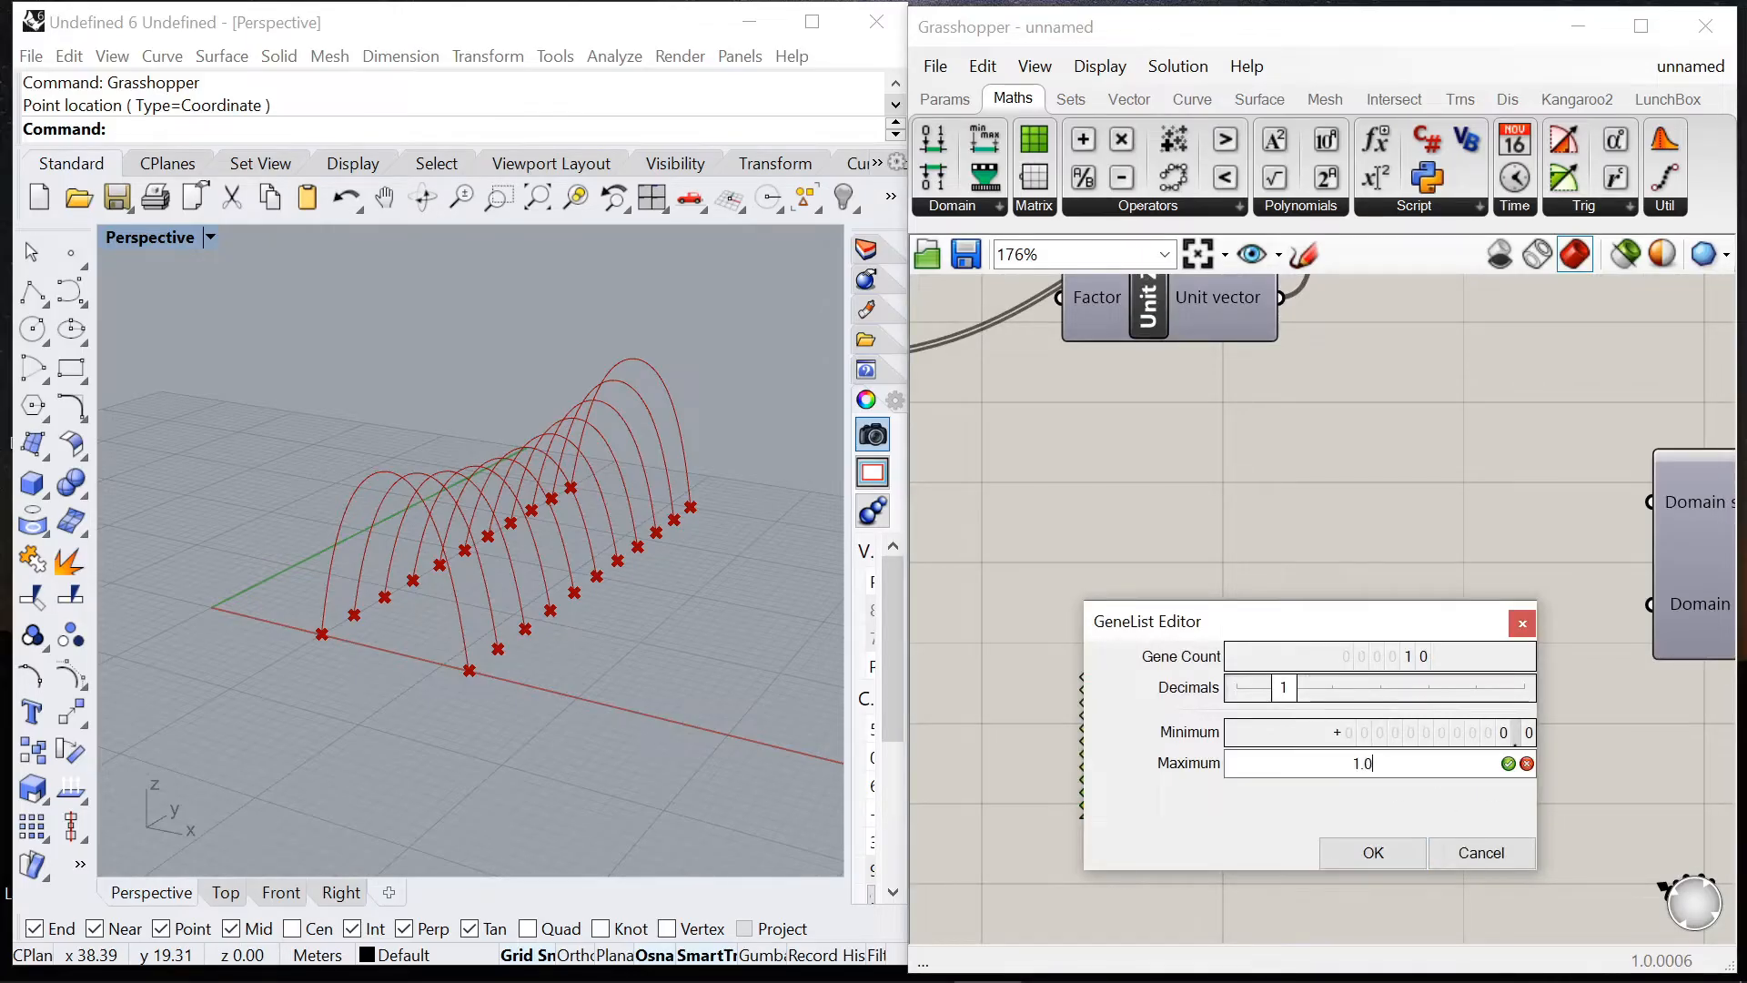
left_click(1418, 845)
scroll(1293, 733, "down", 2)
scroll(1358, 730, "up", 2)
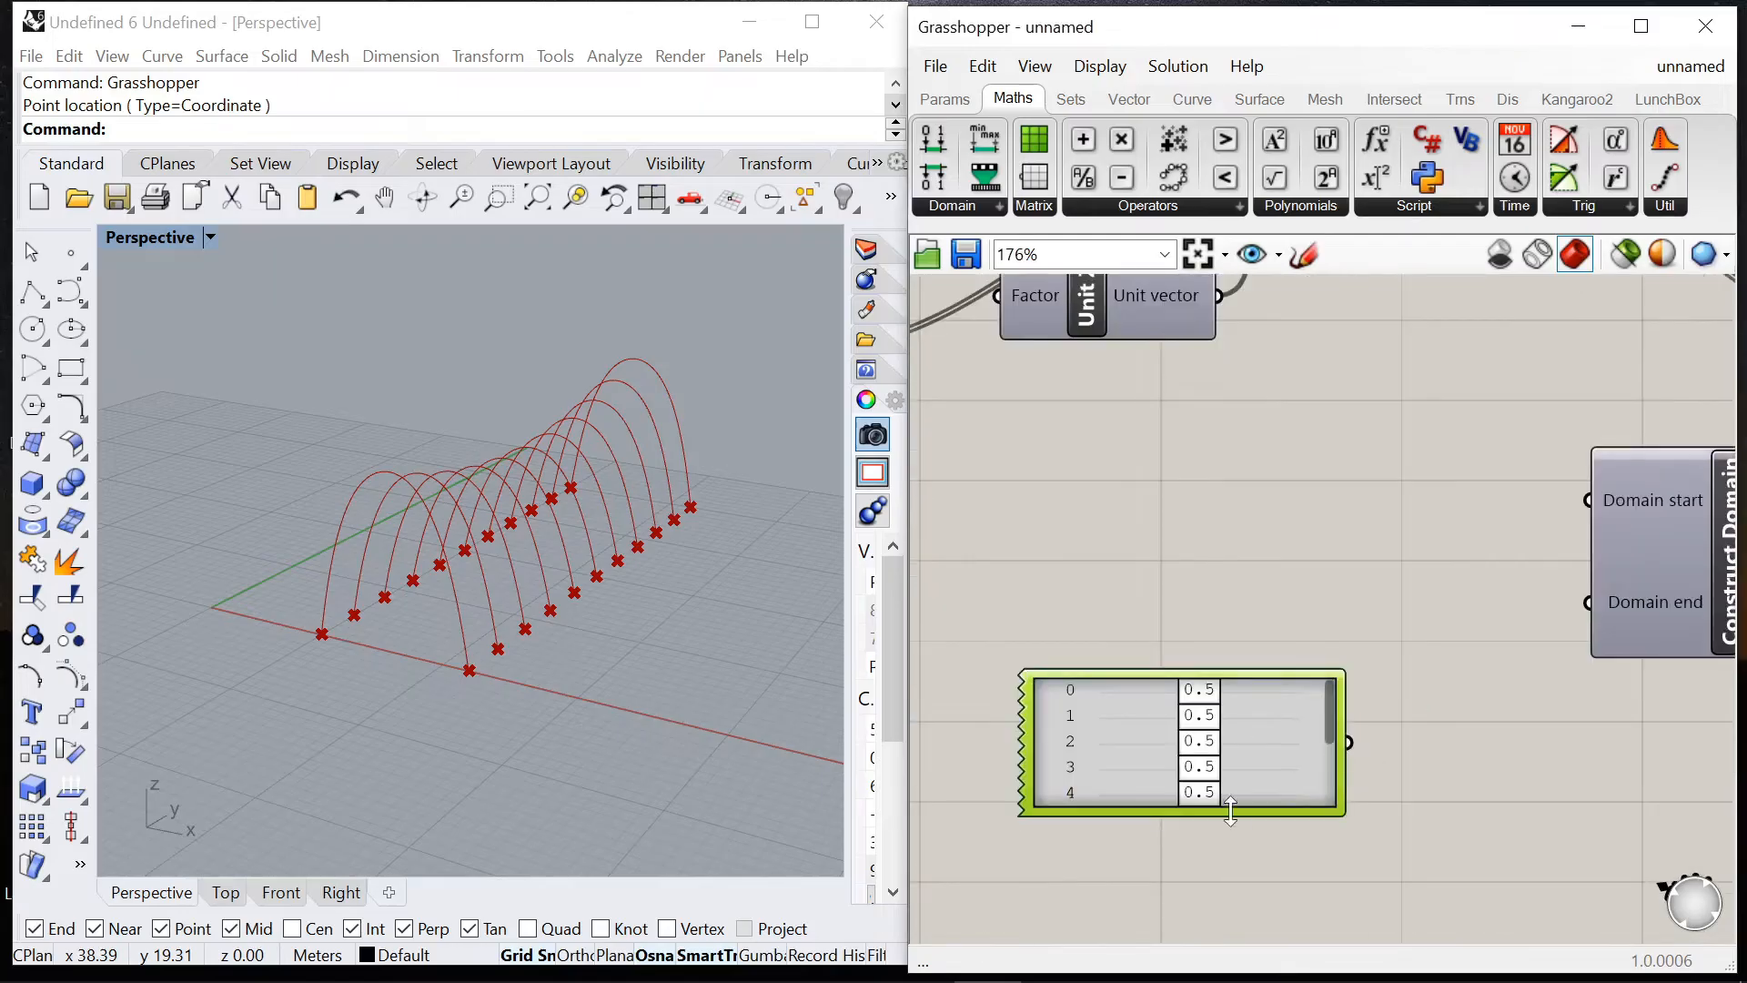
Step: Enlarge the Gene Pool vertically until all its gene rows fit
right_click_drag(1225, 797, 1190, 674)
scroll(1188, 672, "down", 1)
left_click_drag(1181, 689, 1169, 874)
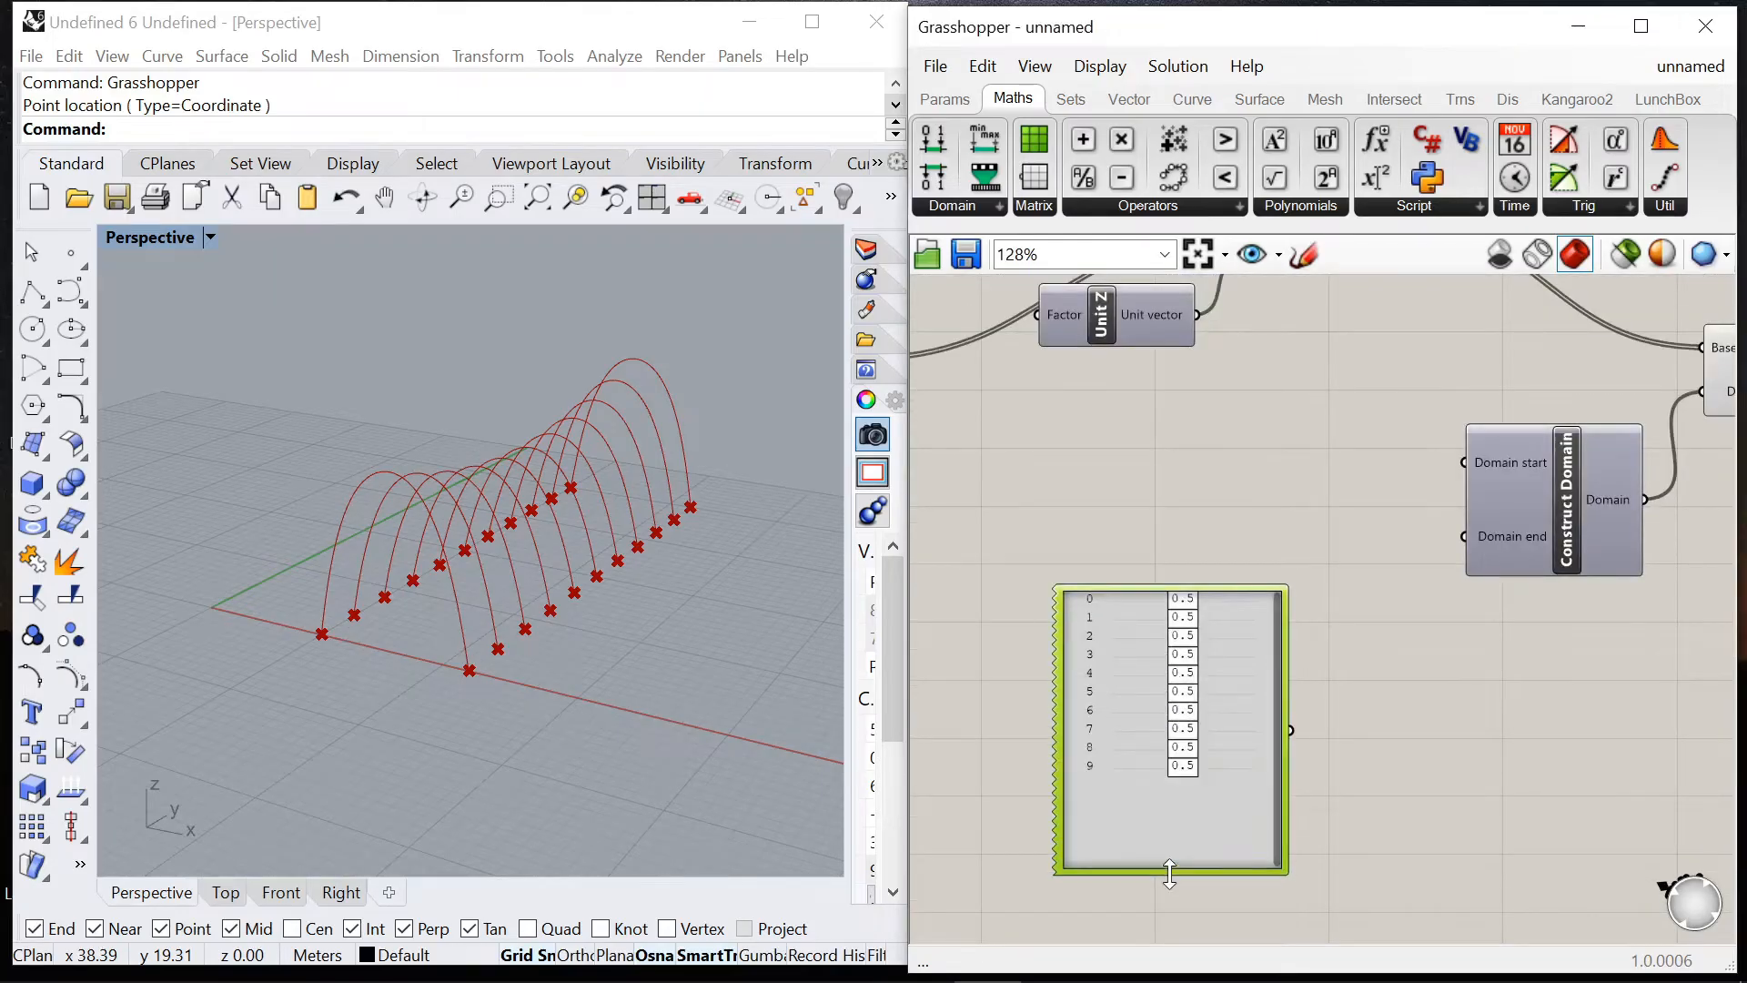
Step: Set the Gene Pool's gene count to 11
double_click(1231, 817)
double_click(1354, 732)
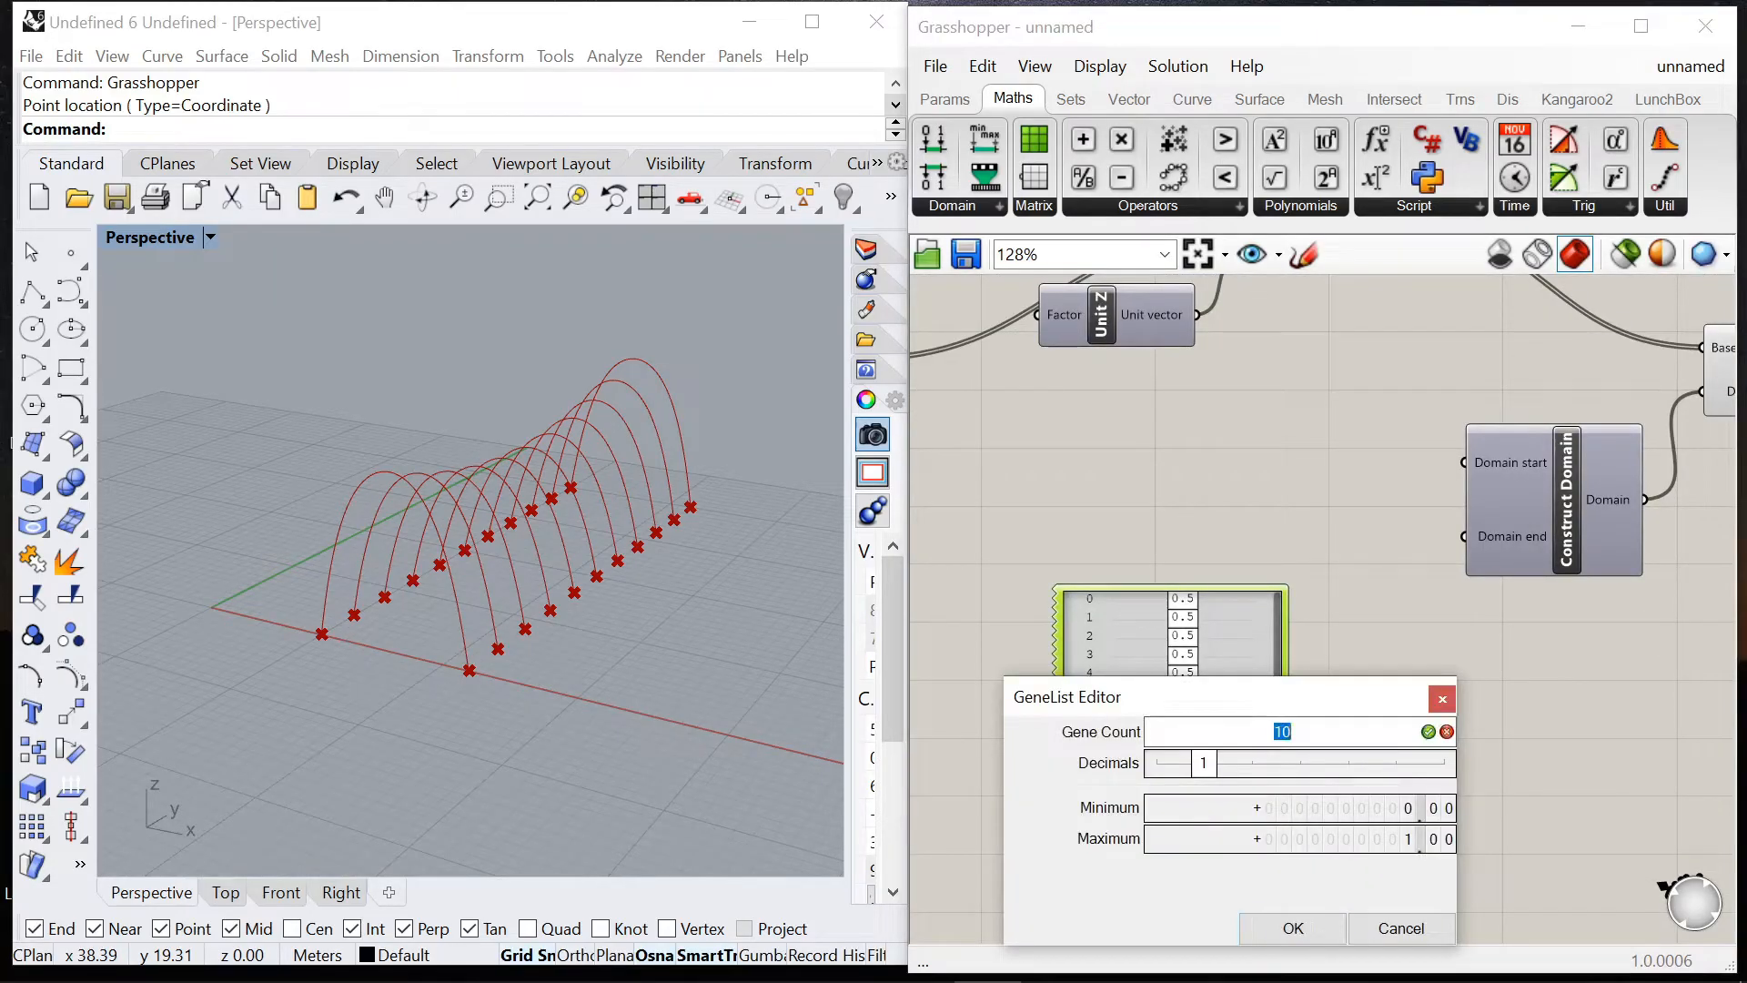
type("11")
left_click(1293, 924)
scroll(1338, 766, "down", 6)
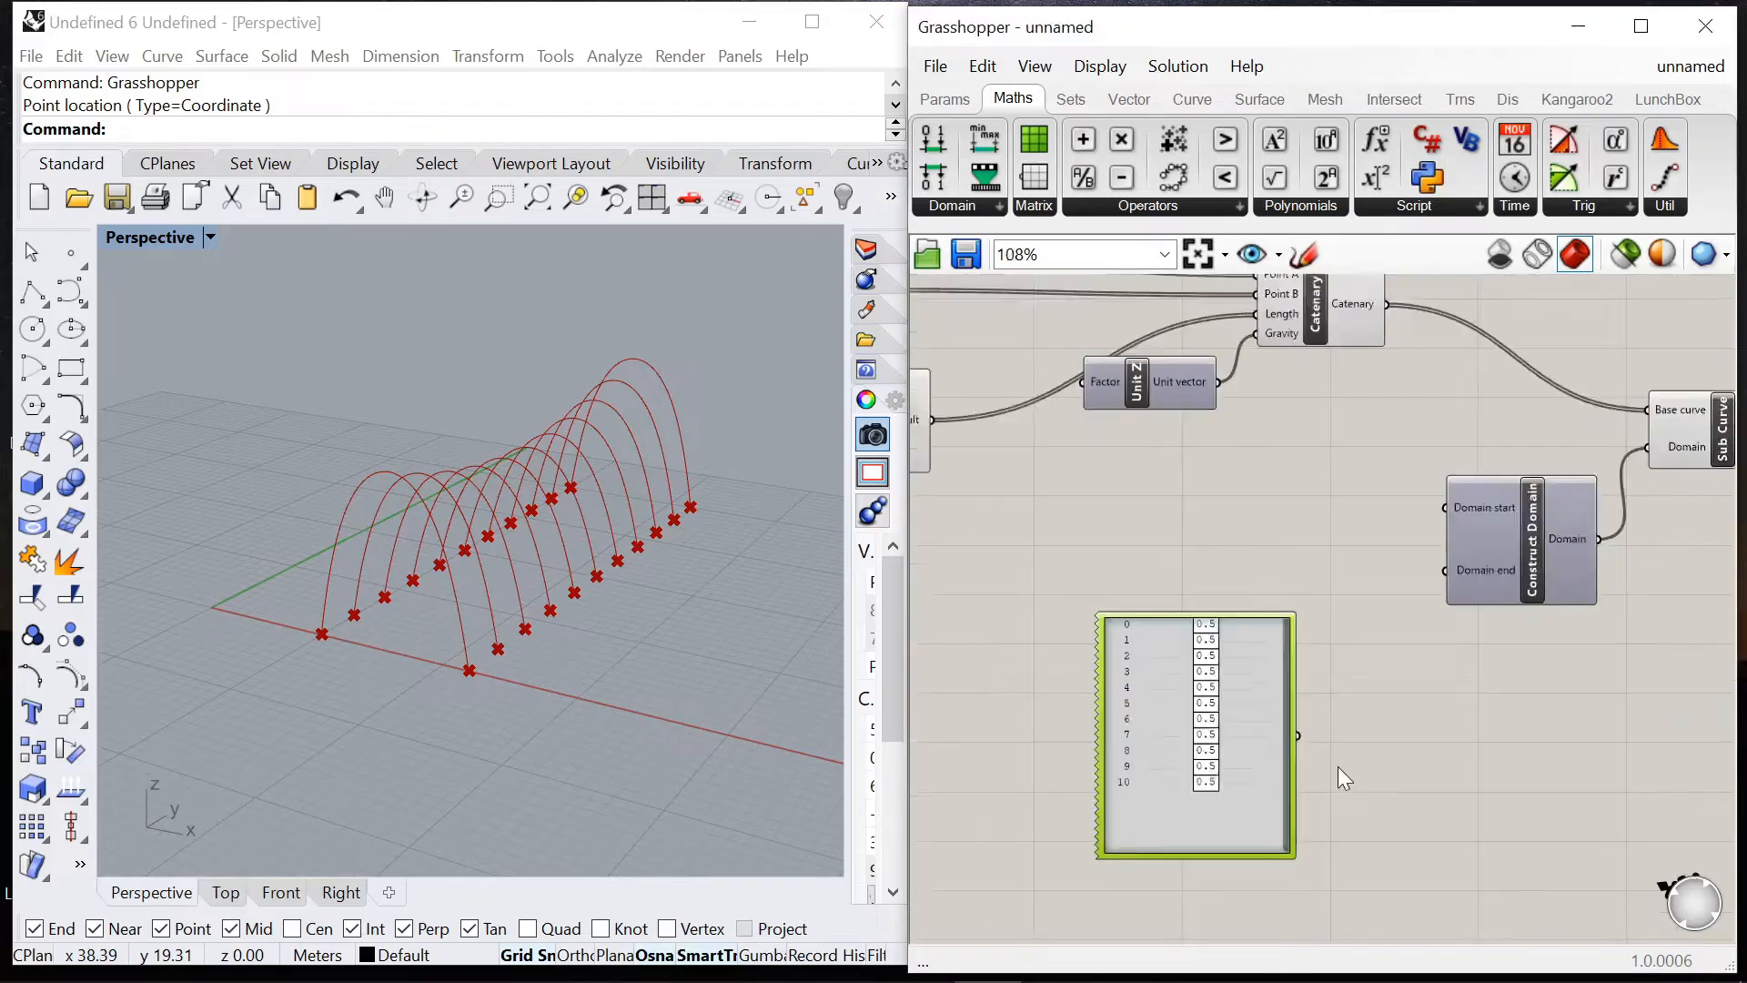
Step: Connect the Gene Pool to the Domain start input of Construct Domain and set all its genes to 0.0
scroll(1072, 546, "up", 4)
scroll(1275, 558, "down", 1)
scroll(1240, 581, "up", 4)
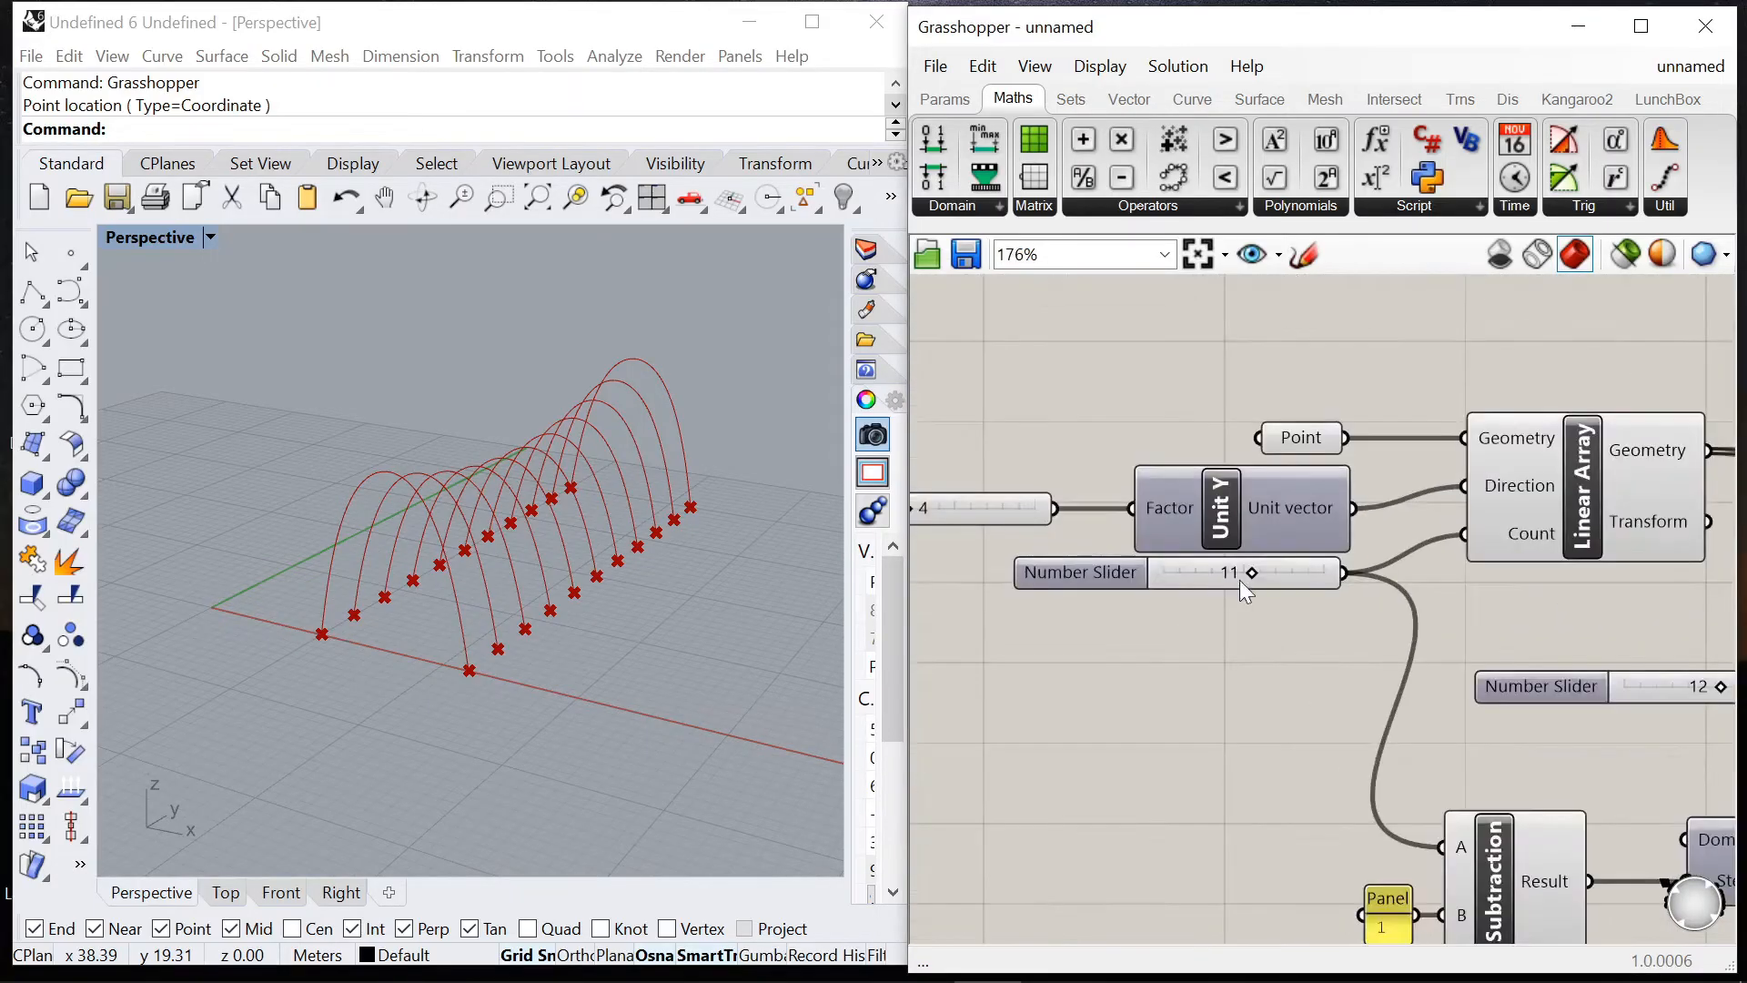
scroll(1153, 527, "down", 5)
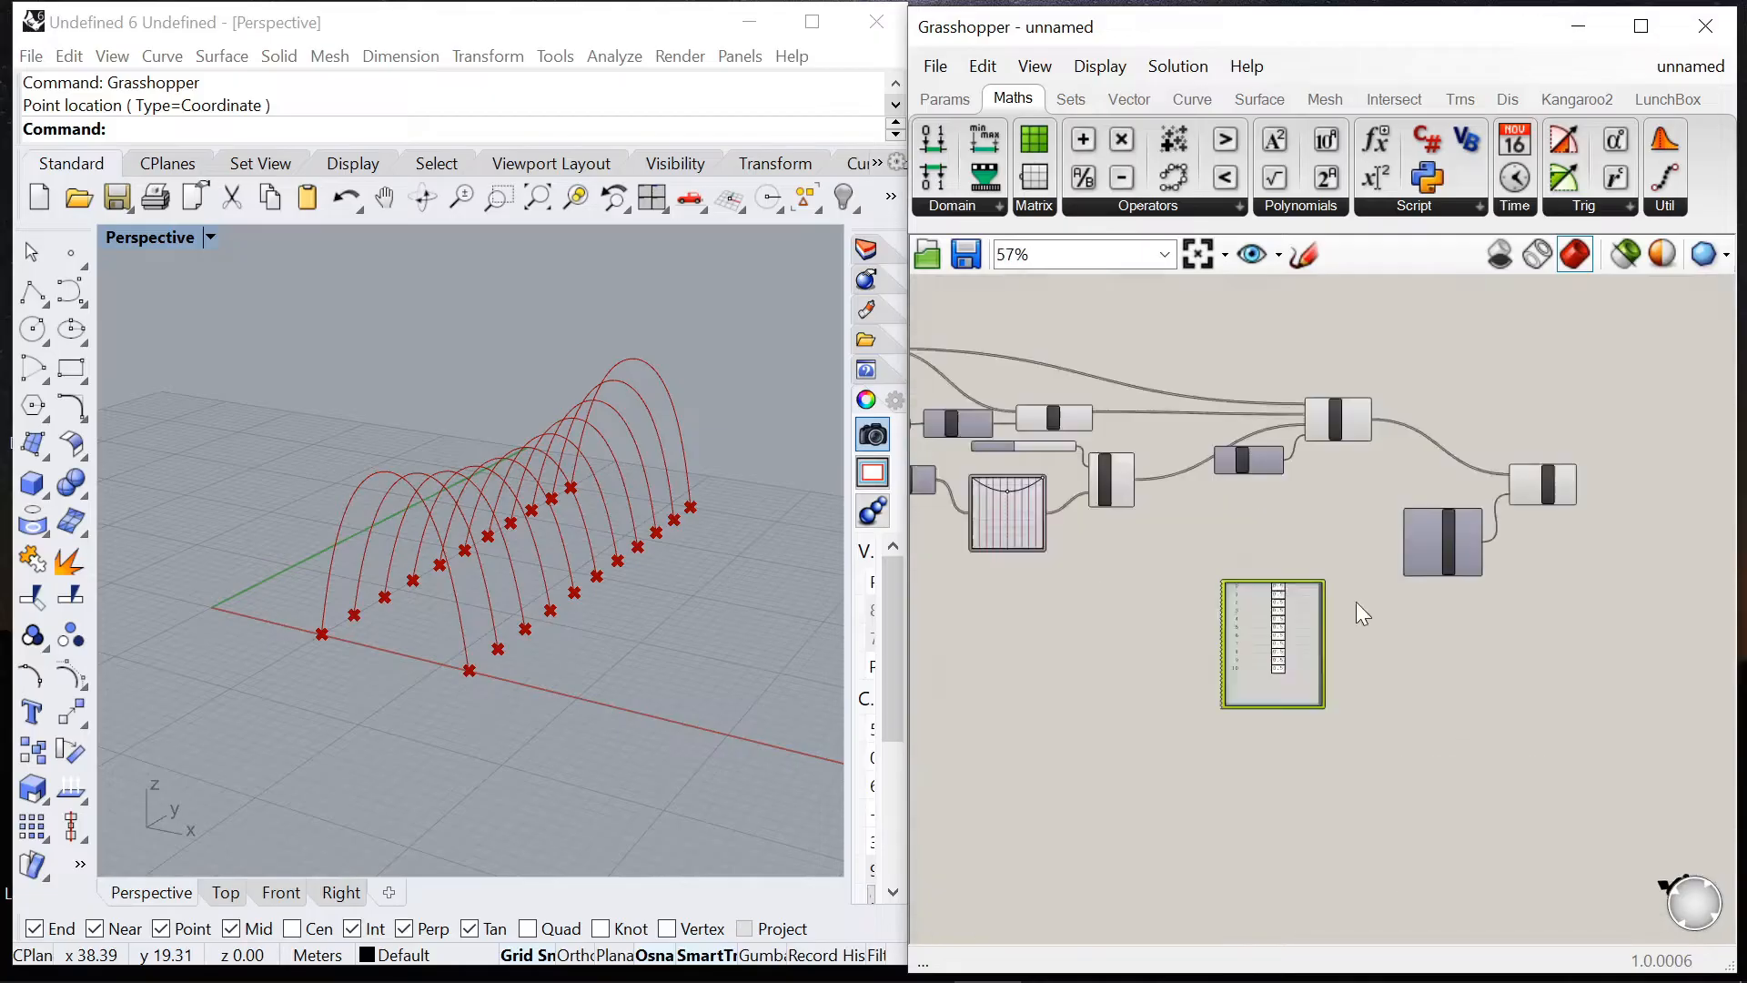
scroll(1175, 689, "up", 5)
scroll(1210, 655, "down", 2)
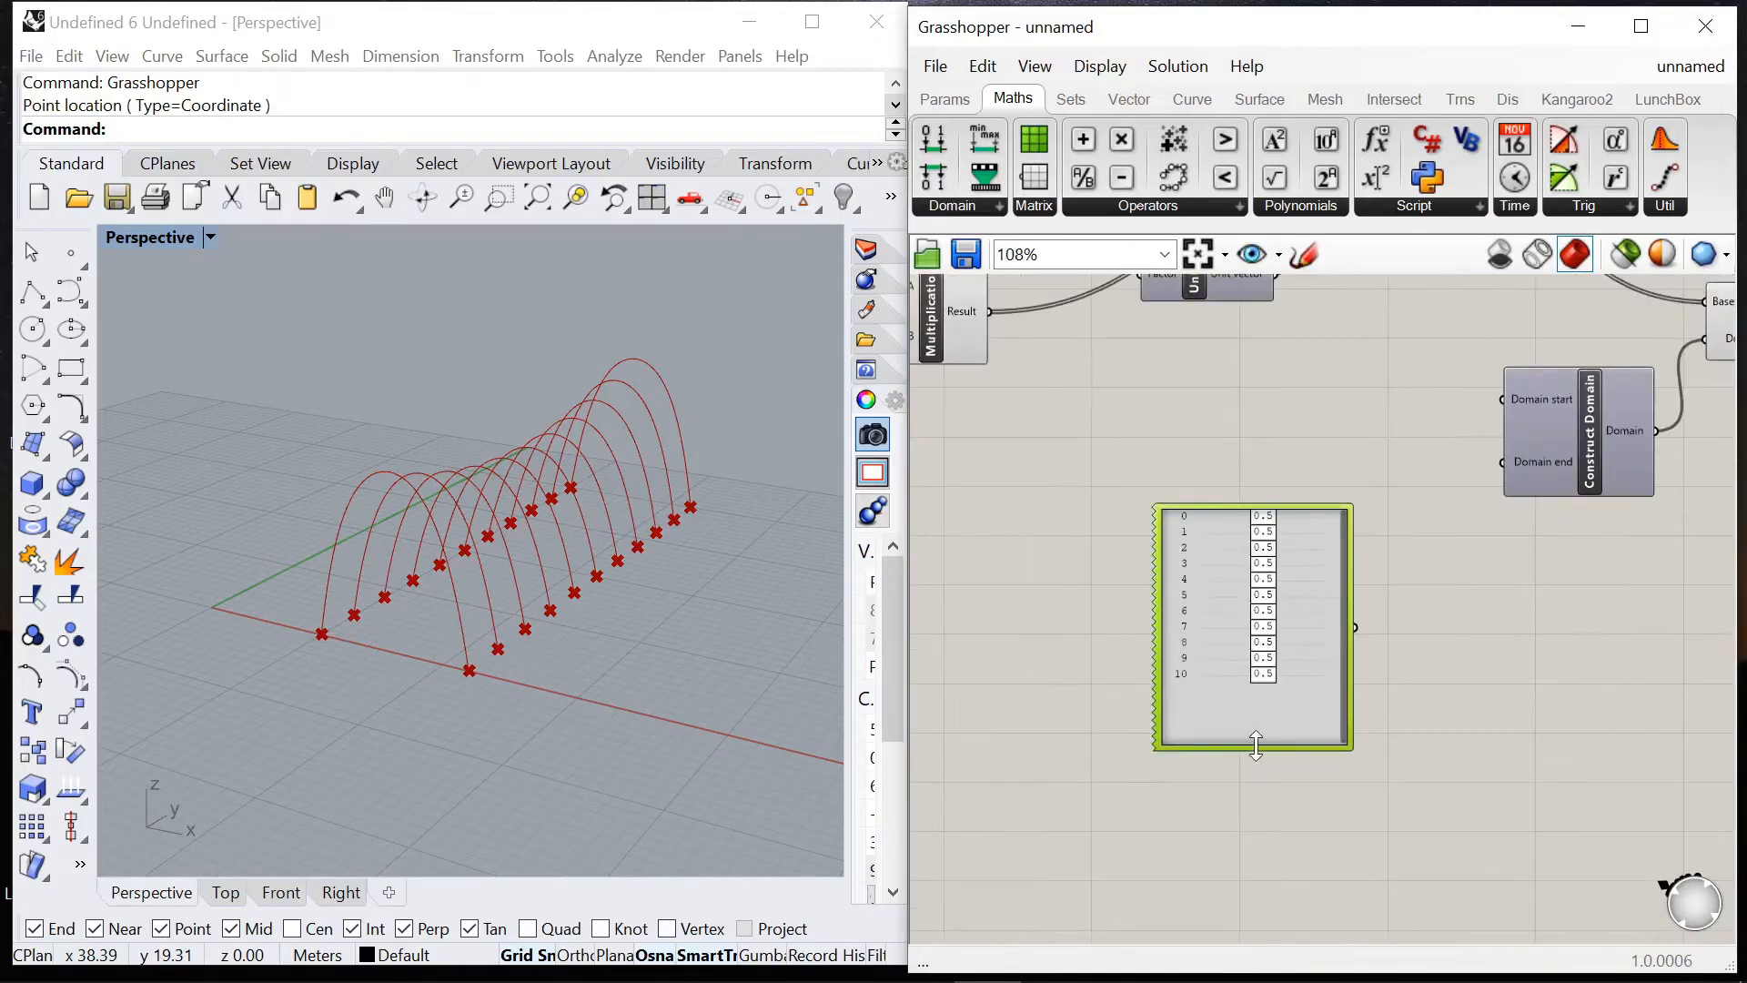
scroll(1256, 744, "down", 3)
scroll(1324, 548, "up", 4)
left_click_drag(1237, 774, 1442, 491)
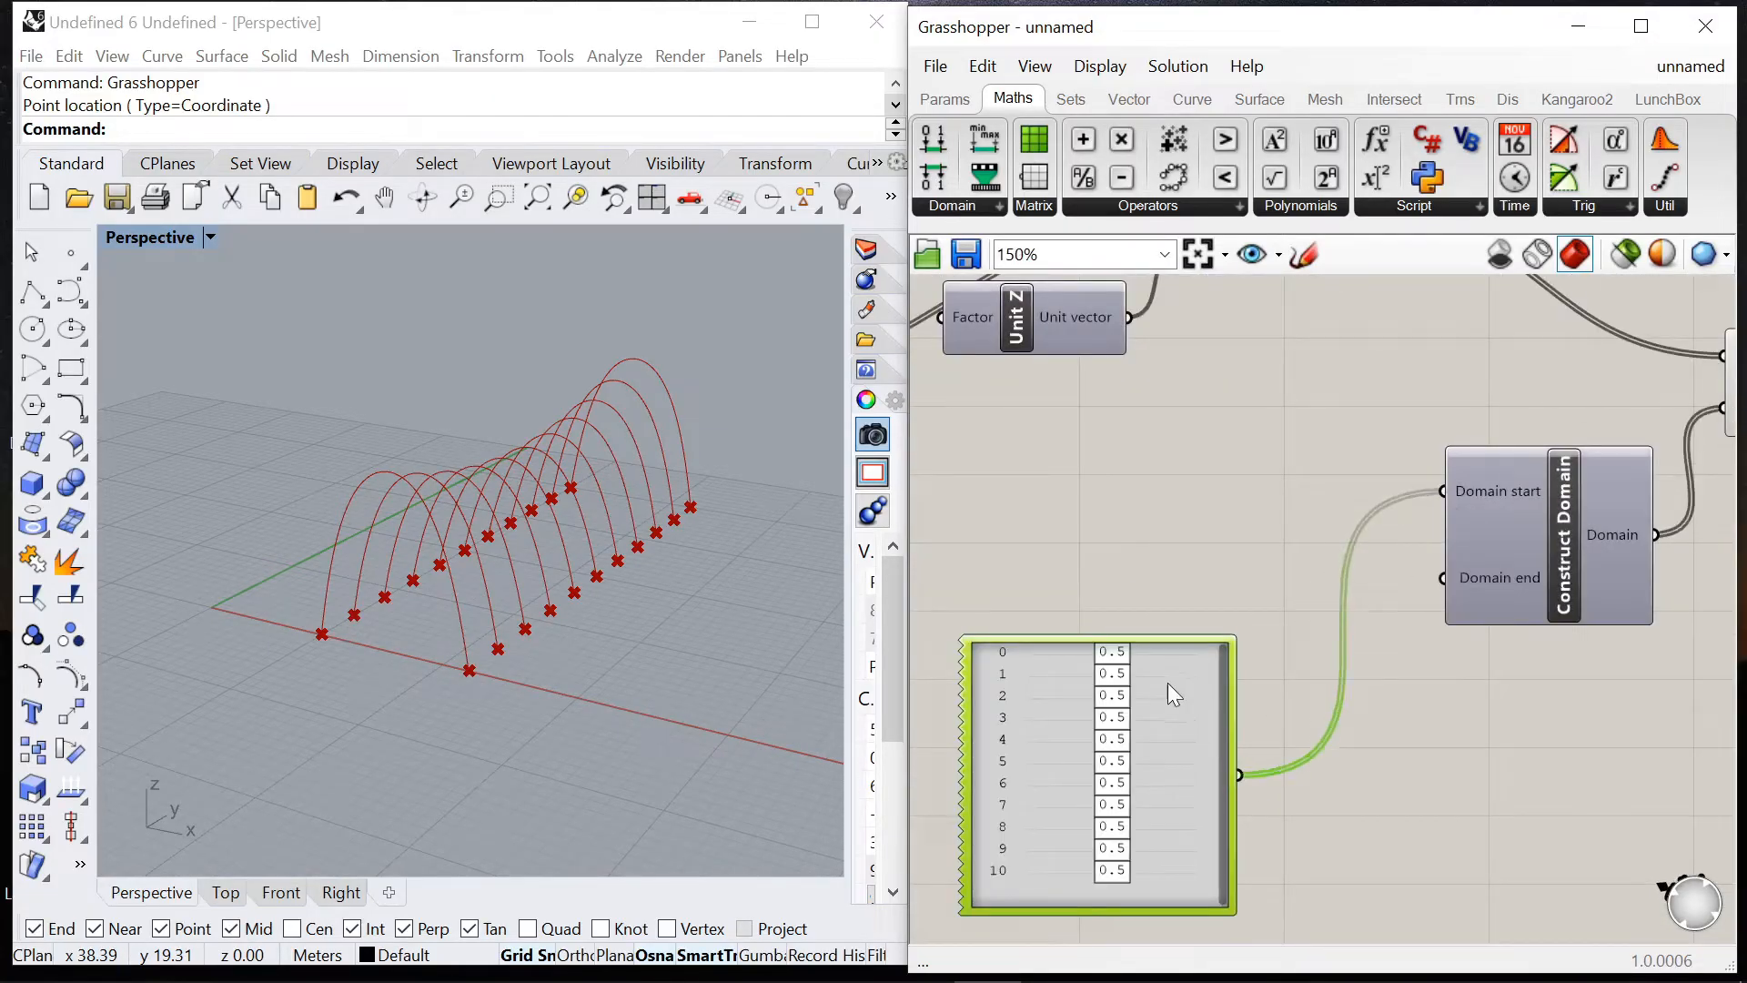
left_click_drag(1169, 684, 1145, 484)
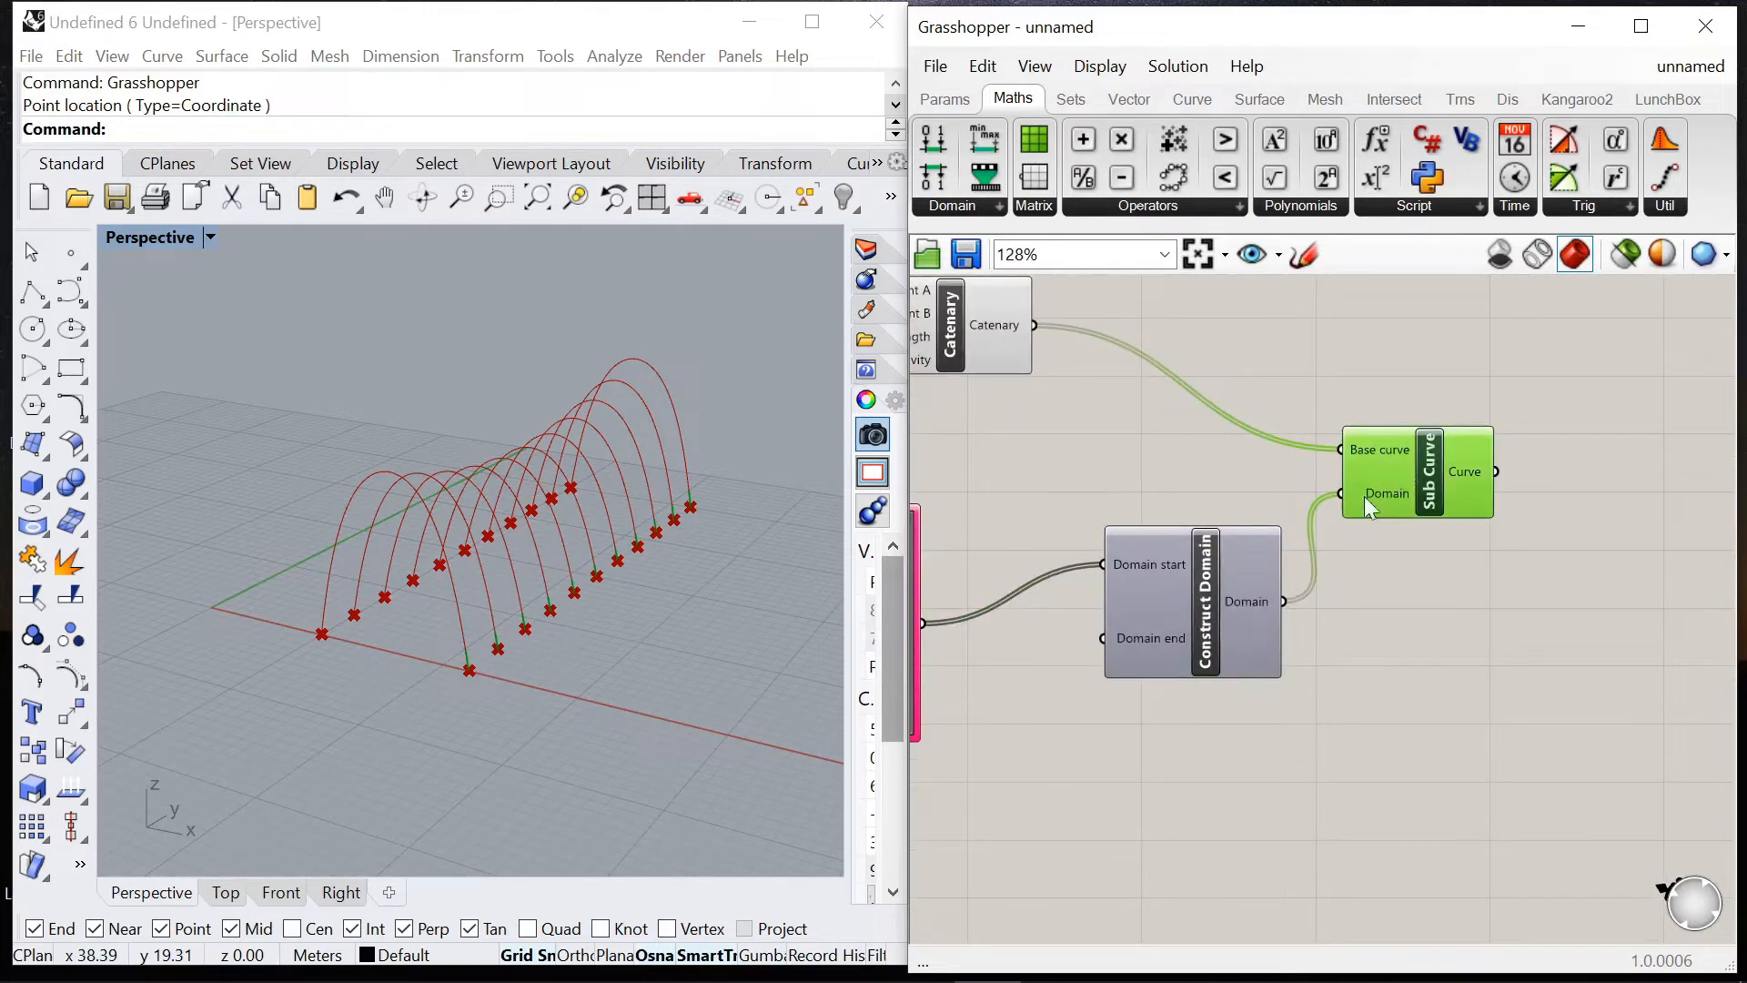
Step: Reparameterize the Base curve input of the Sub Curve component
scroll(472, 634, "up", 5)
right_click(1350, 456)
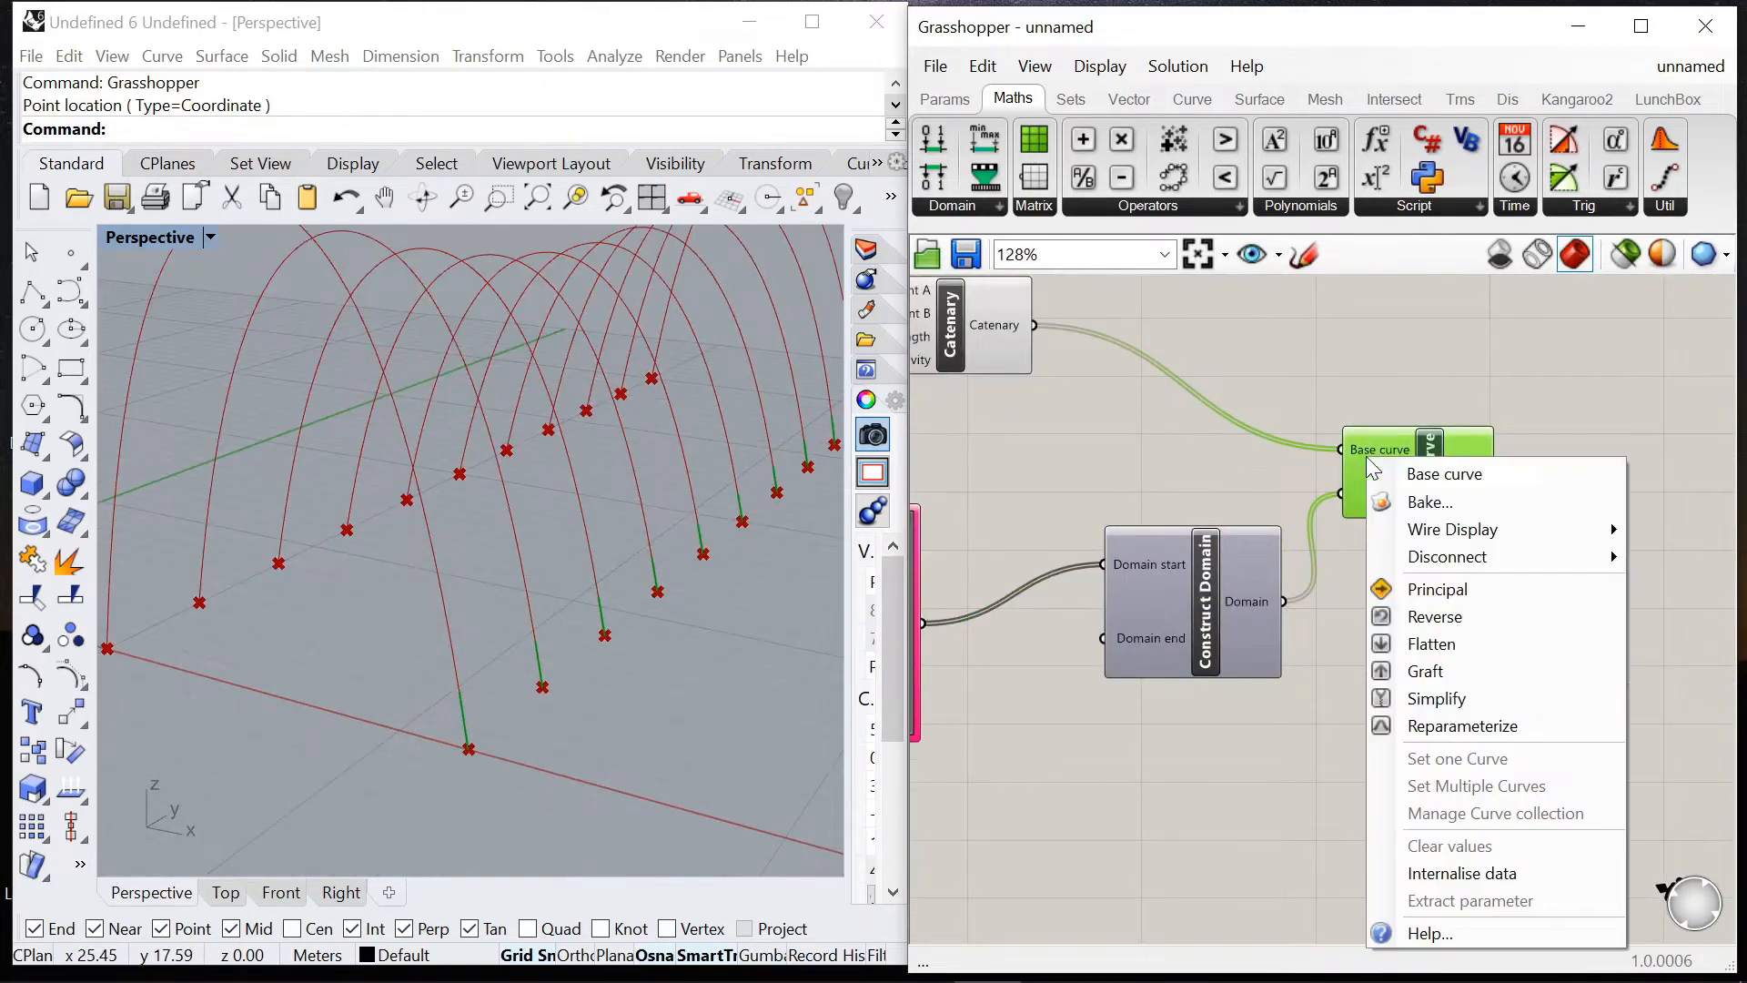
left_click(1434, 725)
Step: Set gene 0 of the Gene Pool to 0.1 and check its effect on the first arch
scroll(1435, 728, "down", 5)
scroll(1227, 637, "up", 6)
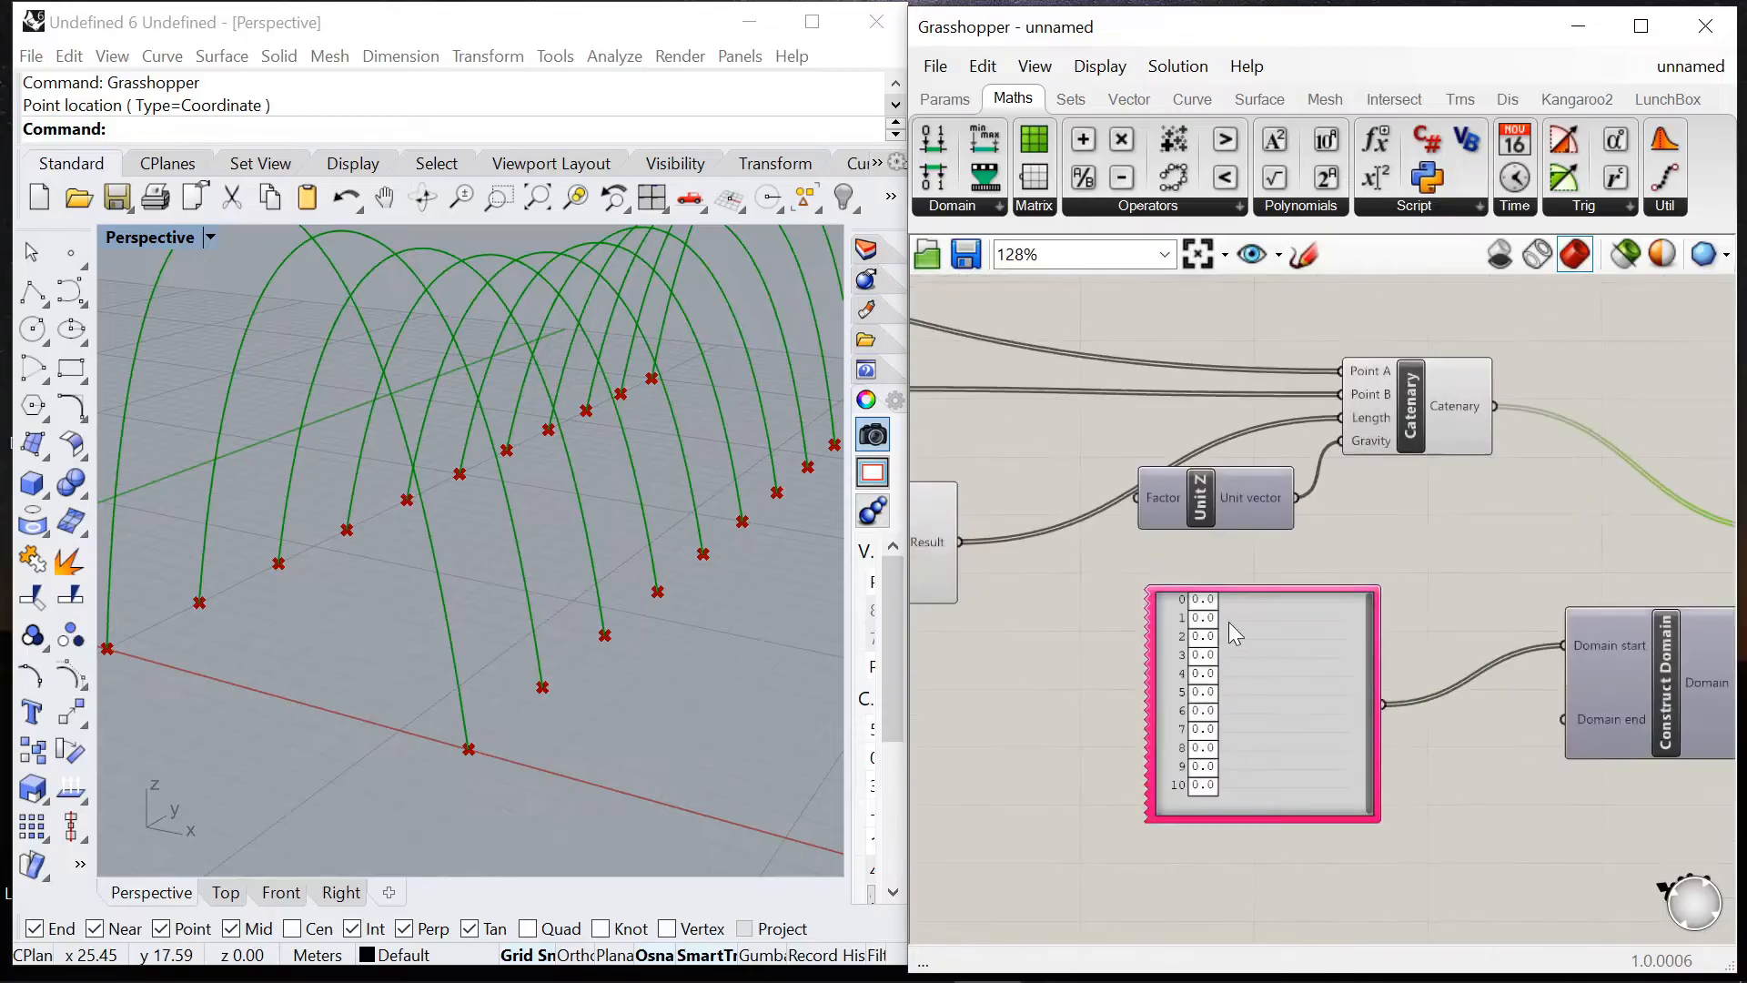
right_click_drag(564, 628, 355, 462)
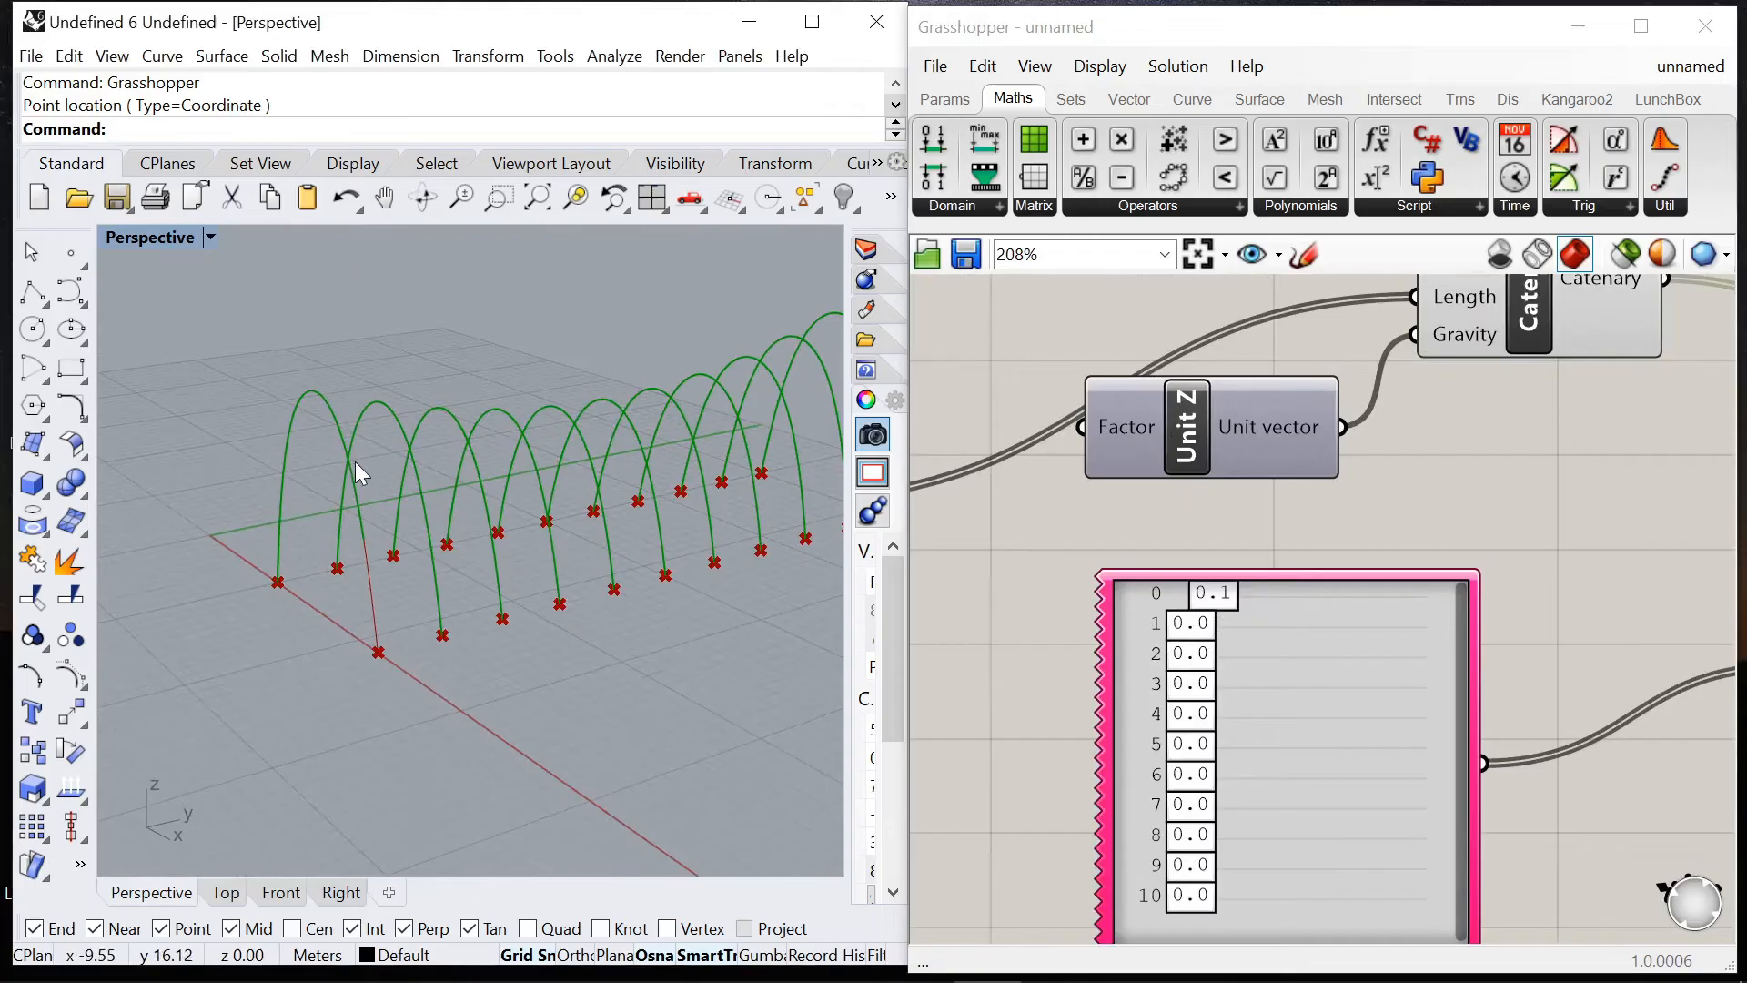
scroll(920, 511, "down", 1)
scroll(1173, 600, "up", 1)
Step: Change the Gene Pool's precision to two decimal places
right_click(1210, 626)
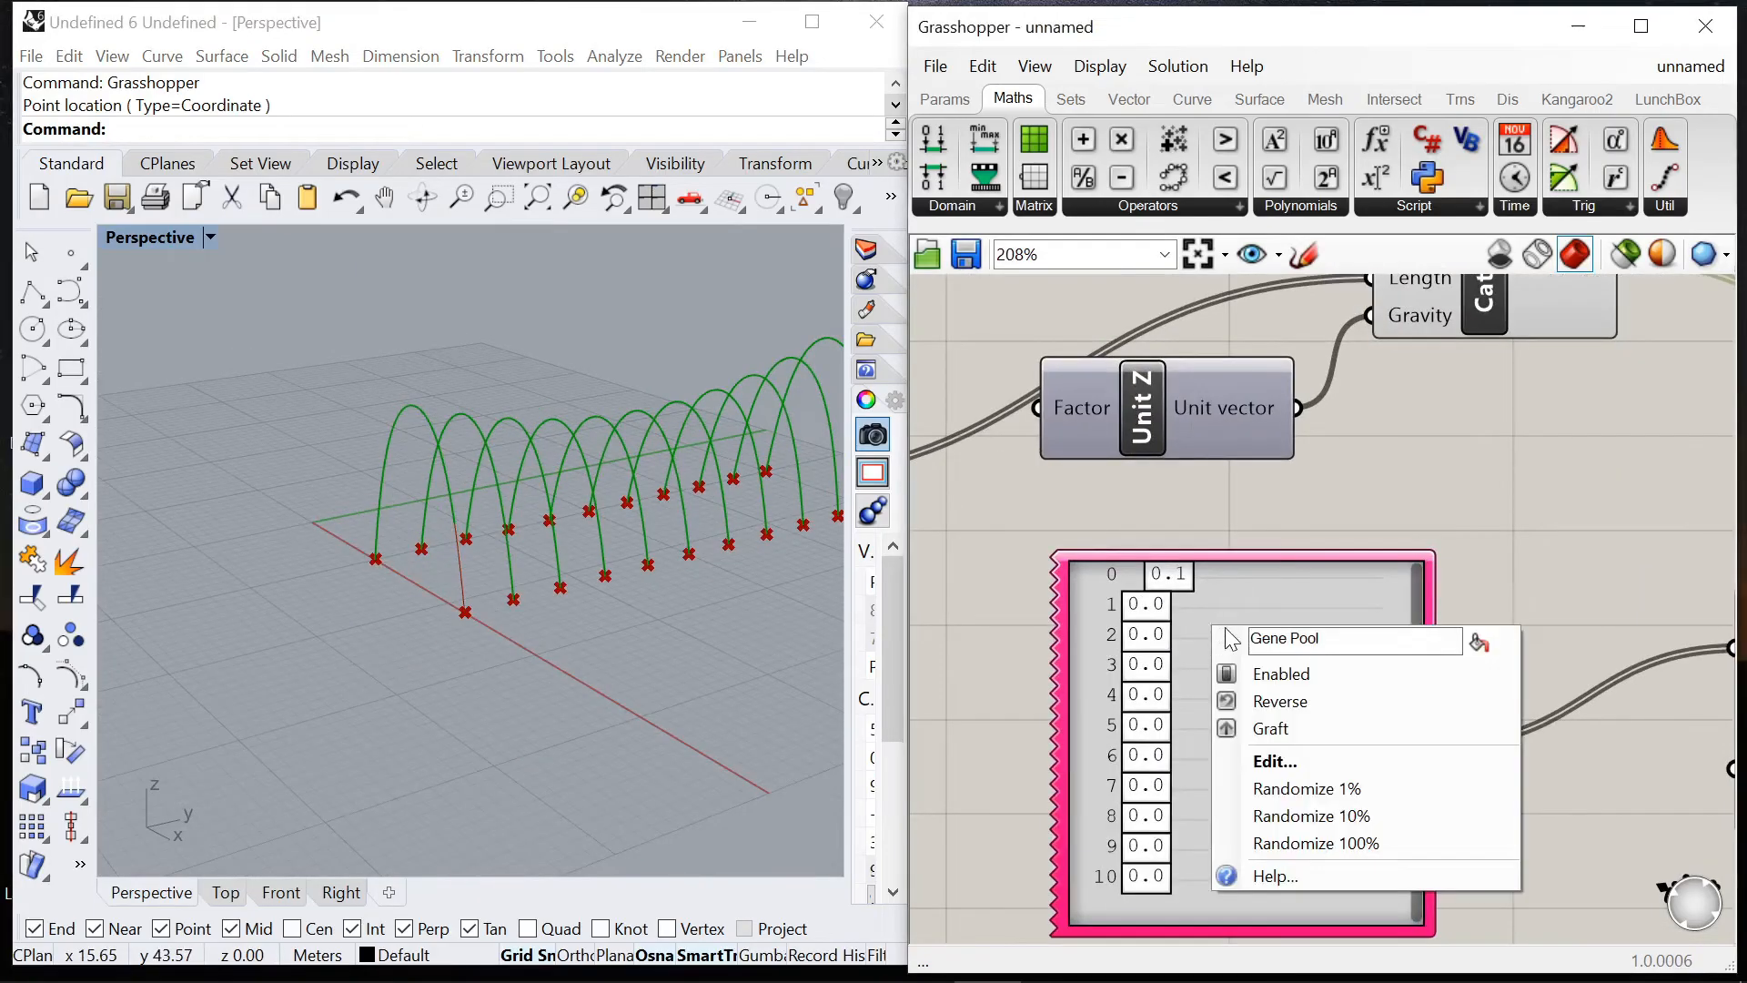
left_click(1275, 761)
left_click_drag(1213, 544, 1256, 544)
left_click(1301, 703)
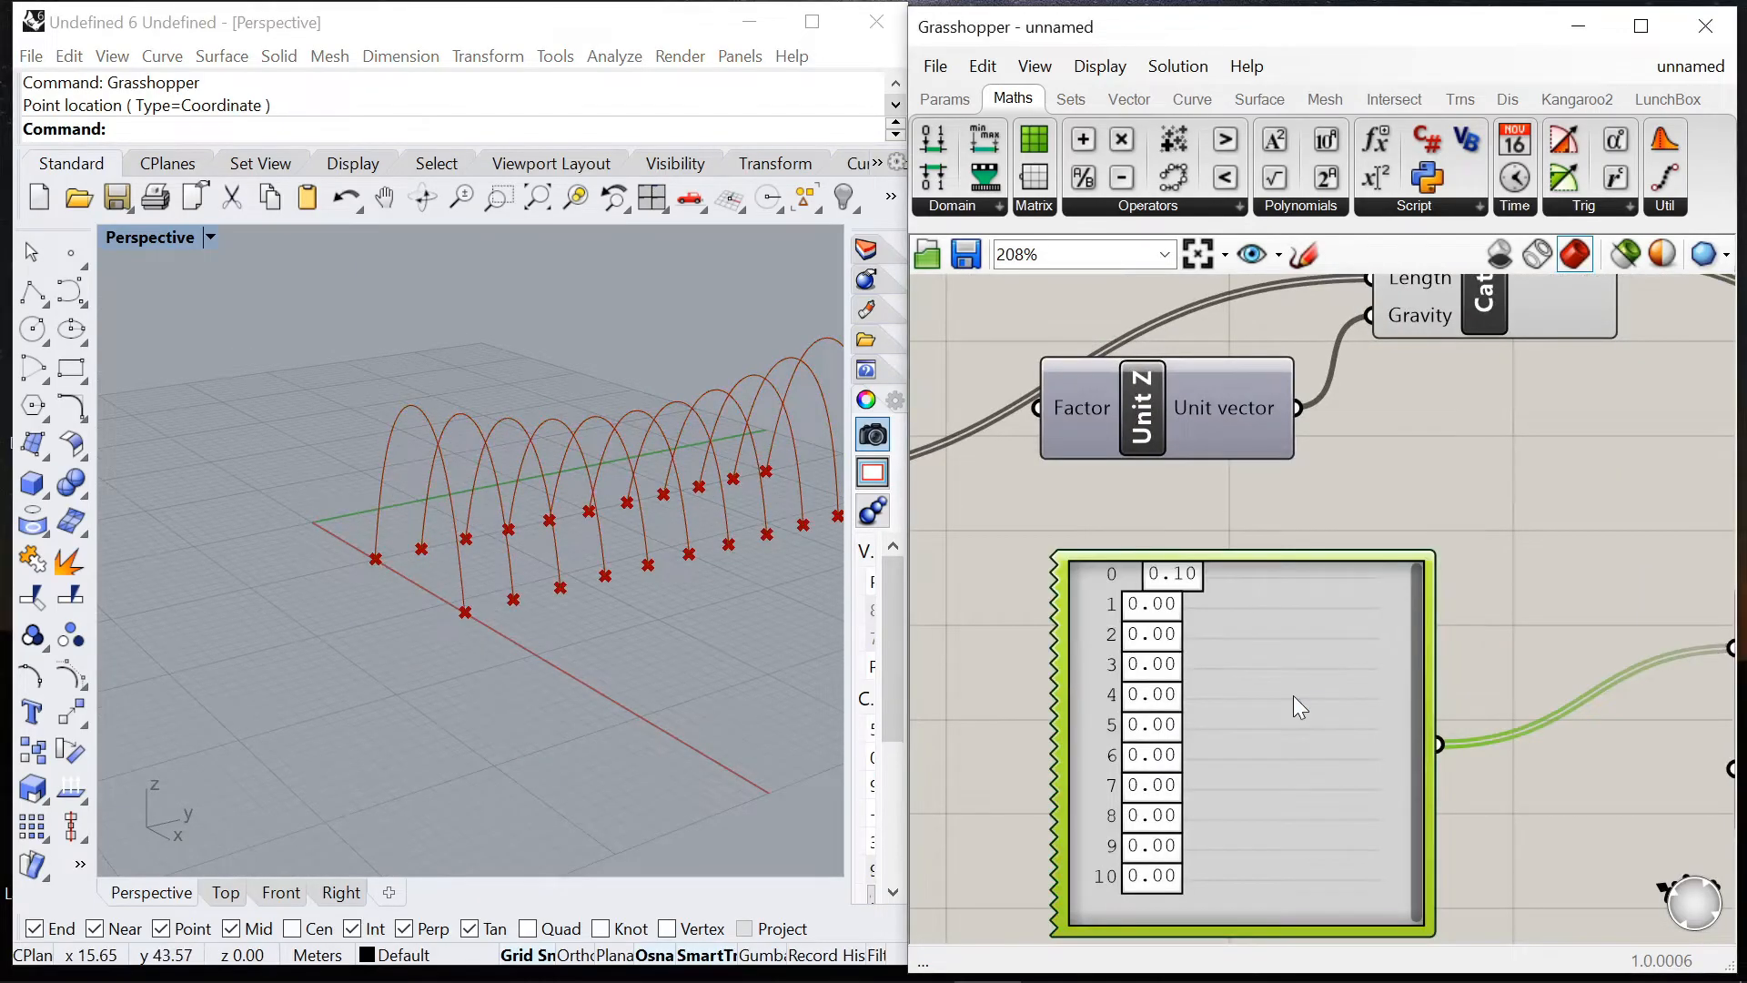
Step: Assign the expression 1-x to the Domain end input of Construct Domain
scroll(1372, 641, "down", 5)
scroll(1372, 640, "up", 5)
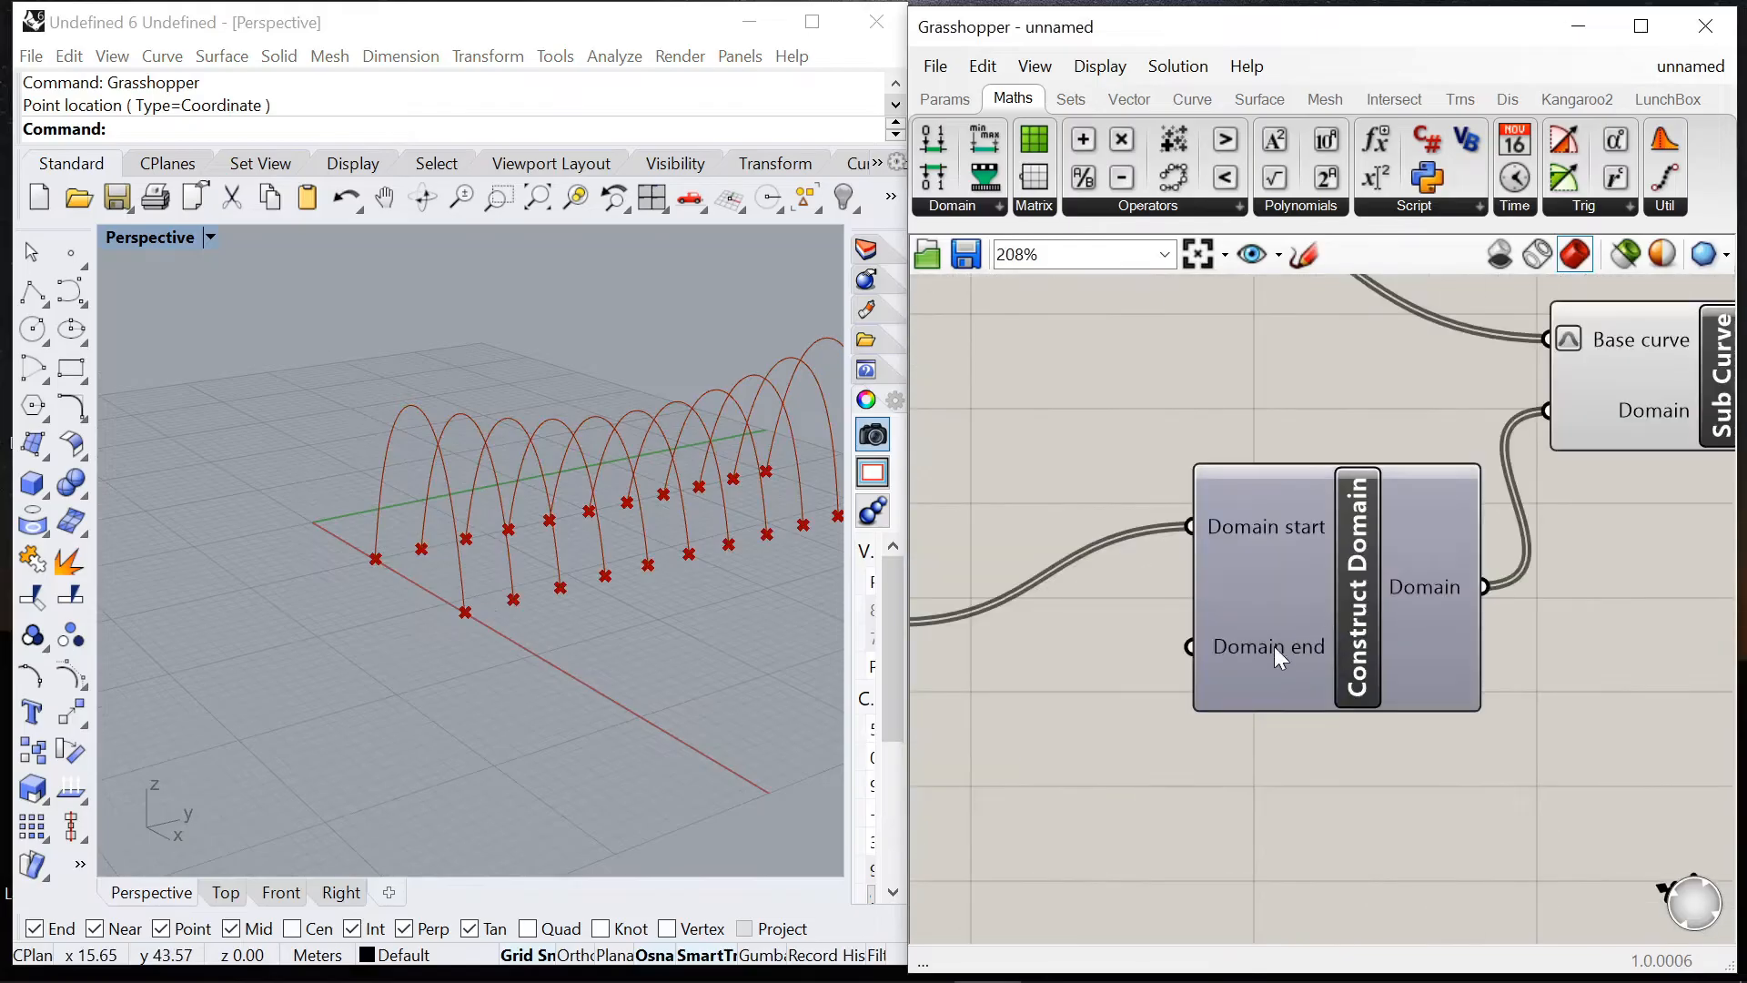
right_click(1275, 646)
scroll(1281, 615, "down", 1)
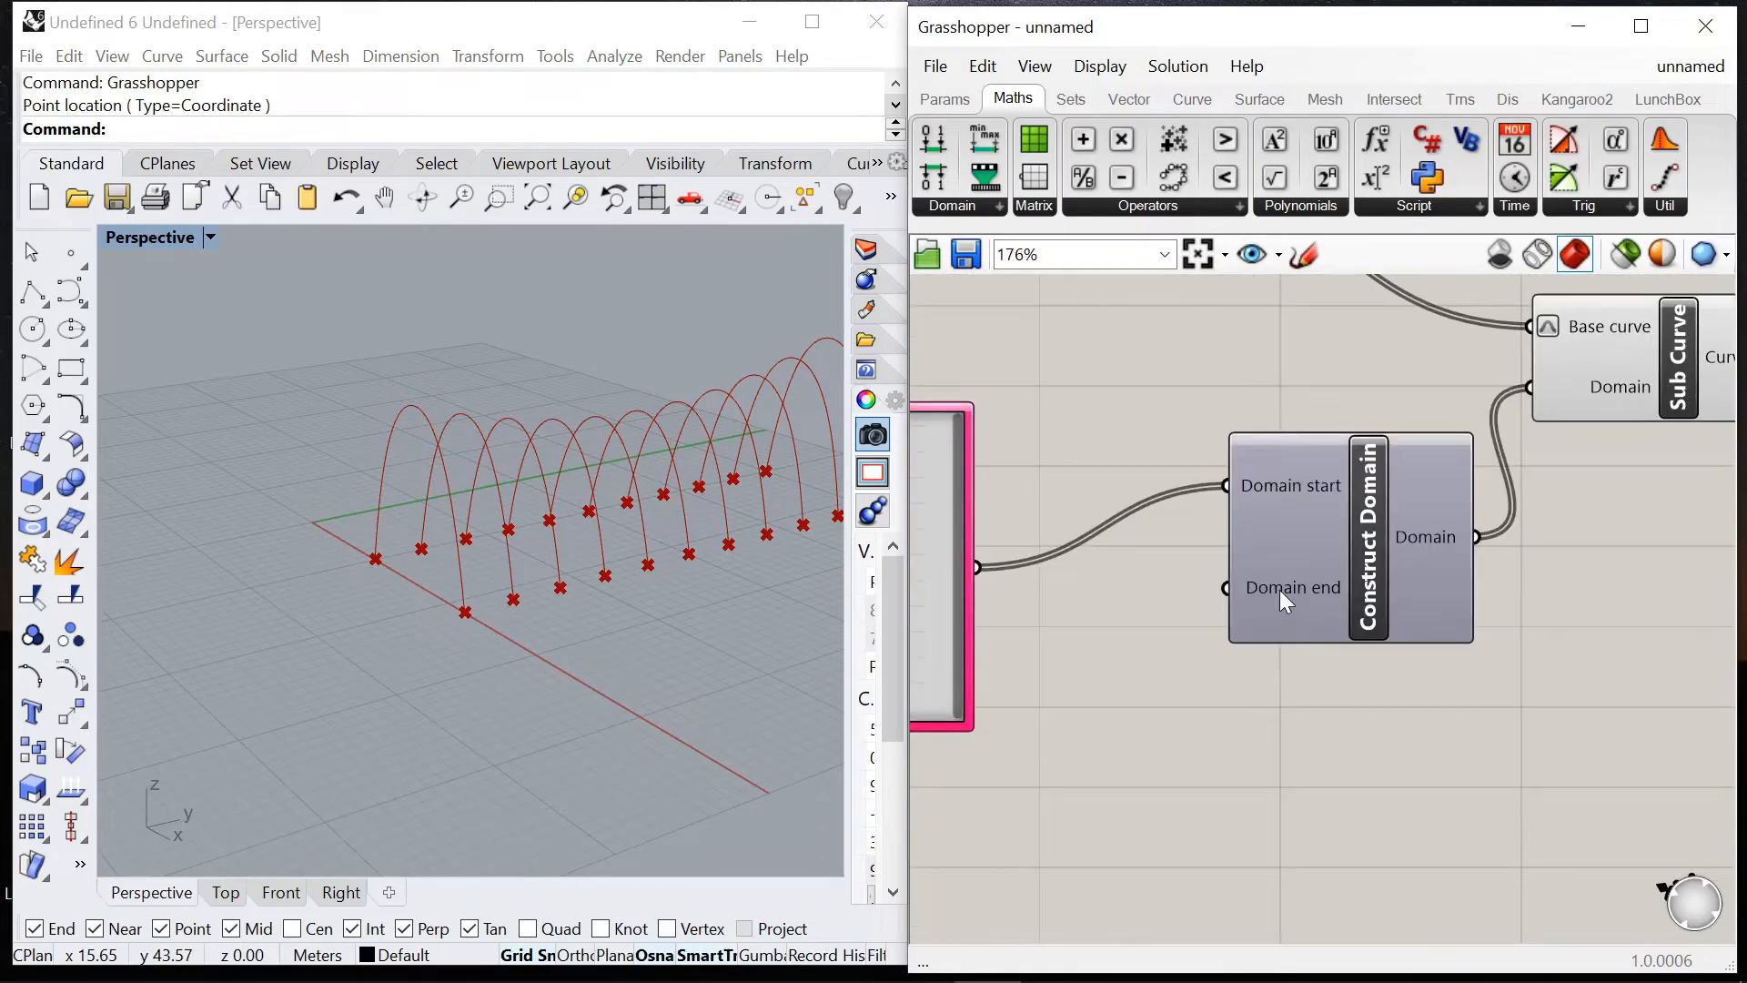
right_click(1280, 590)
mouse_move(1376, 772)
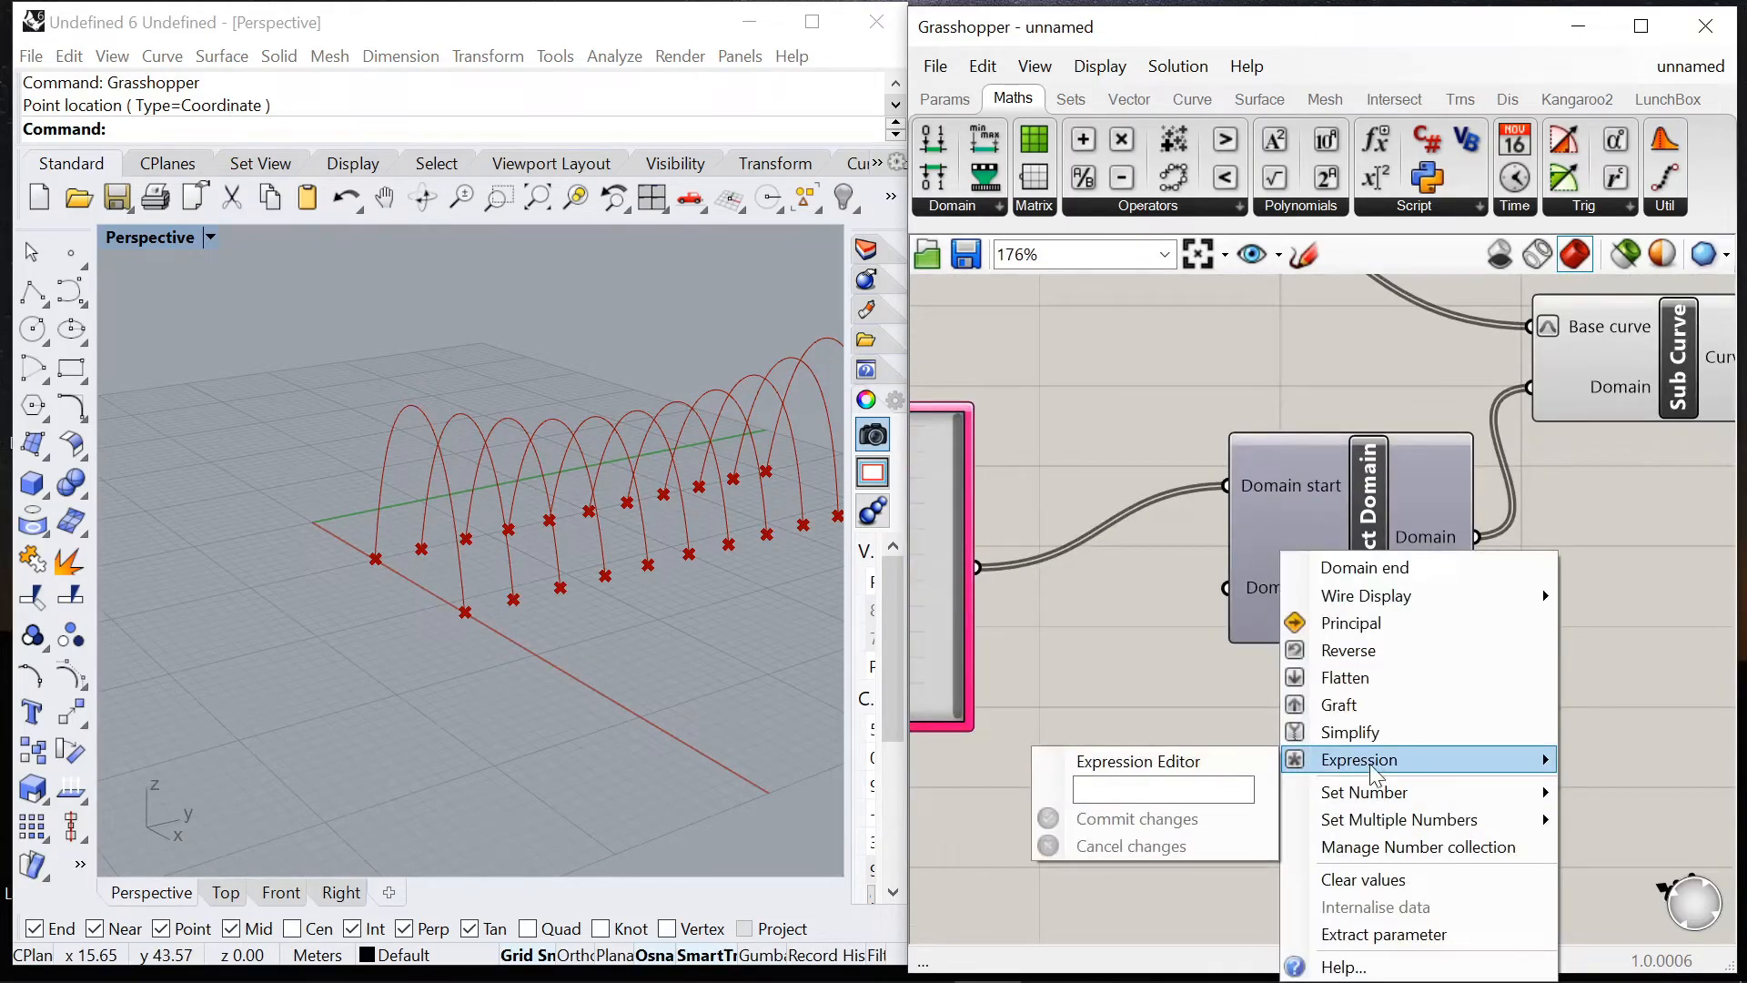
left_click(1218, 782)
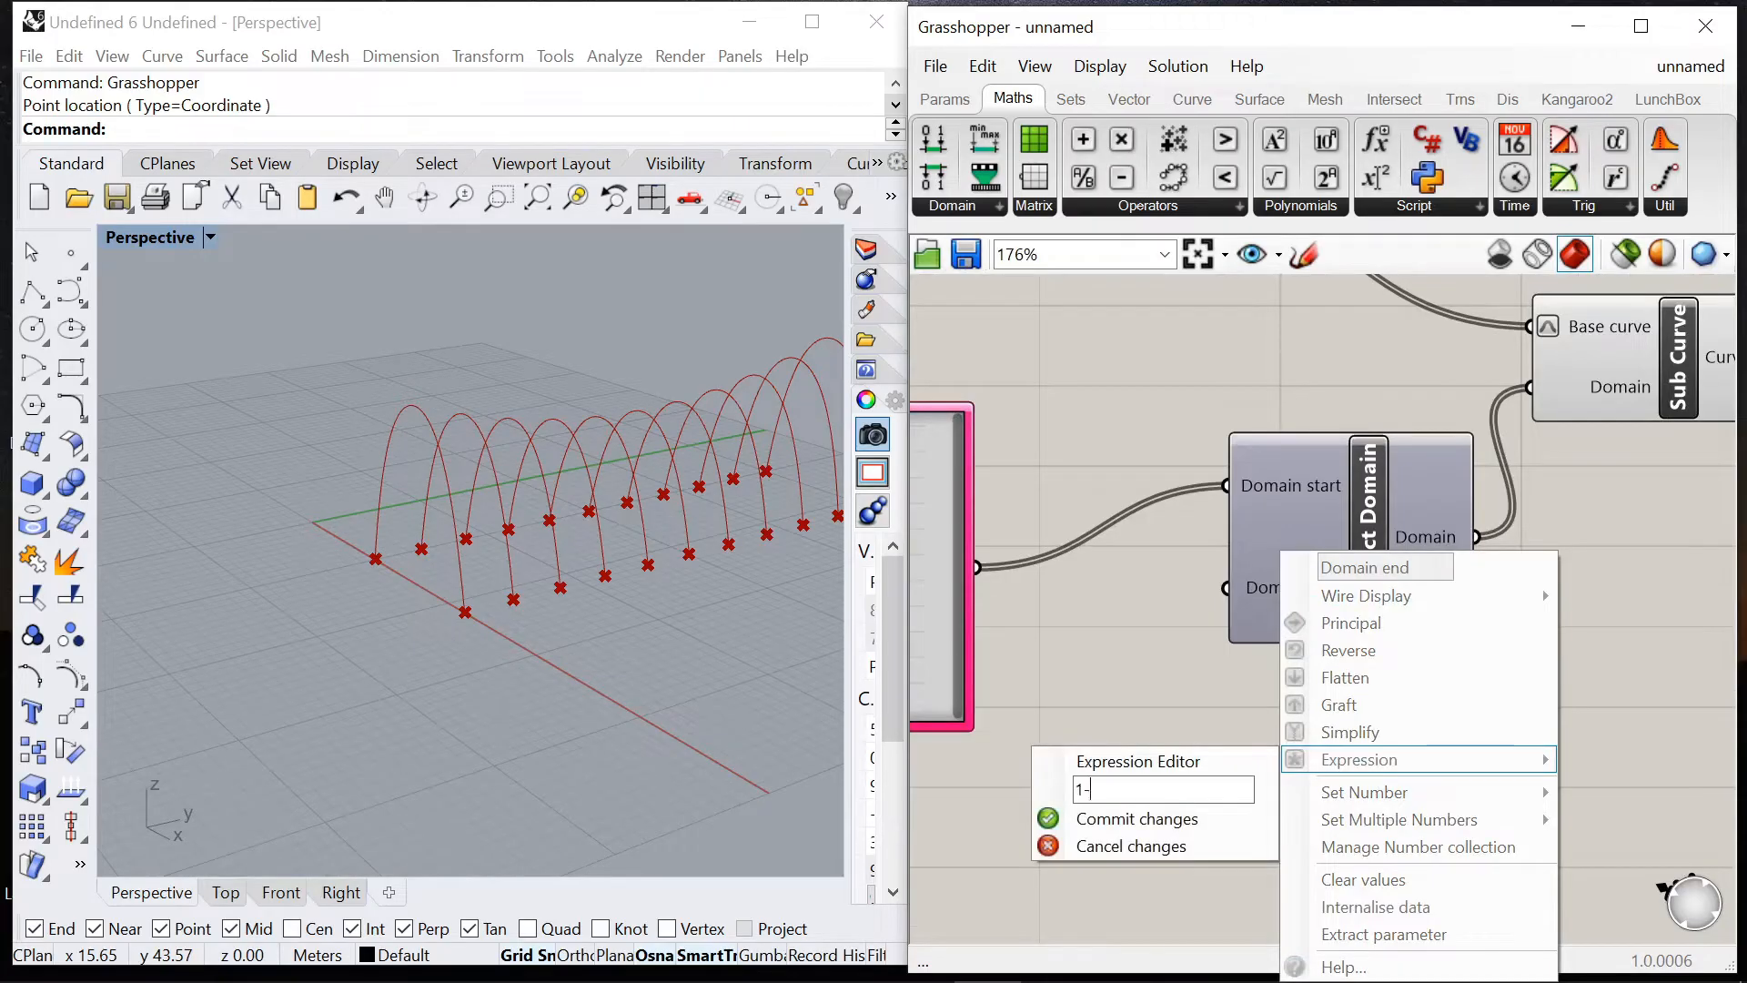
type("1-x")
left_click(1133, 818)
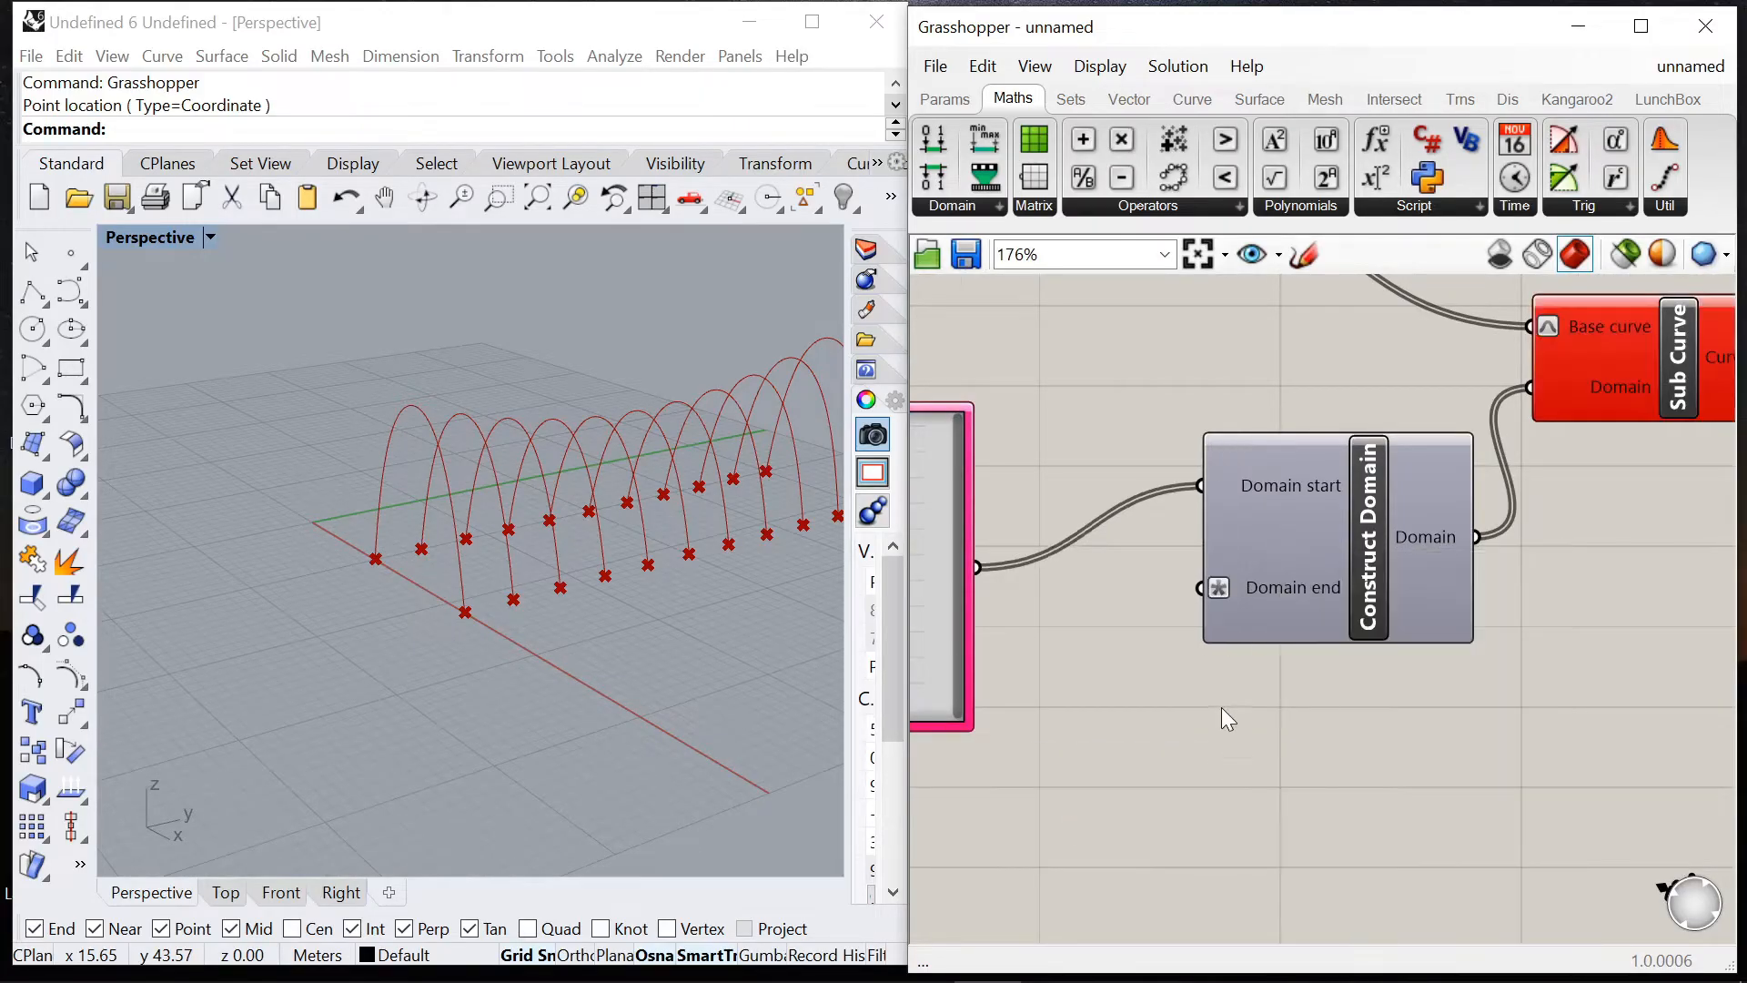
Step: Connect the Gene Pool's output to the Domain end input of Construct Domain as well
scroll(1221, 707, "down", 2)
scroll(1389, 582, "down", 1)
left_click(1572, 535)
left_click_drag(1263, 659, 1348, 661)
scroll(1345, 662, "down", 1)
right_click_drag(1010, 671, 1127, 676)
left_click_drag(1127, 676, 1223, 675)
scroll(1221, 677, "up", 3)
scroll(1200, 671, "up", 2)
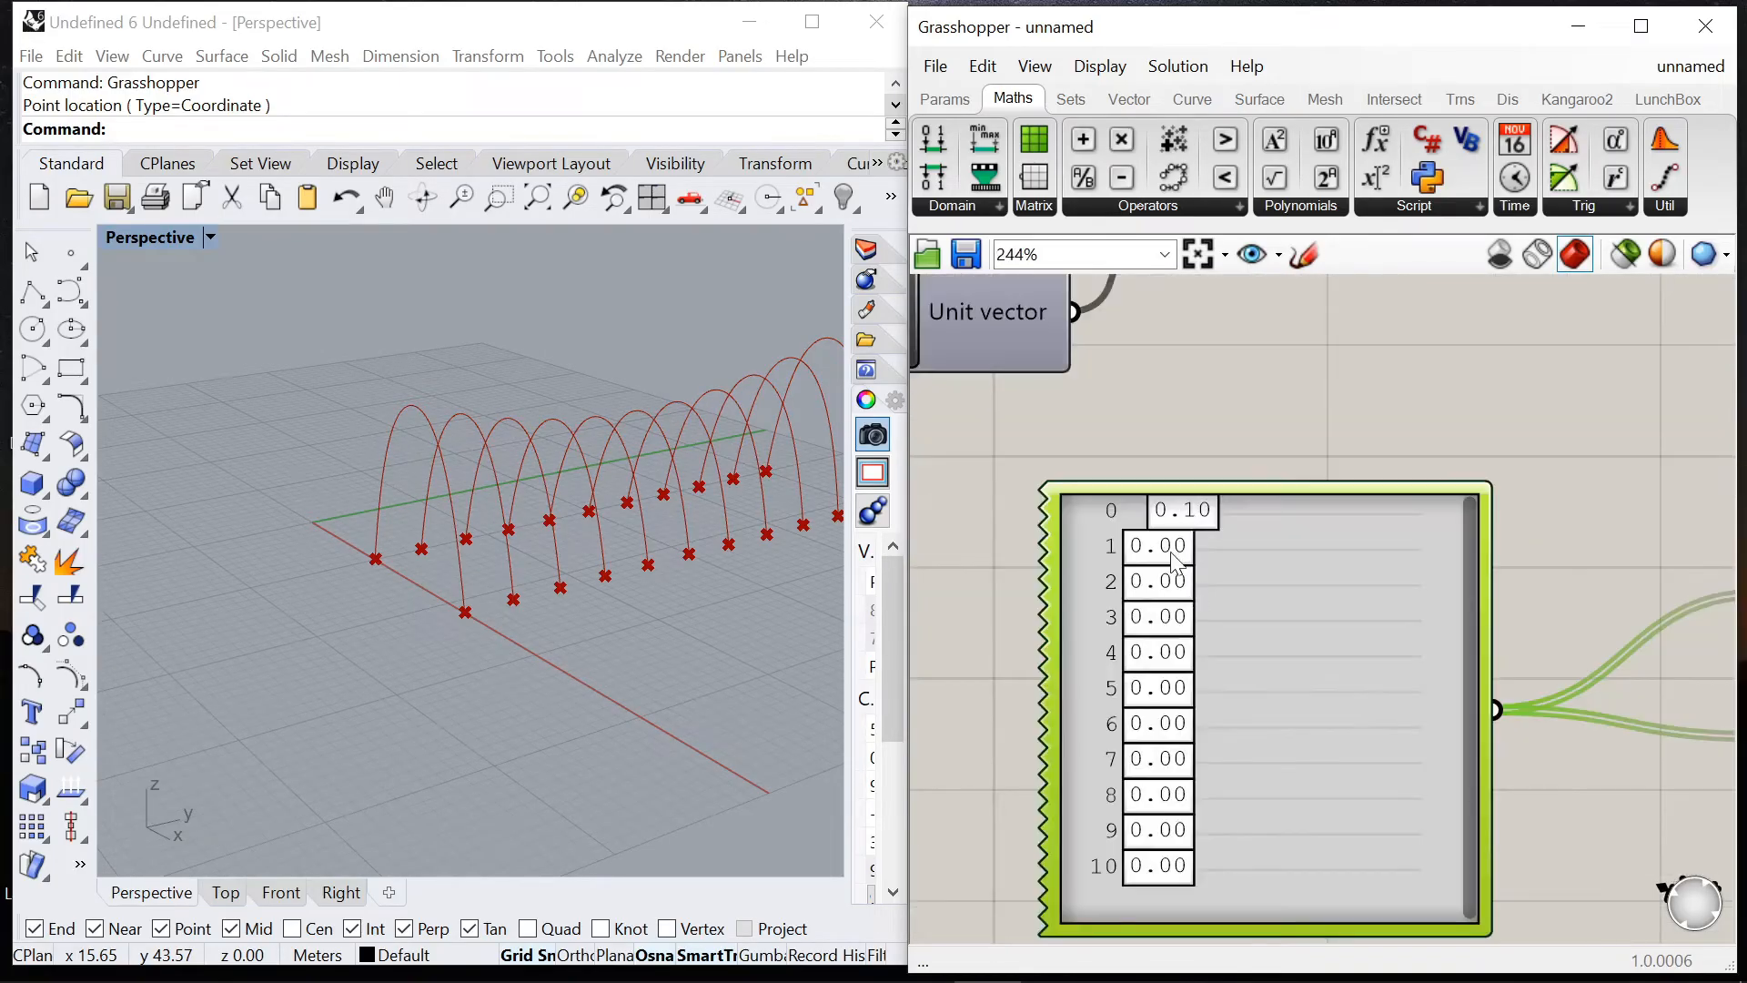
Step: Highlight the Sub Curve result and set gene 0 to 0.30 and gene 1 to 0.15
scroll(1176, 561, "down", 4)
left_click(1534, 479)
scroll(1015, 553, "up", 2)
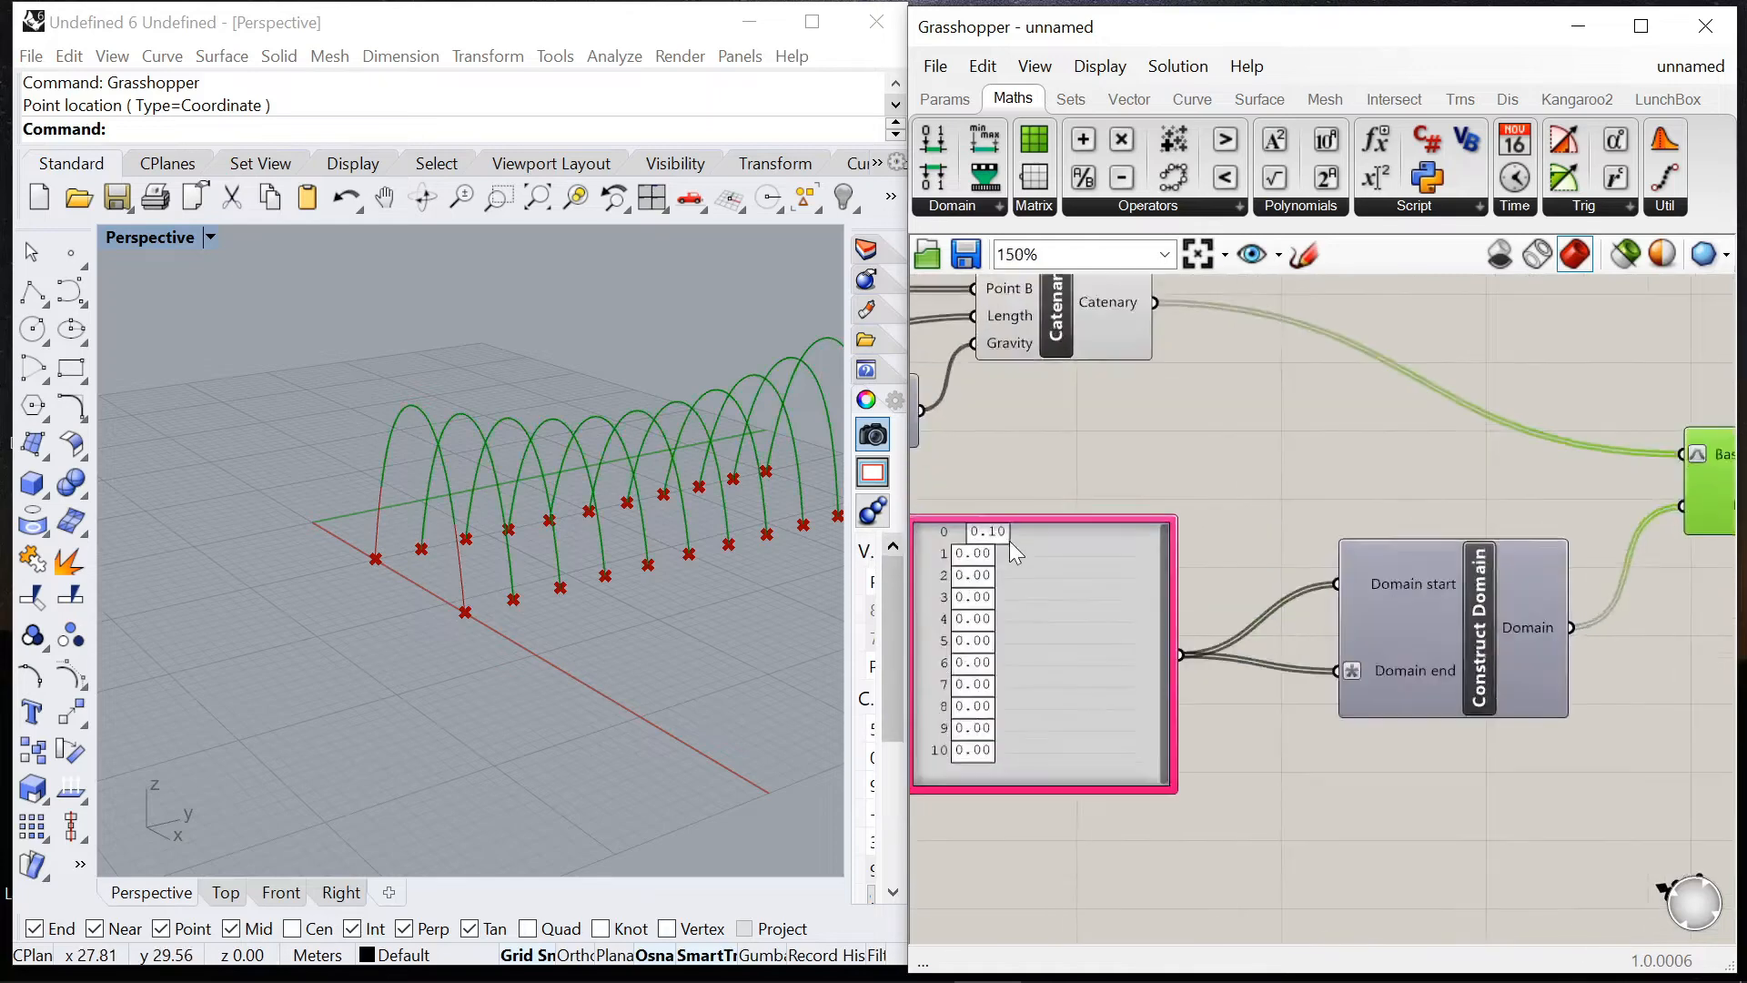
scroll(1011, 545, "up", 2)
scroll(1005, 542, "up", 2)
left_click_drag(1006, 535, 1057, 539)
right_click_drag(946, 473, 1080, 458)
left_click_drag(1035, 568, 1127, 585)
left_click_drag(1036, 624, 1076, 626)
Step: Set genes 3 to 7 to 0.10, 0.12, 0.15, 0.12 and 0.10, gene 9 to 0.15 and gene 10 to 0.30
right_click_drag(640, 503, 543, 556)
scroll(633, 537, "down", 4)
scroll(1055, 651, "up", 2)
scroll(1010, 485, "down", 6)
scroll(565, 500, "up", 6)
mouse_move(1046, 531)
left_mouse_down()
mouse_move(992, 534)
mouse_move(1057, 508)
left_mouse_up()
scroll(1054, 518, "up", 1)
right_click_drag(628, 631, 523, 608)
left_click_drag(1035, 572, 1058, 727)
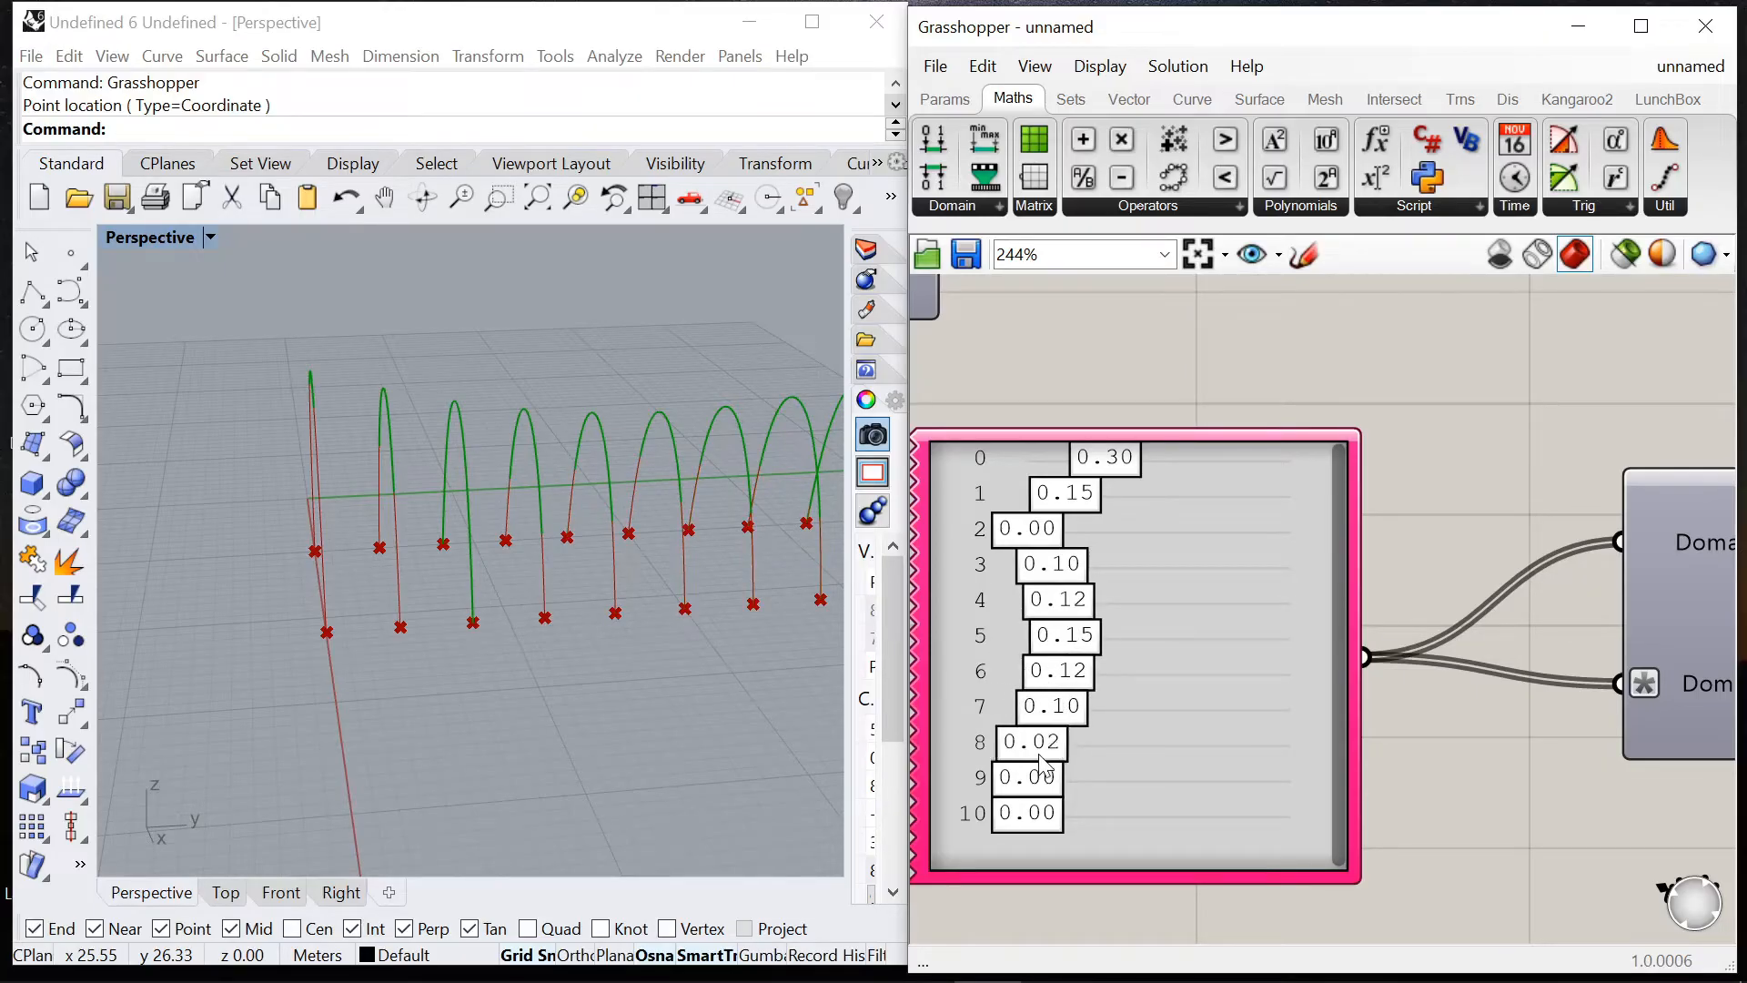
left_click_drag(1021, 790, 1112, 835)
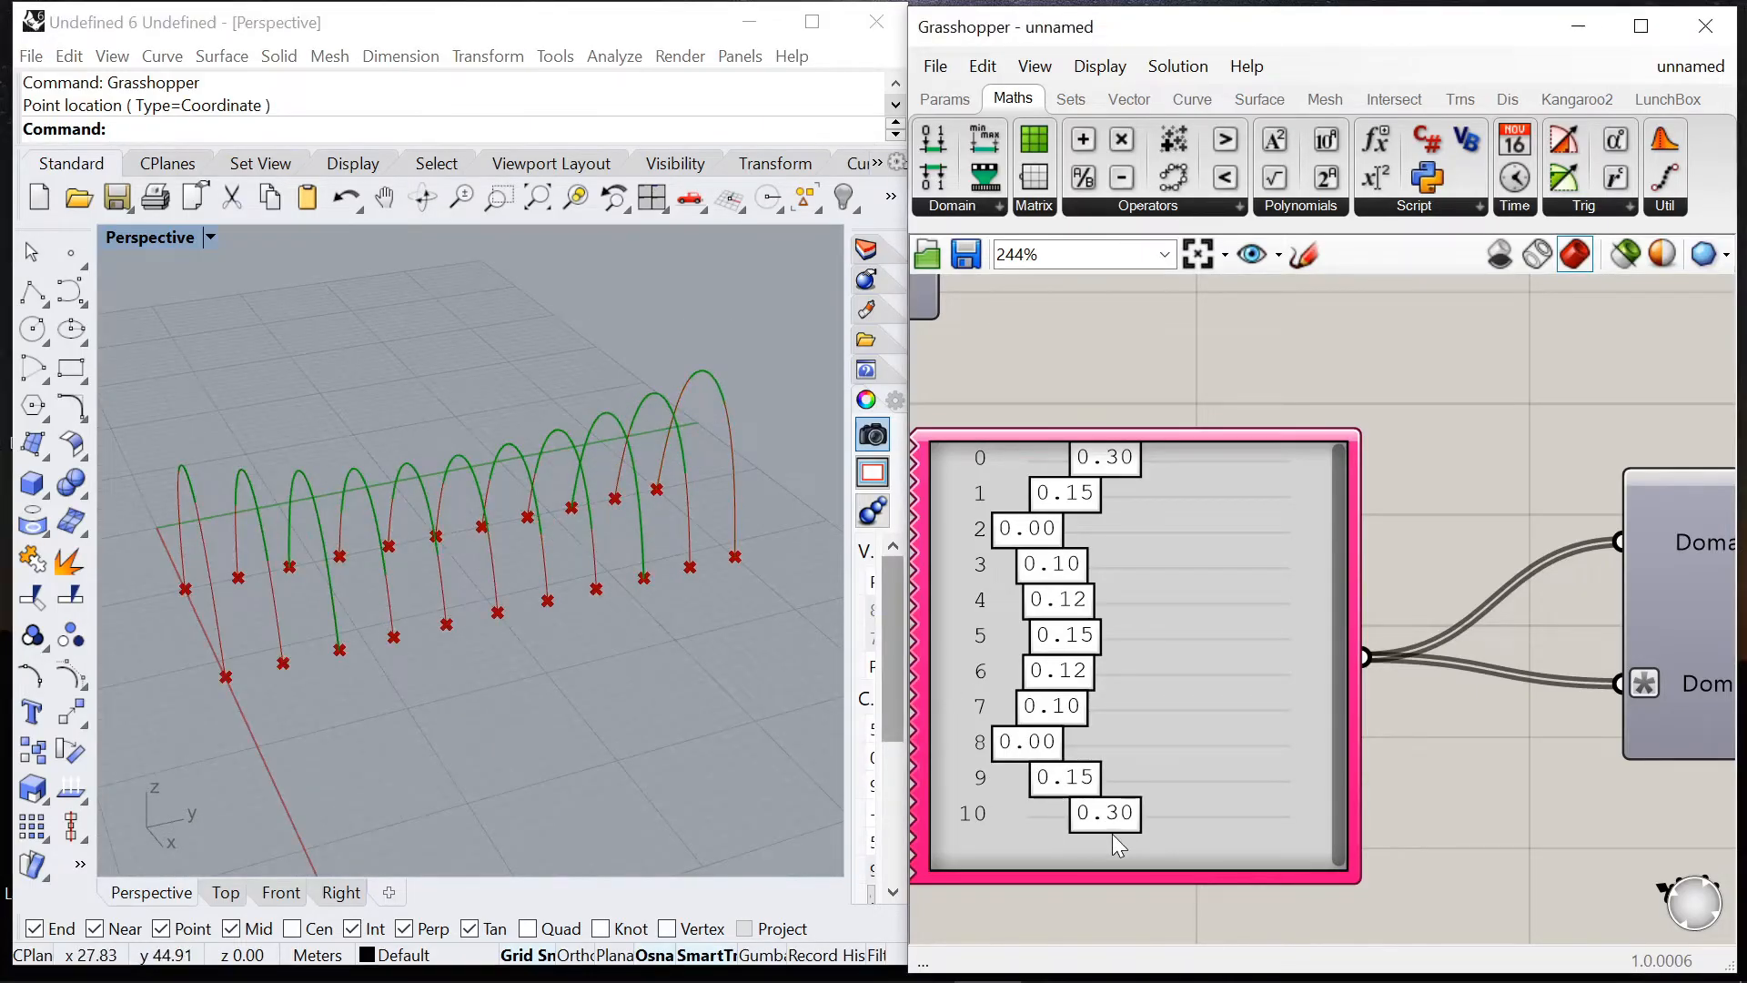
Step: Hide the preview of the Catenary component so only the trimmed arches are displayed
scroll(1112, 833, "down", 5)
left_click(1243, 391)
right_click(1345, 306)
left_click(1398, 341)
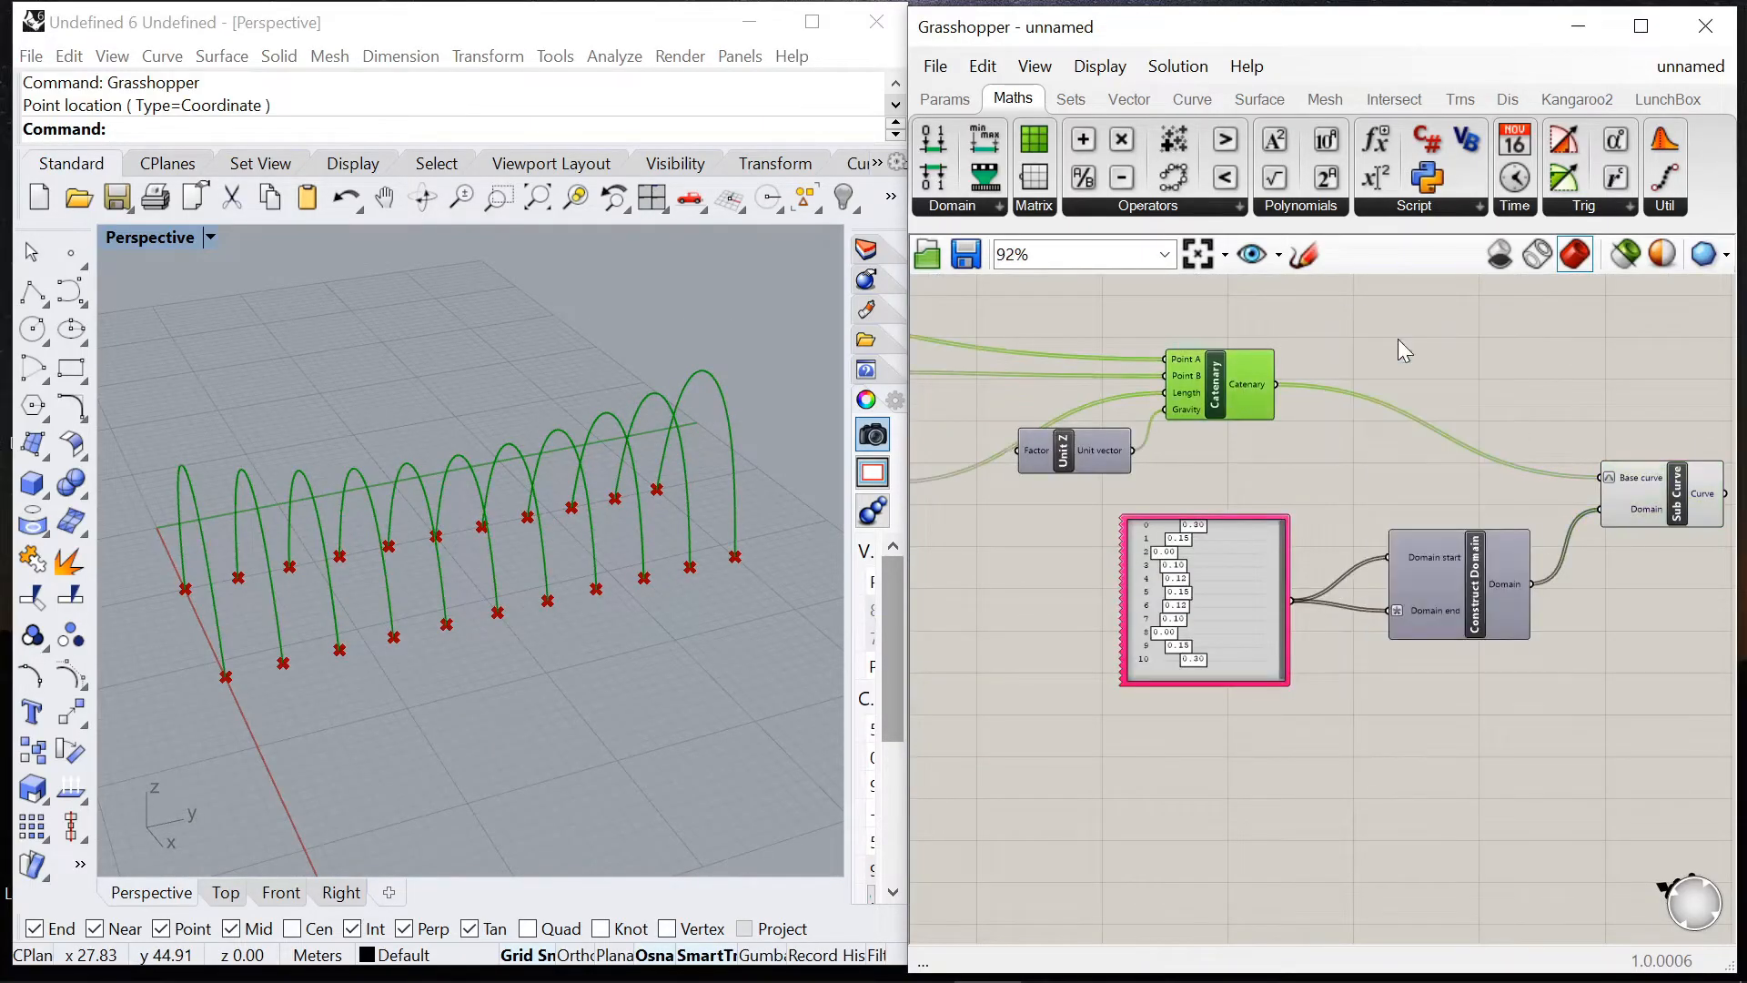
right_click_drag(495, 631, 468, 609)
Step: Fine-tune the middle genes of the Gene Pool, lowering gene 3 to 0.05 and gene 4 to 0.10
scroll(1195, 582, "up", 6)
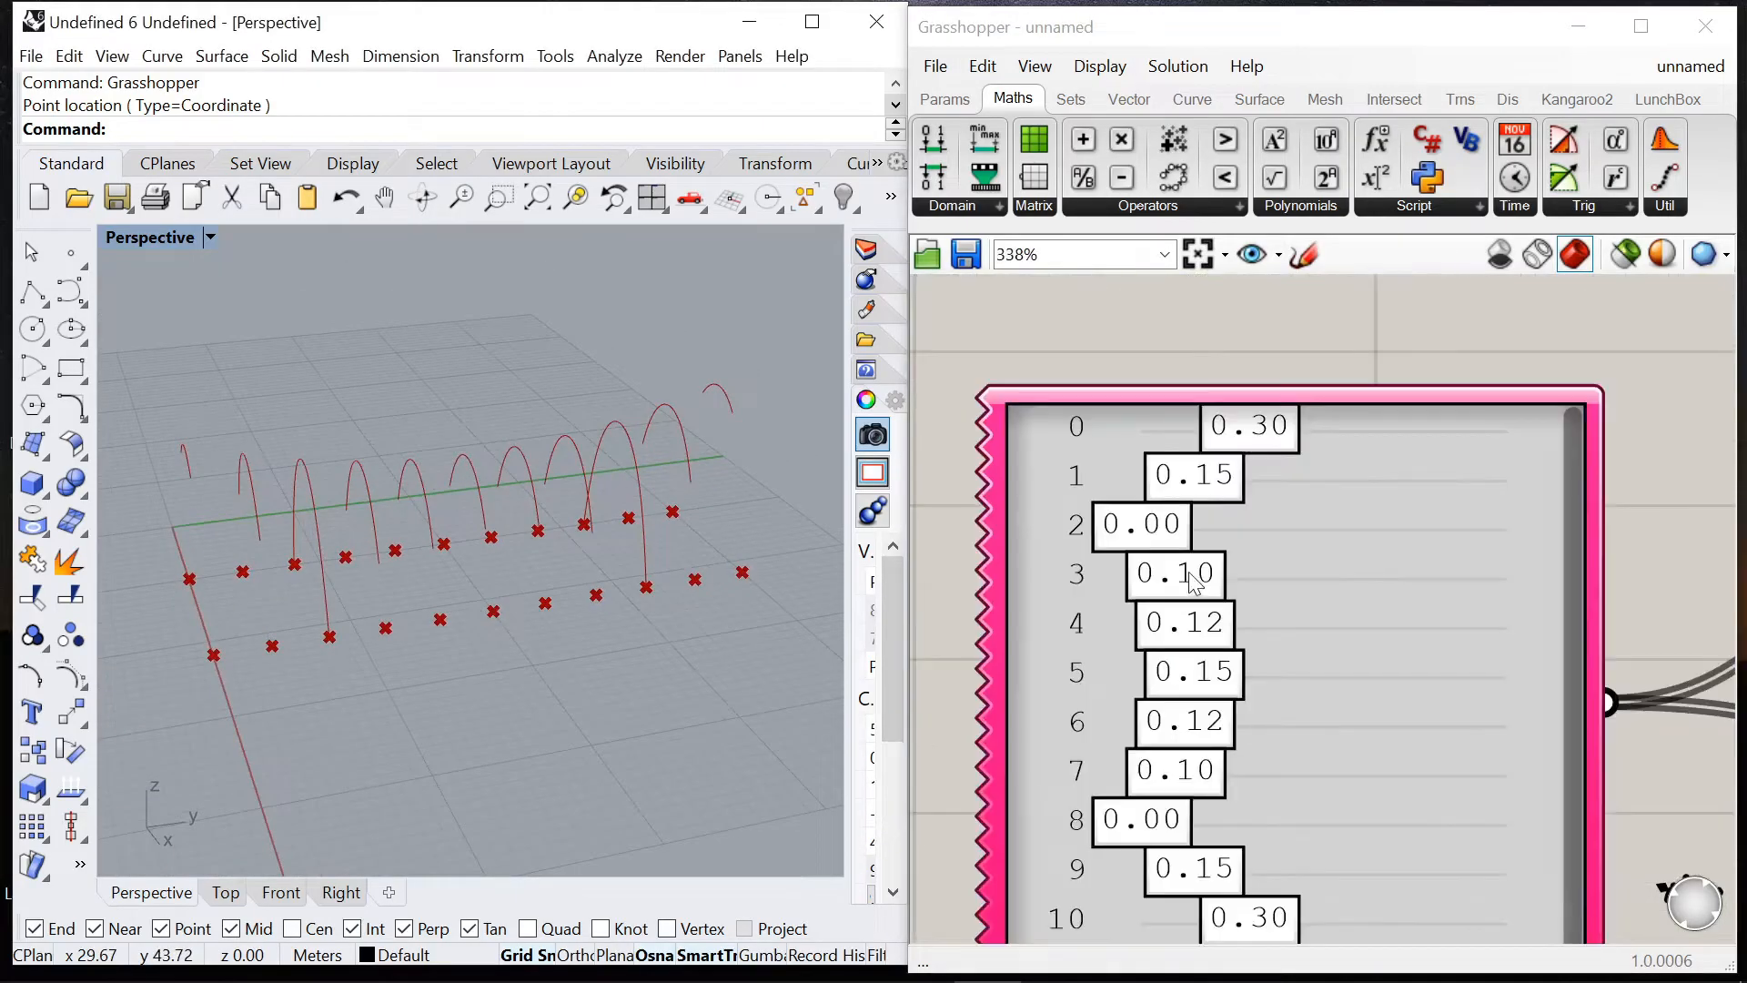
scroll(1195, 583, "down", 2)
left_click_drag(1194, 587, 1190, 590)
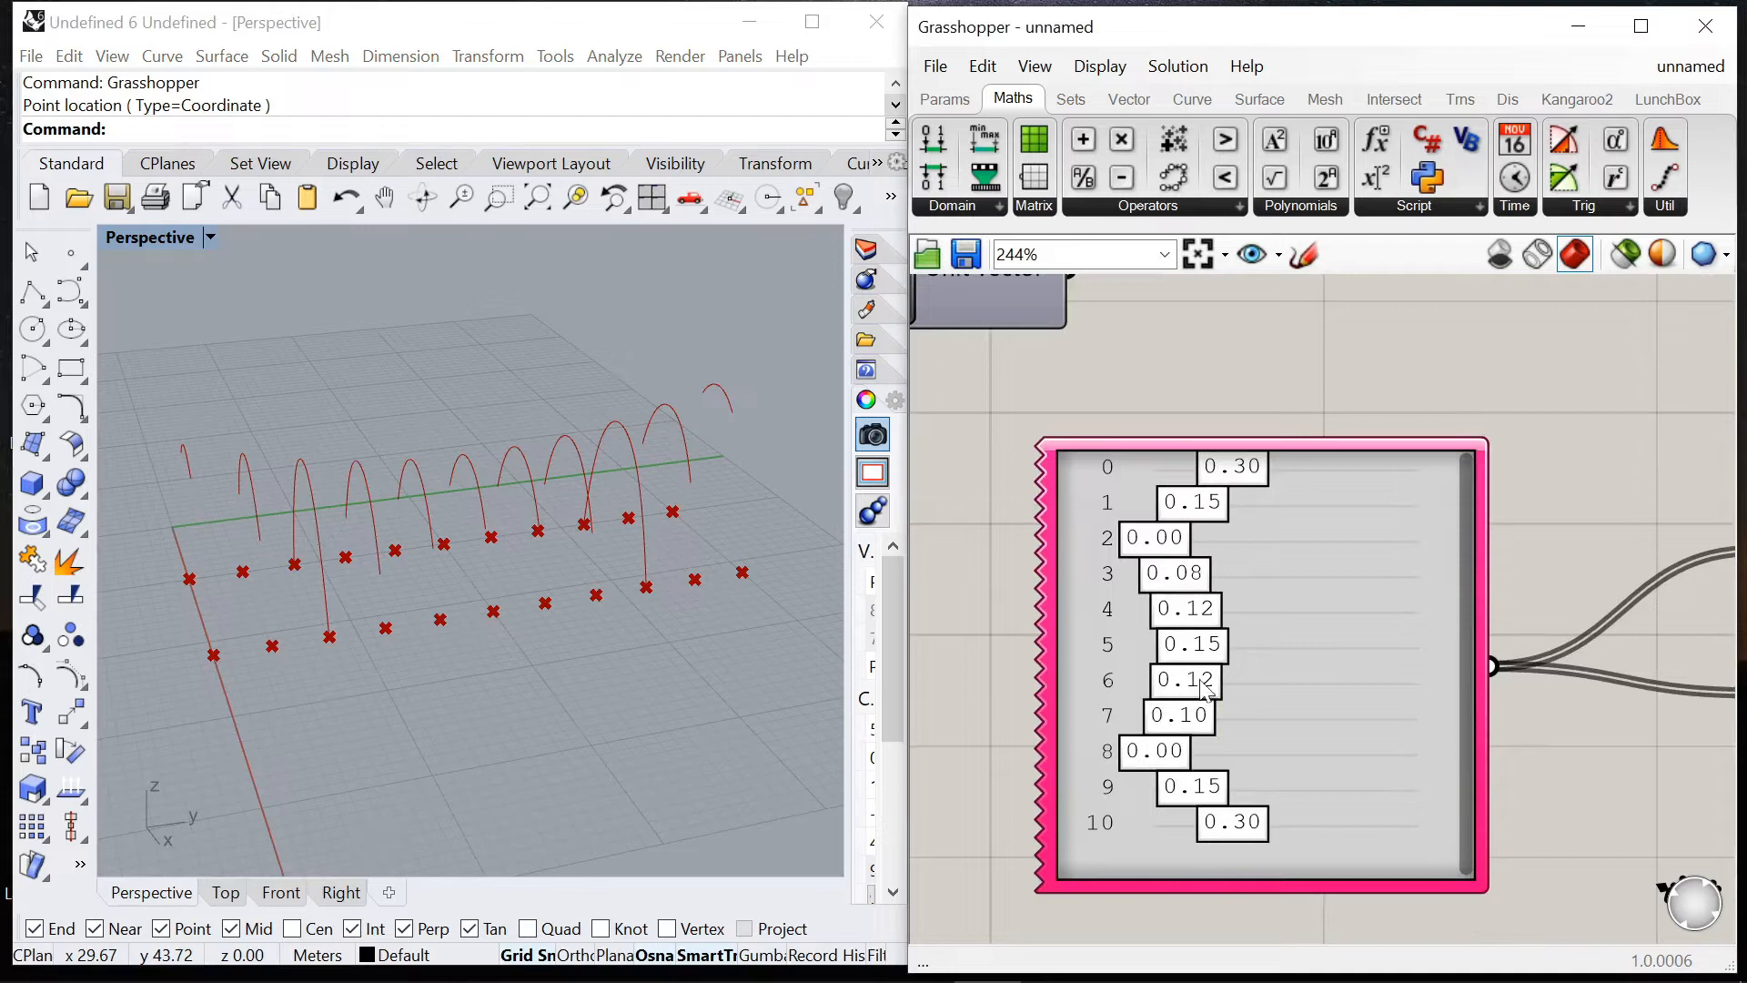
right_click_drag(506, 633, 475, 607)
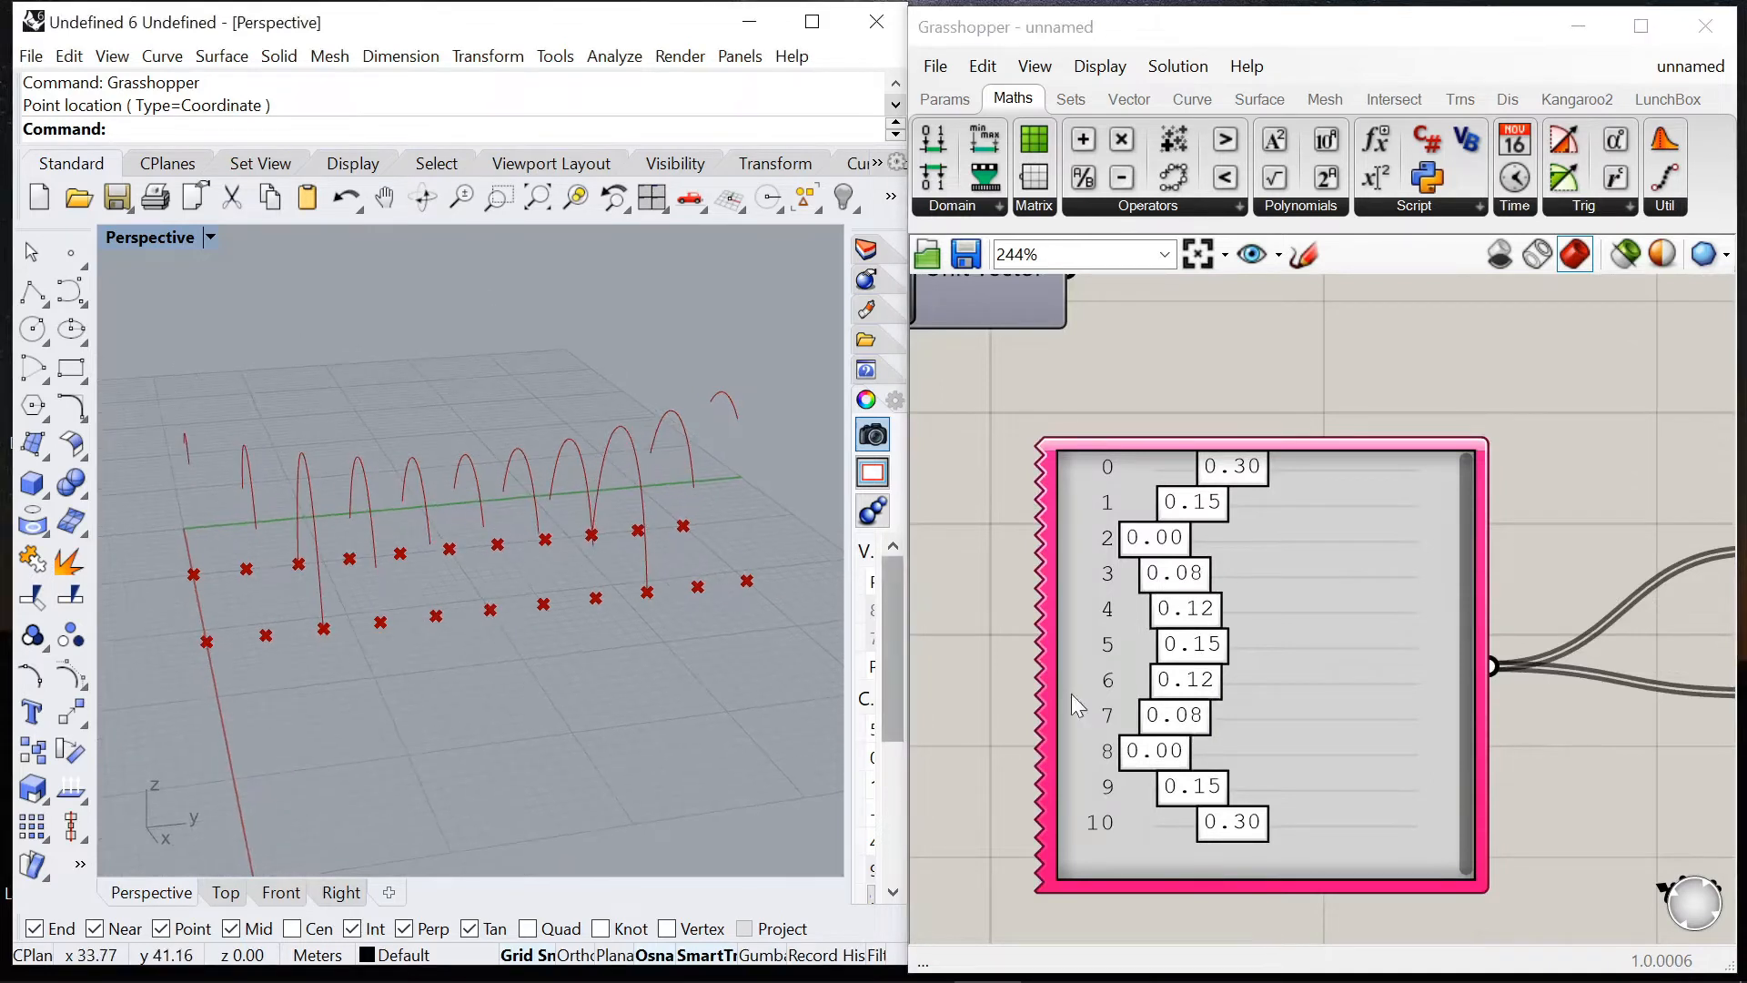
left_click_drag(1179, 632, 1164, 595)
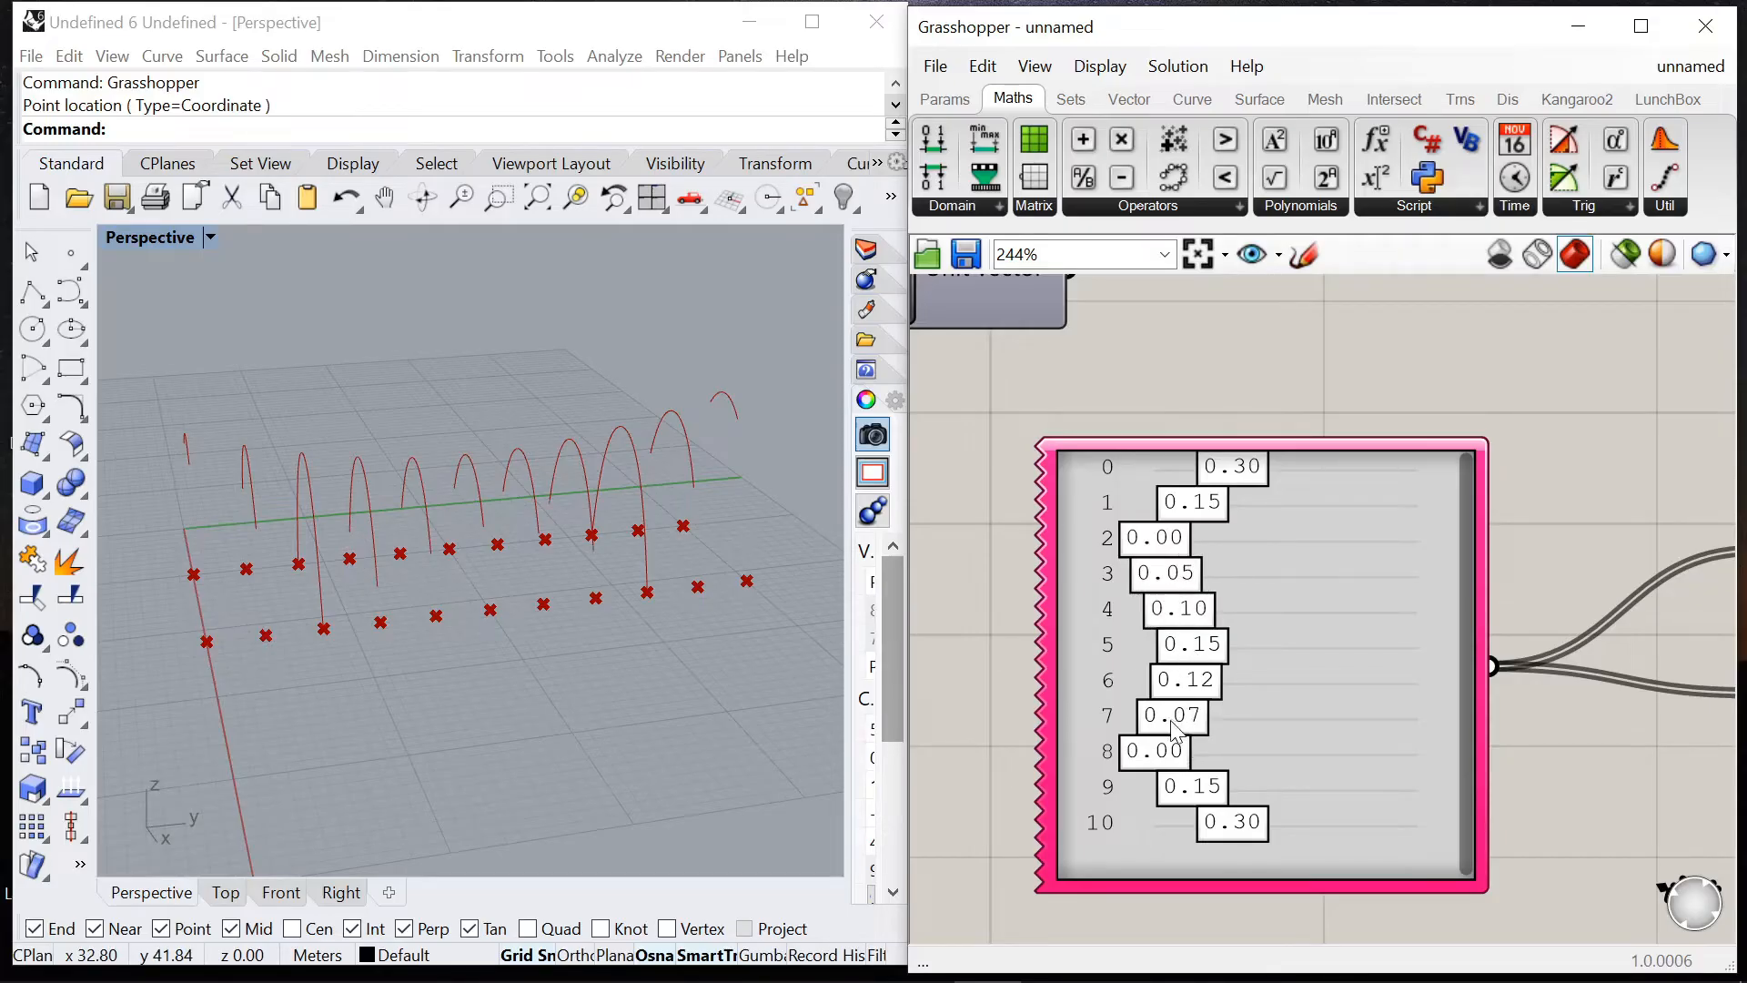
right_click_drag(684, 644, 525, 651)
left_click(1200, 691)
left_click_drag(1190, 646, 1184, 671)
right_click_drag(510, 637, 383, 608)
Step: Add a Loft component beside Sub Curve and connect the sub-curves to its Curves input
scroll(1274, 574, "down", 6)
scroll(1245, 517, "up", 6)
left_click(1307, 521)
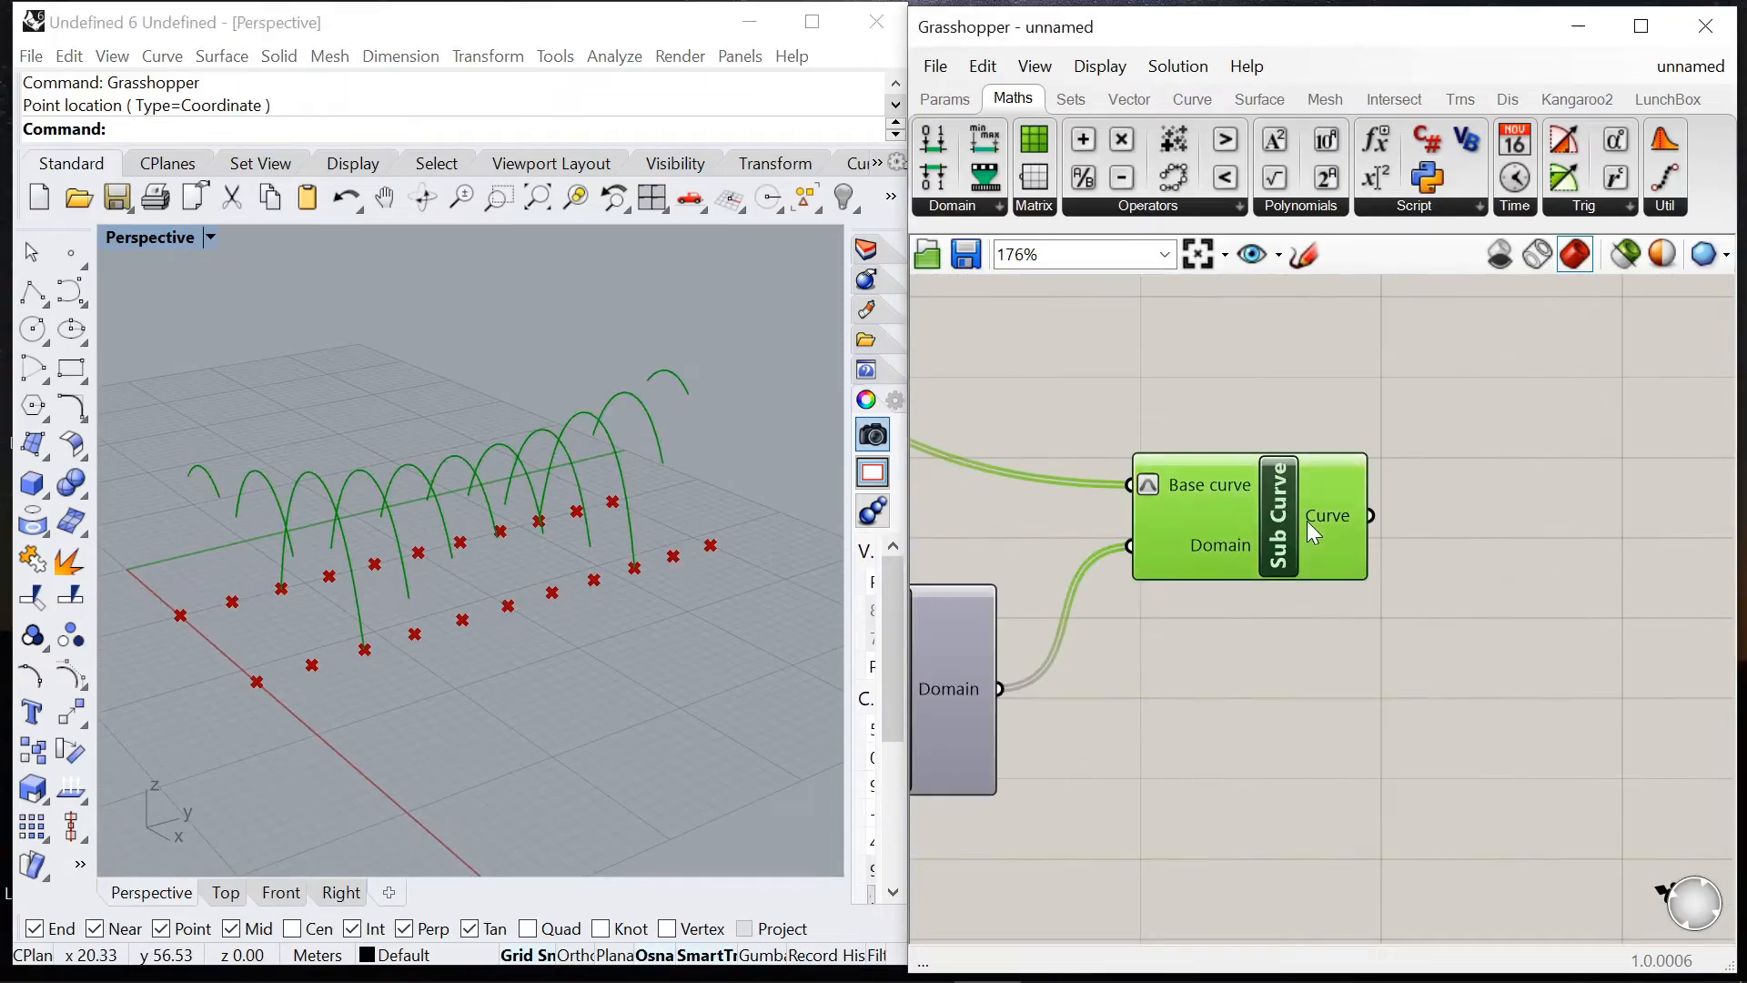
scroll(1356, 574, "down", 1)
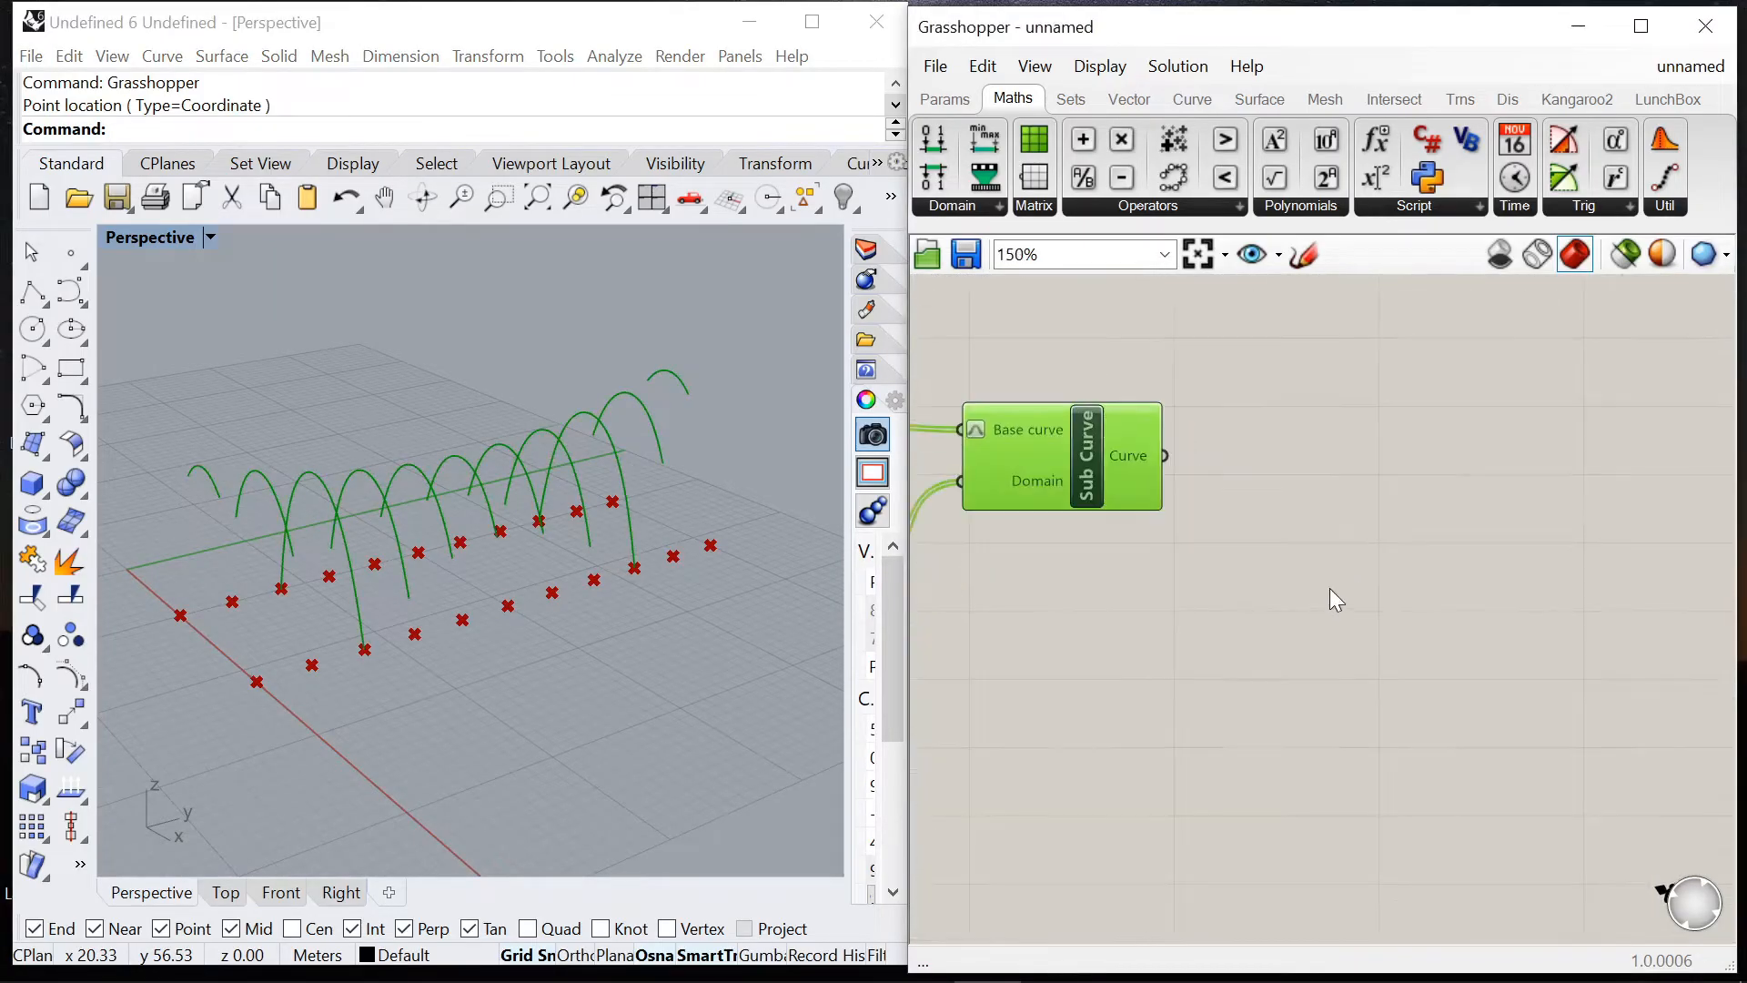
double_click(1324, 590)
type("loft")
key("Return")
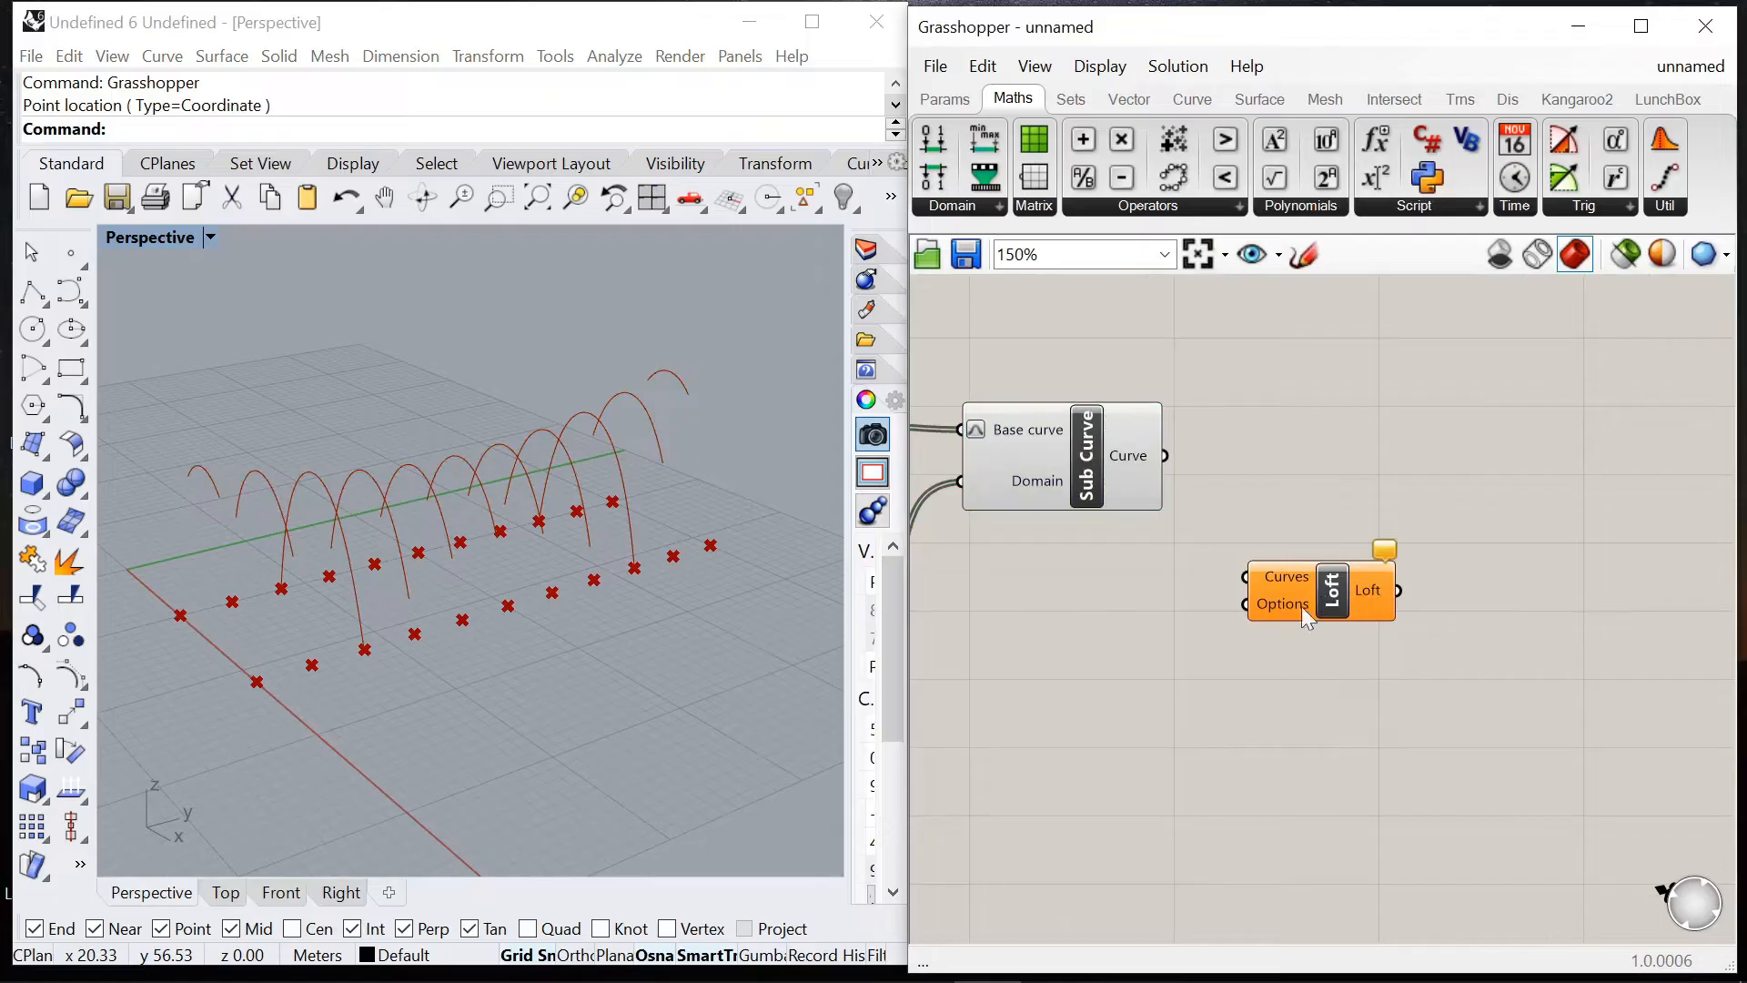
left_click_drag(1257, 511, 1254, 584)
mouse_move(644, 587)
right_mouse_down()
mouse_move(557, 570)
mouse_move(615, 593)
right_mouse_up()
Step: Add a Mesh parameter beside the Loft component and connect the Loft output to it
scroll(1192, 577, "down", 4)
scroll(1314, 636, "up", 5)
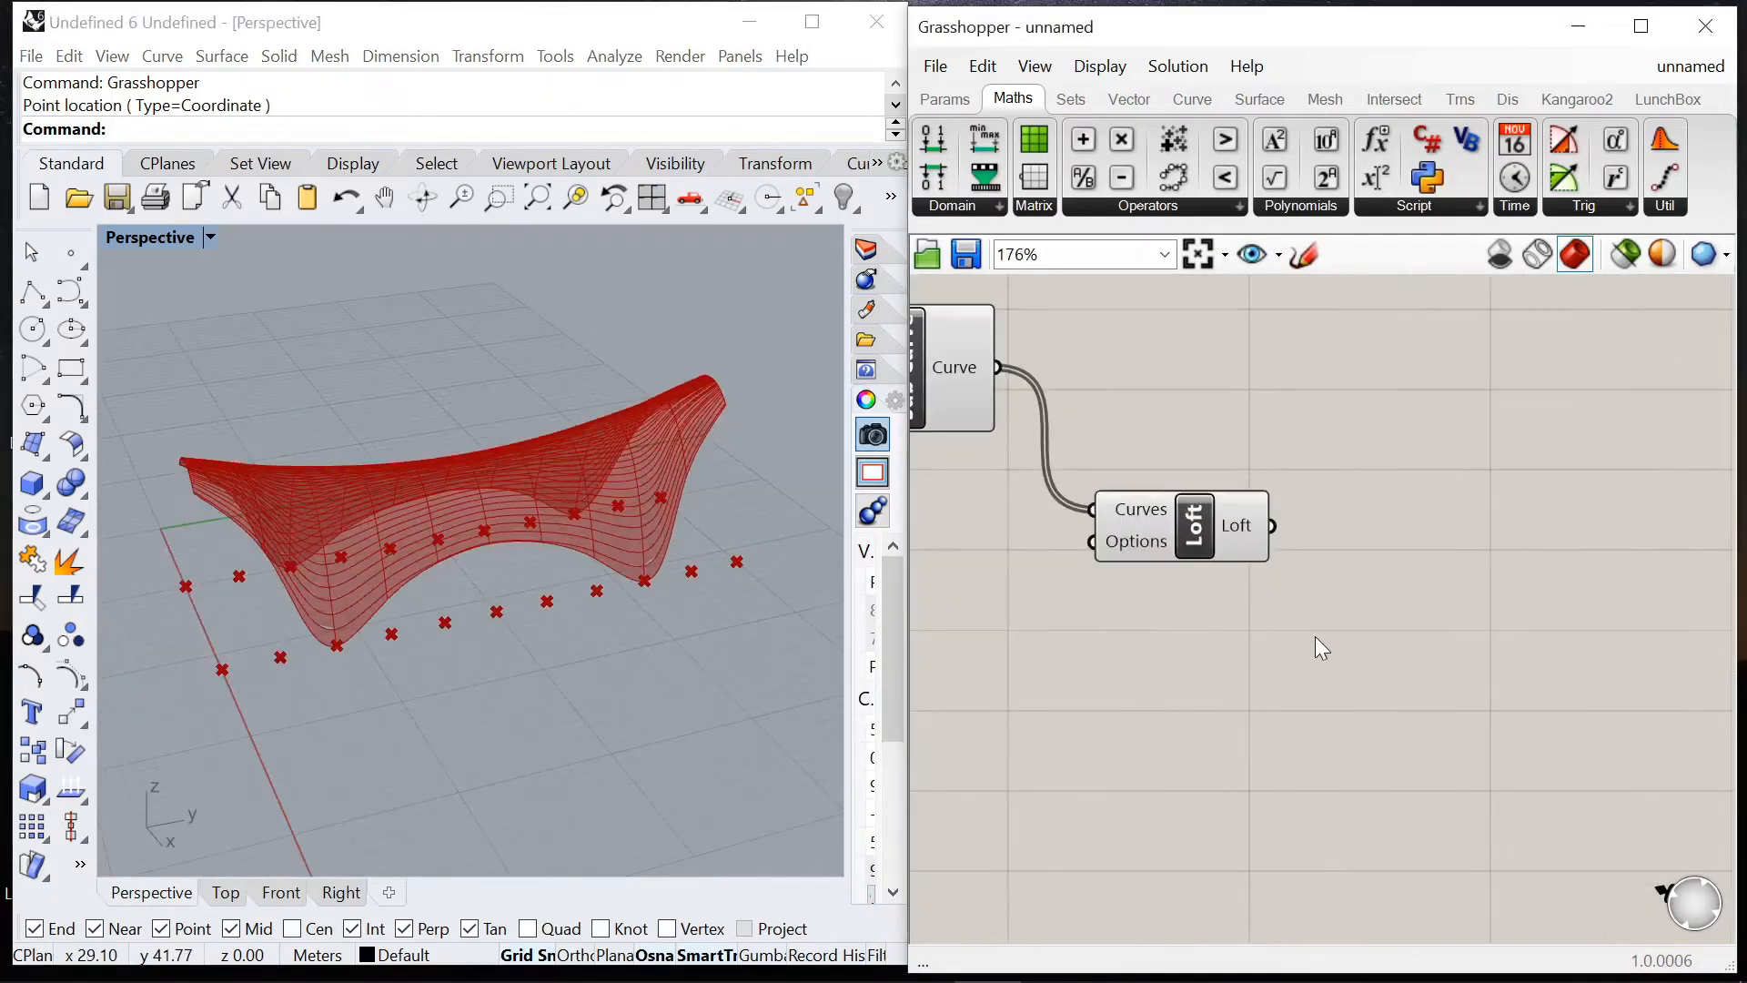
double_click(1314, 636)
type("mesh")
key("Return")
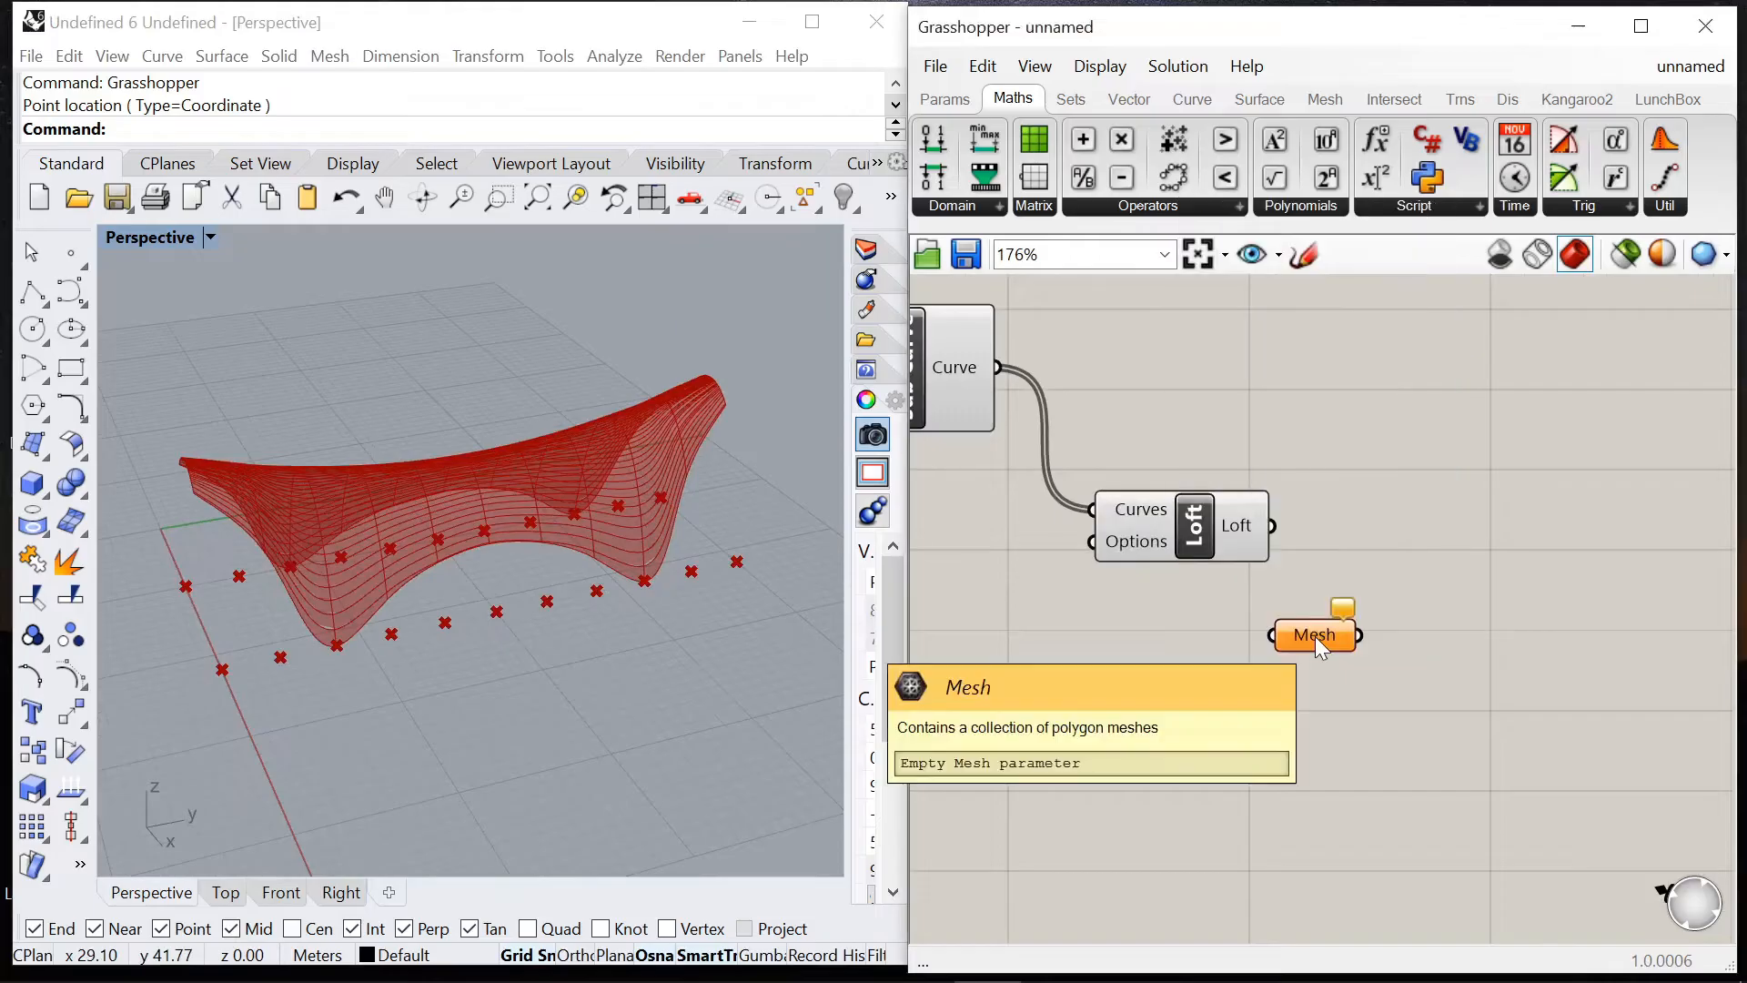
left_click_drag(1272, 526, 1389, 615)
Step: Hide the Loft component's preview and inspect the resulting mesh shell
left_click(1199, 544)
right_click(1233, 426)
left_click(1251, 464)
left_click(1379, 615)
right_click_drag(382, 592, 564, 533)
left_click(1347, 564)
Step: Reposition the Loft component beside the Mesh parameter and hide the Mesh preview
scroll(1306, 562, "down", 5)
scroll(1260, 550, "up", 3)
left_click(1241, 562)
left_click_drag(1241, 562, 1245, 608)
left_click(1394, 606)
right_click(1369, 511)
left_click(1372, 547)
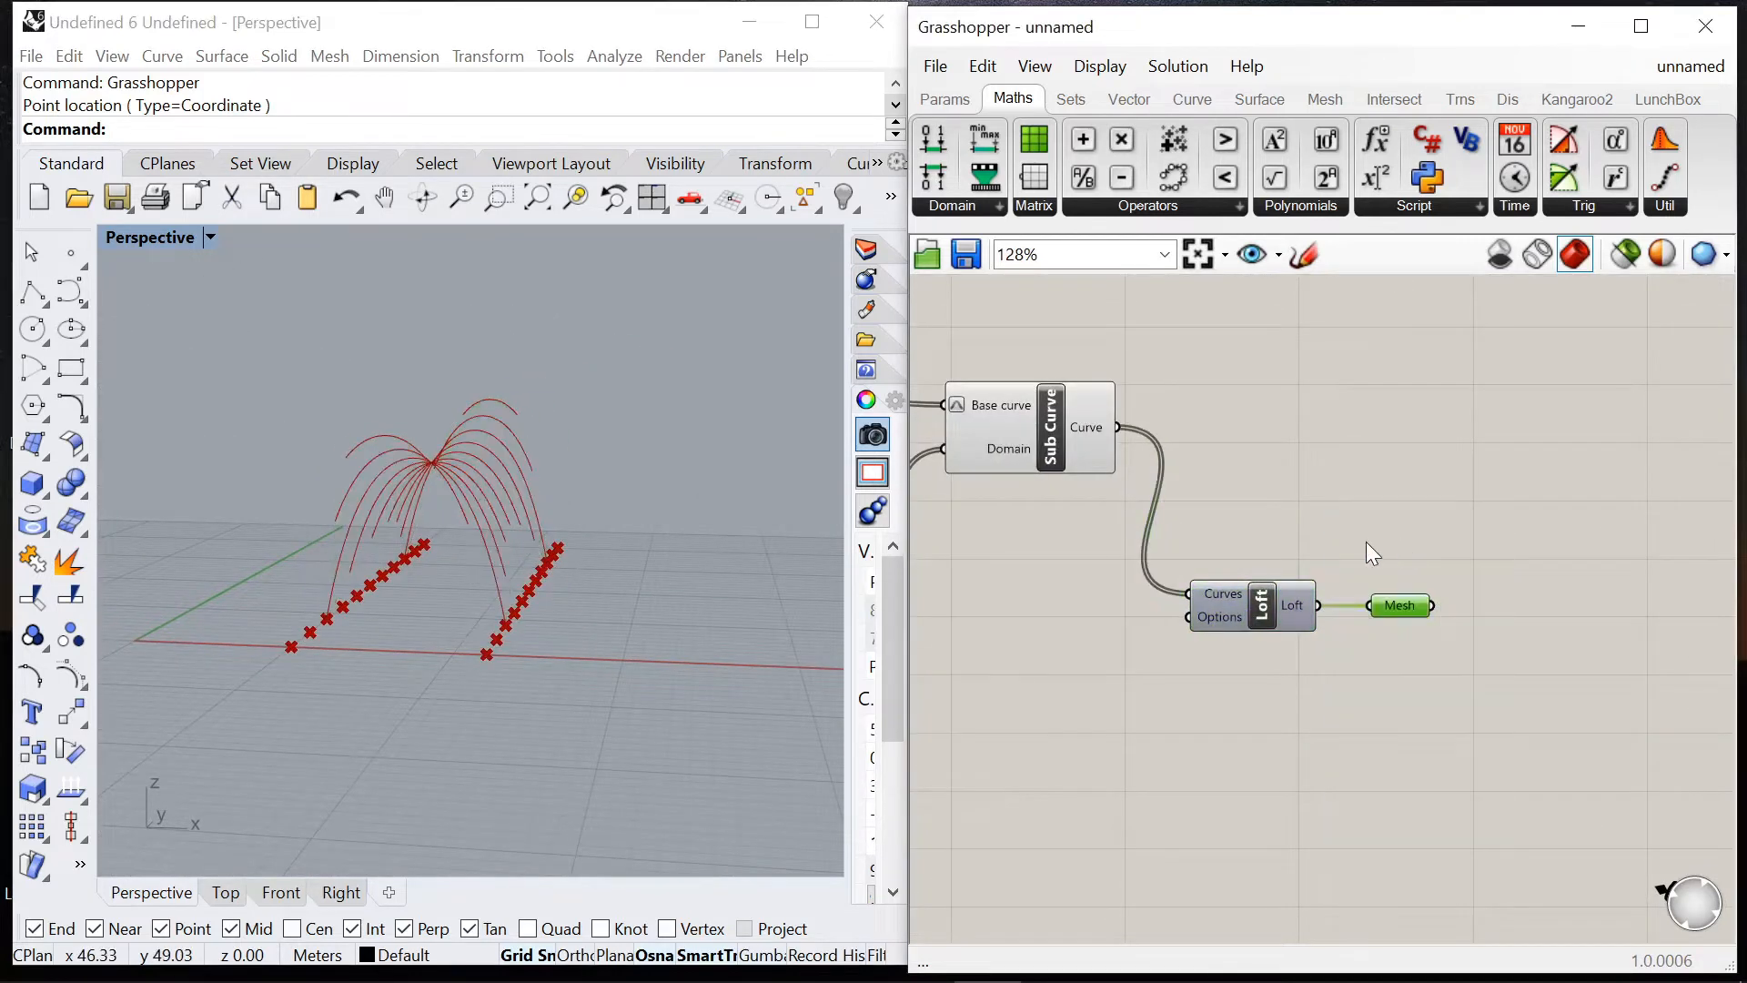
Step: Add an End Points component to the canvas beyond Sub Curve and connect the Sub Curve output to its Curve input
scroll(1167, 487, "down", 3)
scroll(1167, 457, "up", 2)
left_click(1156, 454)
right_click_drag(651, 570, 488, 619)
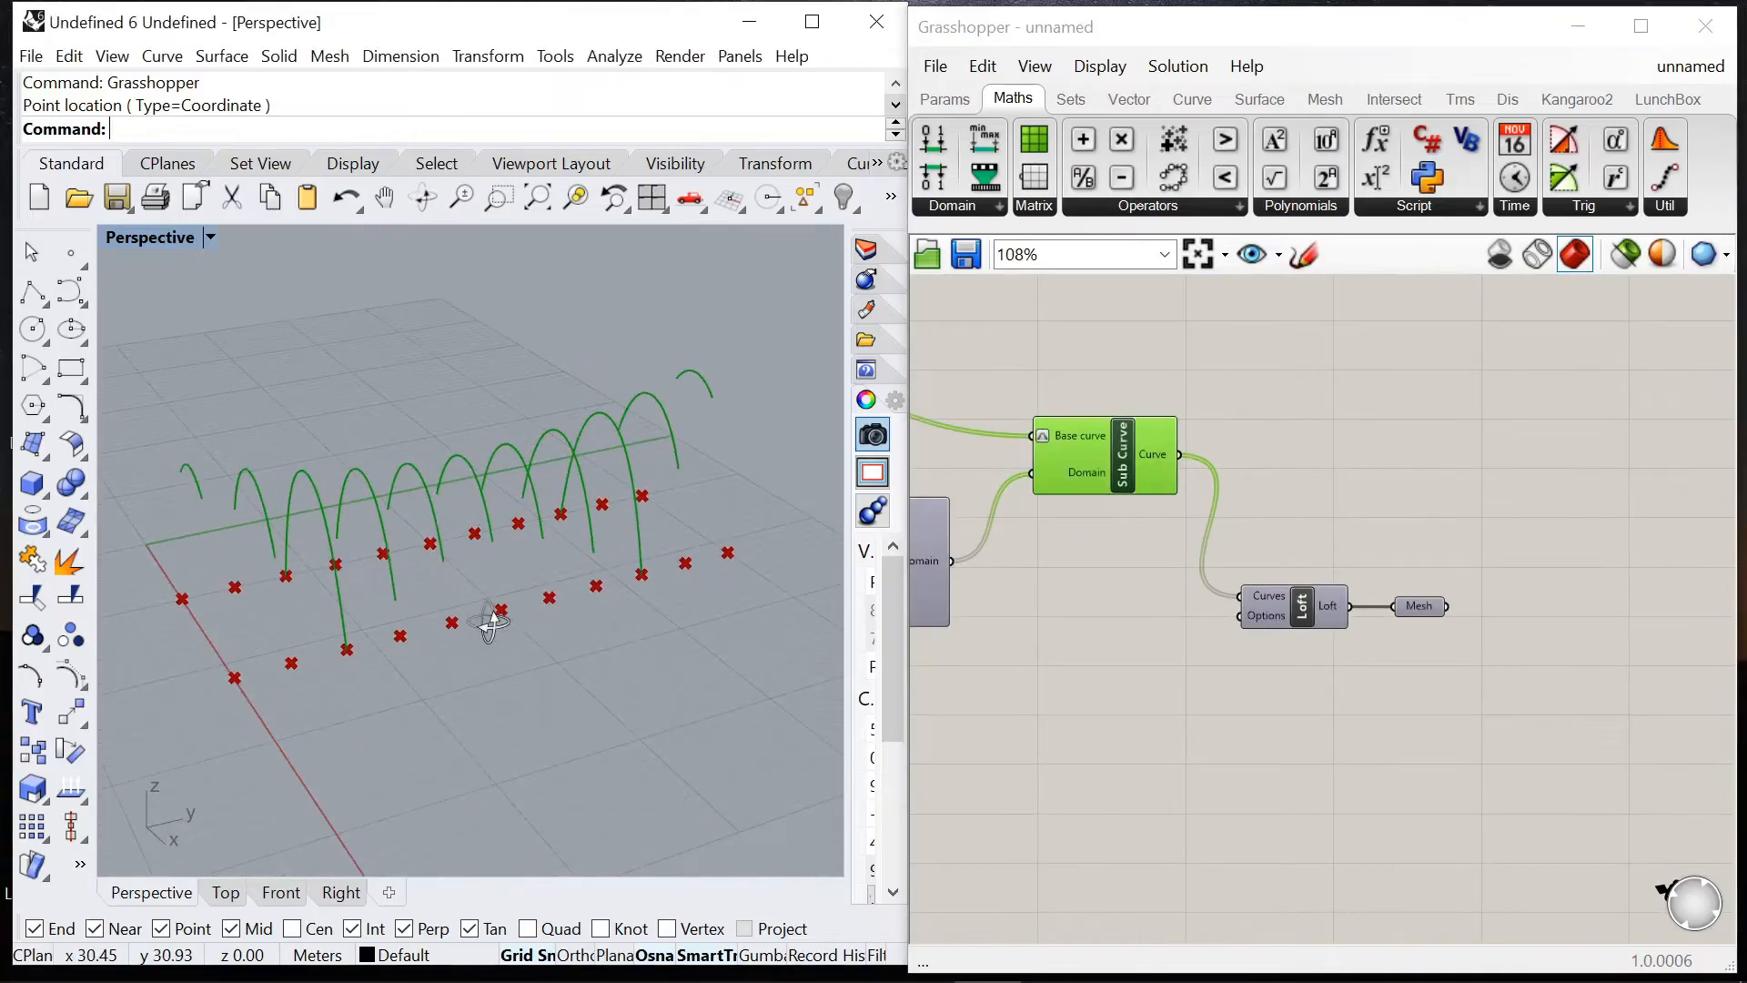
scroll(1559, 422, "down", 2)
scroll(1174, 449, "down", 1)
scroll(1360, 442, "up", 3)
double_click(1360, 443)
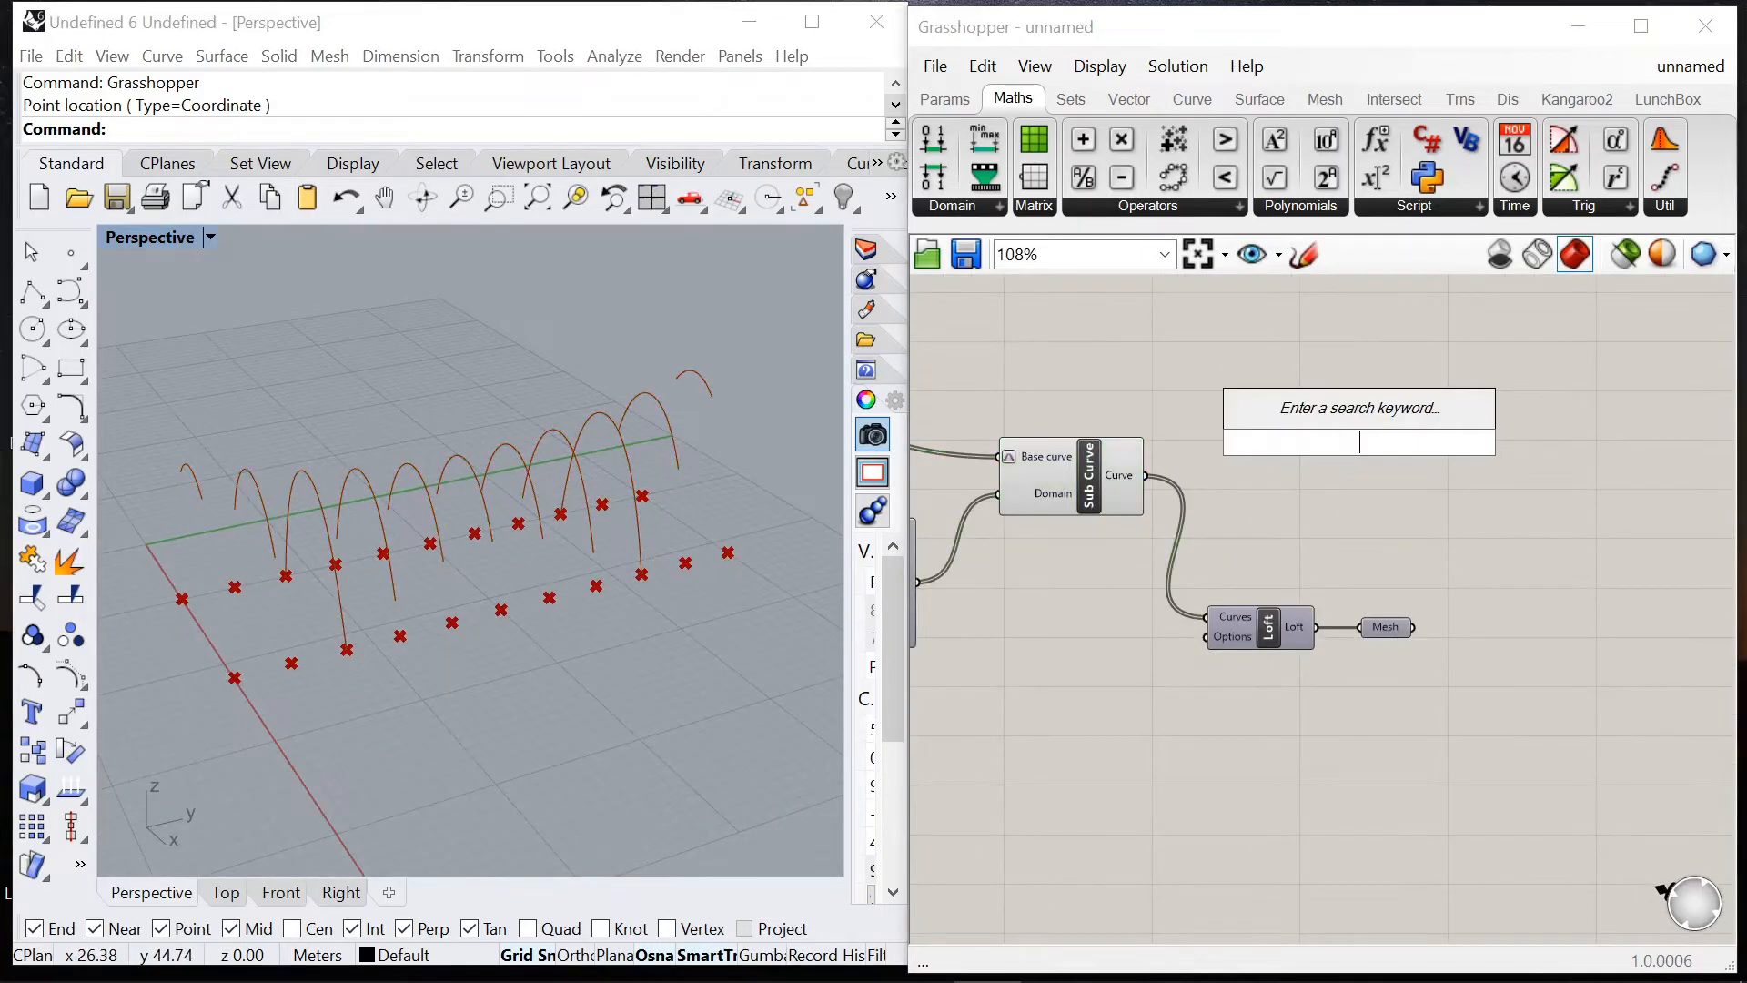
type("endp")
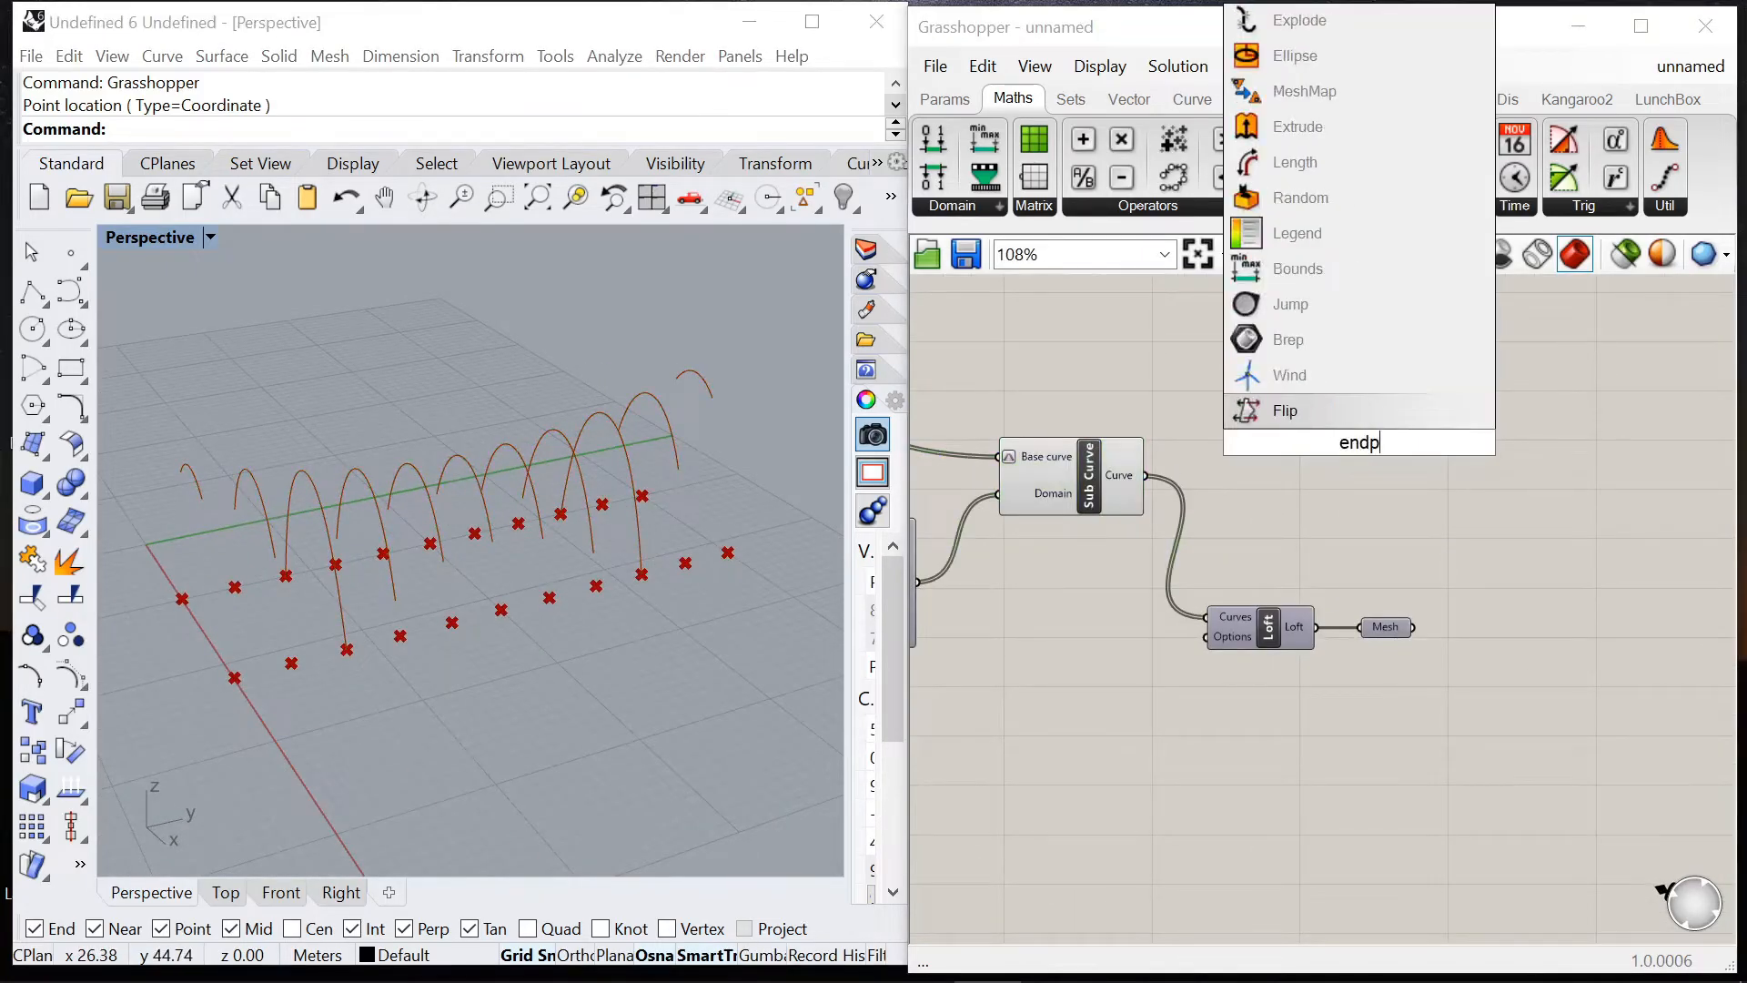
key("BackSpace")
left_click(1349, 415)
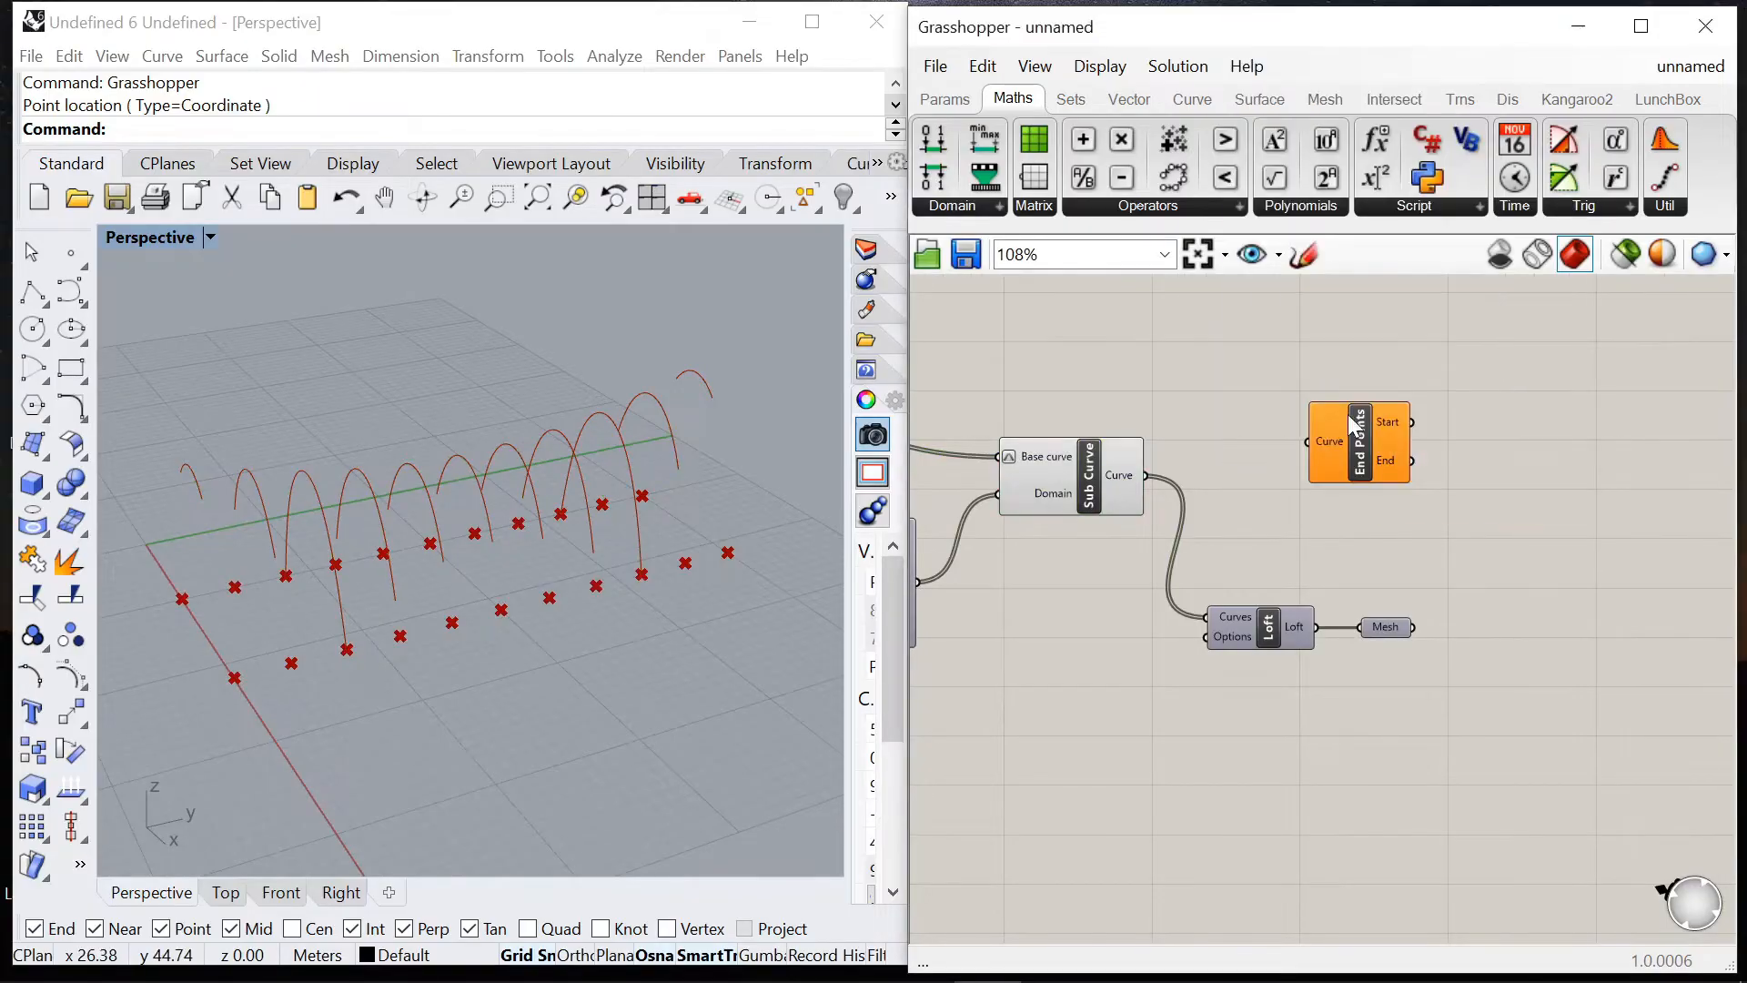
left_click_drag(1211, 489, 1518, 513)
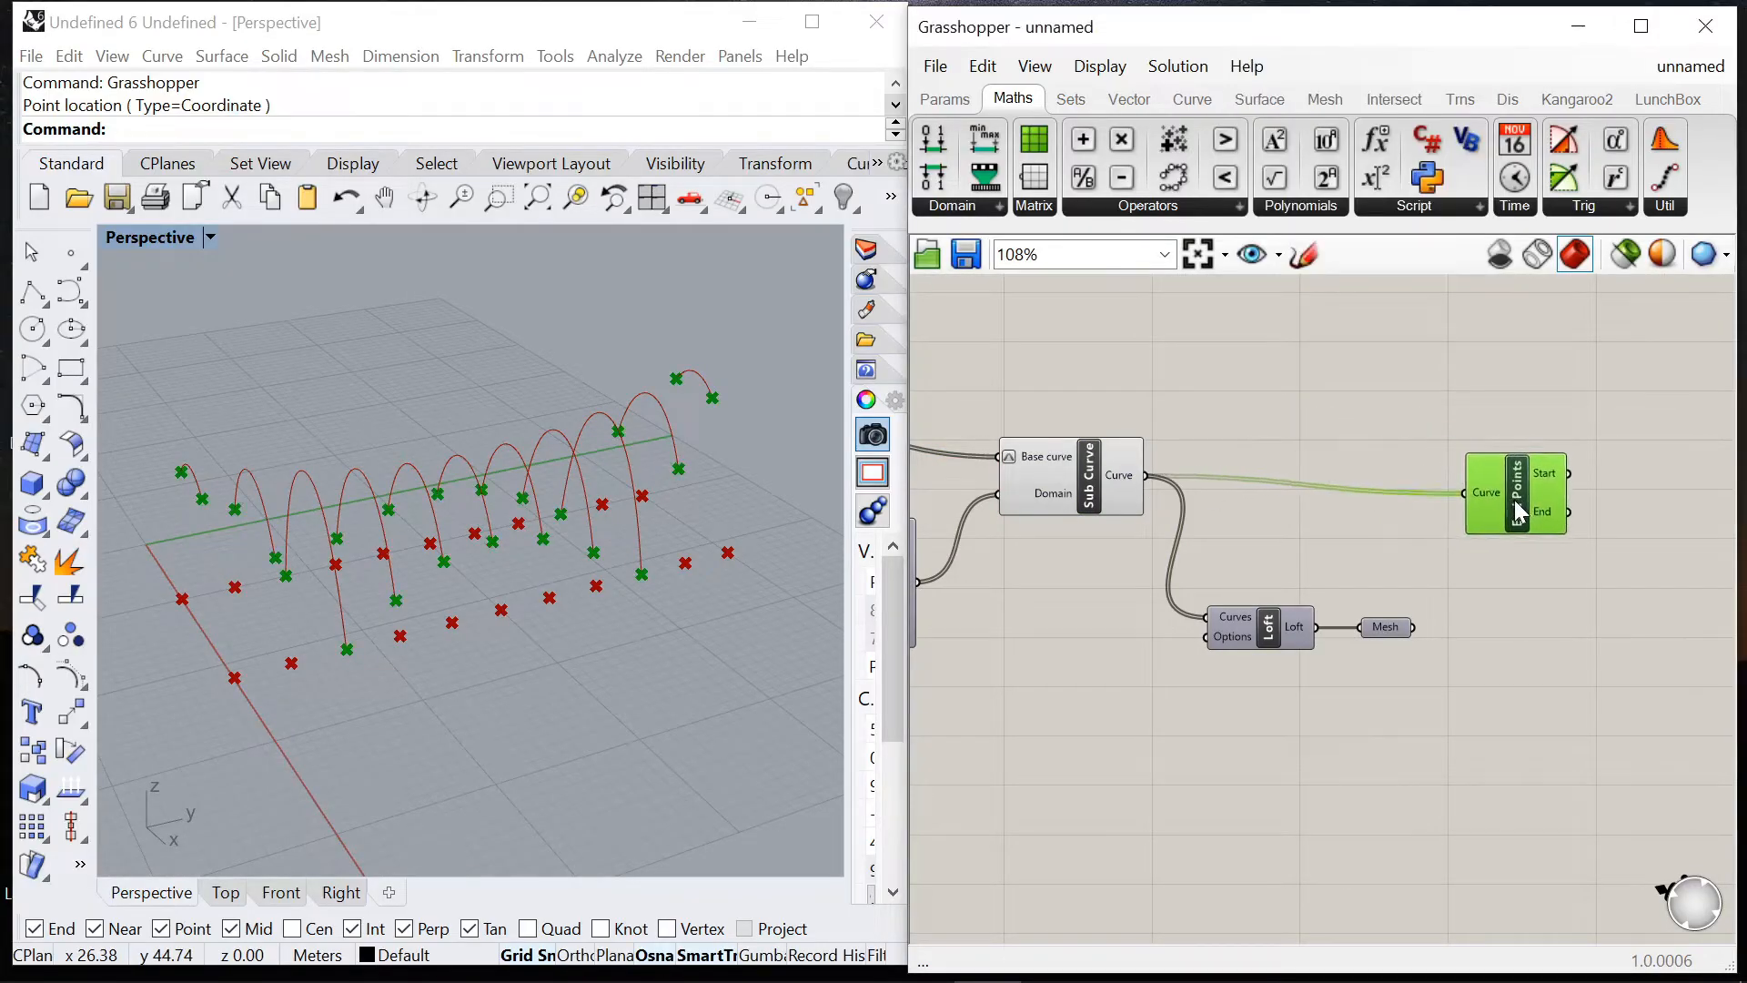
Step: Add two Interpolate components and connect the Start and End outputs of End Points to their respective Vertices inputs
scroll(1207, 406, "down", 4)
scroll(1483, 428, "up", 5)
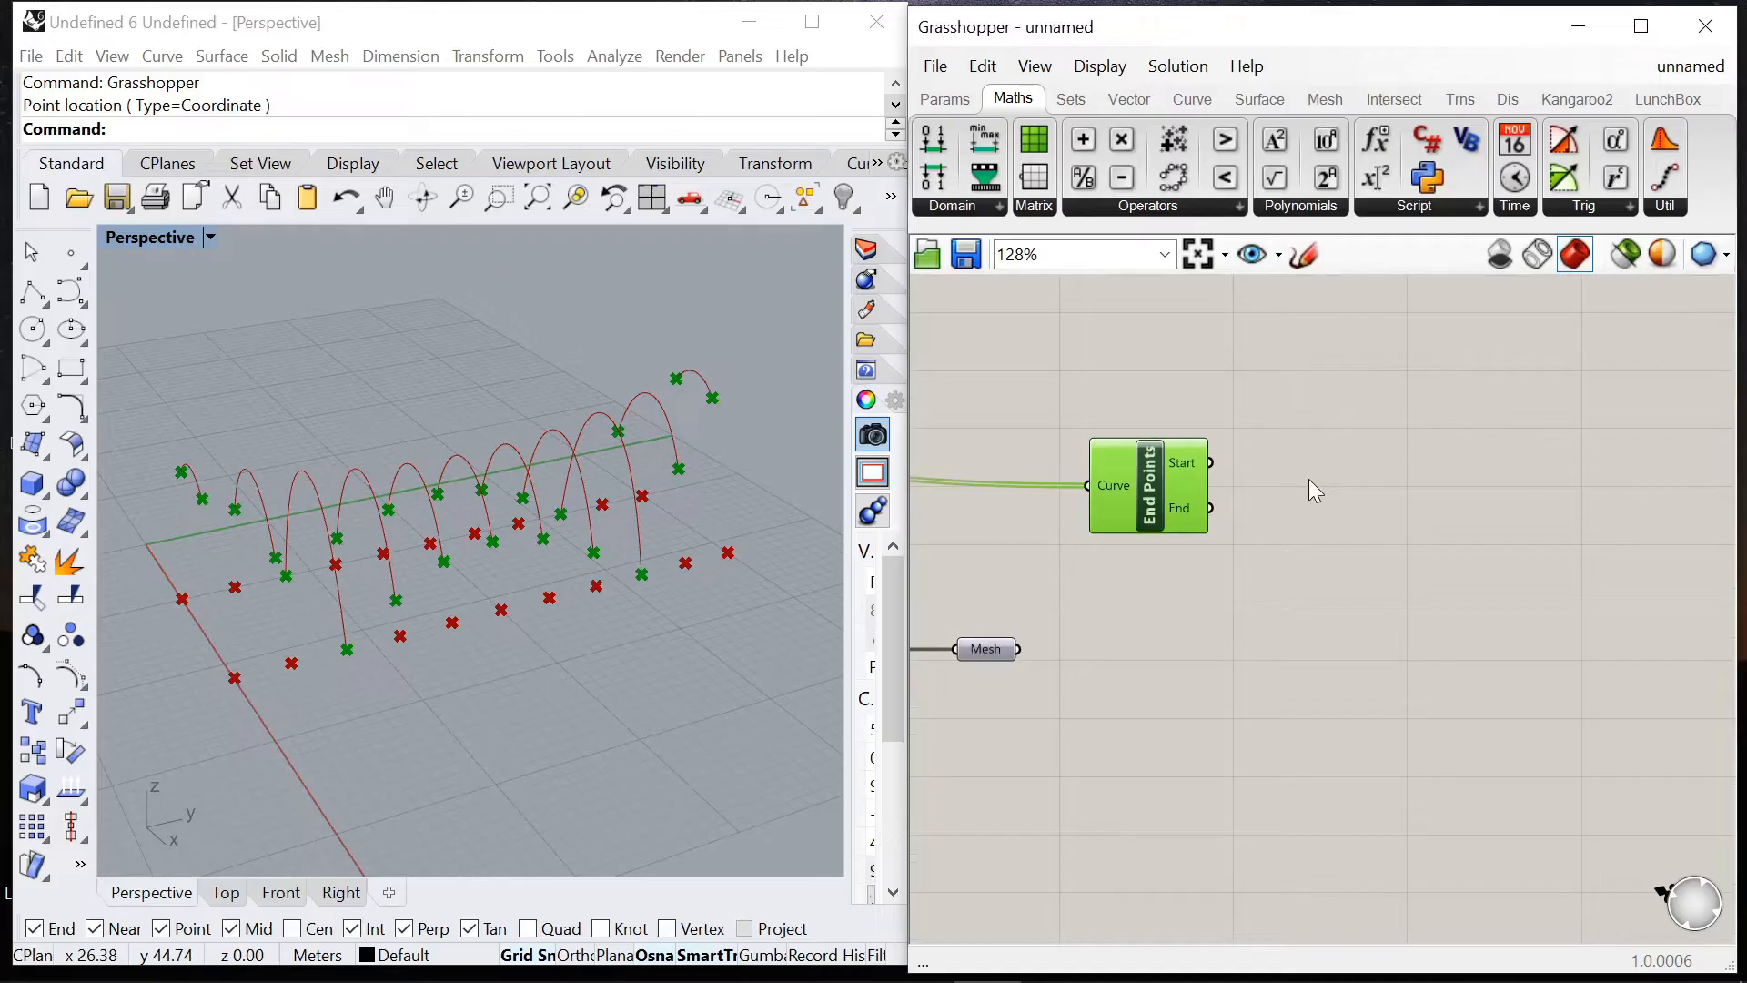
mouse_move(1185, 456)
double_click(1316, 442)
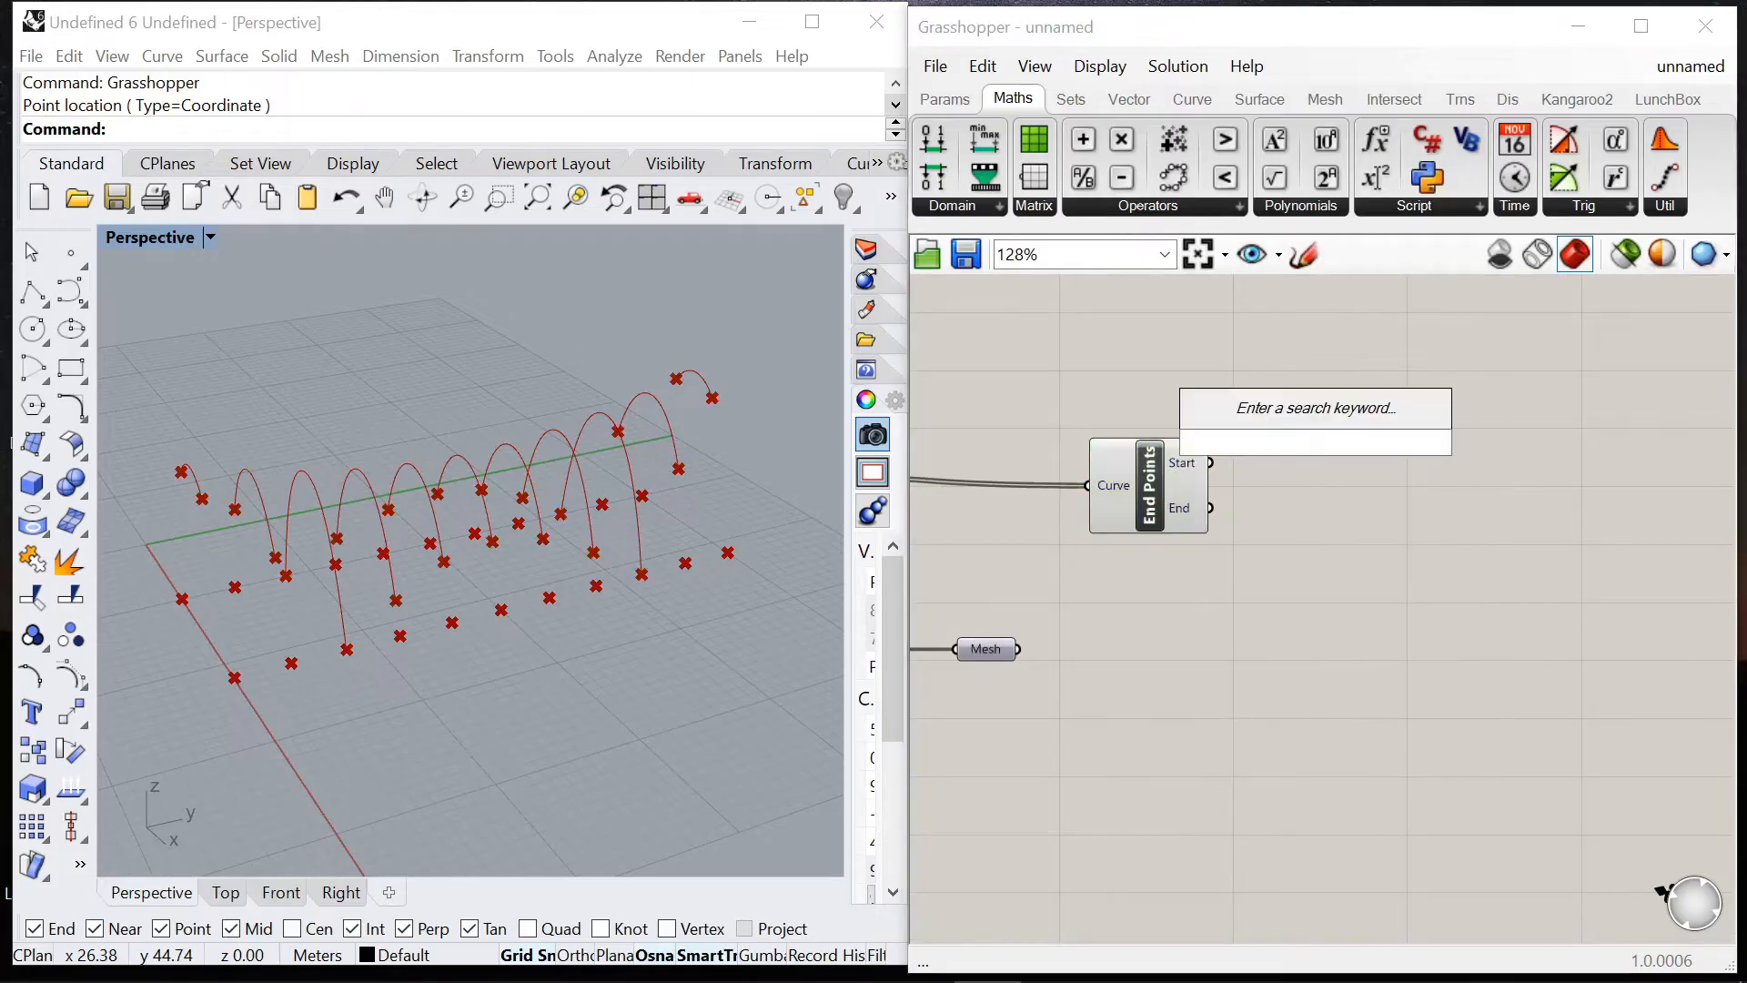
type("interpo")
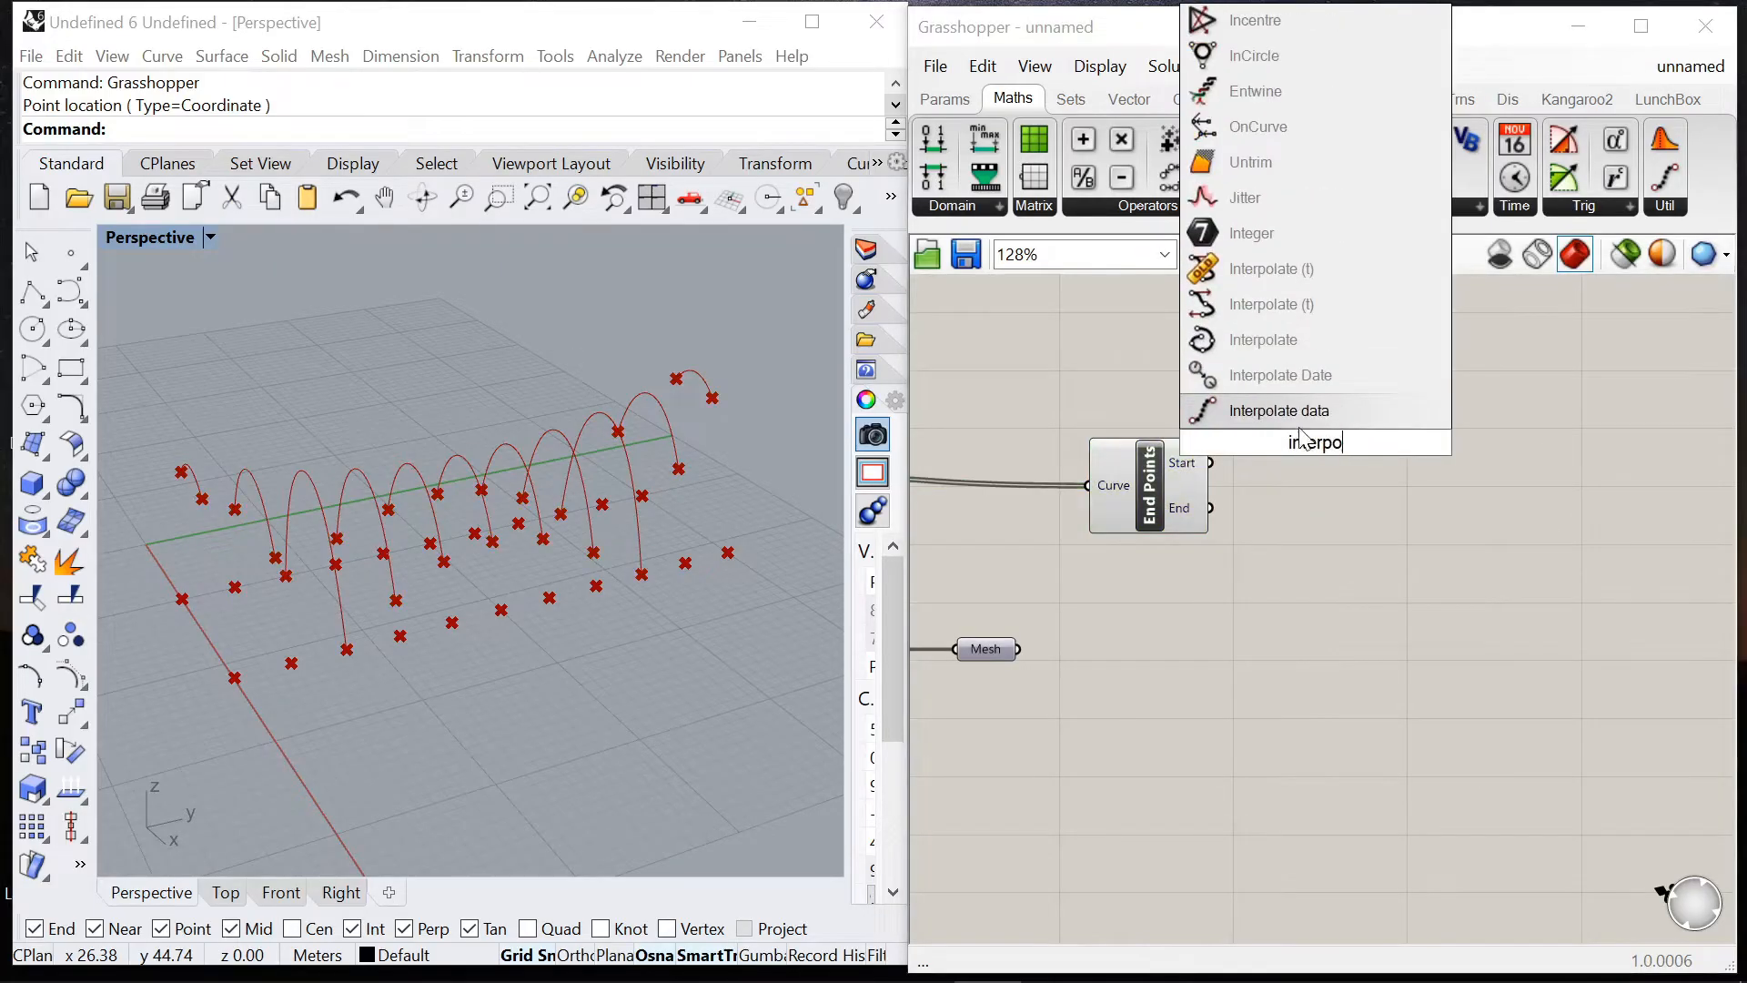
left_click(1265, 341)
left_click_drag(1213, 462, 1354, 583)
left_click_drag(1219, 510, 1307, 549)
right_click_drag(496, 555, 596, 581)
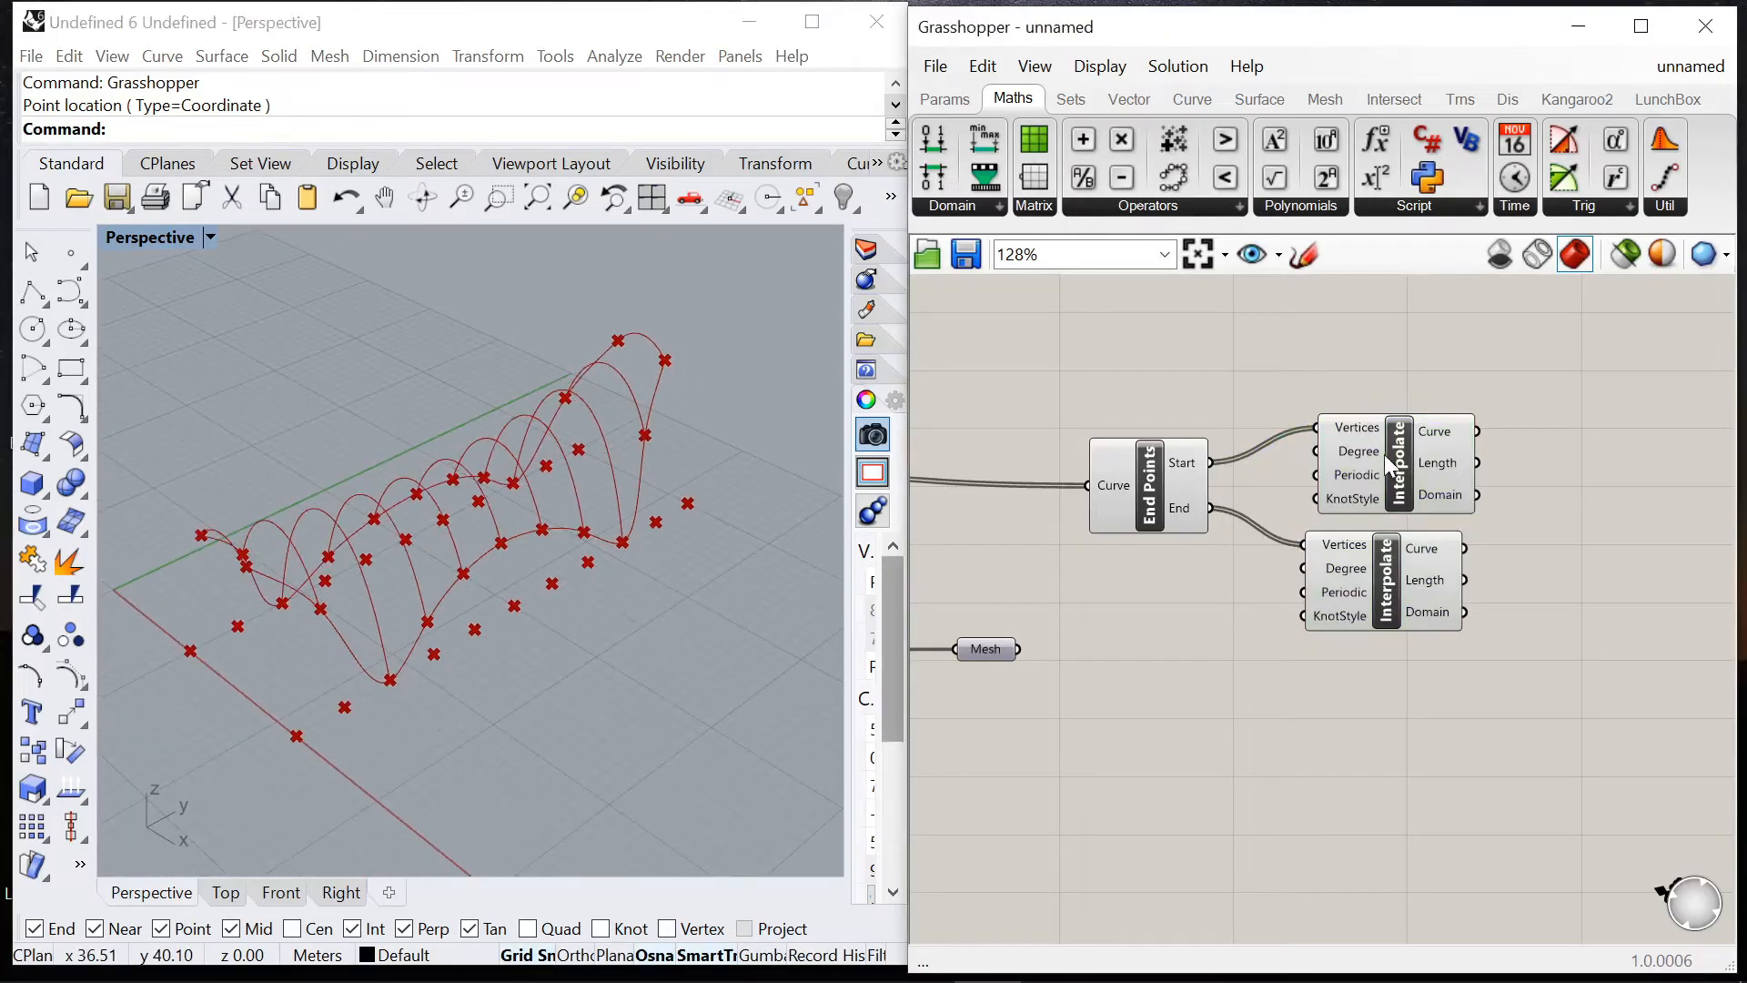
Step: Stack the two Interpolate components neatly beside End Points, one above the other, and check their curves in the viewport
left_click_drag(1390, 459, 1391, 436)
left_click_drag(1389, 576, 1409, 556)
left_click_drag(1396, 461, 1396, 448)
left_click_drag(1378, 571, 1368, 562)
left_click_drag(1379, 466, 1380, 459)
left_click(1148, 497)
left_click(1197, 564)
left_click(1374, 531)
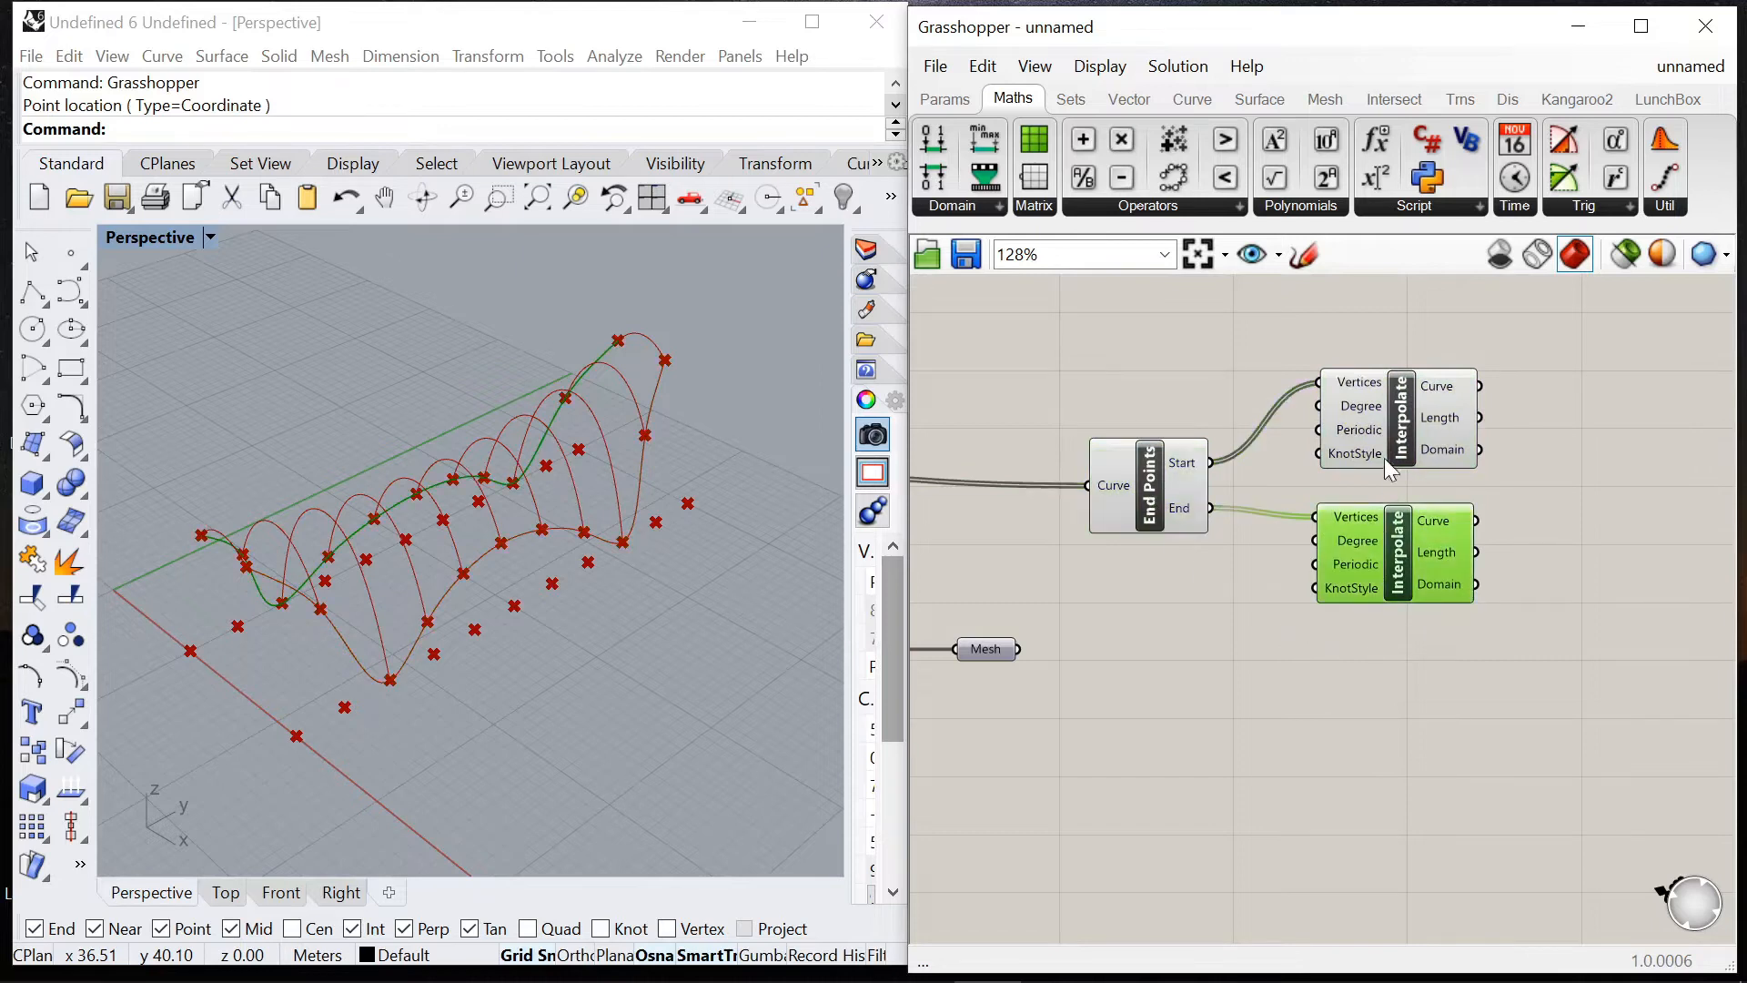
left_click(1384, 440)
scroll(1280, 634, "down", 4)
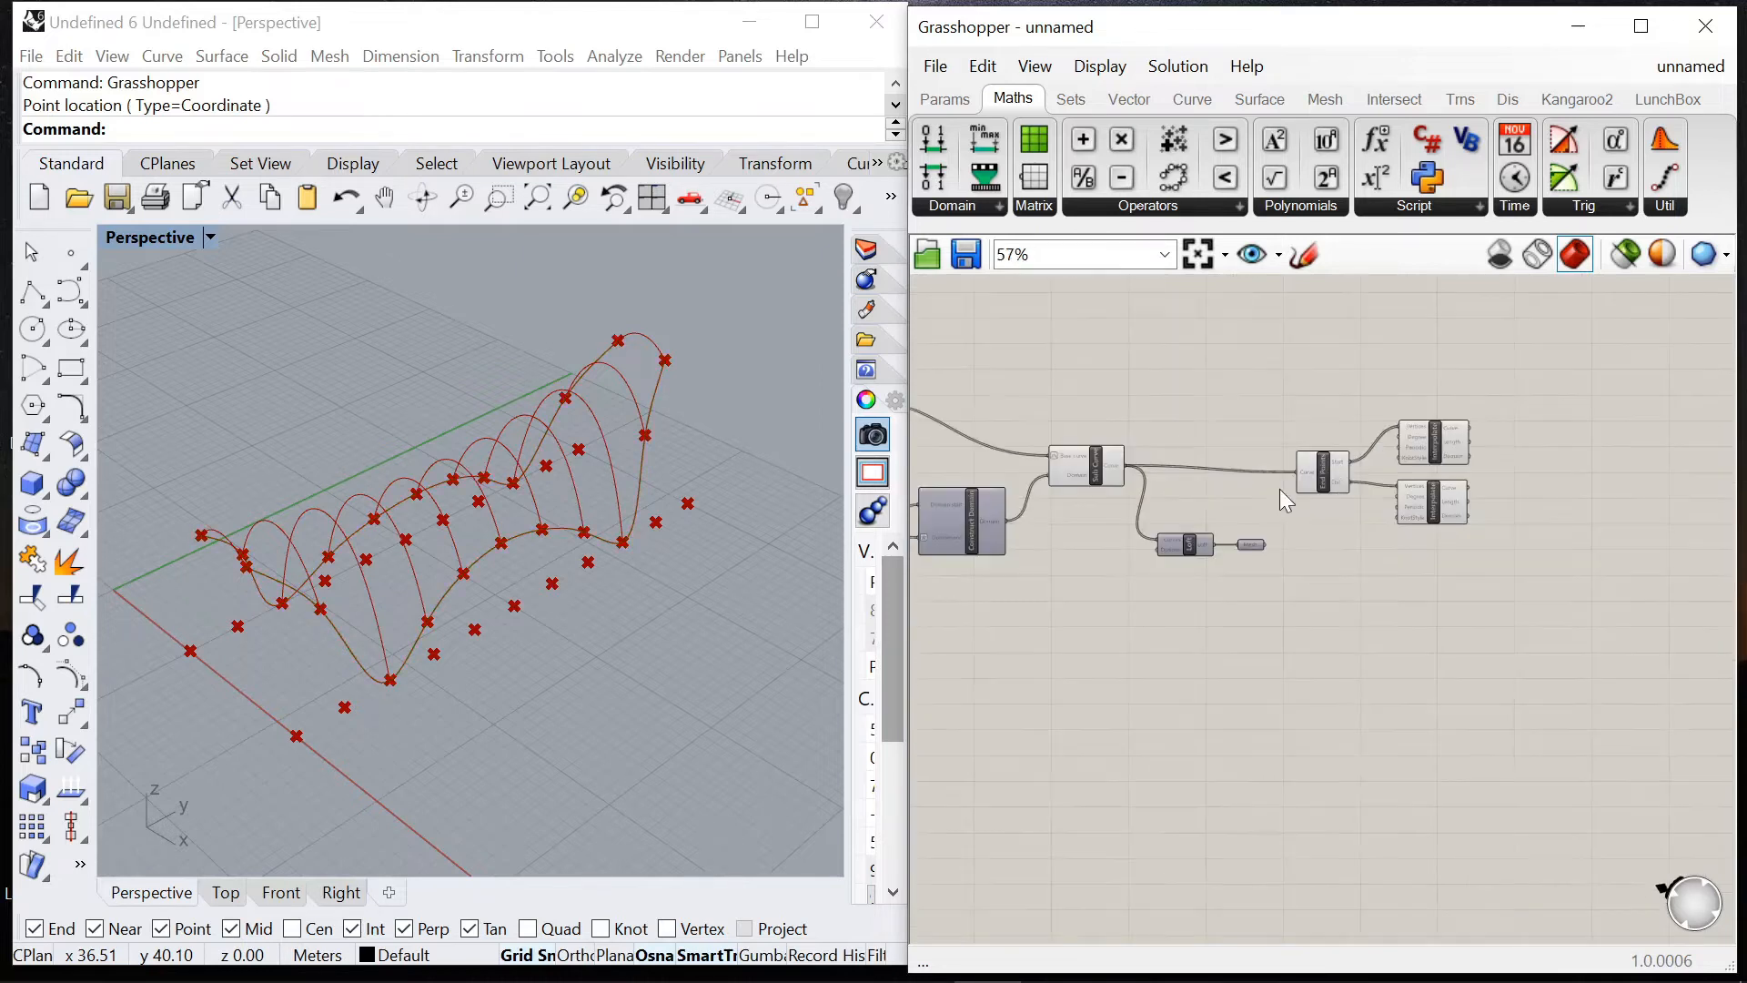
Step: Add a Point On Curve component above End Points and connect the Sub Curve output to it
scroll(1065, 455, "up", 3)
left_click(1065, 455)
left_click(1187, 373)
left_click(1192, 98)
left_click(1116, 206)
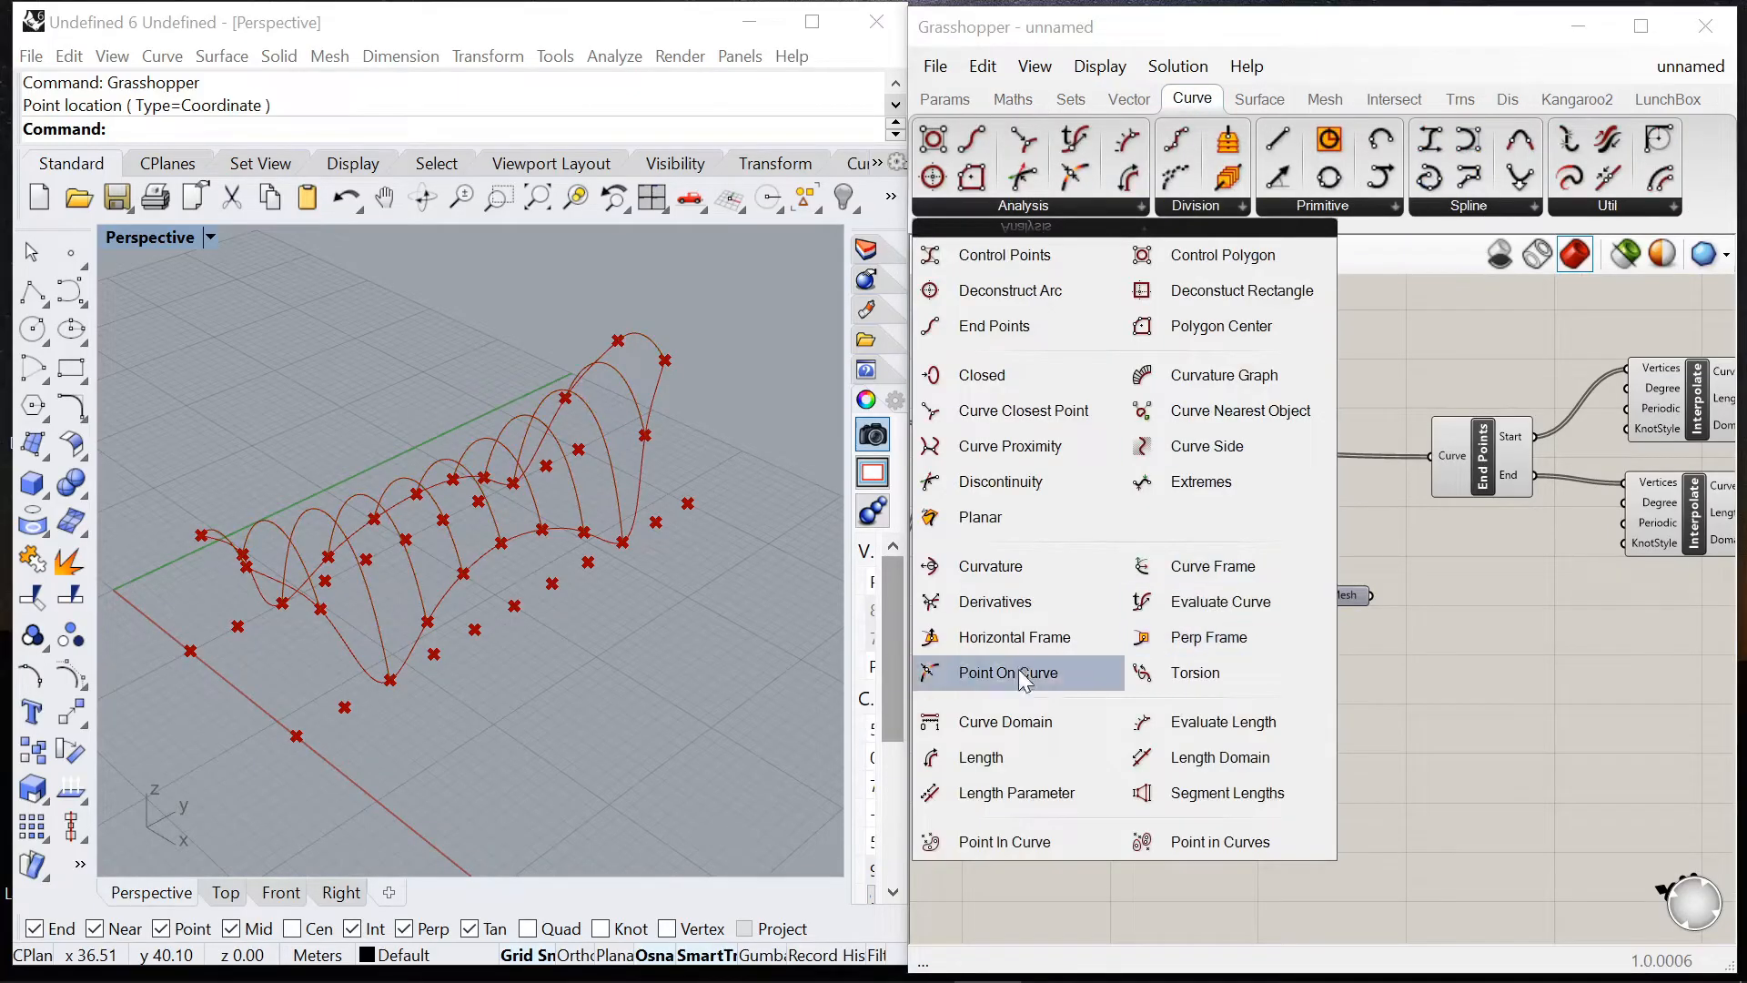
left_click_drag(1025, 673, 1264, 516)
left_click_drag(1104, 444, 1201, 518)
left_click_drag(1246, 526, 1436, 555)
left_click_drag(1458, 324, 1451, 329)
Step: Add a third Interpolate component above the other two and connect the Point On Curve output to its Vertices input
scroll(1261, 387, "down", 5)
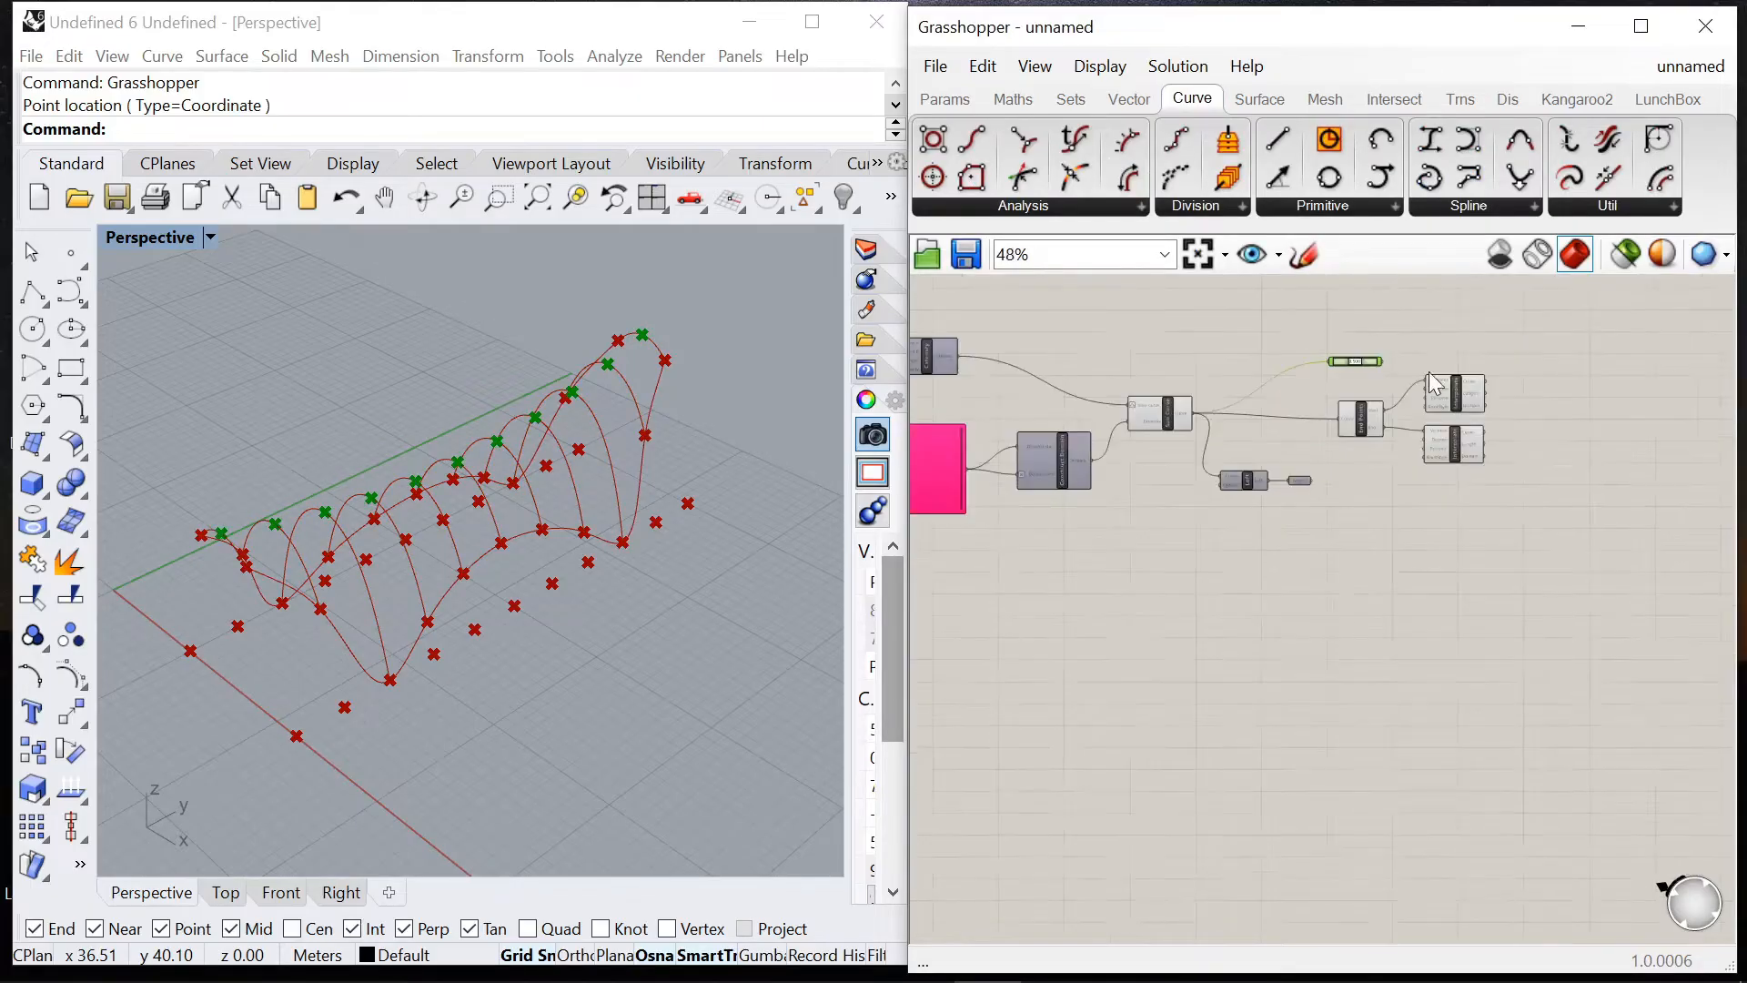
scroll(1416, 366, "up", 6)
left_click_drag(1544, 688, 1249, 421)
left_click_drag(1518, 469, 1503, 361)
left_click(1383, 741)
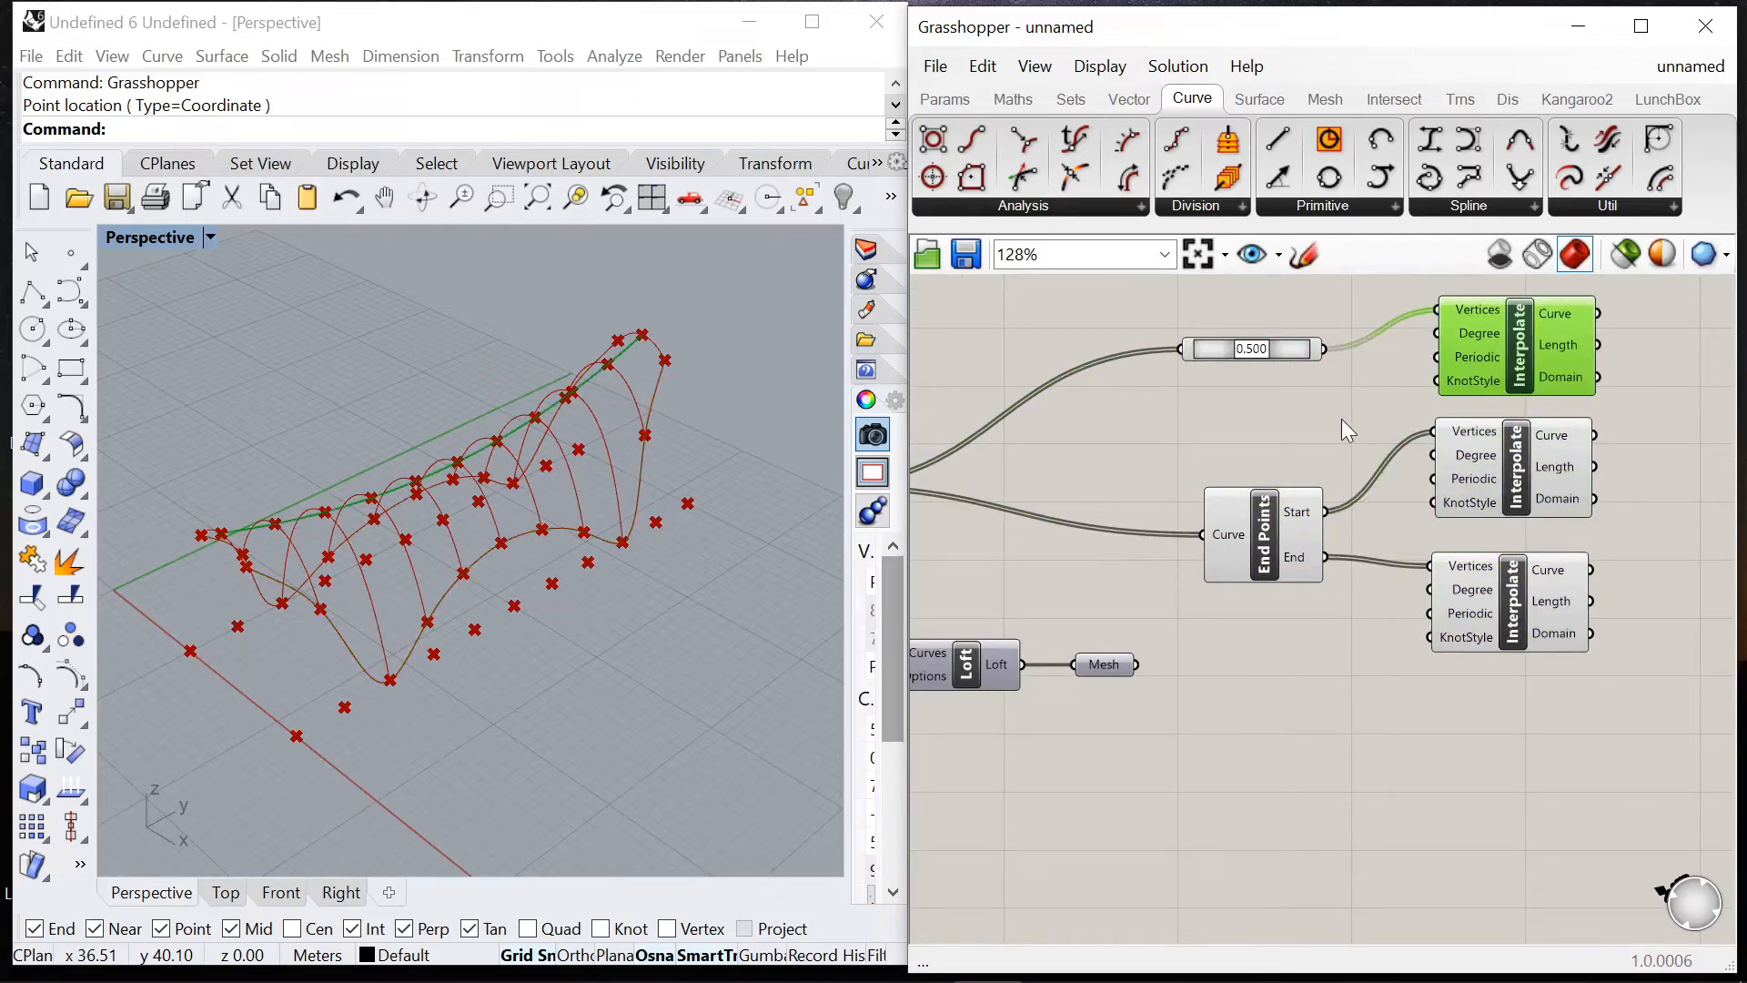
left_click(1320, 397)
right_click_drag(523, 577, 665, 587)
Step: Hide the preview of the End Points component
scroll(1633, 529, "down", 5)
scroll(1508, 522, "up", 4)
left_click(1416, 522)
right_click(1399, 455)
left_click(1457, 503)
left_click(1379, 384)
right_click(1381, 306)
left_click(1461, 347)
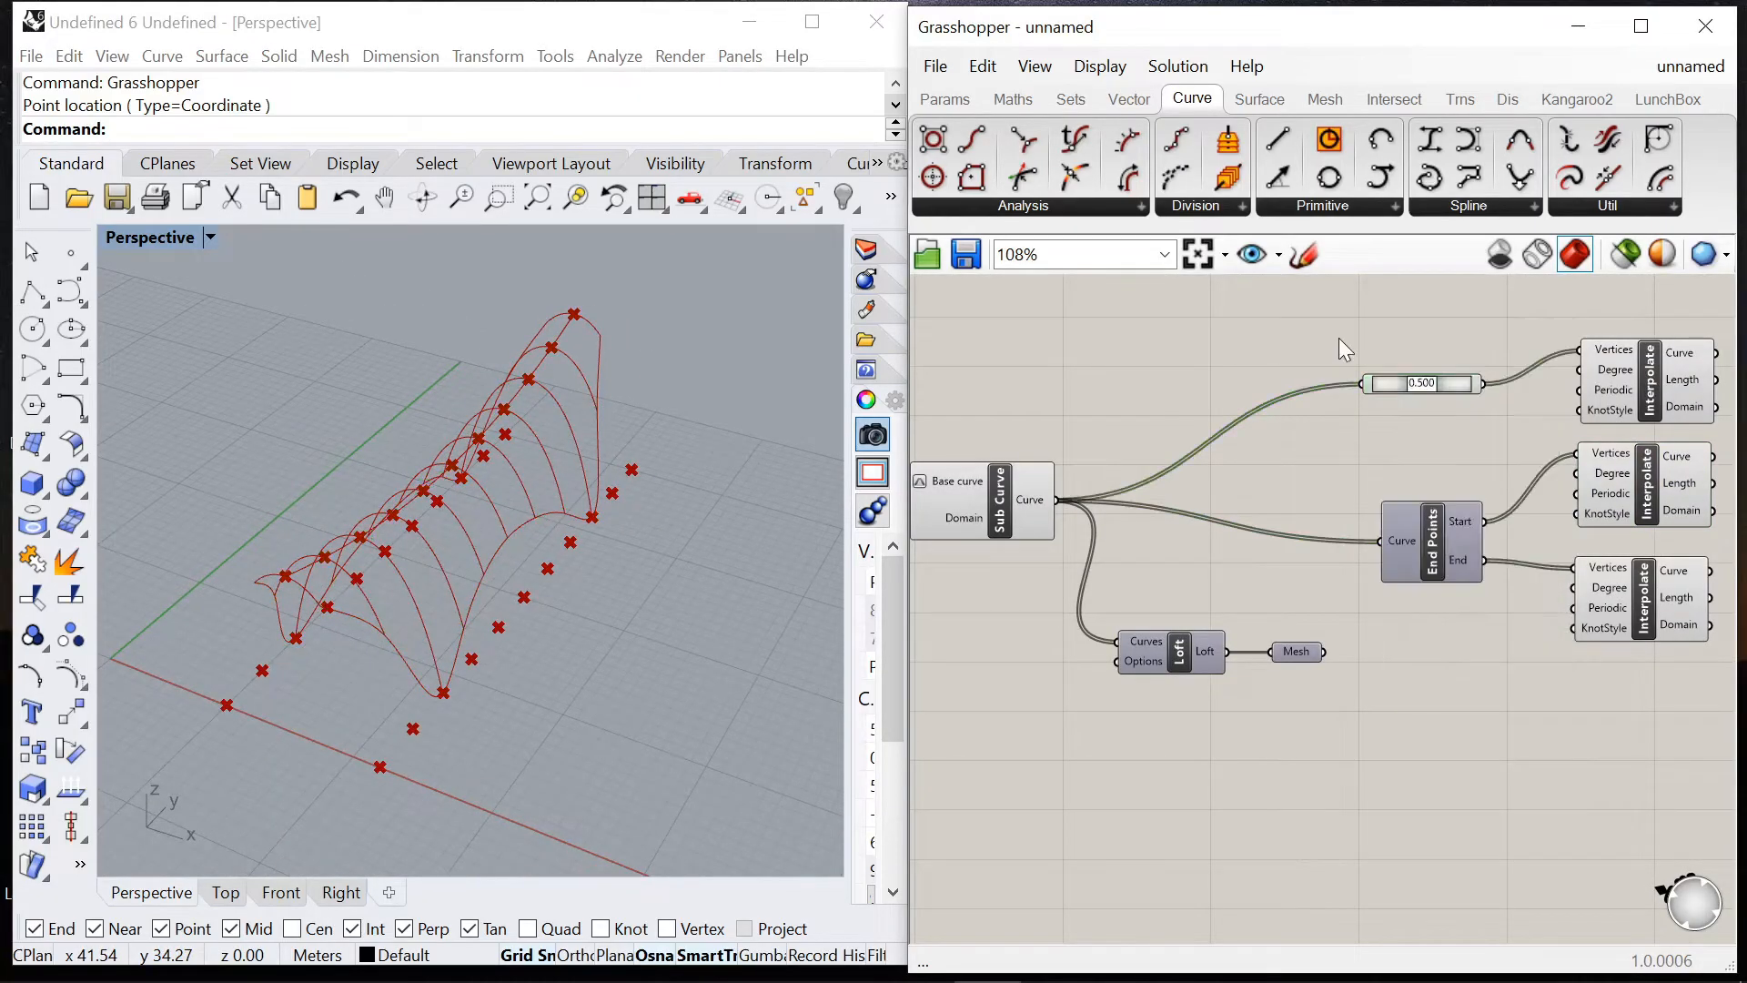
Step: Try Point On Curve parameters of 0.732 and 0.601 on the arches, and restore the 1/2 (mid) setting
scroll(1339, 336, "up", 5)
left_click_drag(1493, 428, 1538, 439)
right_click_drag(744, 504, 733, 546)
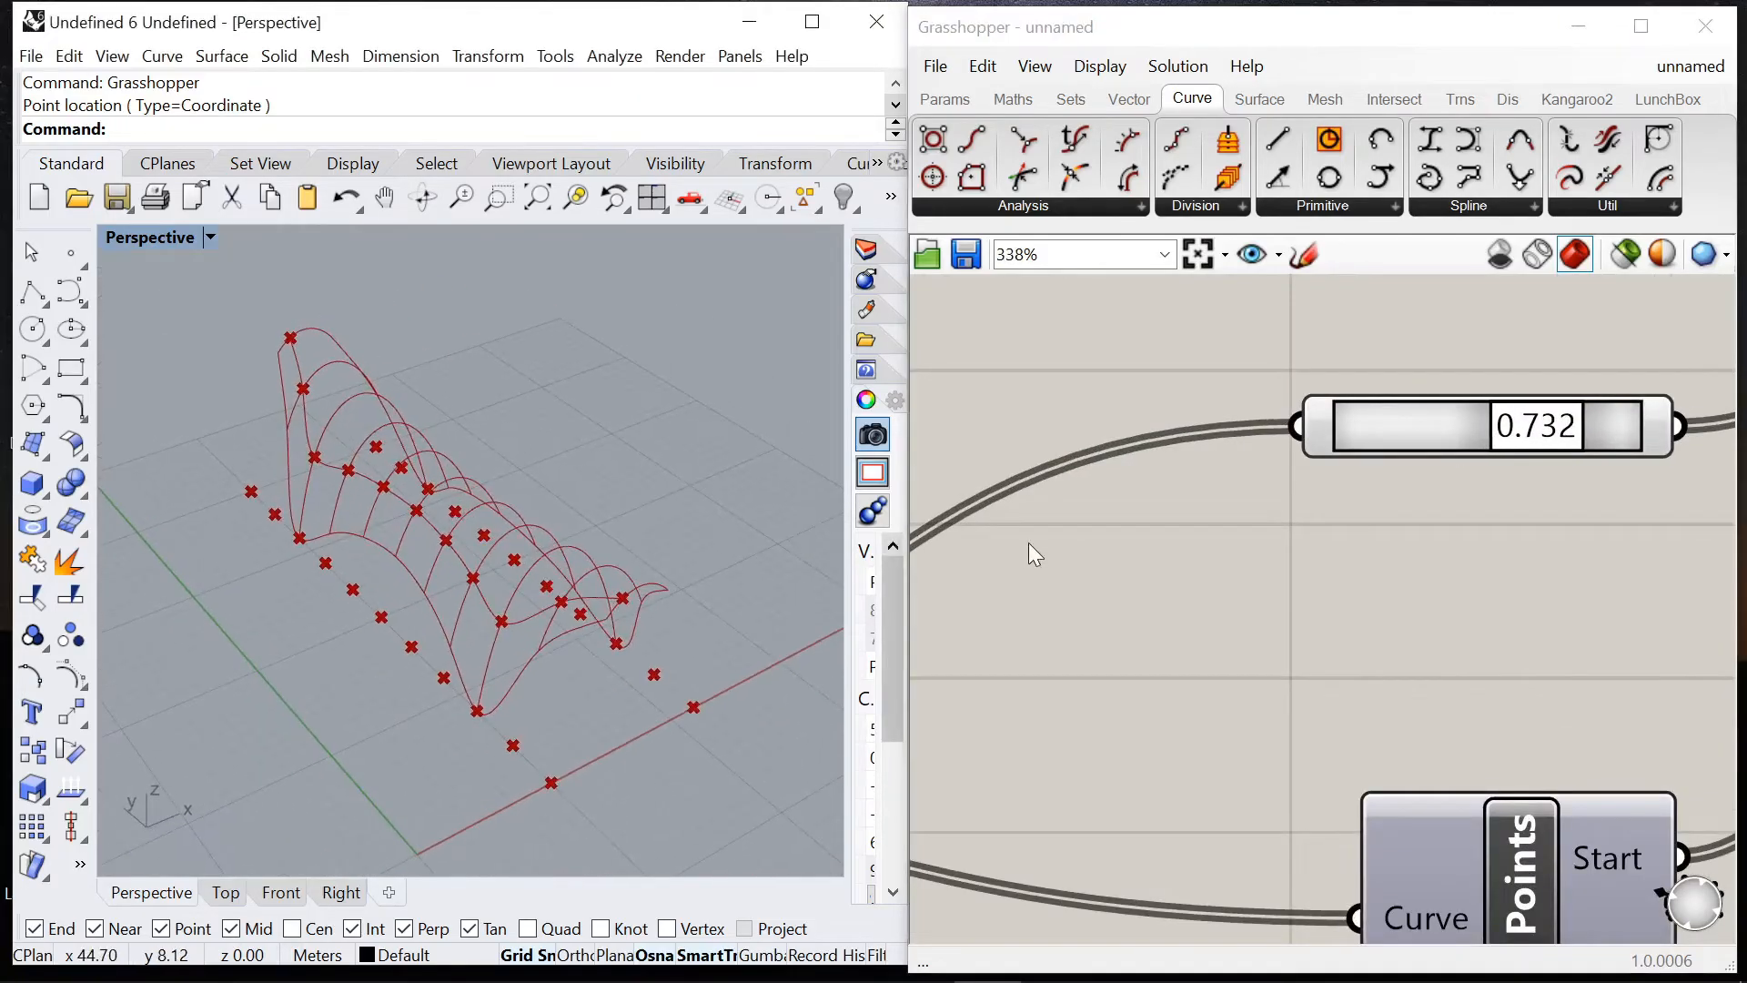
left_click_drag(1541, 438, 1505, 435)
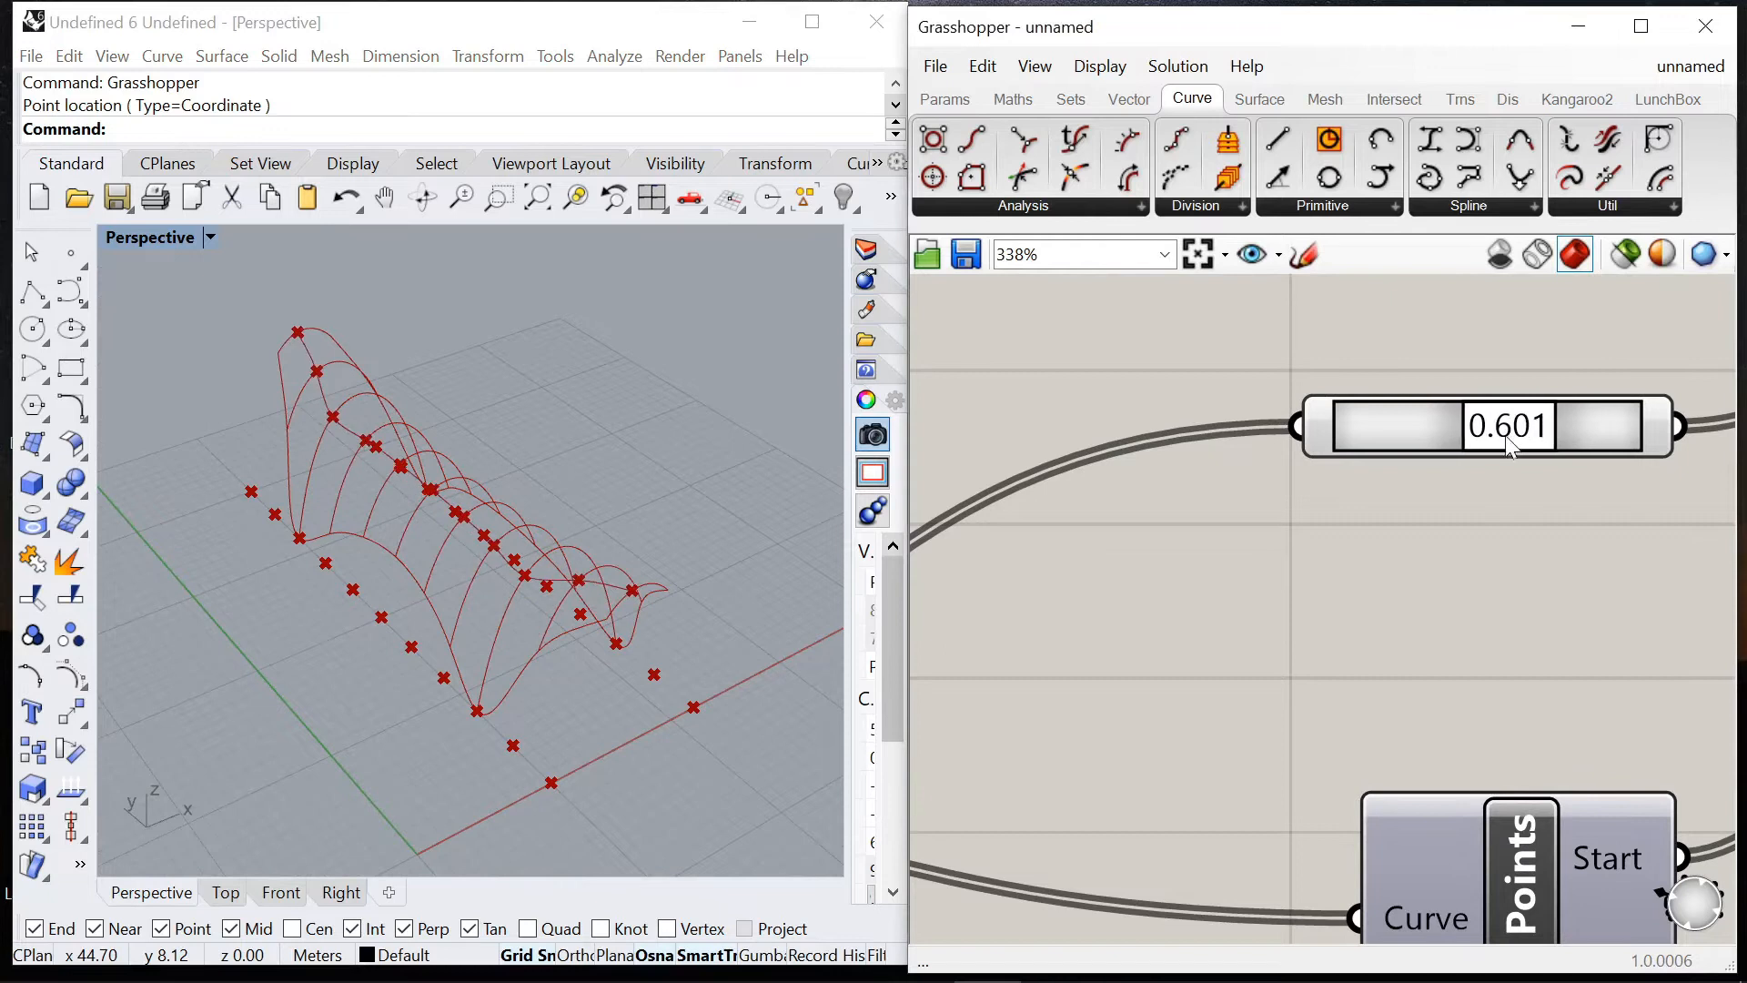
right_click(1396, 437)
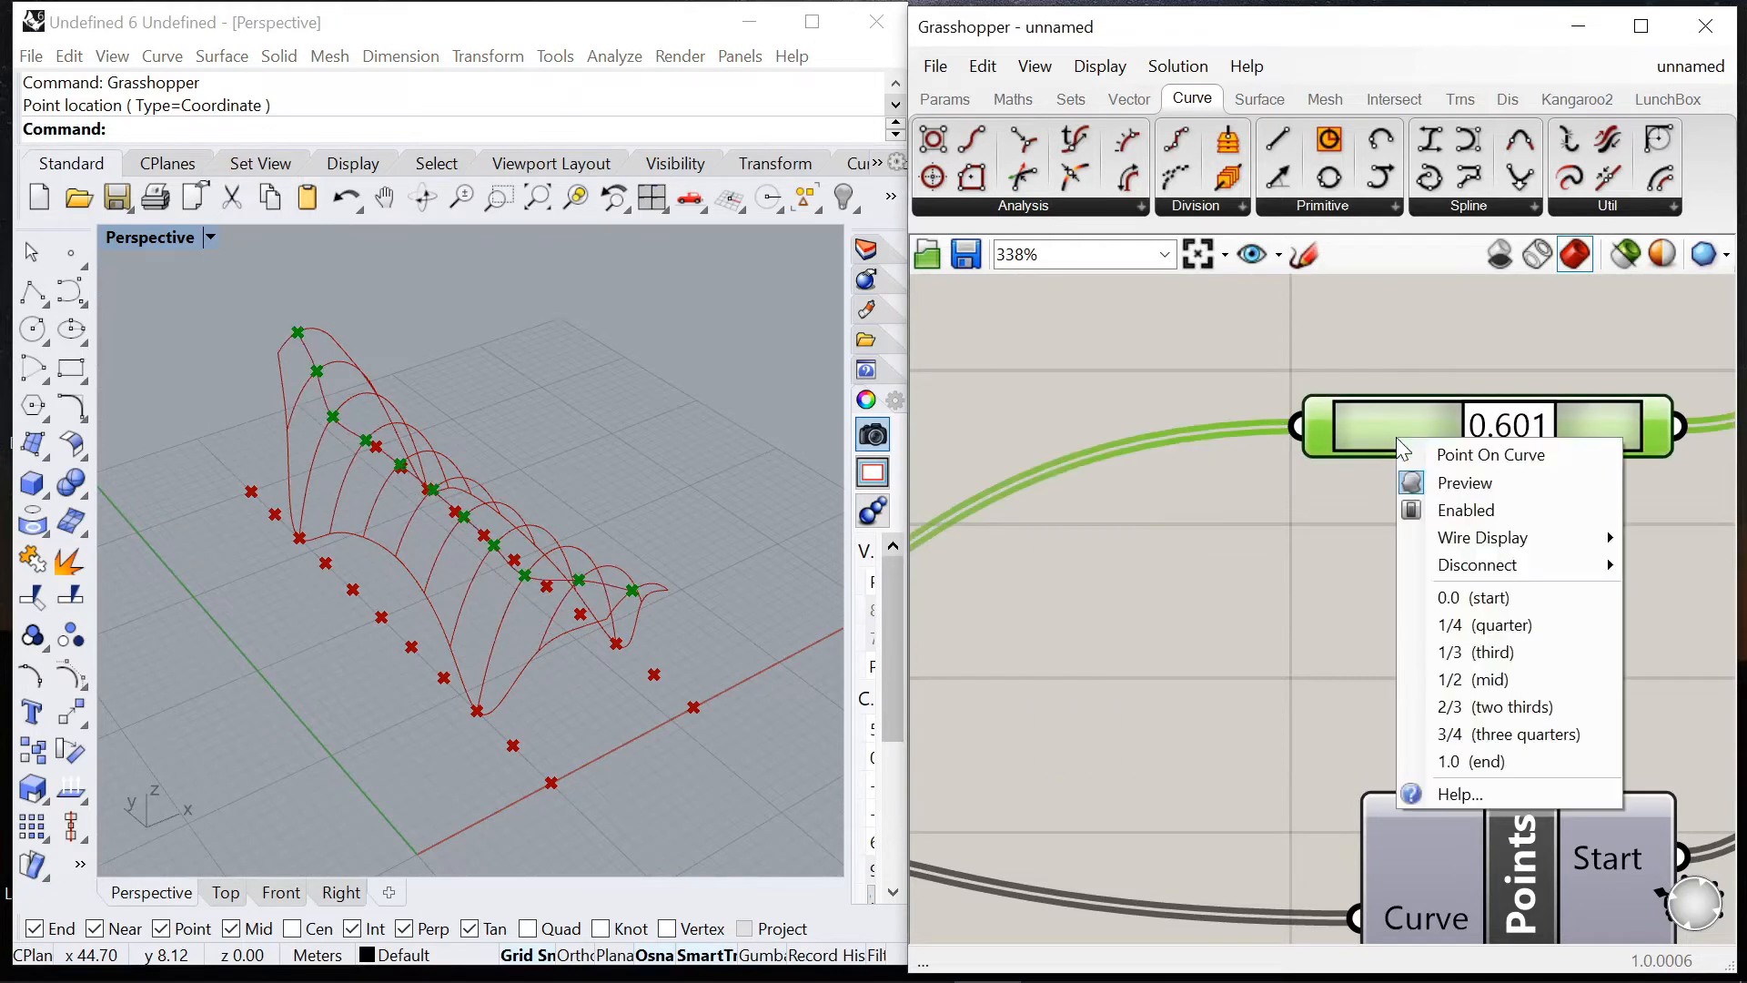
left_click(1446, 680)
Step: Hide the preview of the Point On Curve component
scroll(1256, 523, "down", 4)
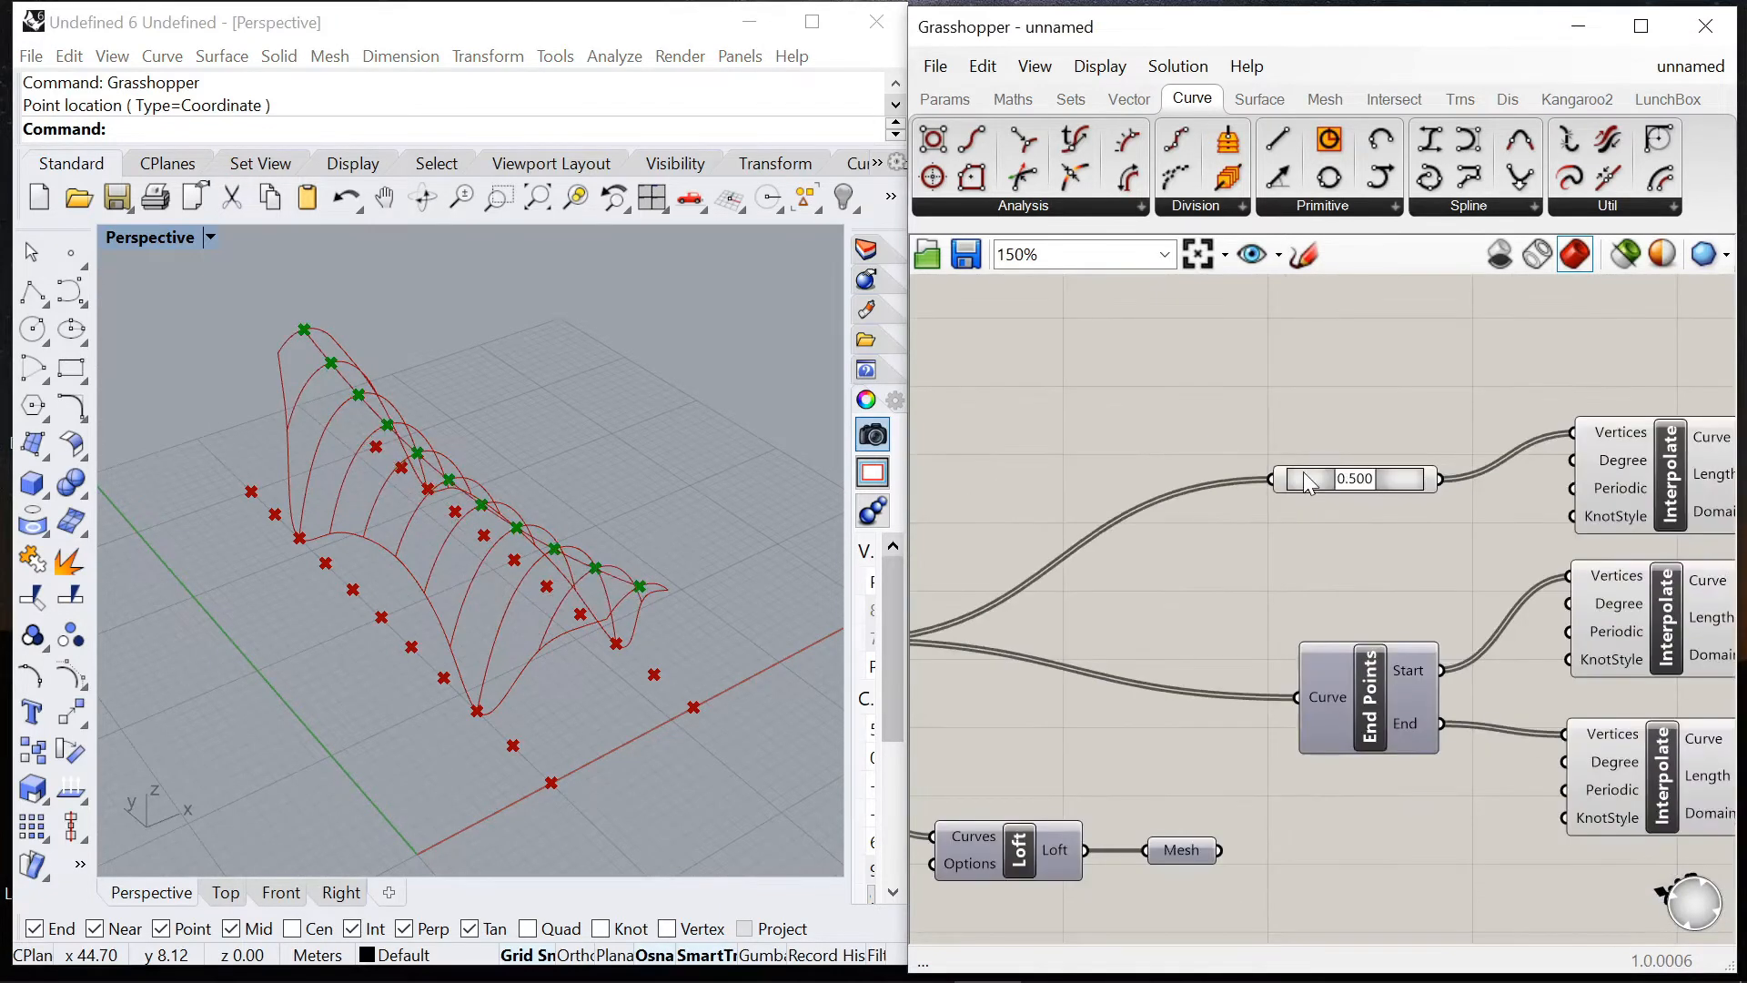
left_click(1305, 475)
right_click(1268, 361)
left_click(1350, 403)
left_click(1372, 375)
Step: Hide the preview of the upstream components that draw the remaining base points
scroll(1529, 428, "down", 8)
scroll(1205, 406, "up", 4)
scroll(1204, 406, "up", 4)
scroll(1283, 440, "down", 6)
left_click_drag(1456, 361, 1117, 570)
right_click(1221, 315)
left_click(1287, 349)
left_click(1412, 352)
Step: Examine the ridge and edge curves by selecting the Interpolate components that generate them
right_click_drag(546, 582, 655, 574)
scroll(1210, 500, "down", 6)
scroll(1288, 463, "up", 12)
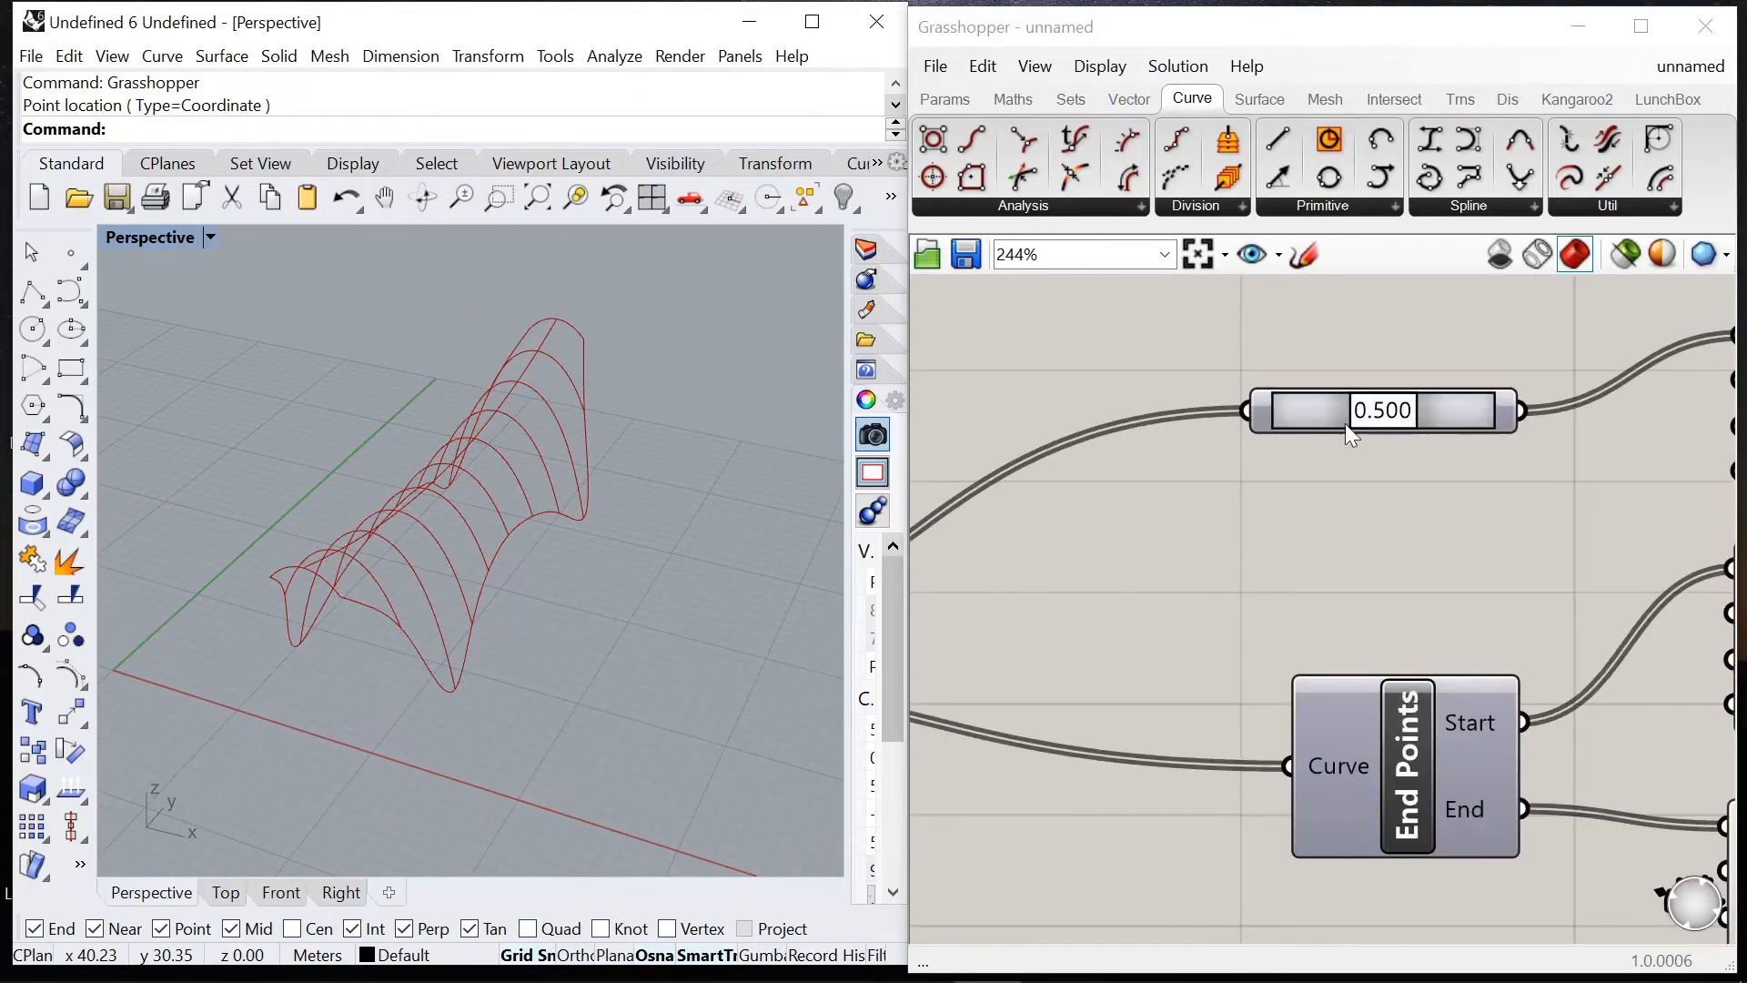
scroll(1347, 424, "down", 7)
scroll(1532, 425, "up", 5)
left_click(1532, 428)
scroll(1374, 478, "down", 6)
scroll(1493, 509, "up", 6)
left_click(1347, 541)
left_click(1298, 717)
scroll(1487, 488, "down", 5)
scroll(1263, 614, "up", 3)
scroll(1176, 543, "down", 2)
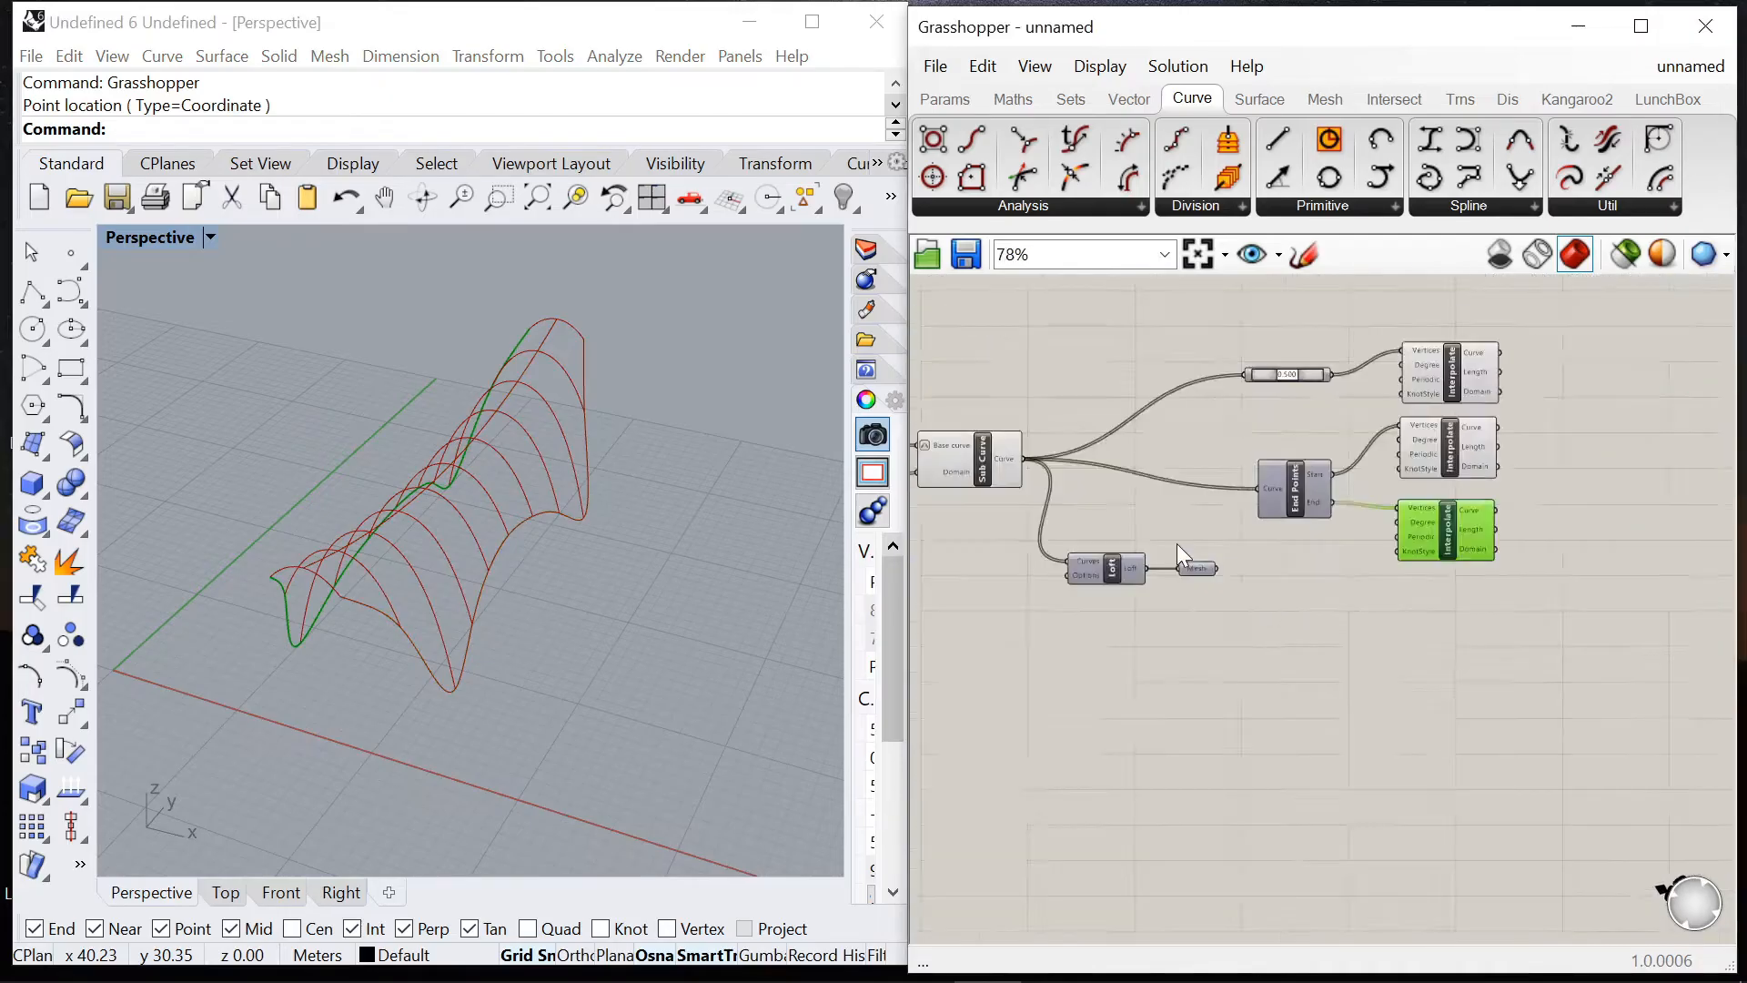
Step: Add a Curve parameter to the canvas above Loft and connect the Sub Curve output to it
scroll(1176, 543, "up", 2)
double_click(1139, 523)
type("curve")
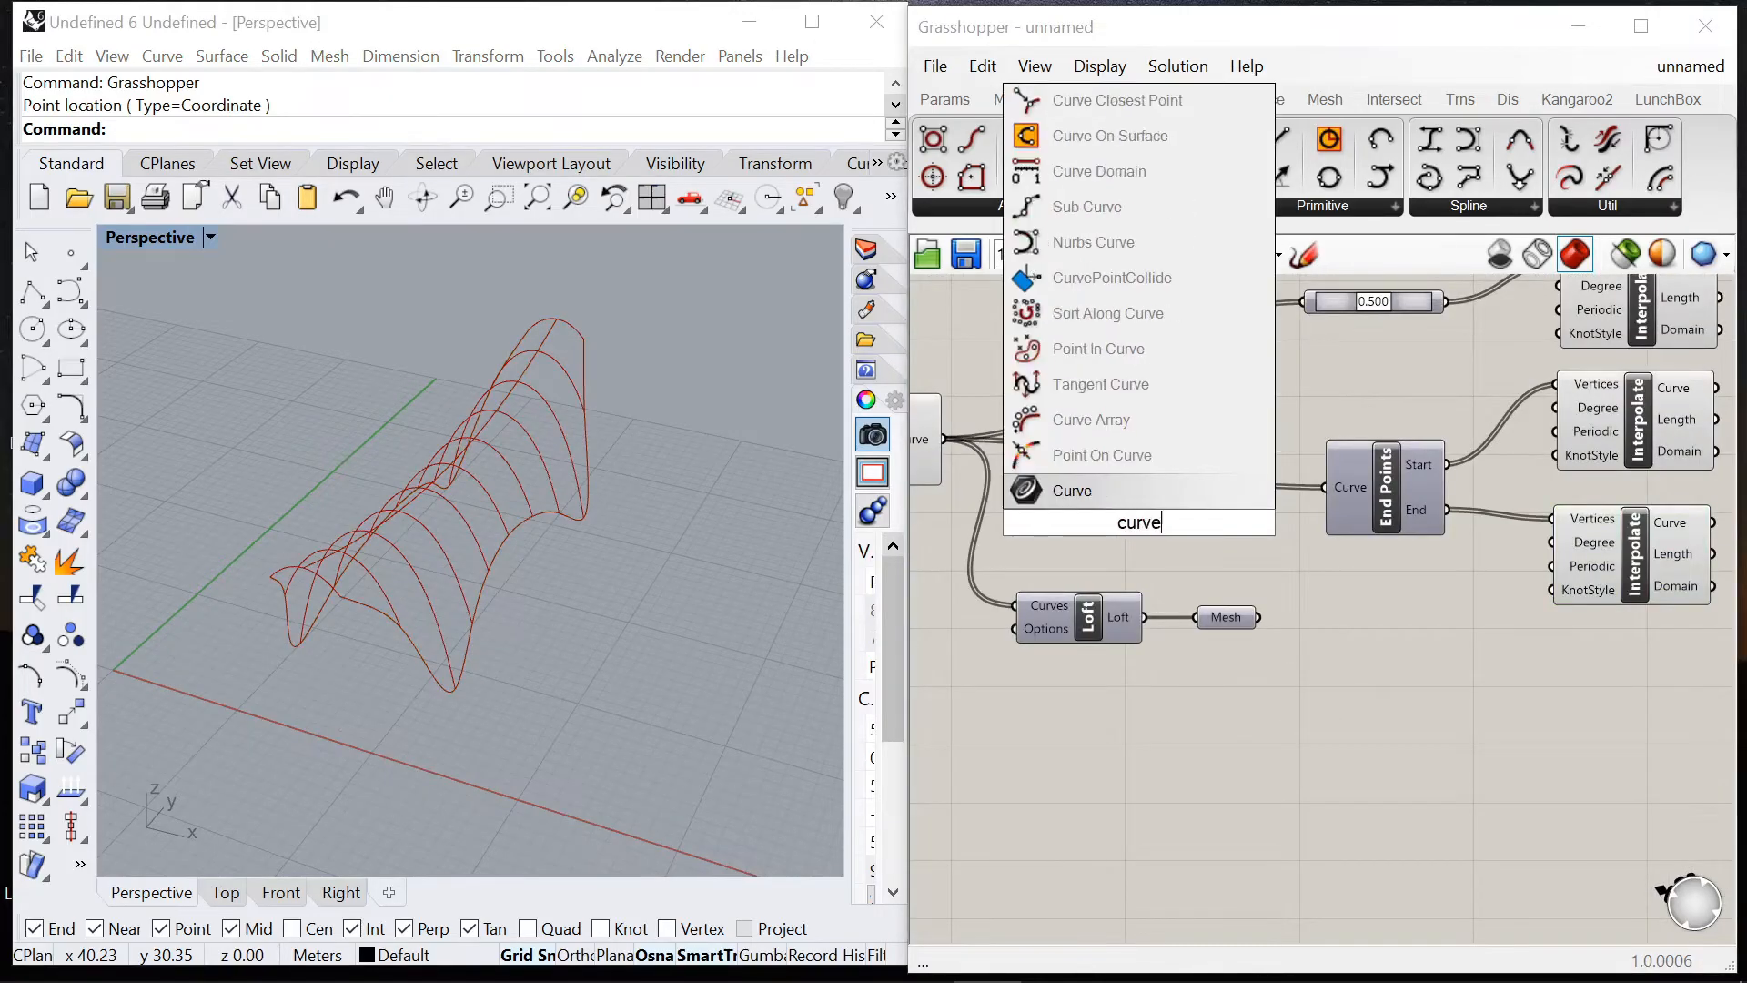
key("Return")
left_click_drag(1055, 494, 1107, 518)
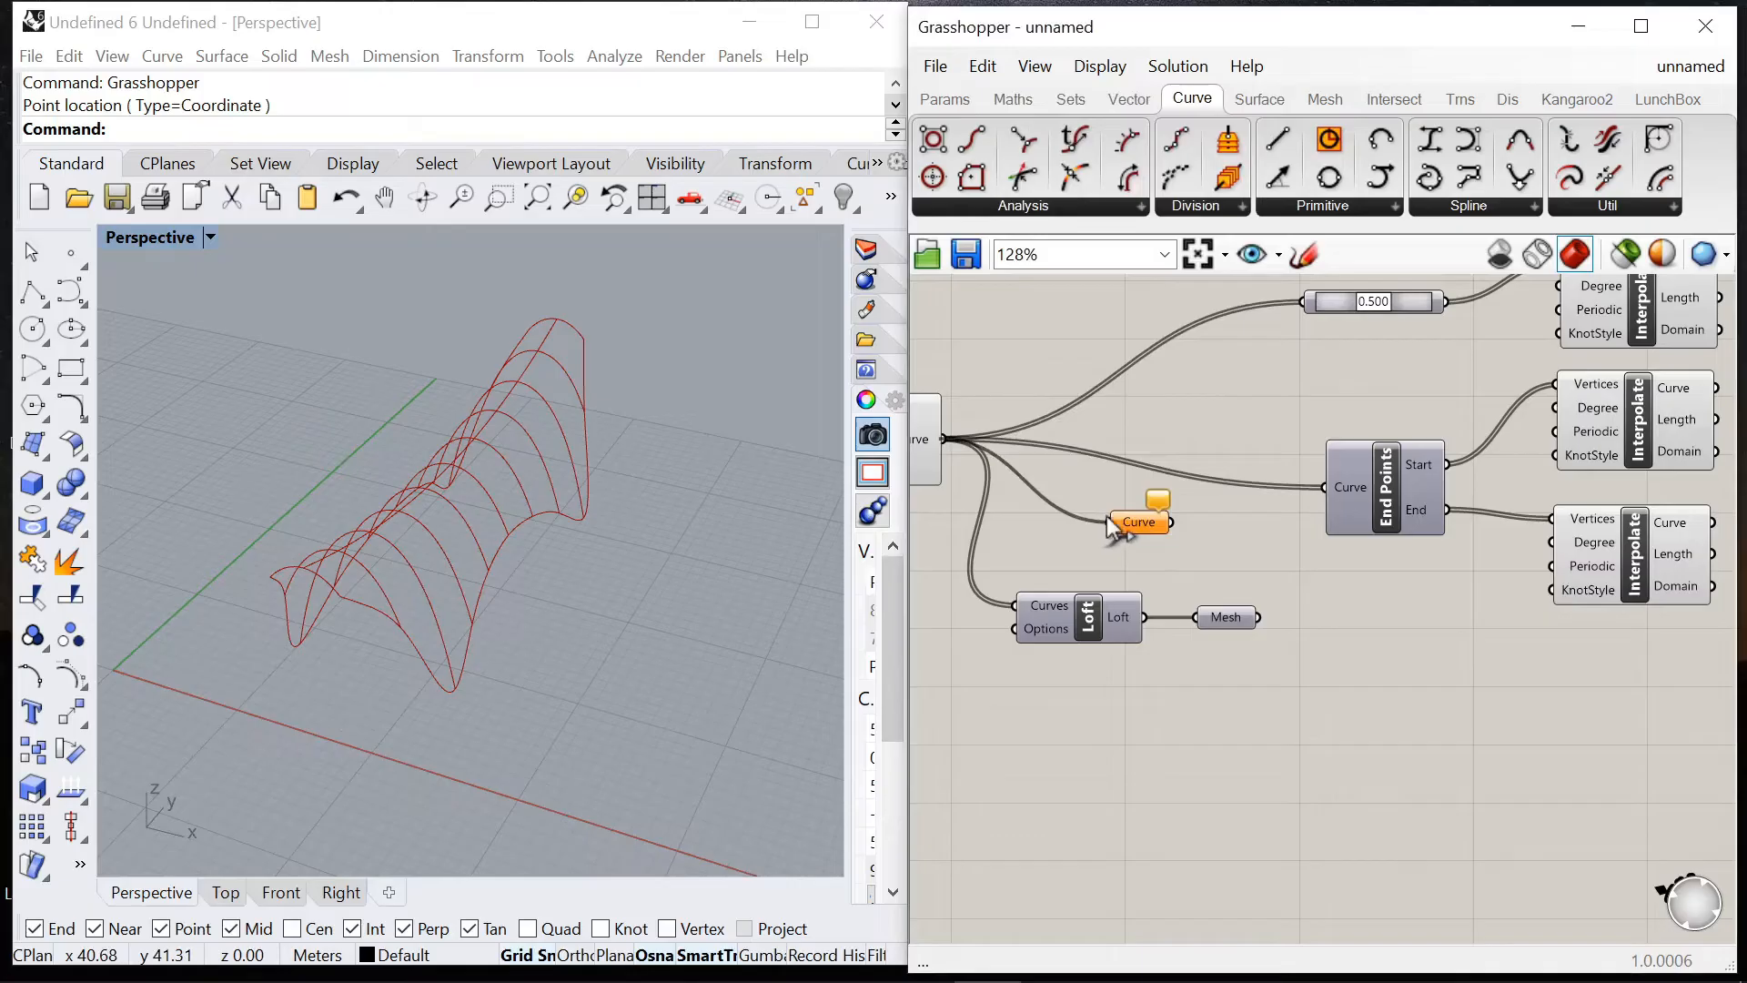
Step: Move Point On Curve and its Interpolate component upward, and place the Curve parameter between the upper two Interpolate components
scroll(1087, 578, "down", 4)
scroll(1320, 439, "up", 3)
left_click_drag(1483, 494, 1258, 462)
left_click_drag(1055, 450, 1053, 449)
left_click_drag(1330, 484, 1325, 444)
left_click(1469, 484)
scroll(1274, 546, "down", 1)
right_click_drag(983, 653, 1191, 588)
left_click_drag(1177, 591, 1432, 505)
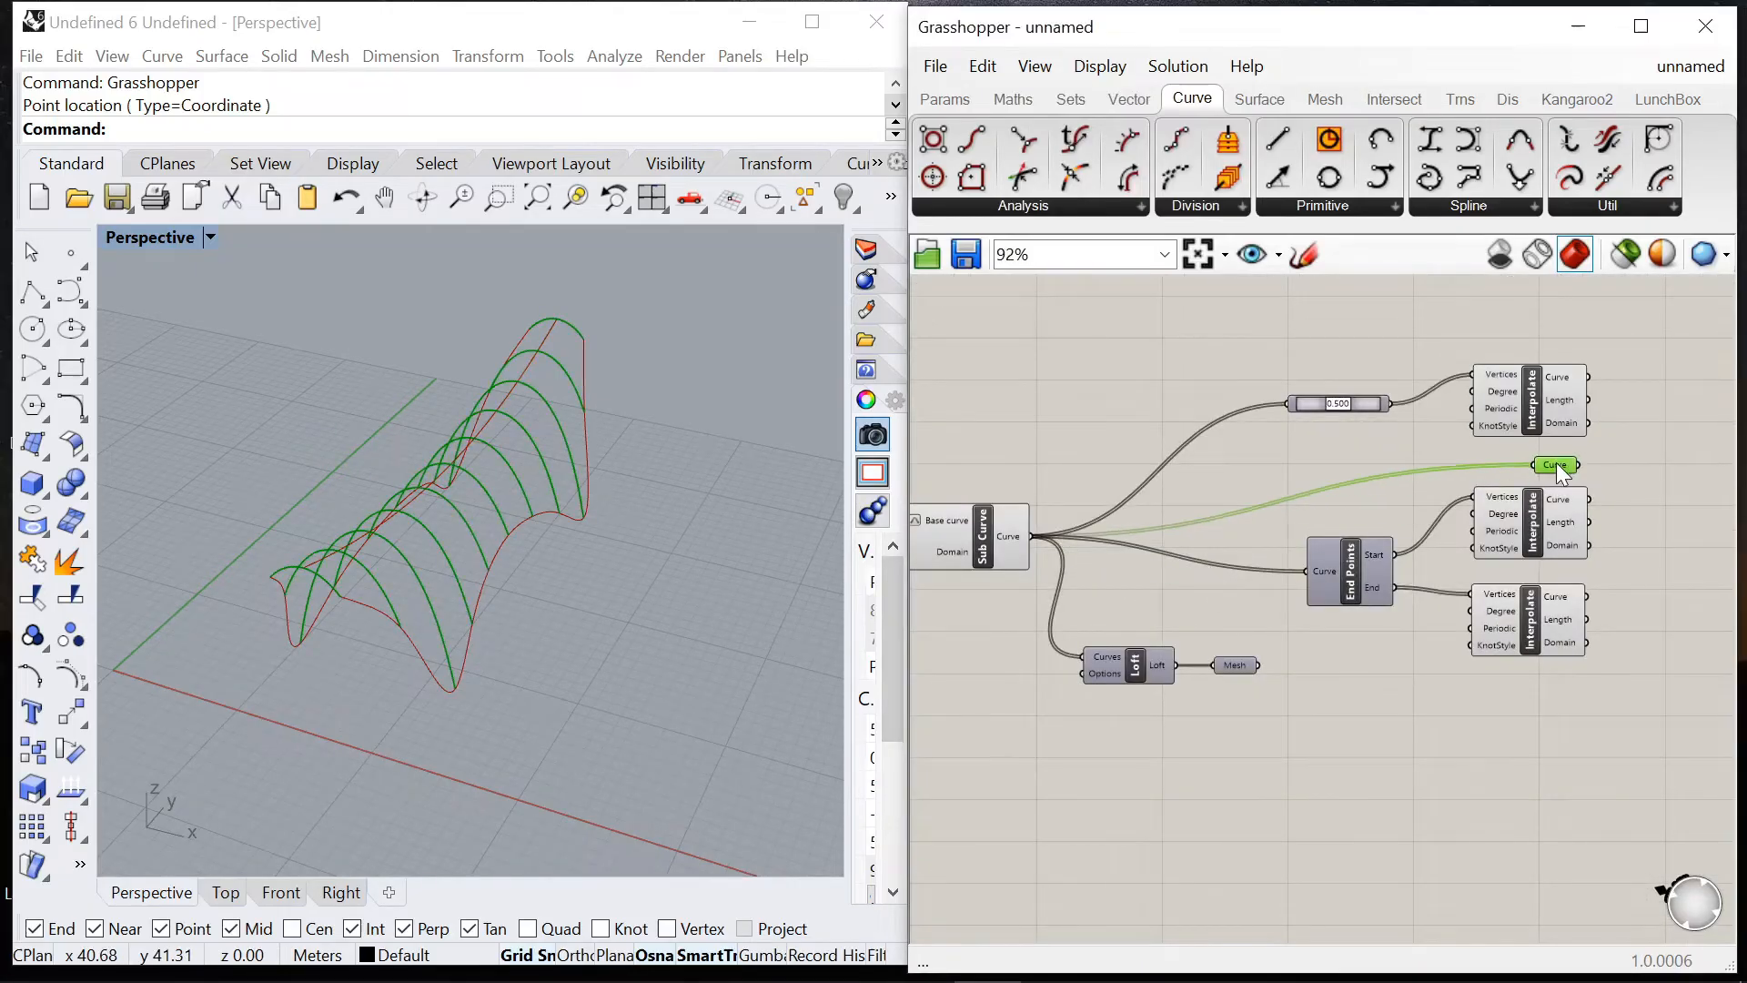
Step: Add a Join Curves component to the canvas beyond the Interpolate components
scroll(1658, 517, "up", 1)
right_click_drag(1658, 517, 1516, 484)
double_click(1469, 484)
type("j")
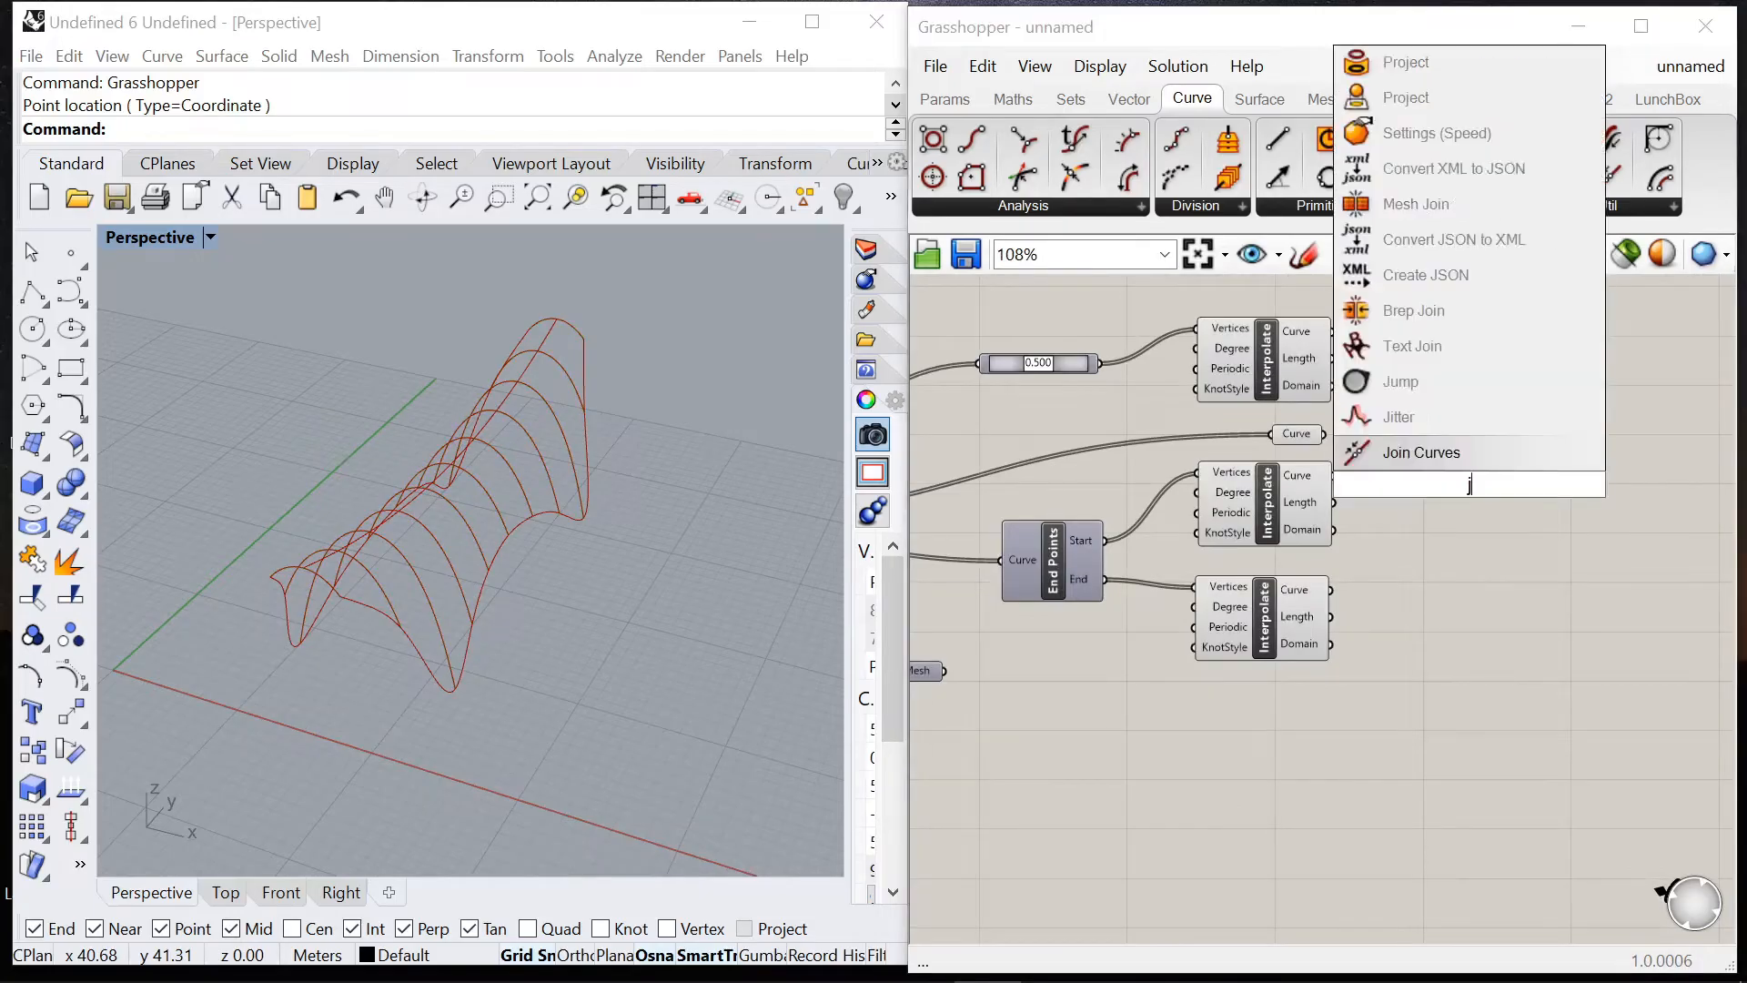
type("oin")
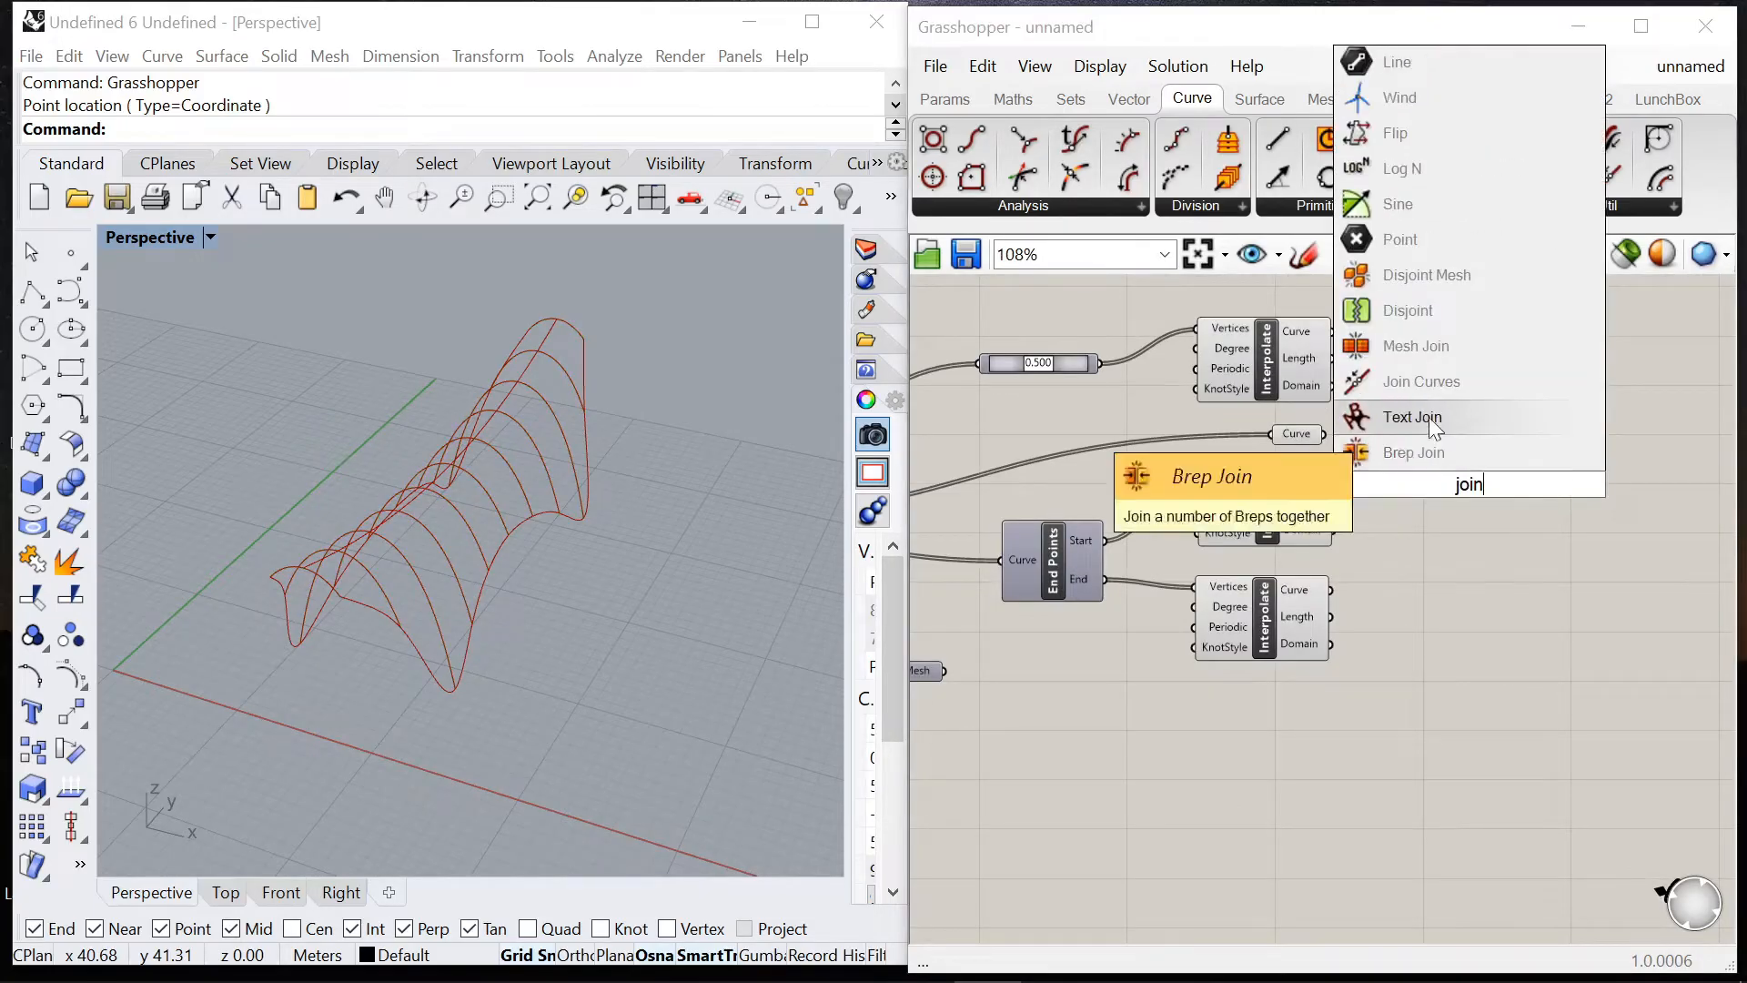
left_click(1416, 381)
Step: Connect the Curve parameter and the two edge Interpolate curves to the Curves input of Join Curves
scroll(1365, 436, "up", 4)
left_click_drag(1367, 415, 1392, 466)
left_click_drag(1511, 527, 1571, 638)
left_click(1288, 611)
scroll(1274, 600, "down", 4)
scroll(1421, 577, "up", 2)
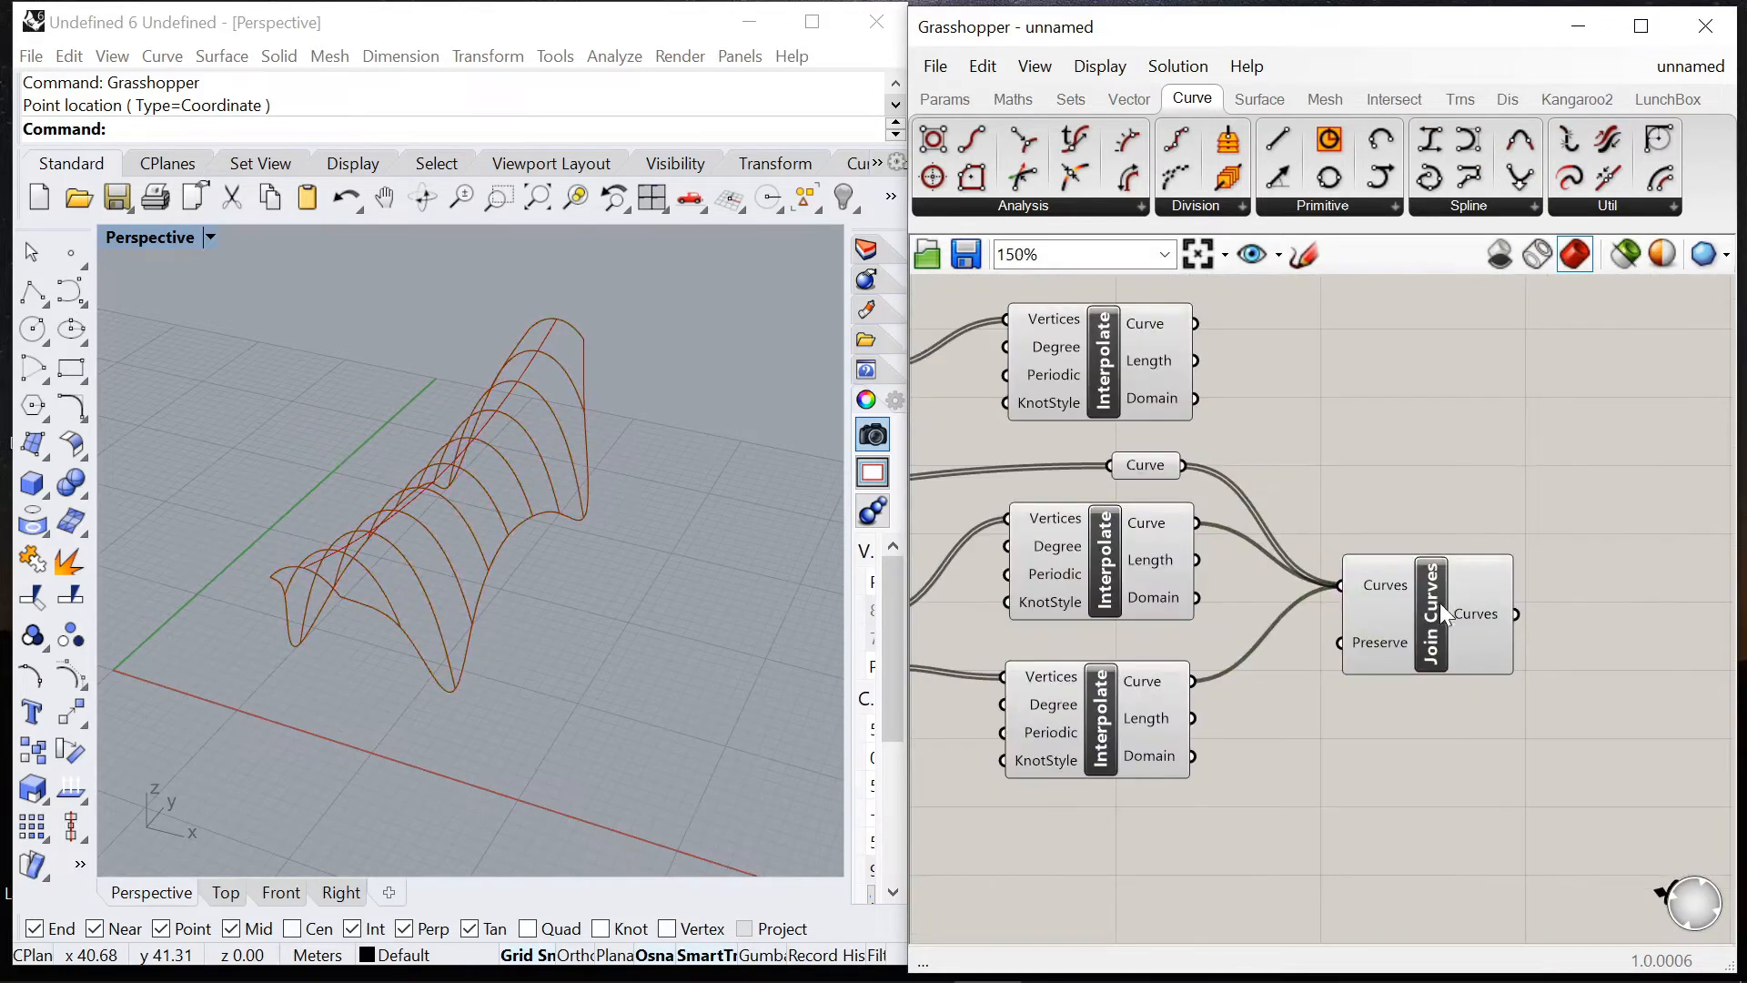
left_click_drag(1440, 603, 1429, 621)
right_click_drag(679, 575, 509, 582)
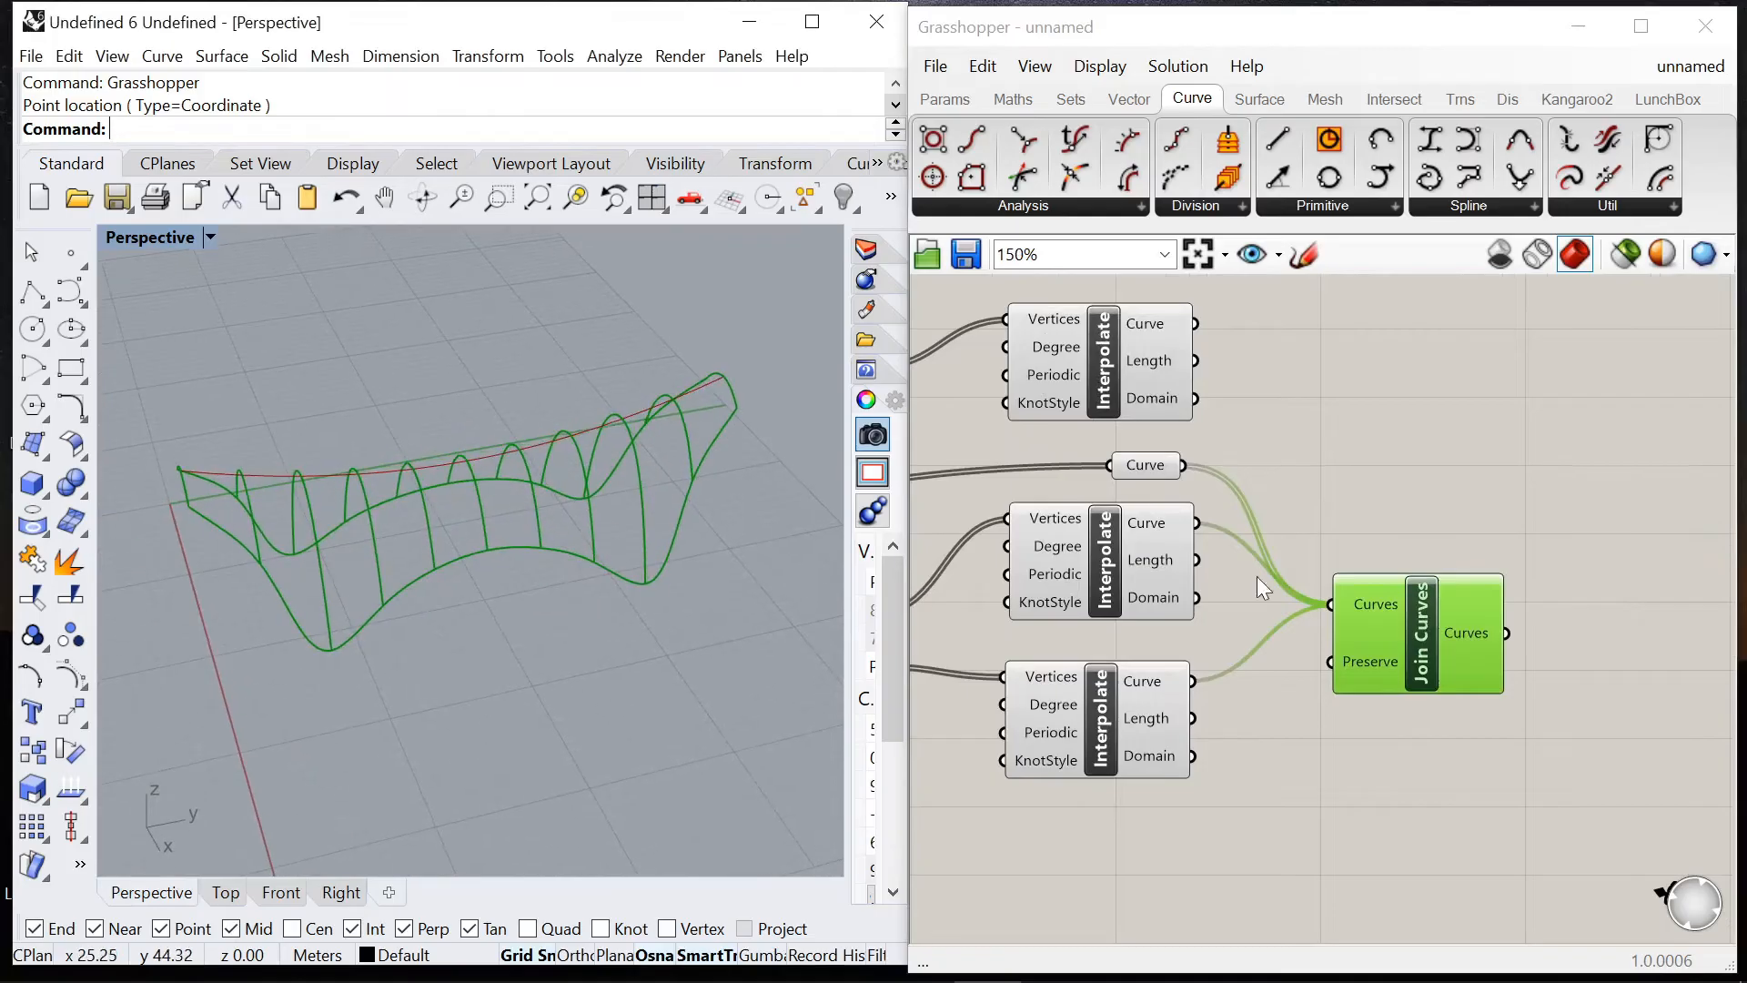
Step: Add a Pipe component to the canvas beyond Join Curves
scroll(1456, 592, "up", 2)
double_click(1529, 602)
type("pipe")
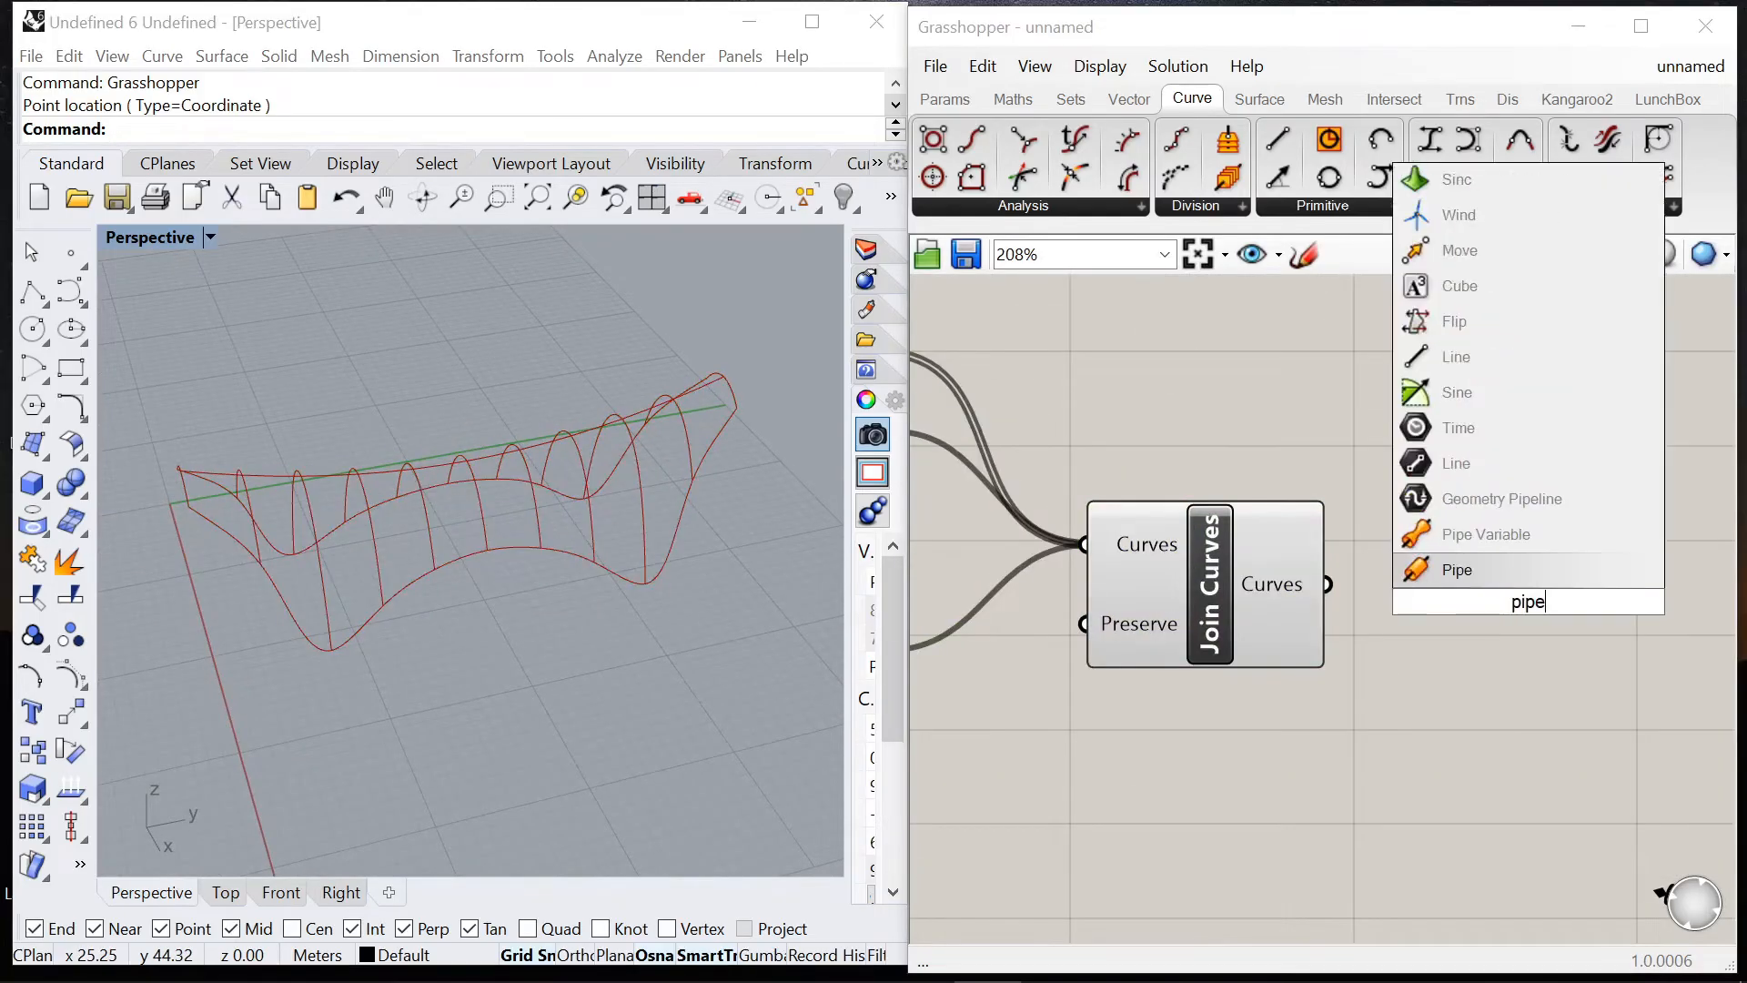
left_click(1498, 574)
scroll(1356, 584, "down", 2)
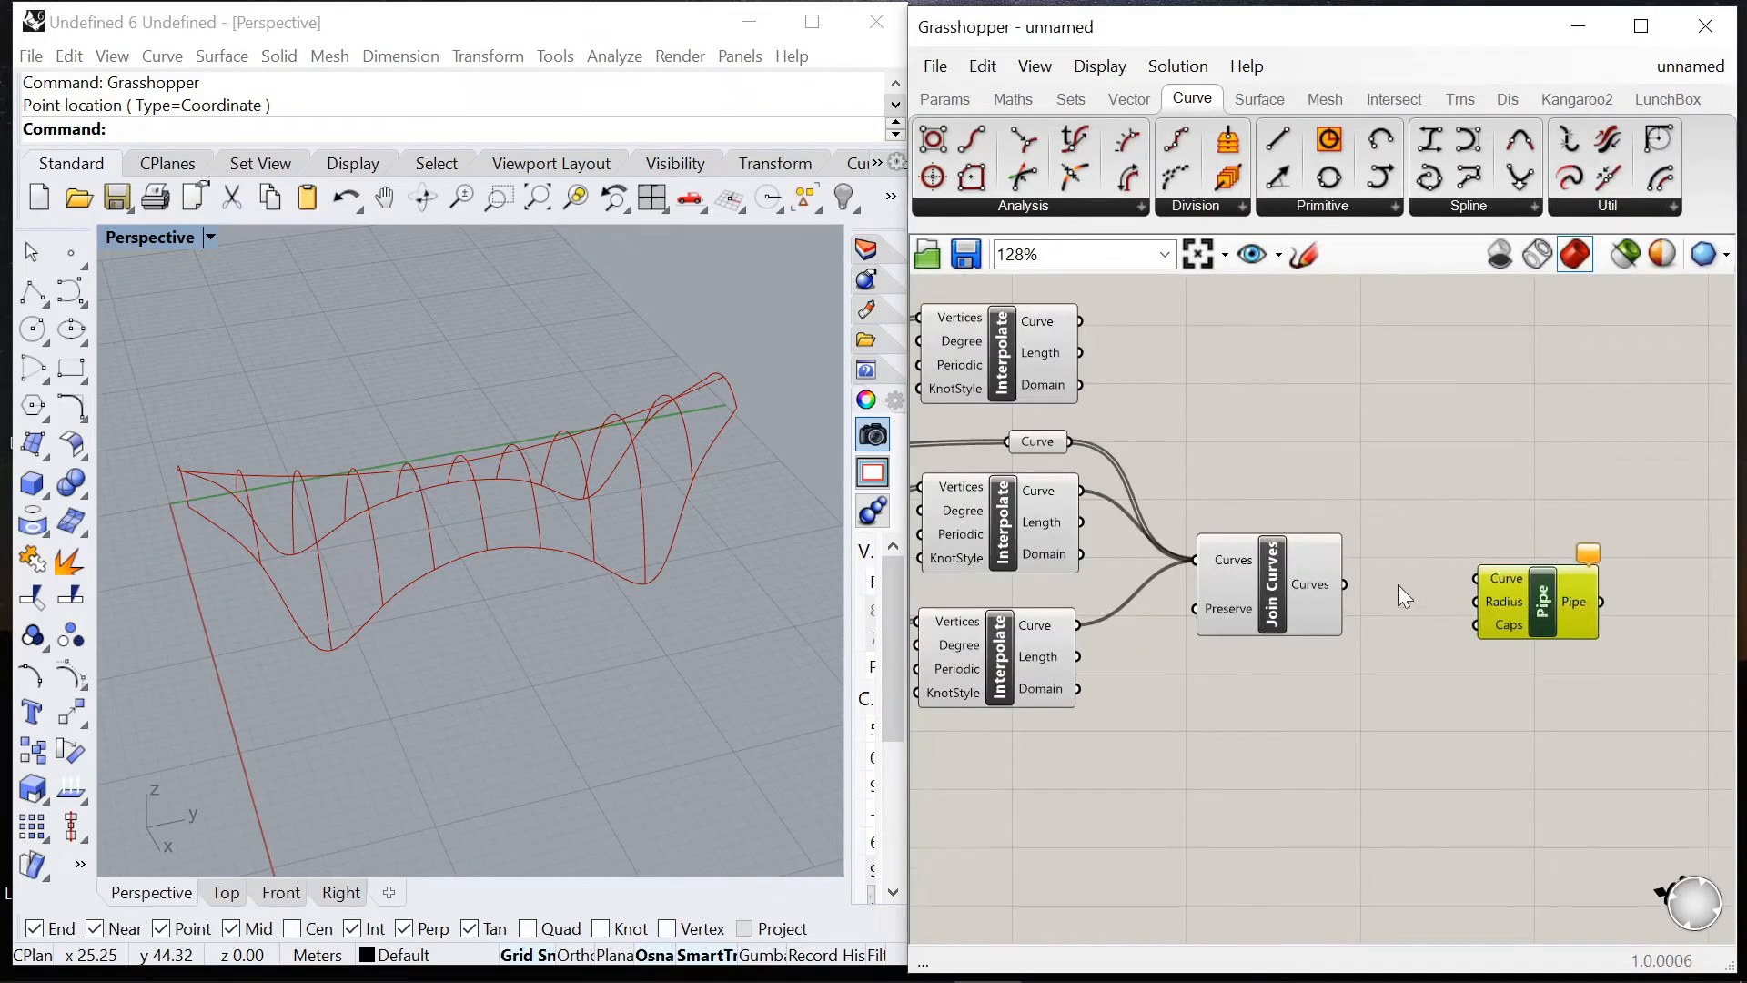
Step: Connect the Join Curves output to Pipe's Curve input and feed its Radius from a new panel containing 0.2
scroll(1401, 587, "up", 3)
double_click(1527, 749)
type("0.2")
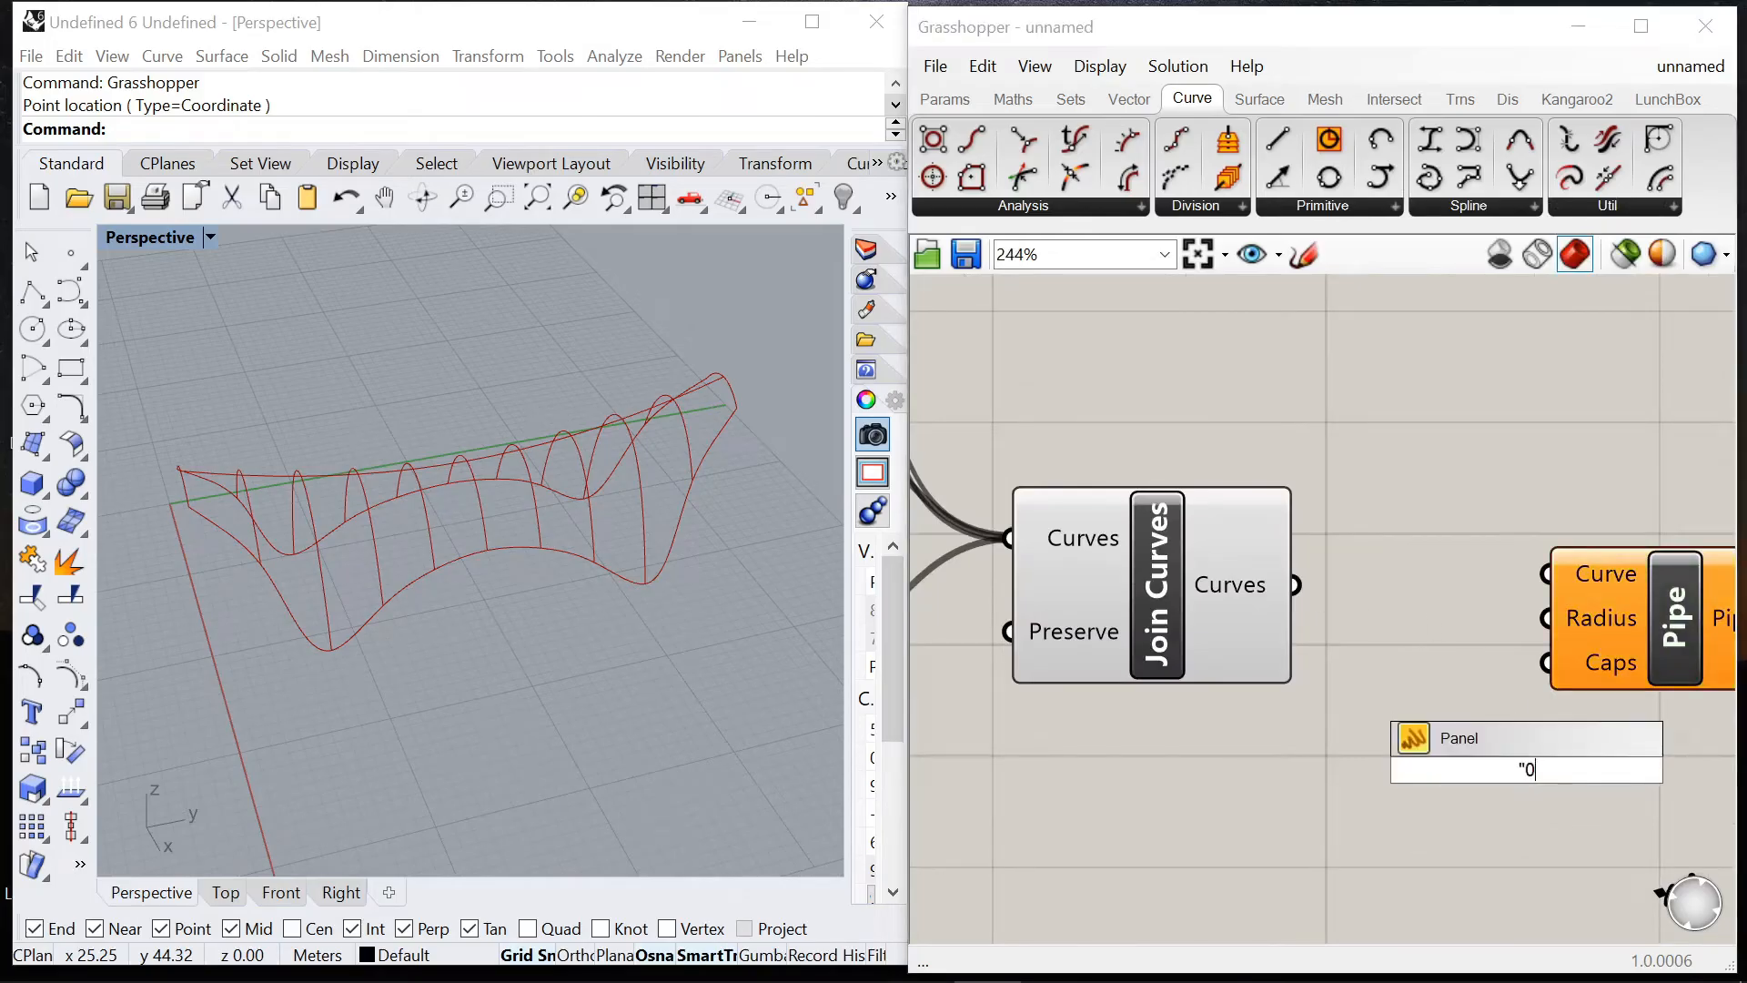
key("Return")
scroll(1438, 762, "down", 1)
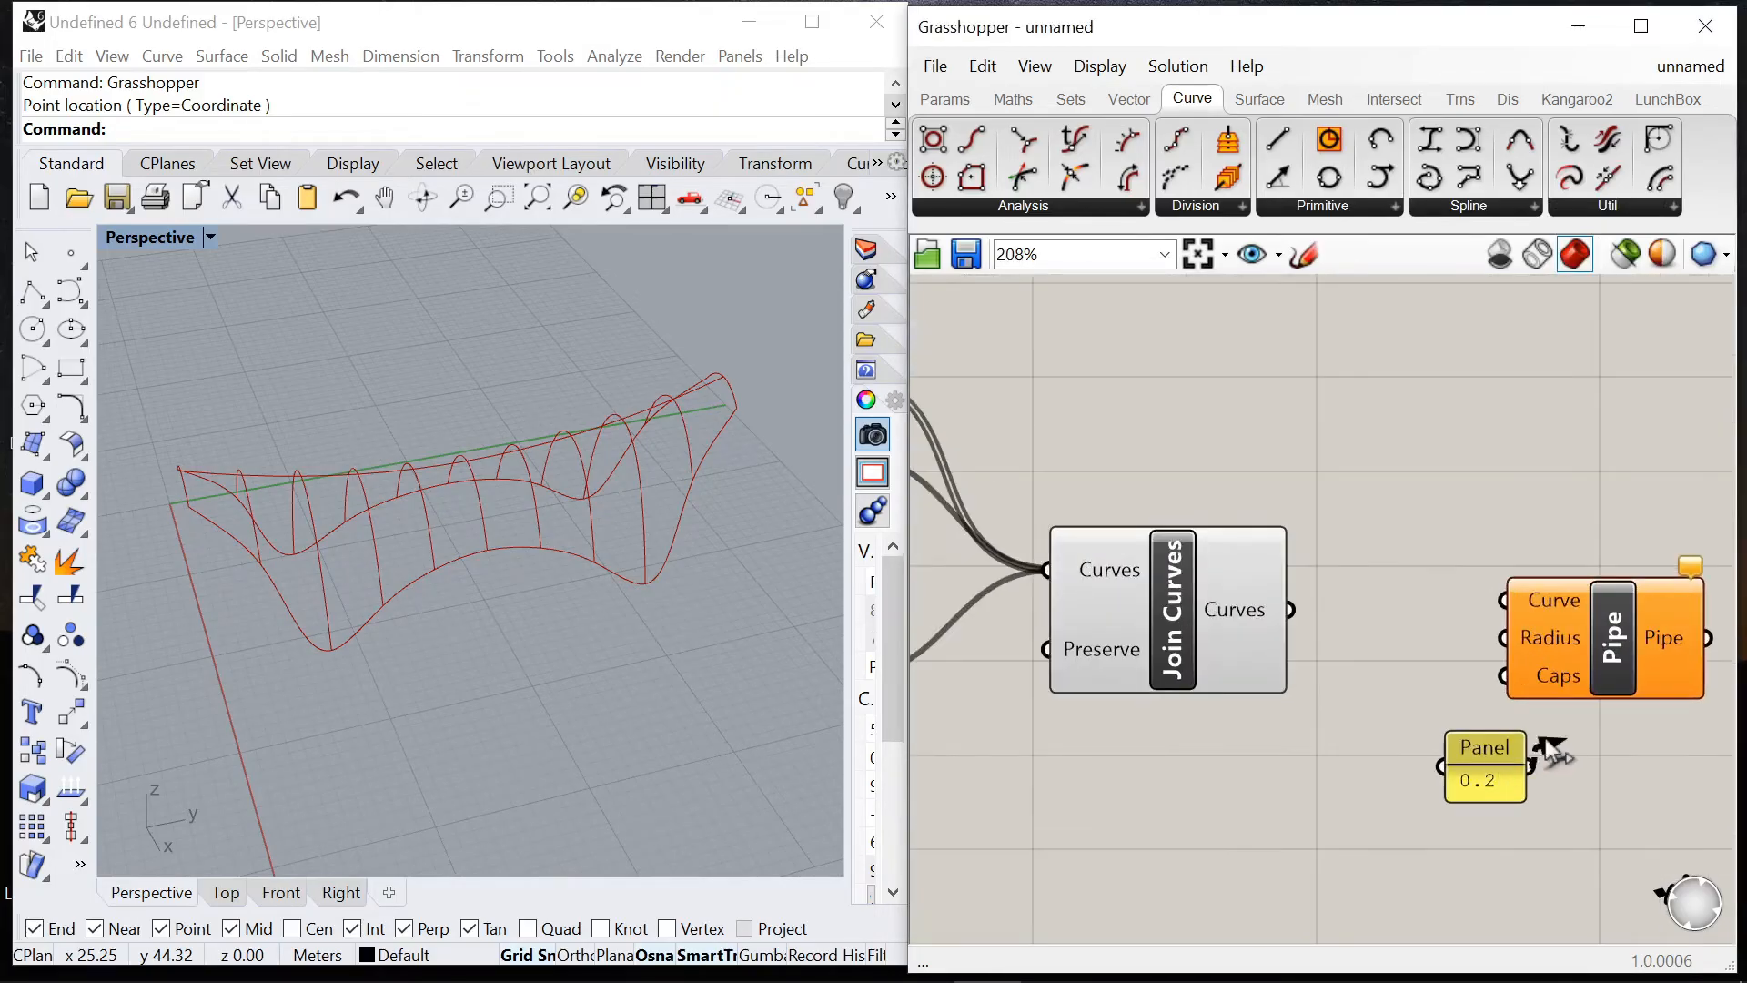
left_click_drag(1606, 649, 1667, 657)
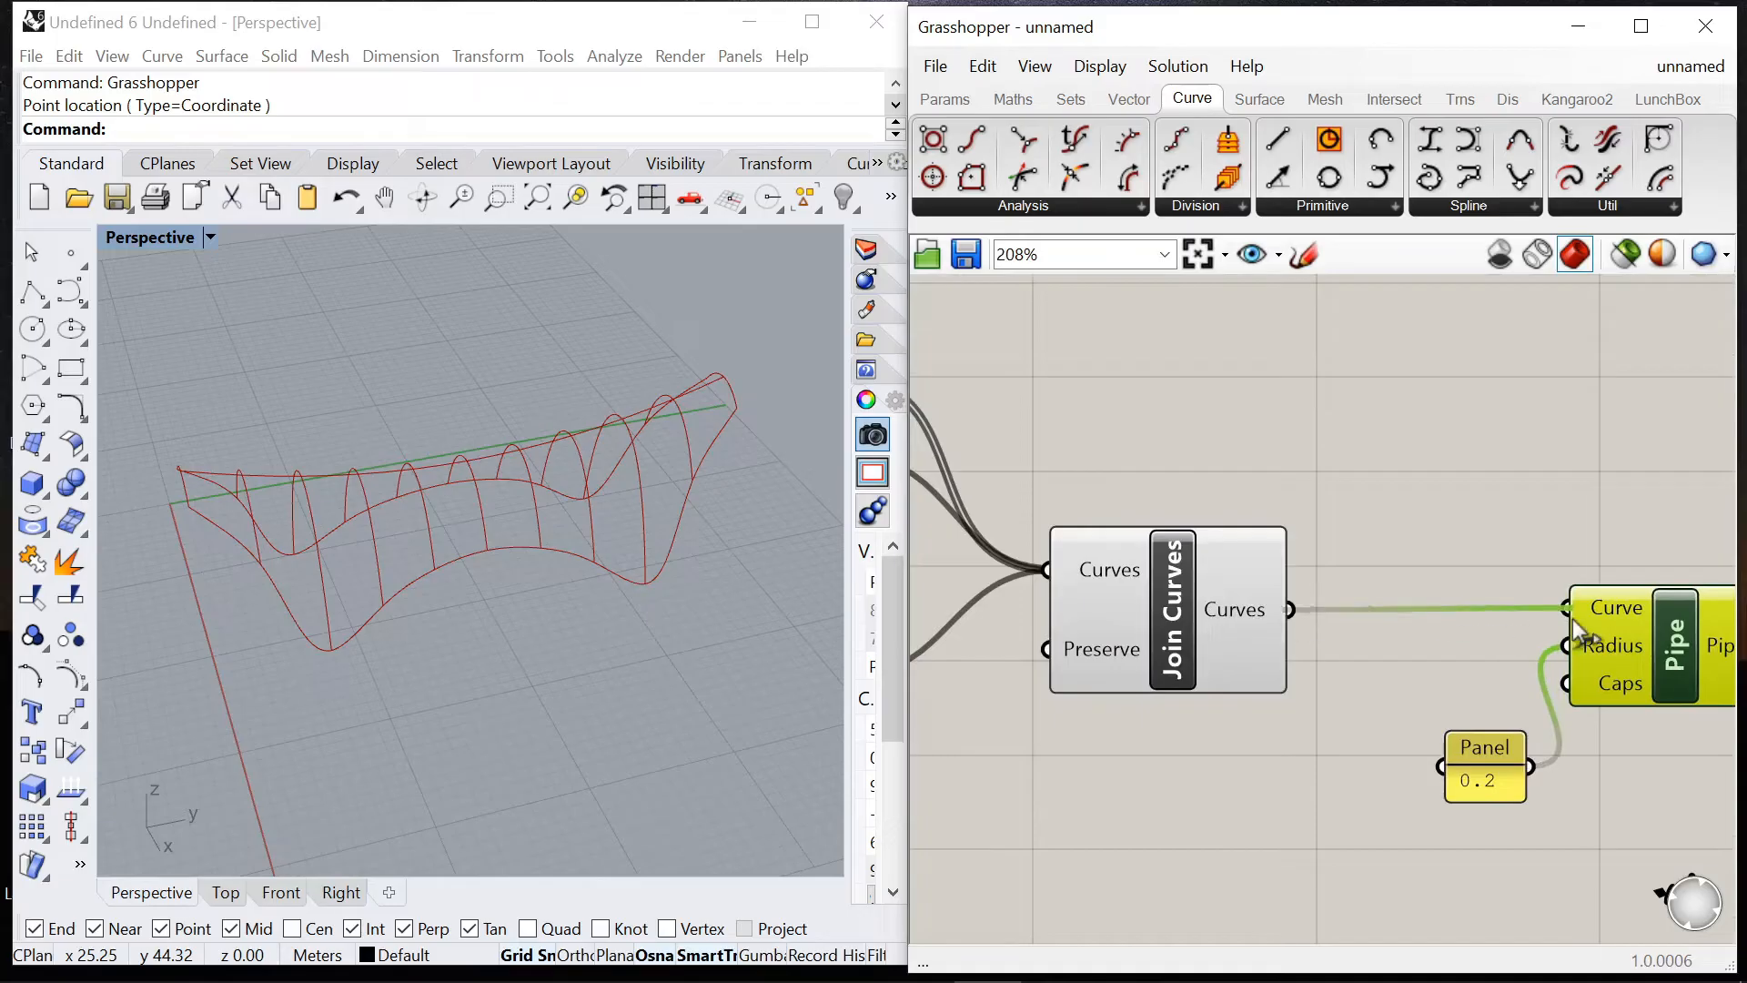
left_click(1372, 643)
scroll(493, 575, "up", 5)
right_click_drag(493, 575, 527, 562)
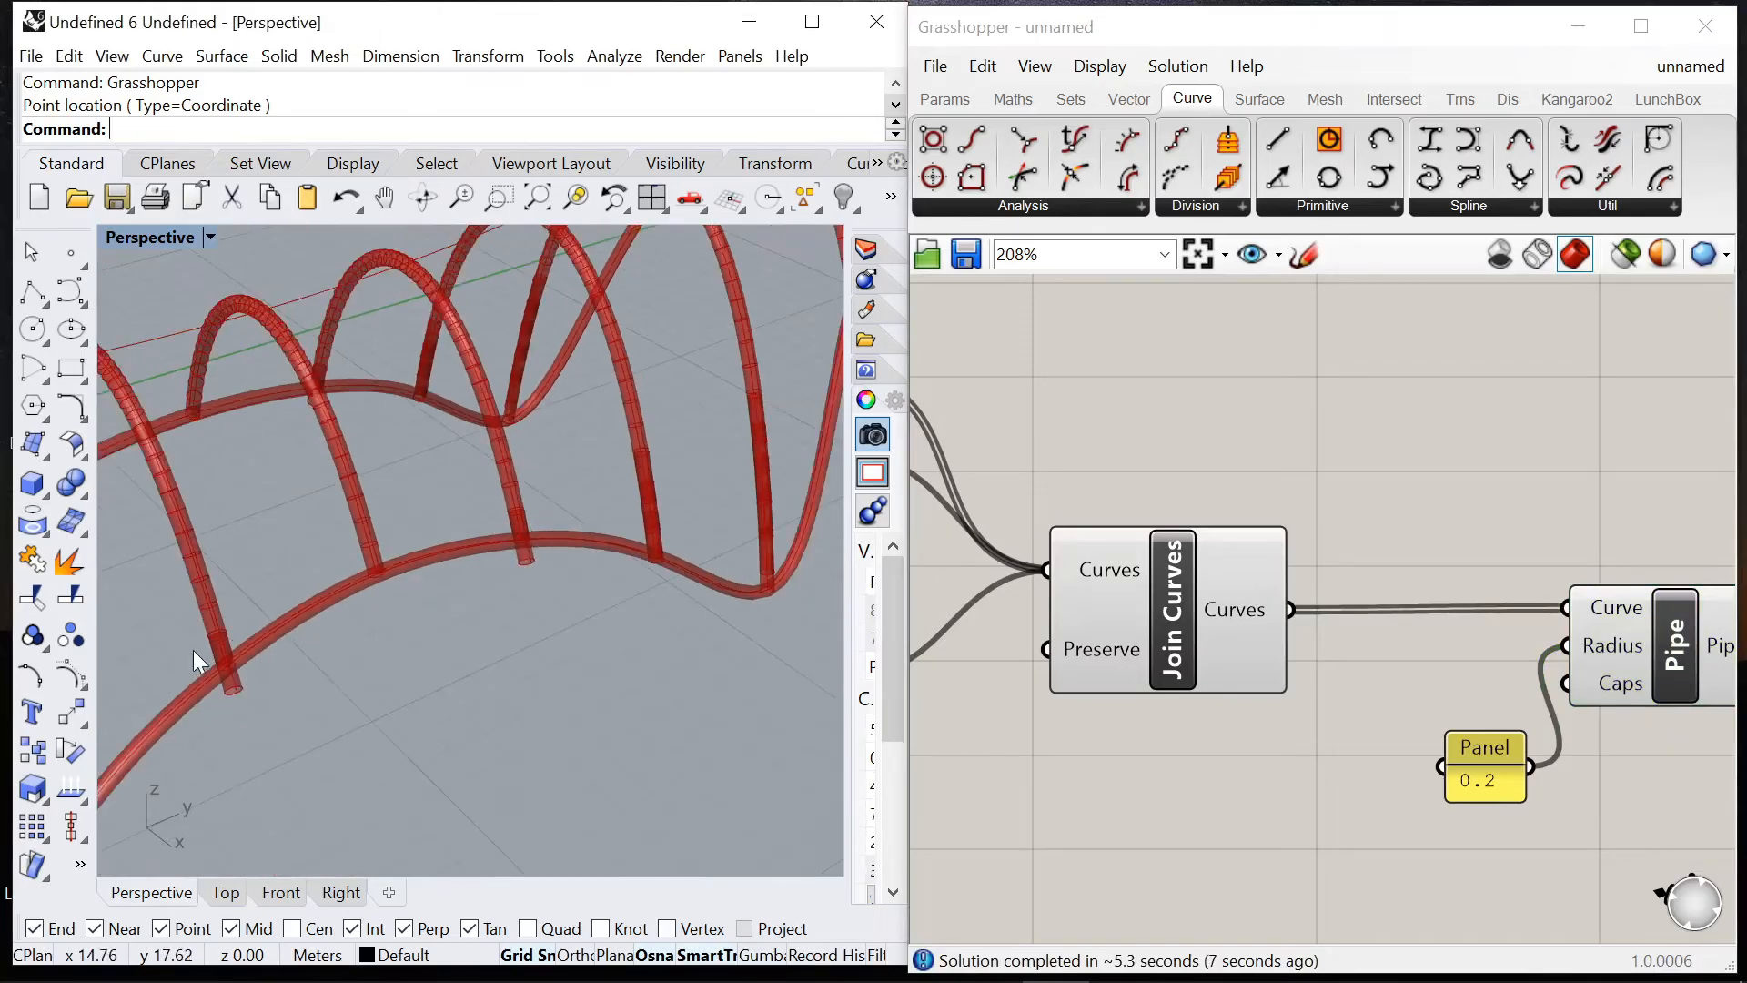
Step: Adjust the unit tolerance in the Rhino document properties for a finer pipe resolution
left_click(31, 55)
left_click(88, 531)
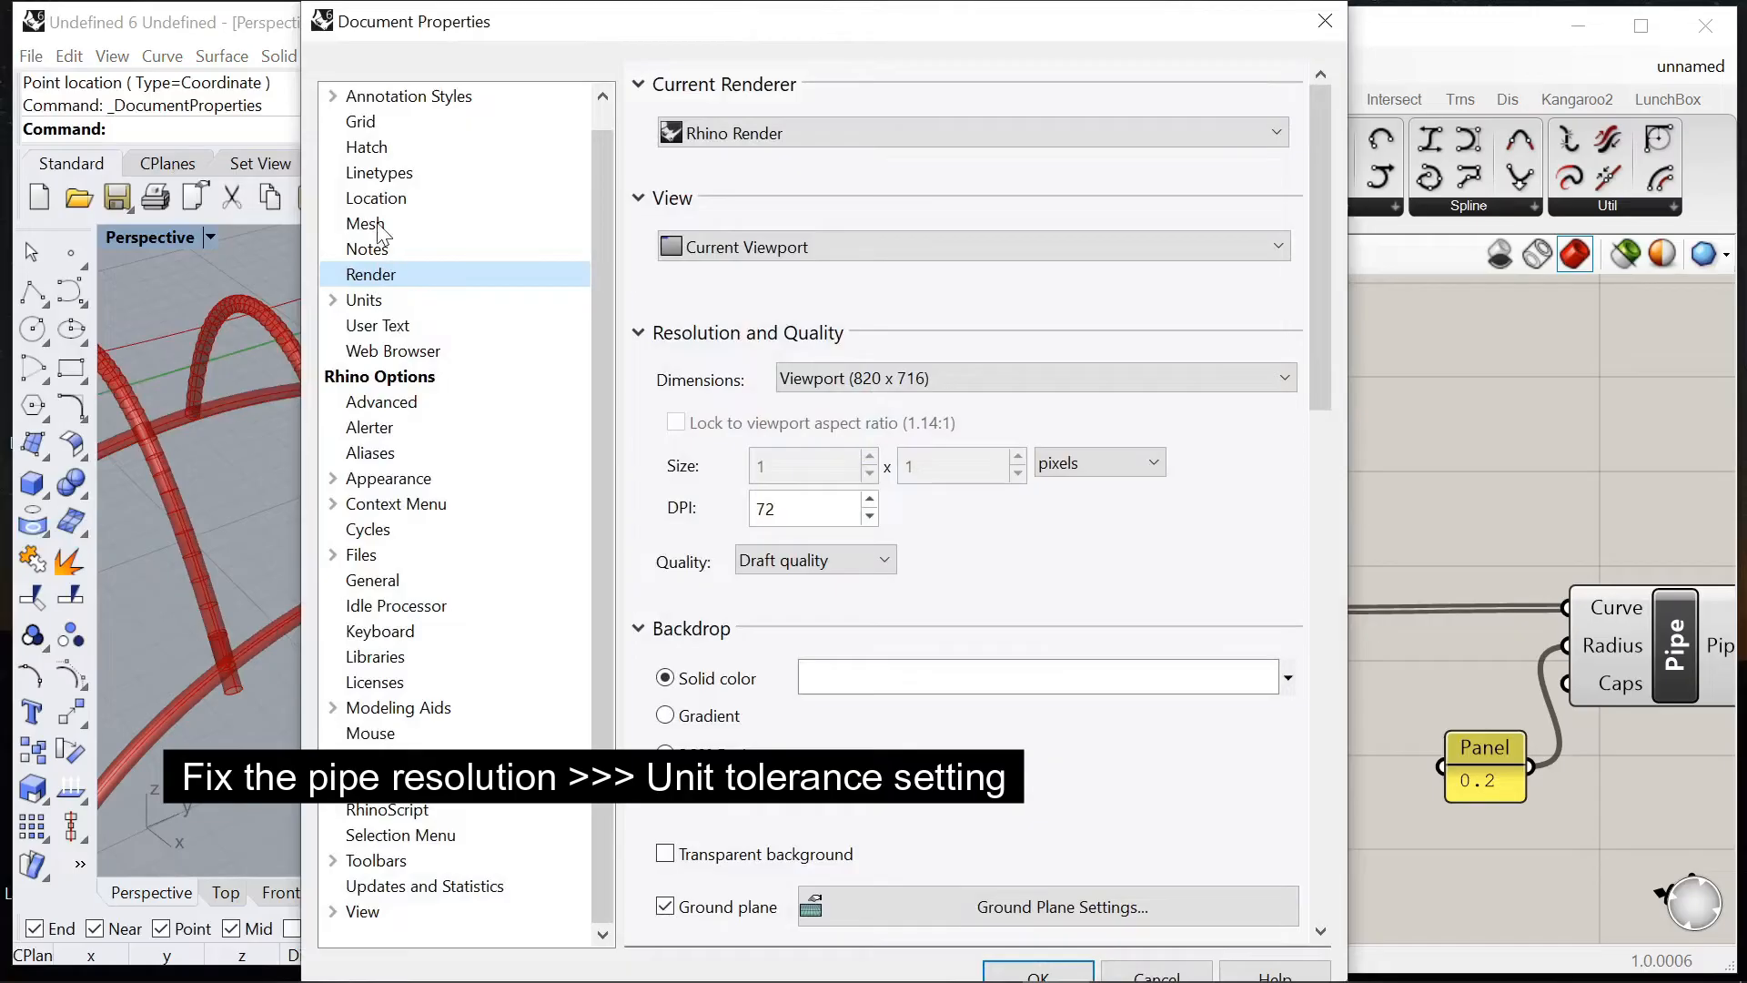
left_click(382, 300)
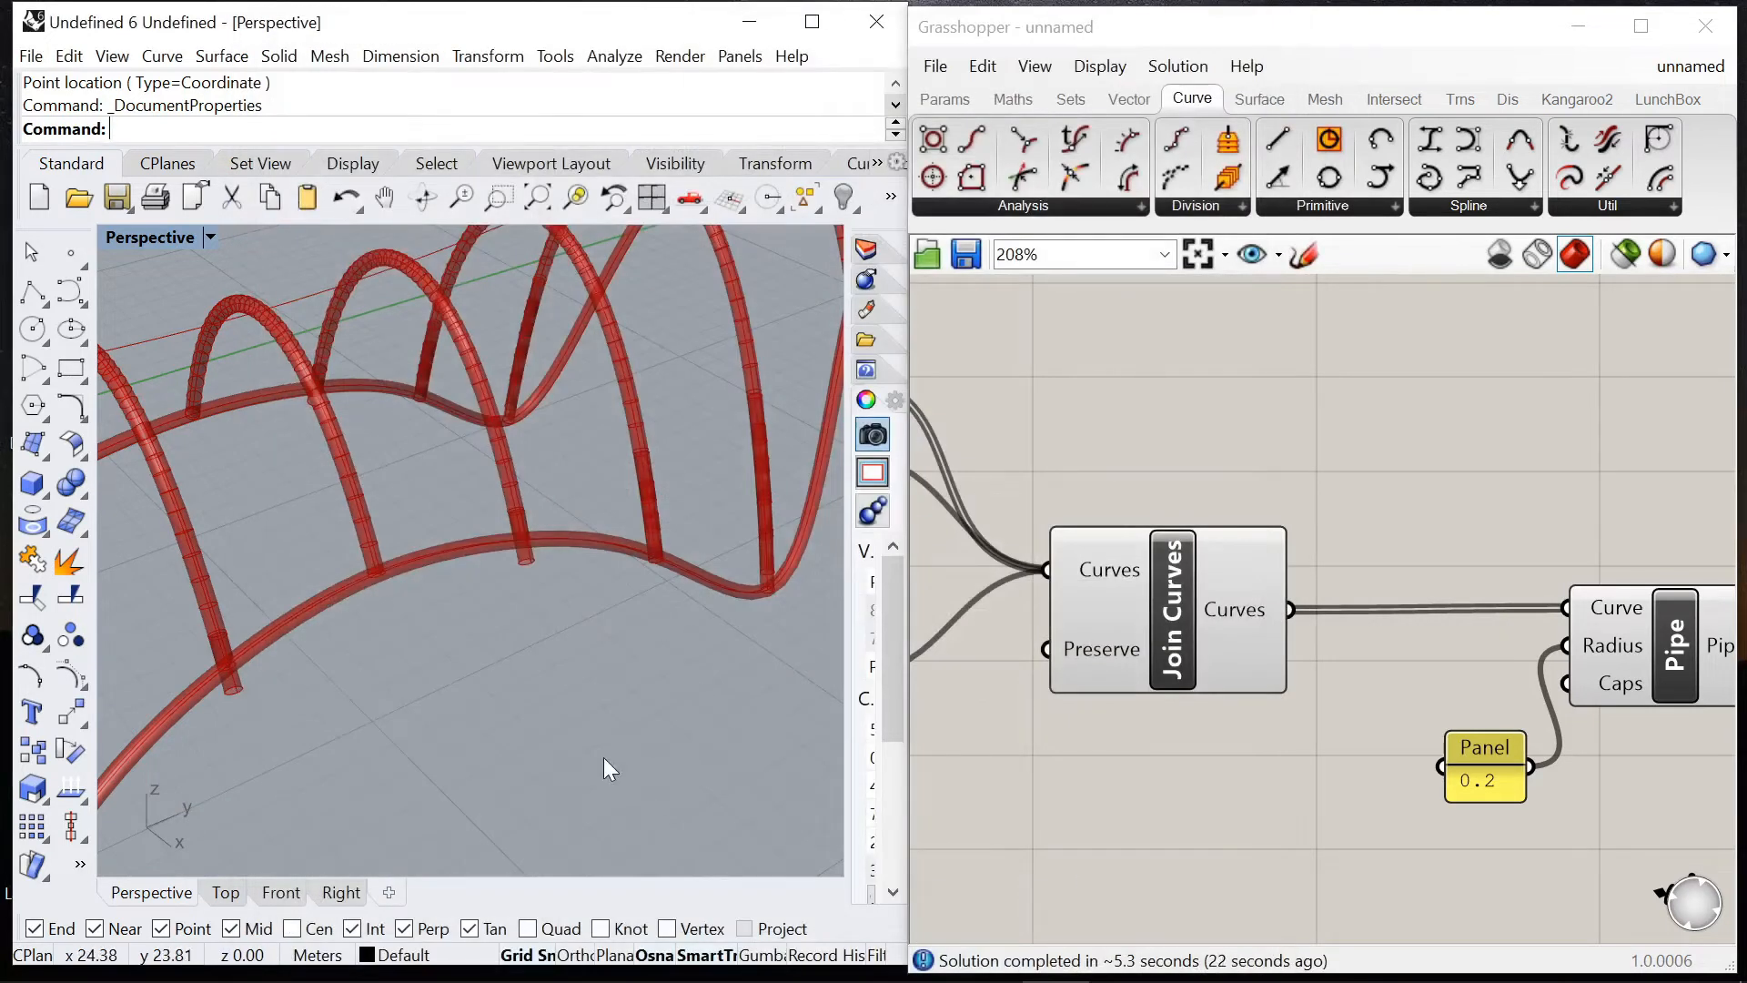
Step: Disable and re-enable the Pipe component to recompute it, and inspect the refreshed pipes up close
scroll(1173, 457, "down", 6)
scroll(1392, 517, "up", 3)
scroll(473, 512, "down", 8)
right_click_drag(474, 512, 531, 522)
scroll(1339, 537, "up", 2)
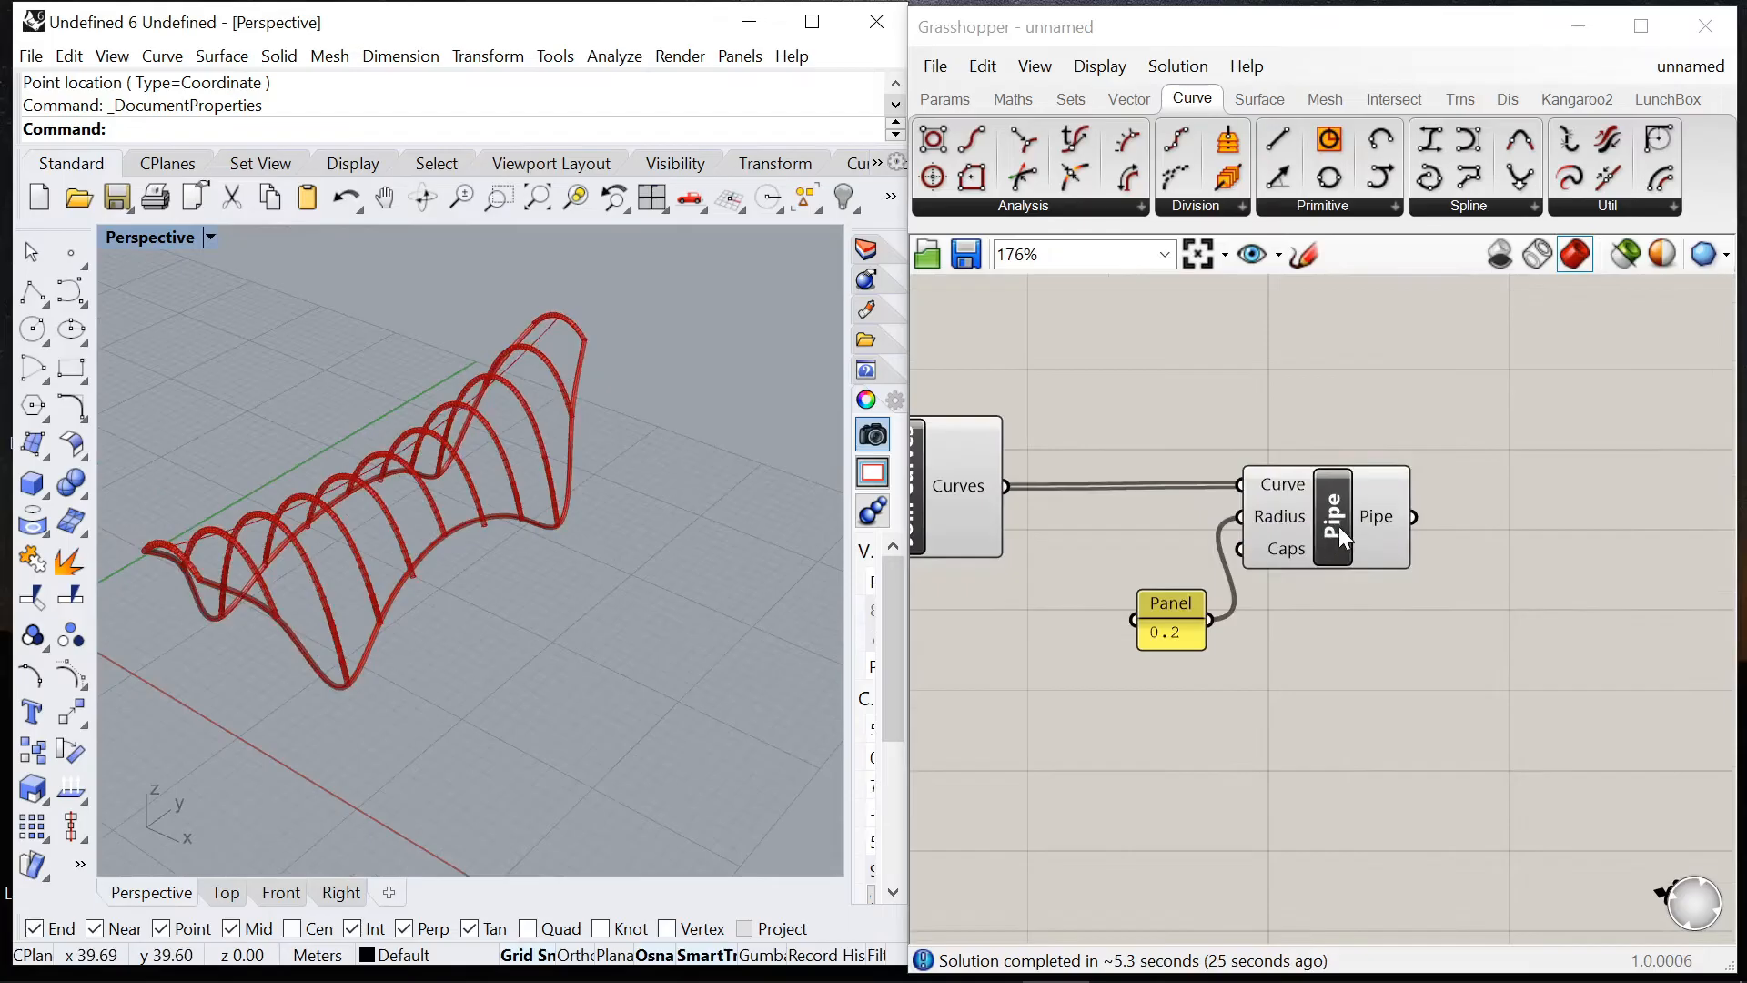
right_click(1339, 526)
left_click(1418, 596)
left_click(1318, 511)
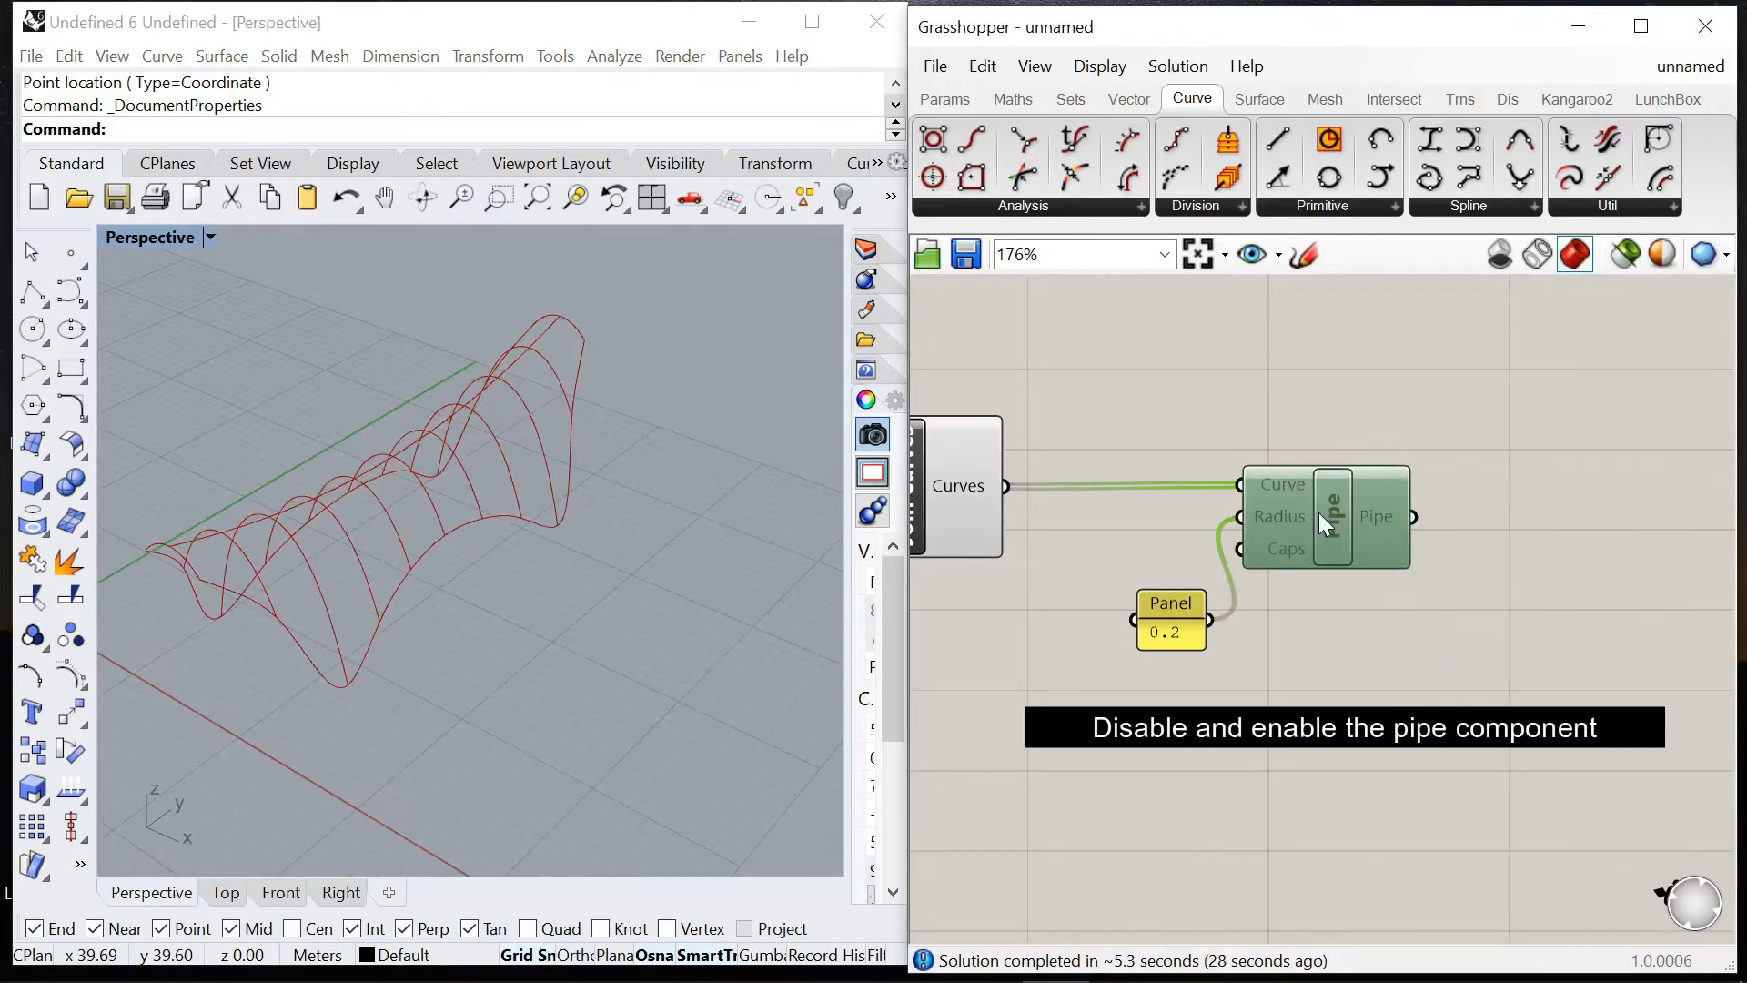
right_click(1321, 521)
left_click(1369, 465)
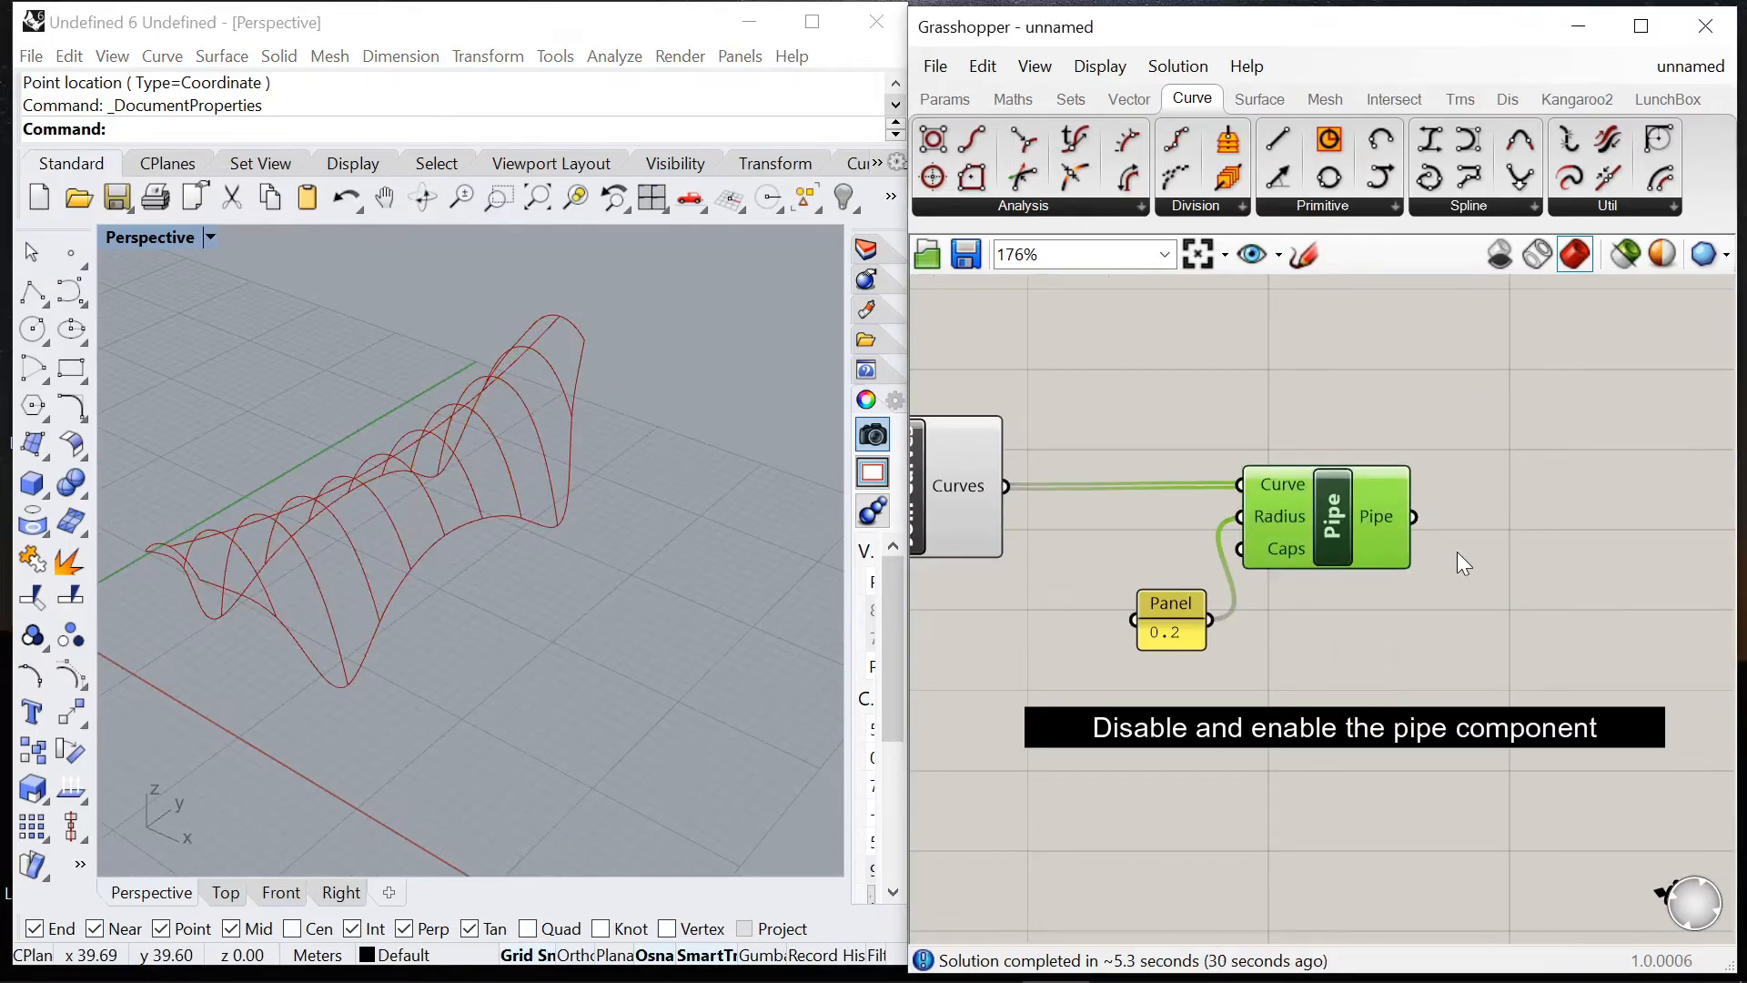
left_click(1509, 577)
scroll(427, 592, "up", 5)
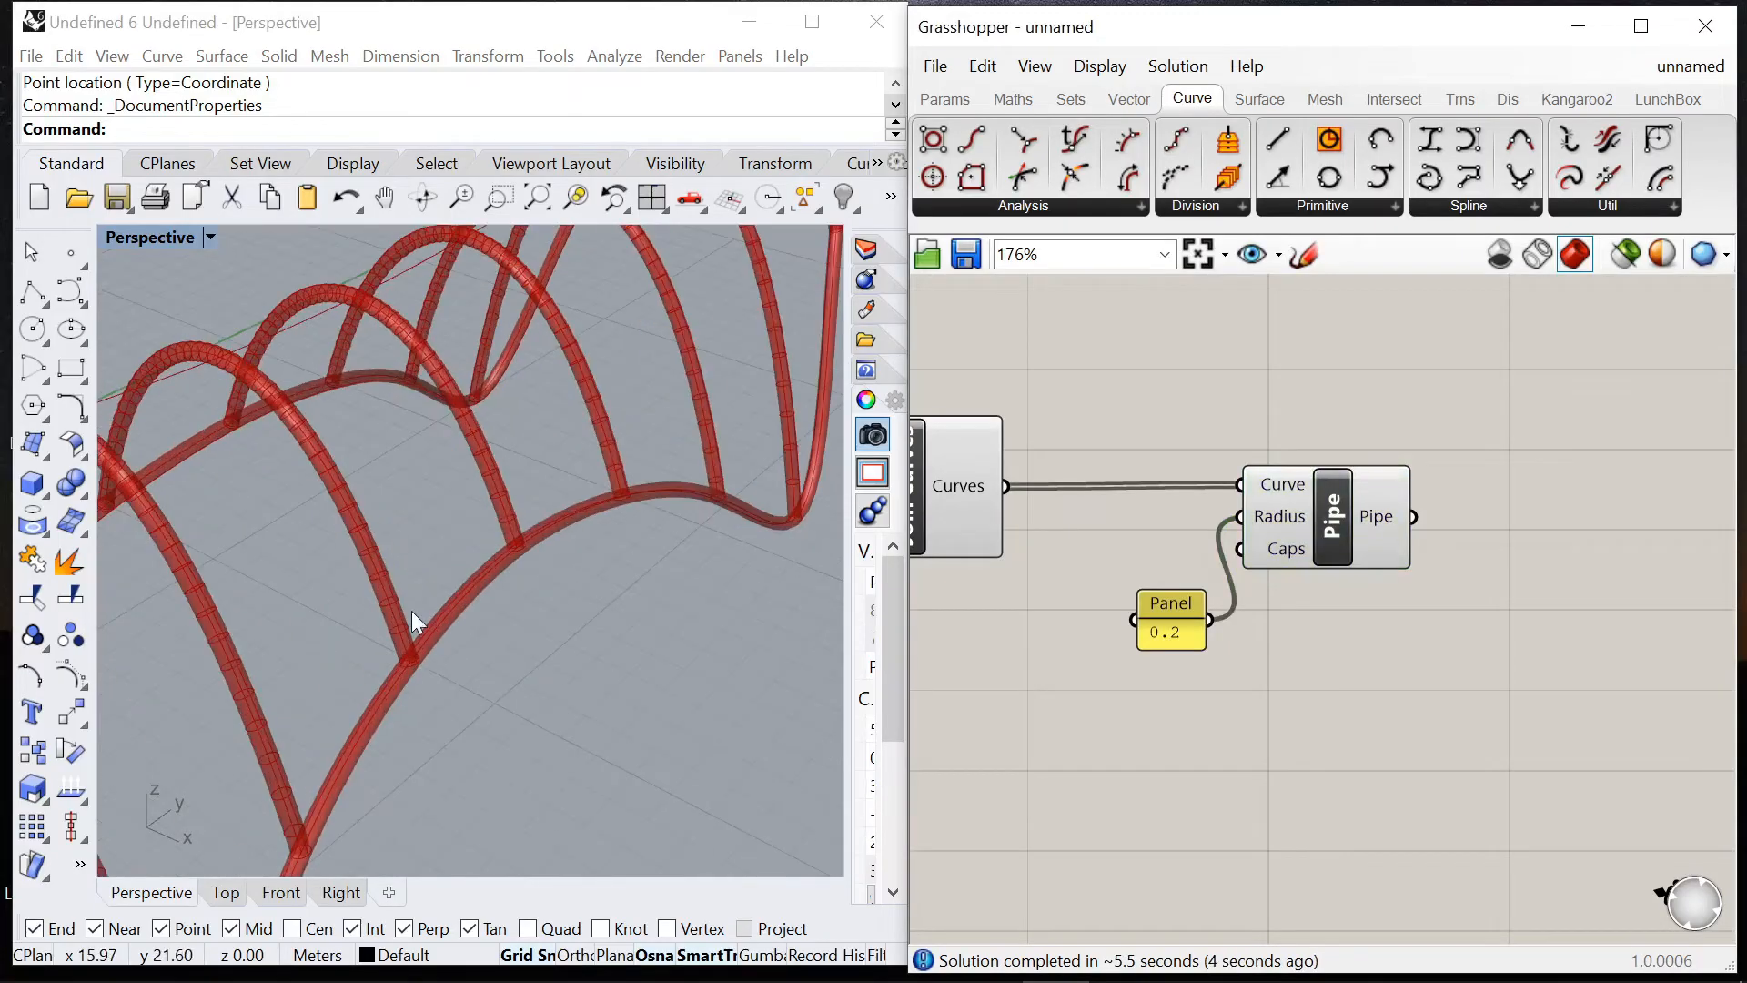
Step: Inspect the piped frame as a whole and tidy the placement of the ridge curve's 0.500 point component
right_click_drag(594, 504, 678, 499)
scroll(1474, 592, "down", 6)
scroll(1265, 449, "up", 4)
left_click(1227, 431)
scroll(1428, 497, "down", 3)
scroll(1491, 490, "up", 4)
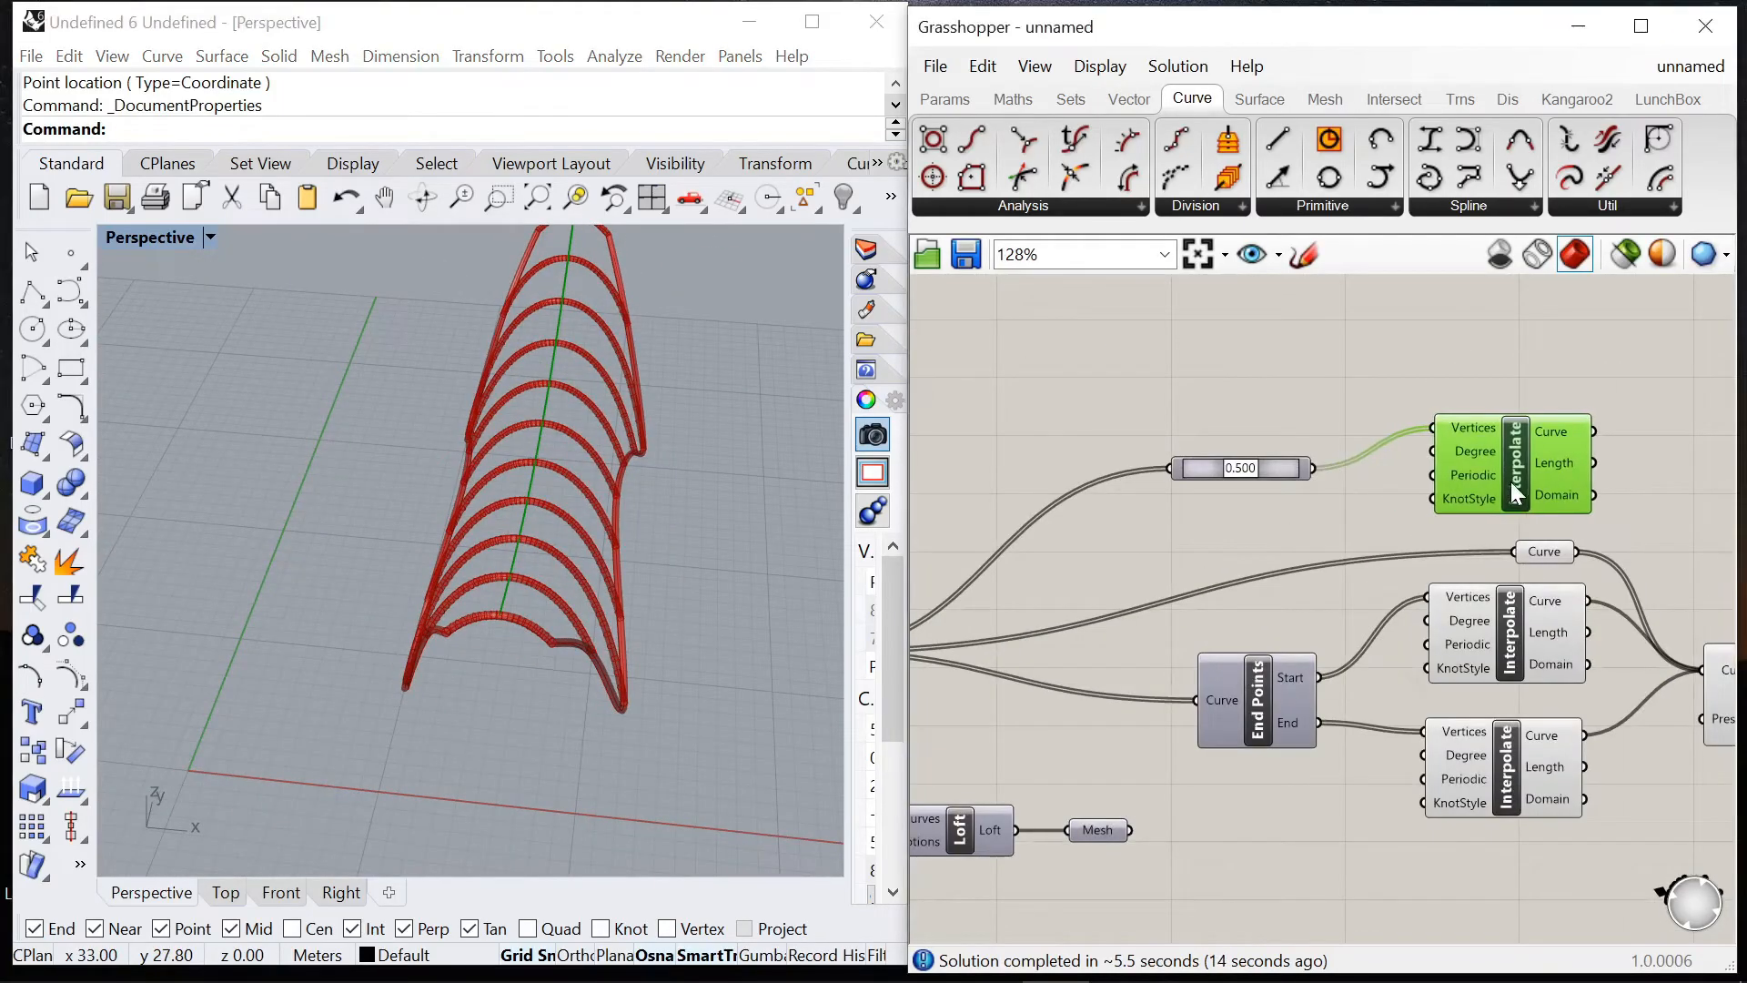
left_click(1201, 468)
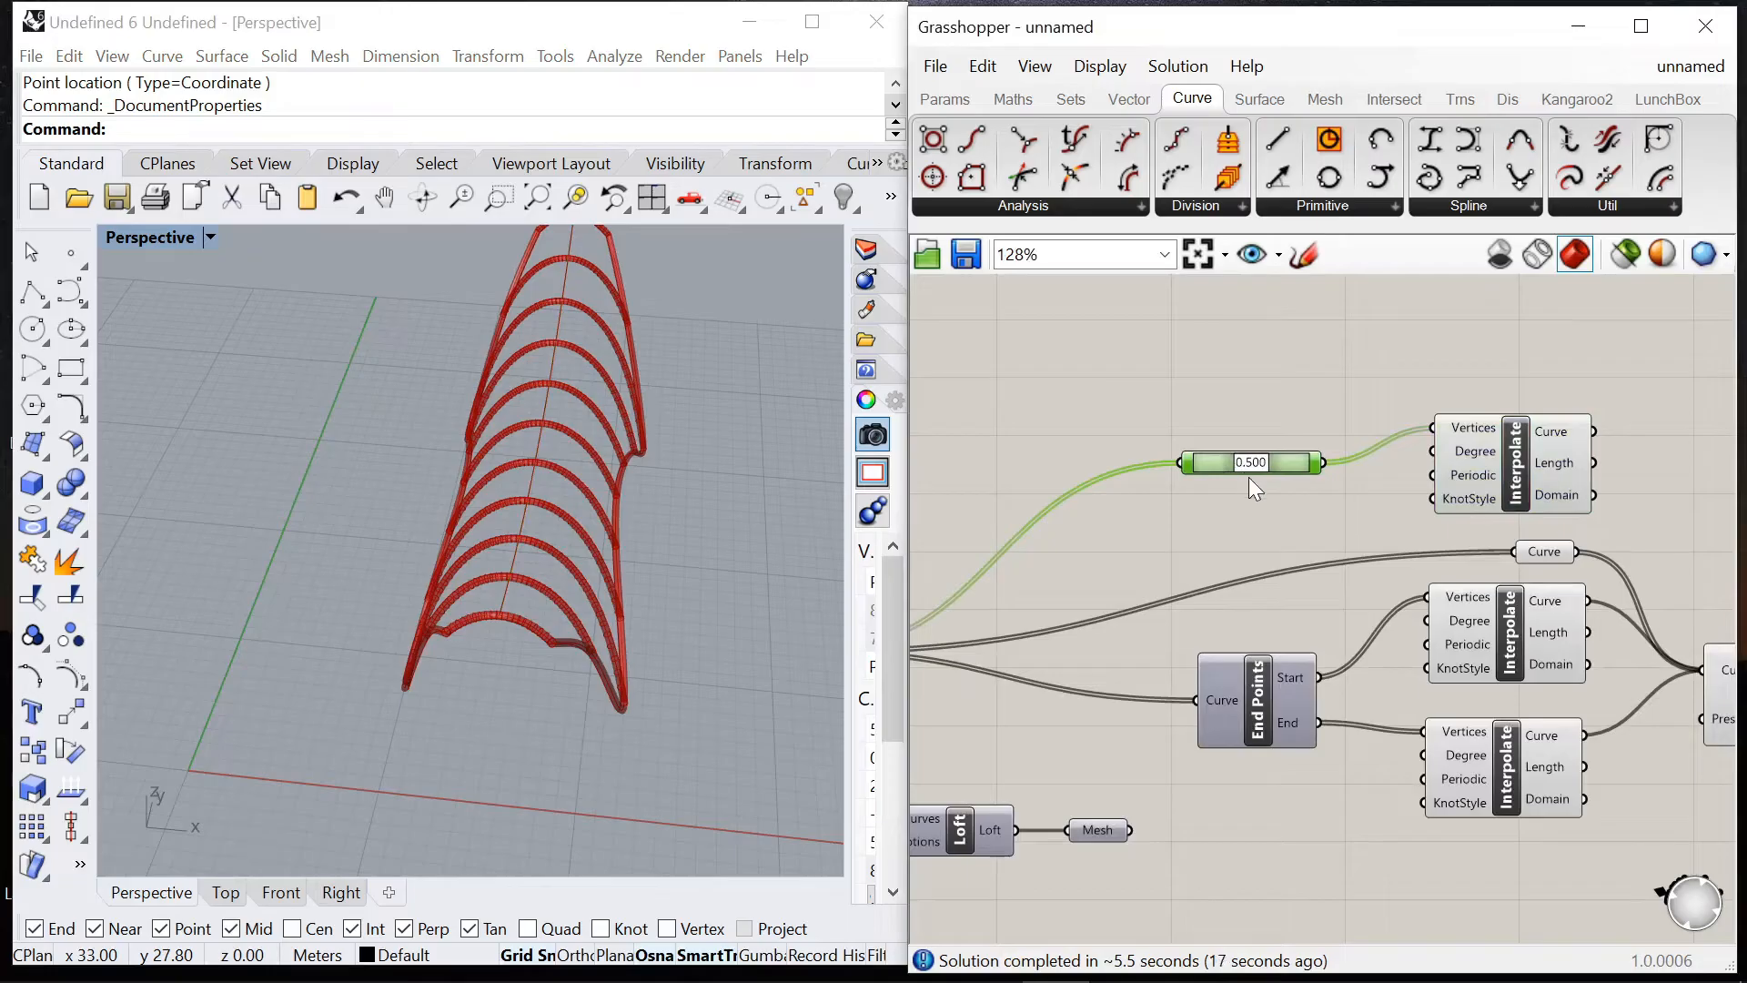
left_click(1176, 426)
scroll(1263, 546, "down", 5)
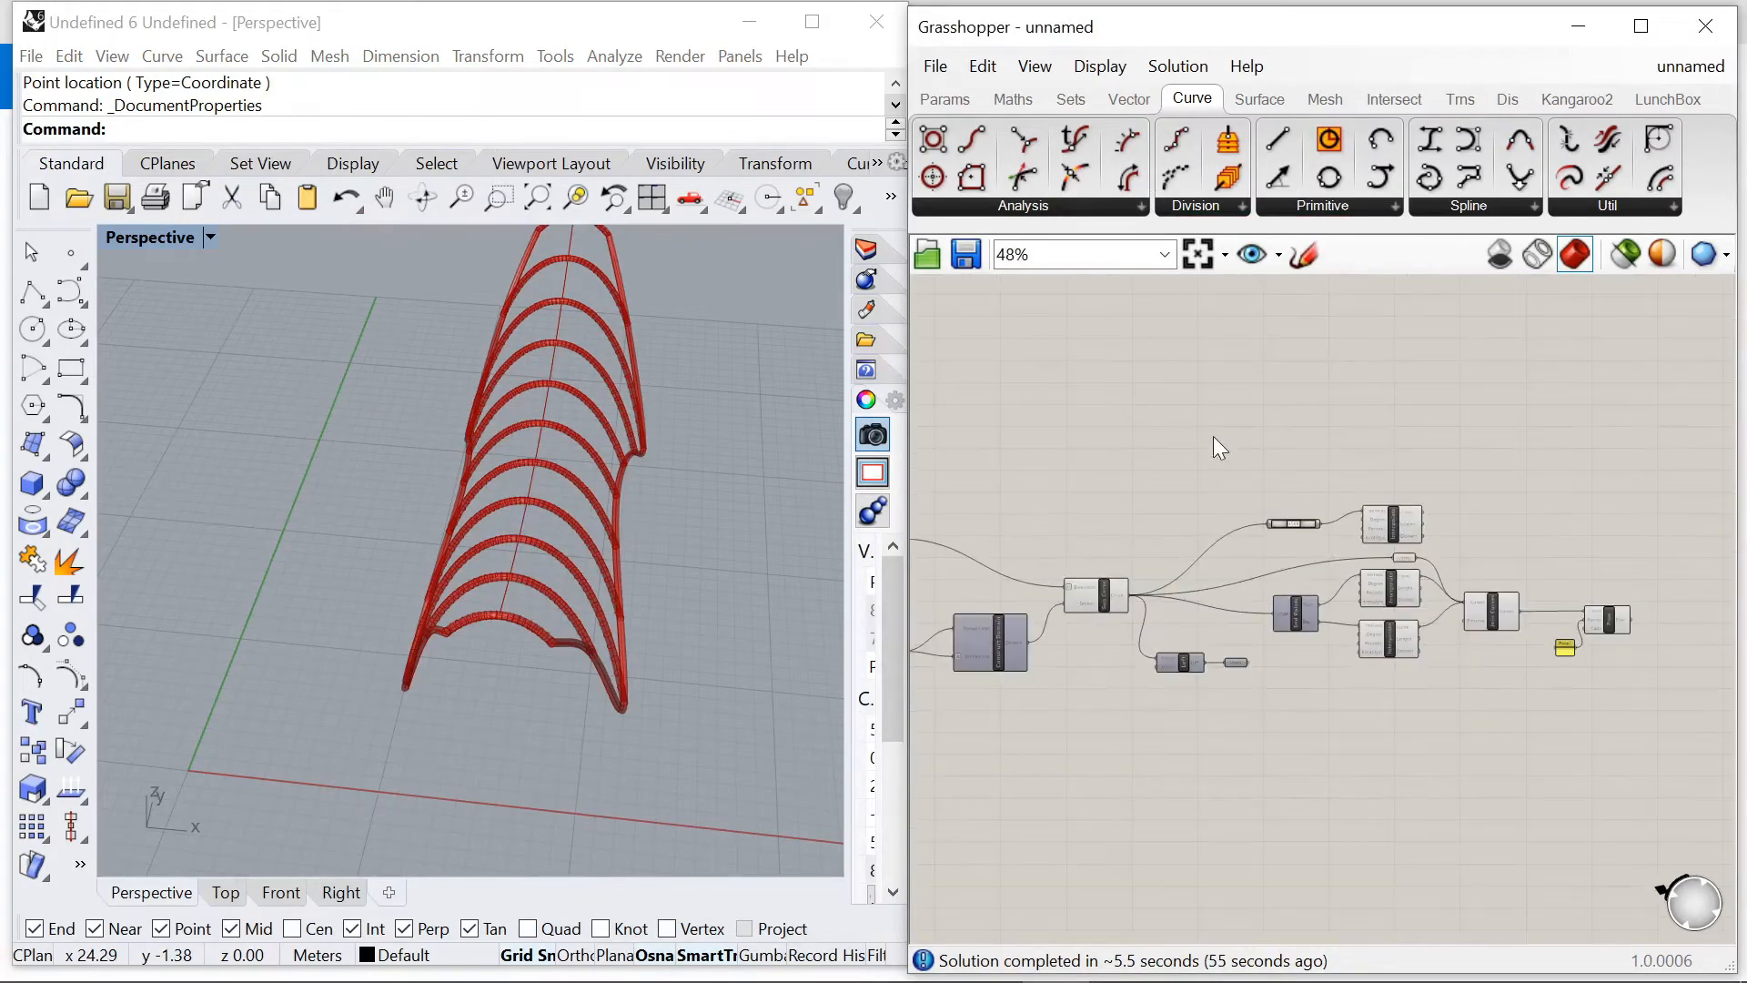
Step: Add an Evaluate Curve component in the empty canvas area above the ridge curve components
scroll(1198, 408, "up", 2)
double_click(1198, 408)
type("evalue")
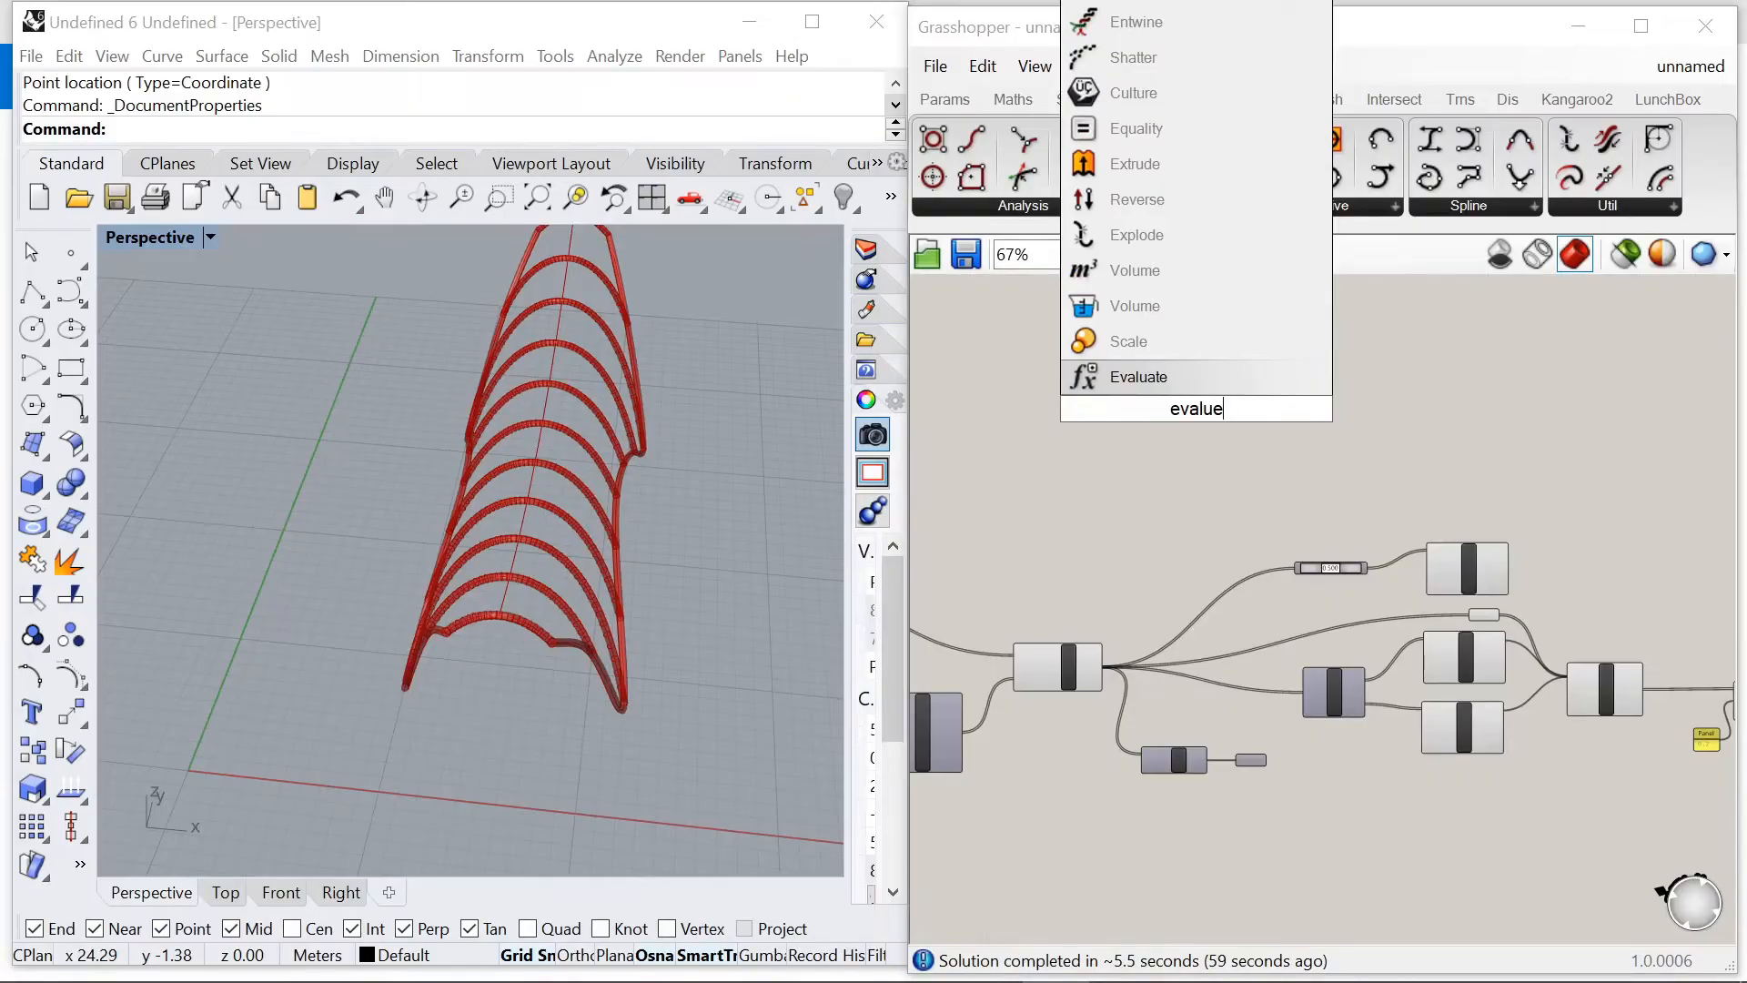
key("BackSpace")
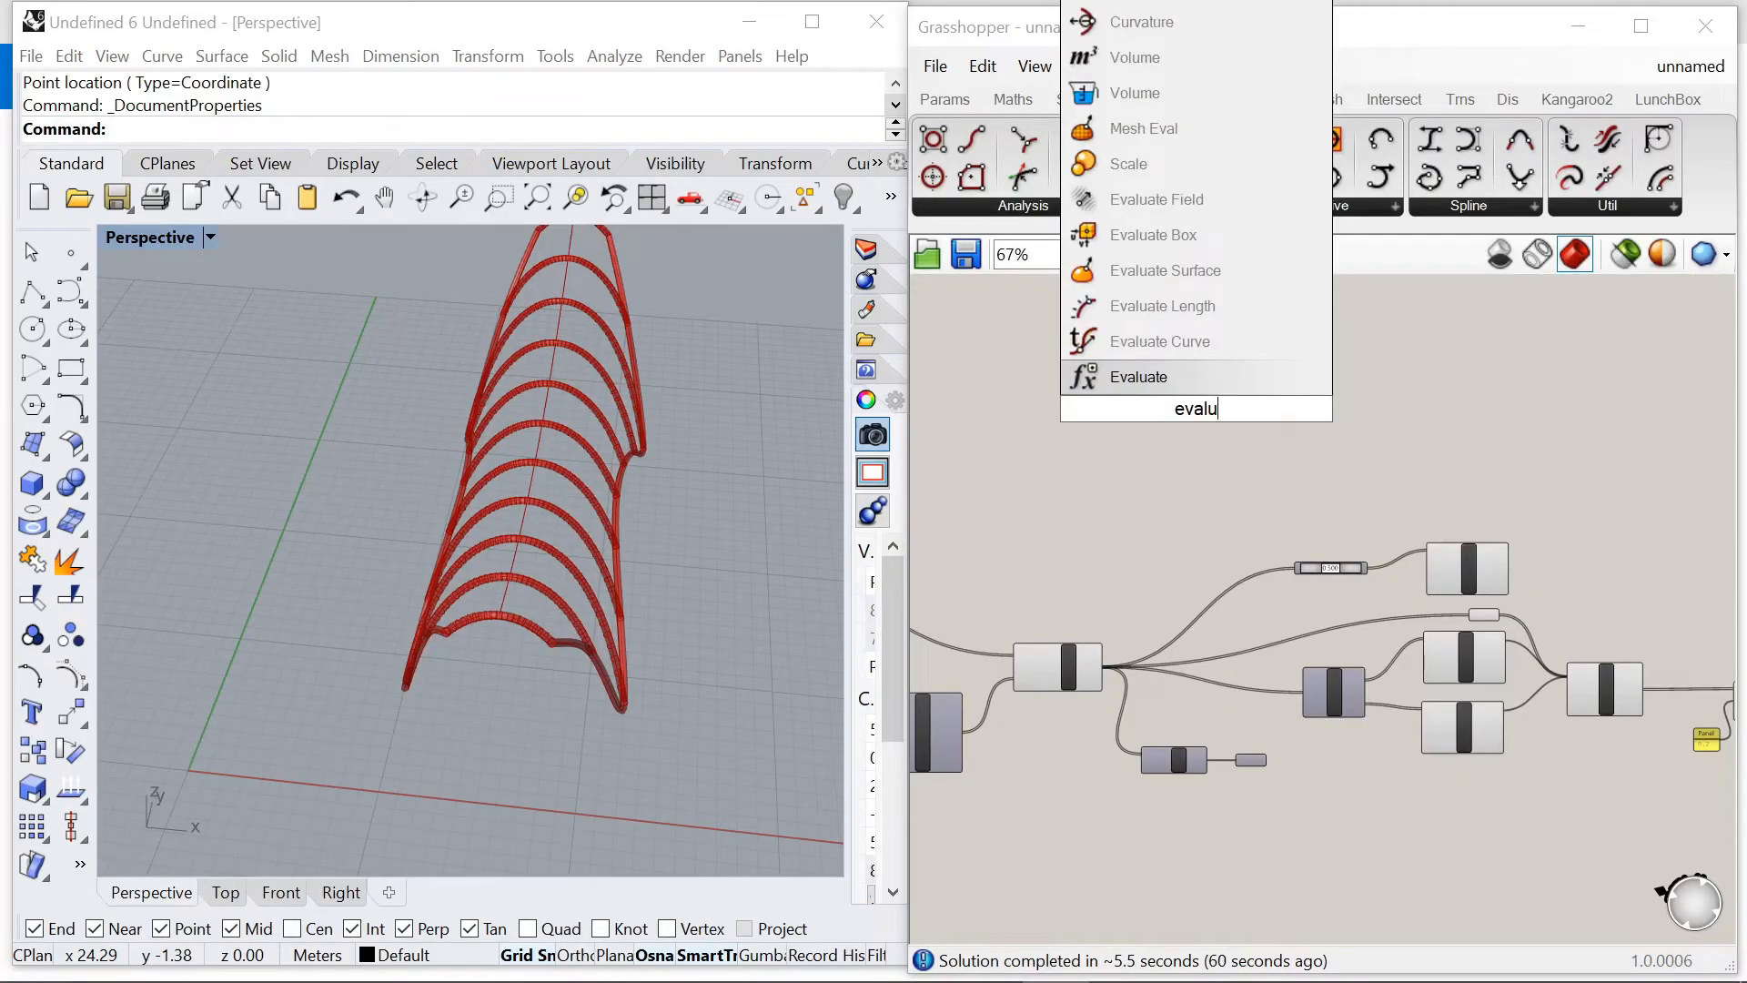
left_click(1156, 344)
scroll(1159, 439, "up", 5)
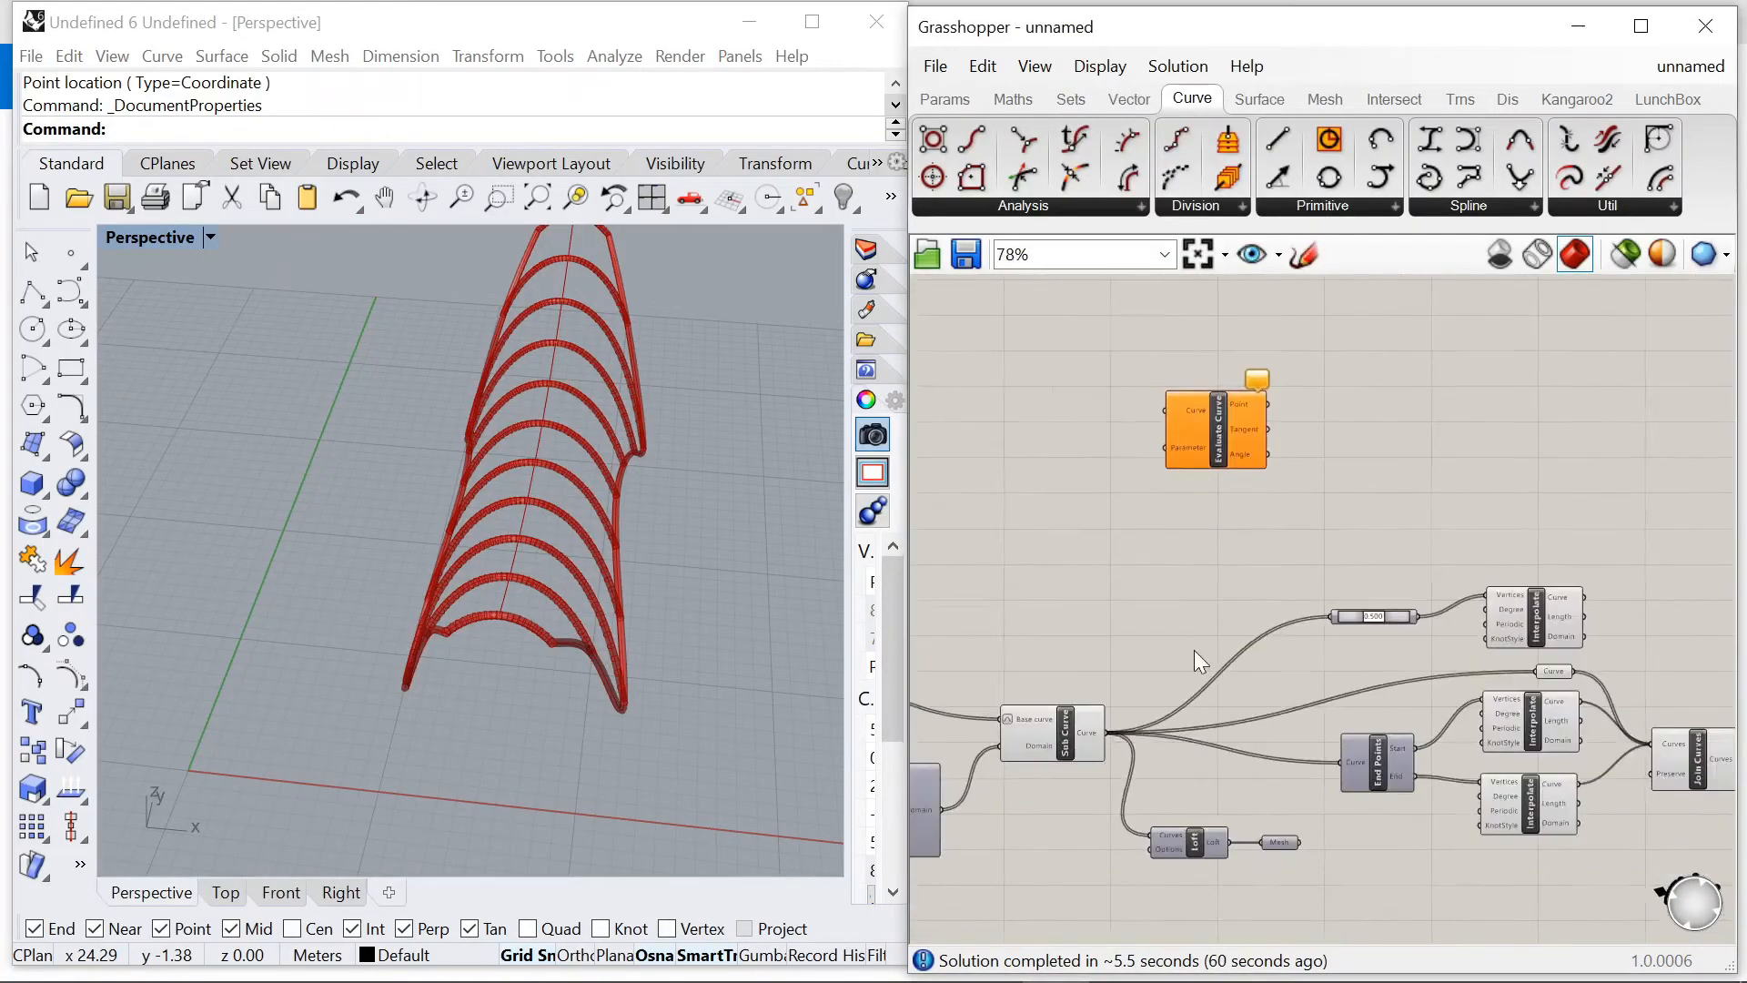
Step: Hide the preview of the Interpolate, Curve, Join Curves and Pipe components so only the arches show
scroll(1037, 799, "down", 5)
scroll(1137, 641, "down", 2)
scroll(1313, 658, "up", 2)
scroll(1313, 658, "down", 2)
left_click_drag(1599, 804, 1313, 579)
right_click(1310, 458)
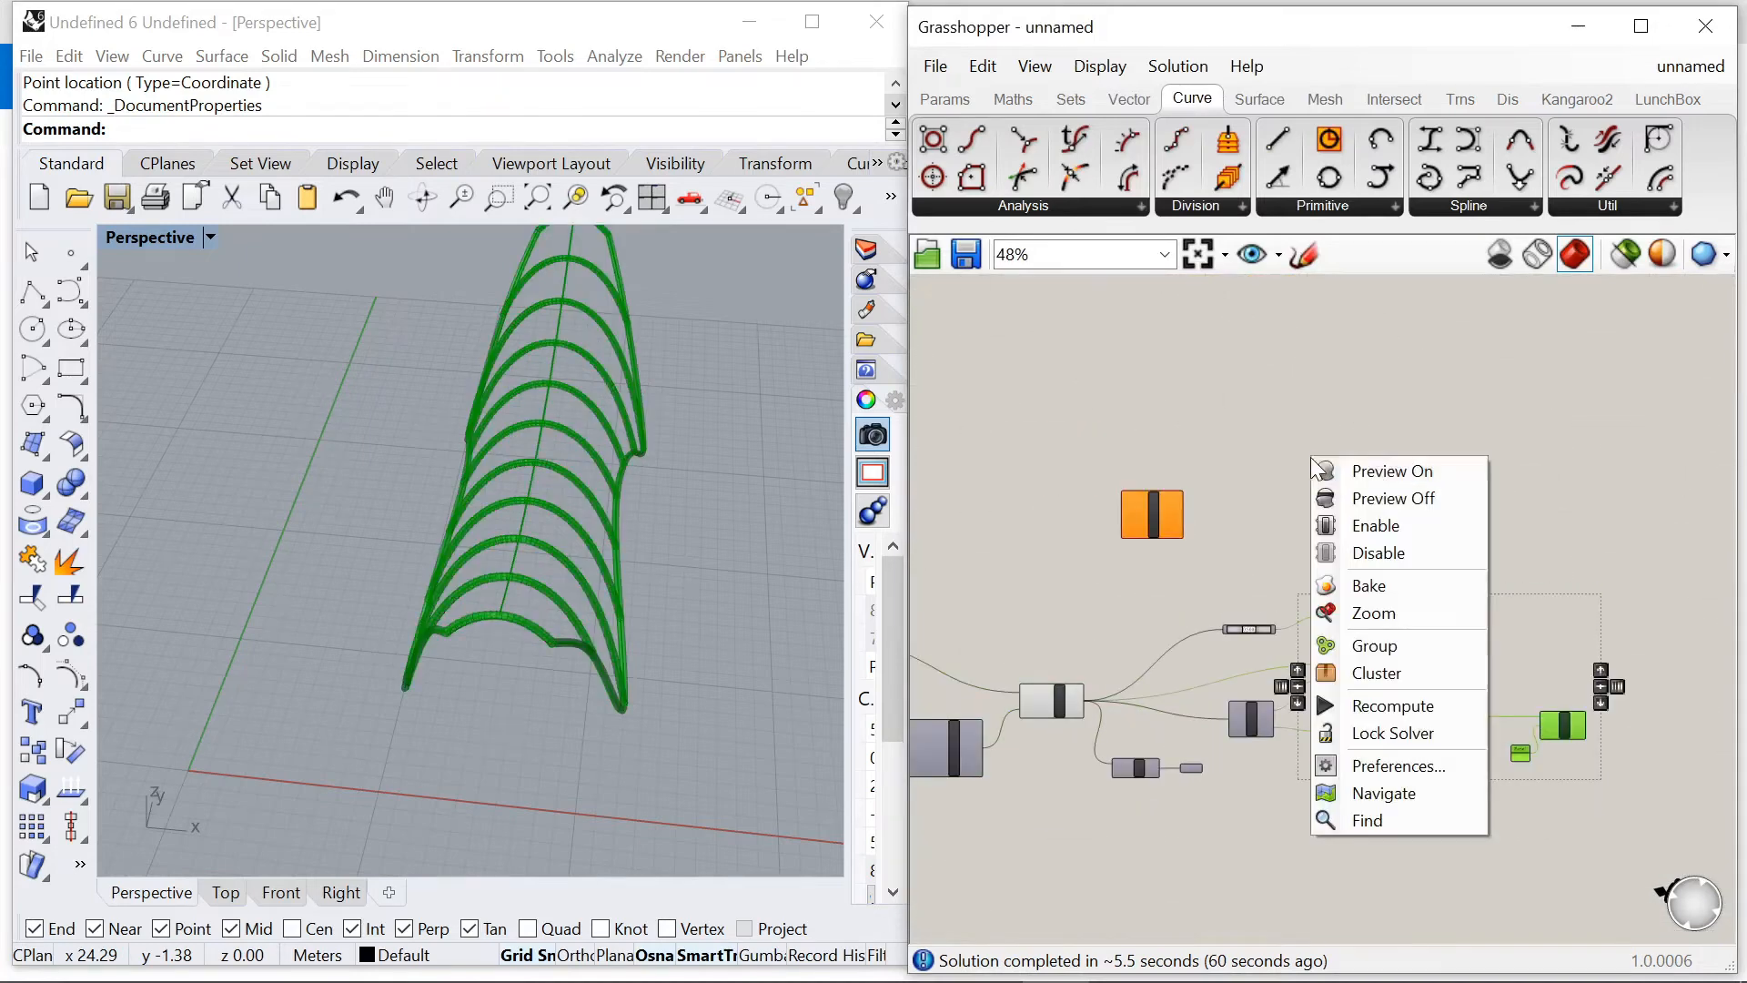
left_click(1405, 503)
left_click(1209, 614)
Step: Connect Sub Curve's output to Evaluate Curve's Curve input and space the downstream components away from the earlier definition
scroll(1172, 475, "up", 4)
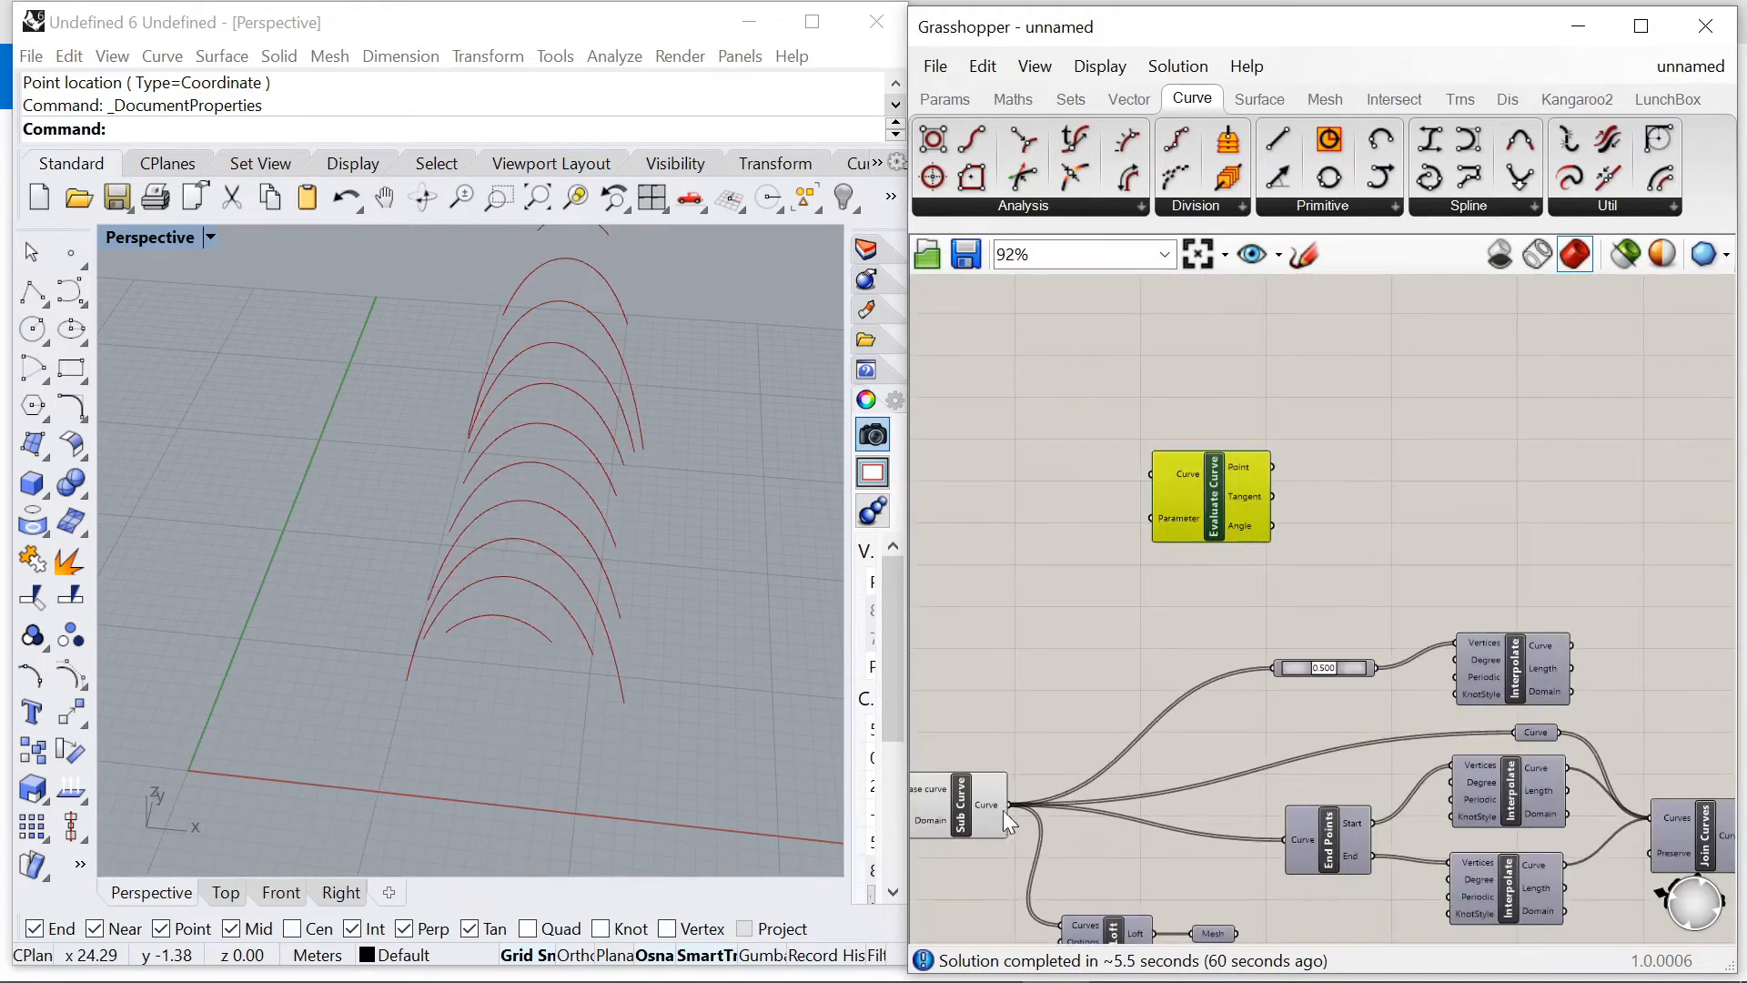
left_click_drag(1231, 510, 1353, 512)
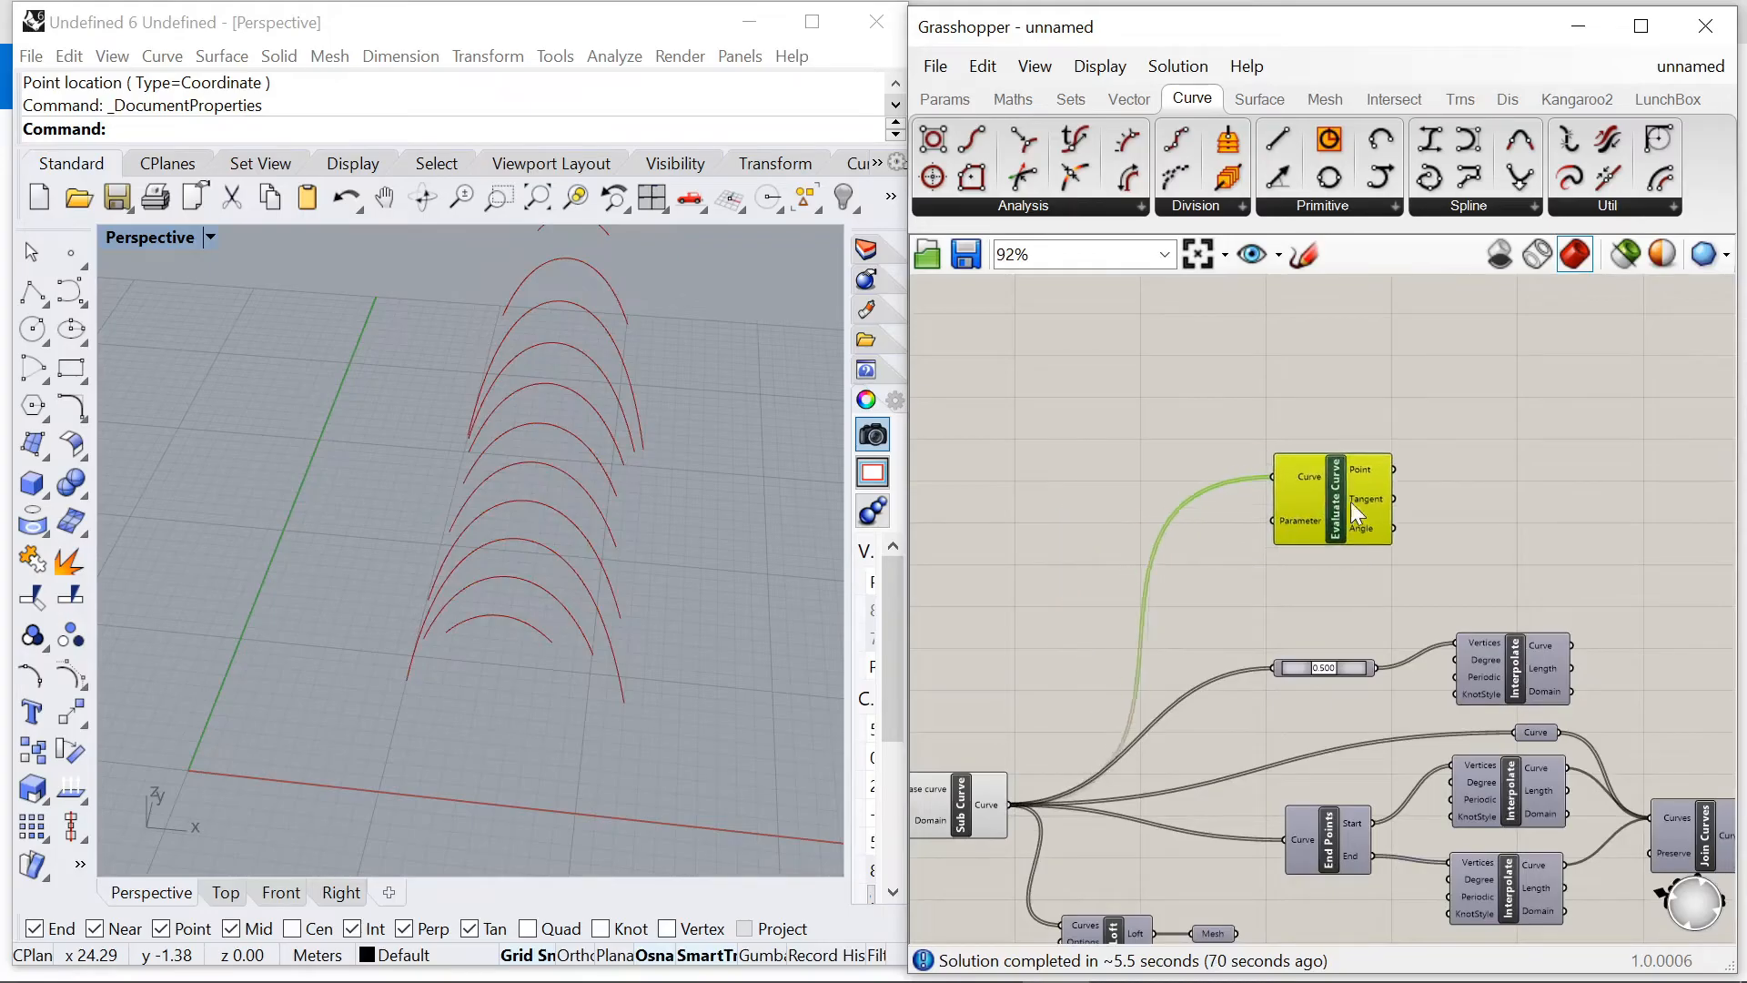
scroll(1127, 637, "down", 5)
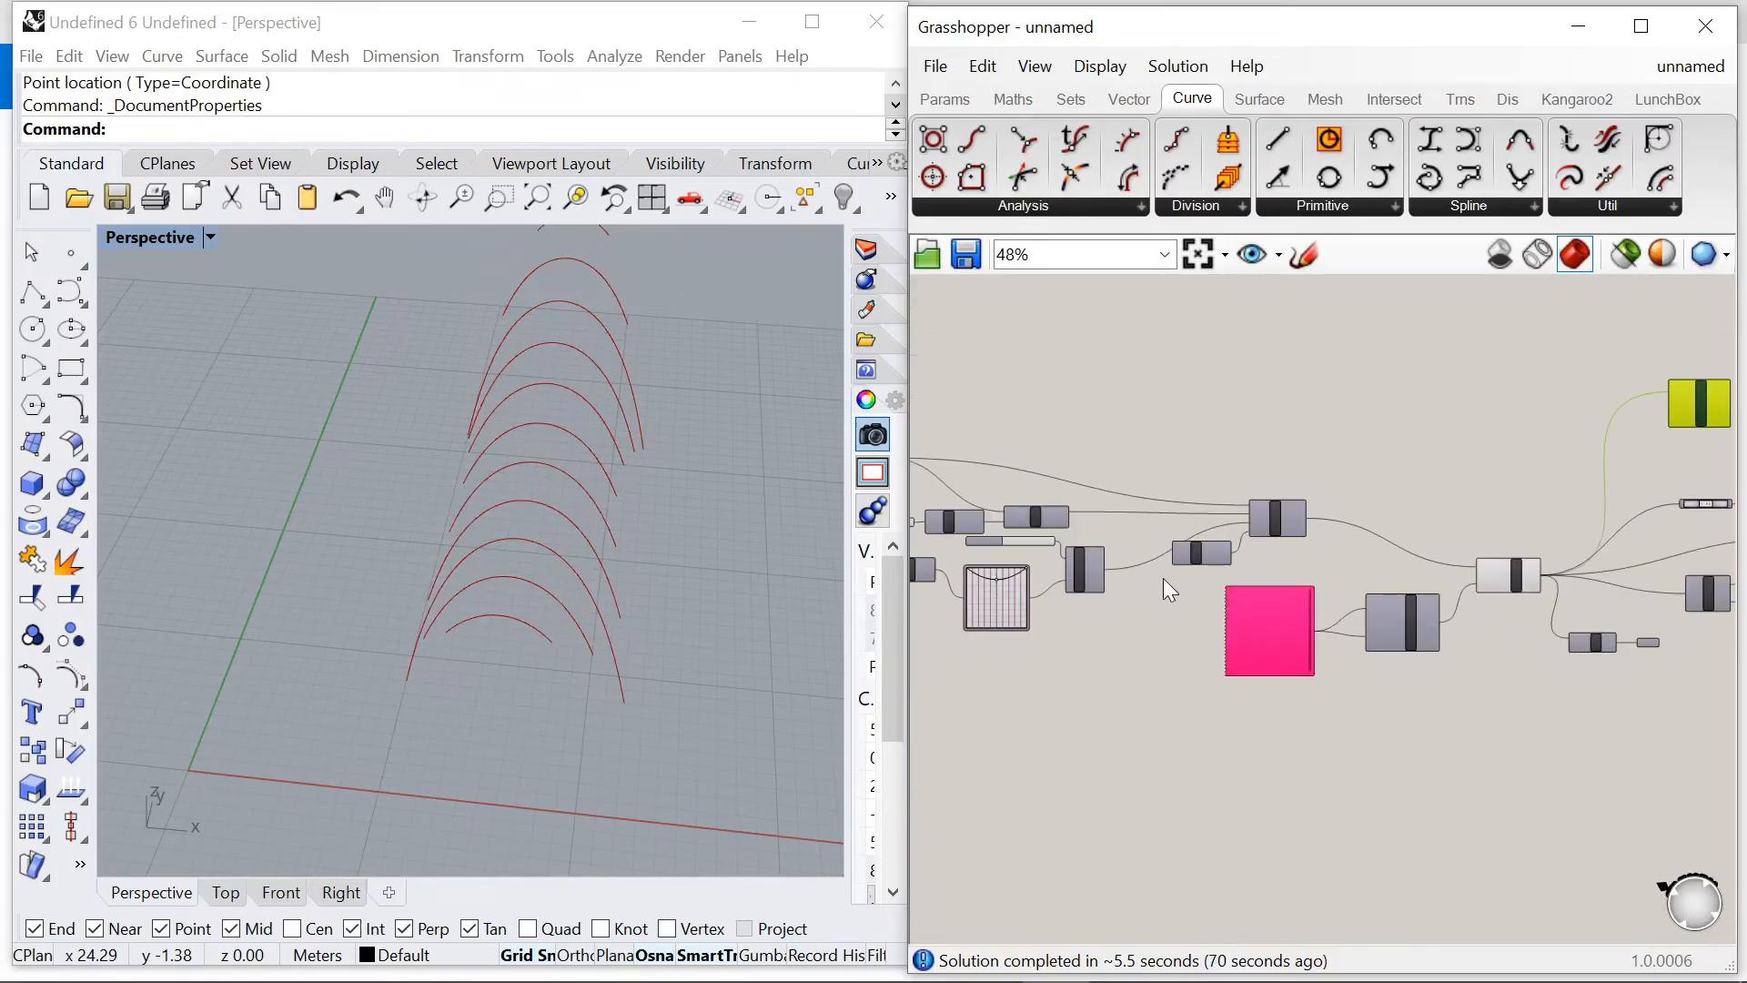
left_click_drag(1668, 674, 1175, 477)
left_click_drag(1465, 486, 1492, 548)
left_click_drag(1095, 592, 1091, 630)
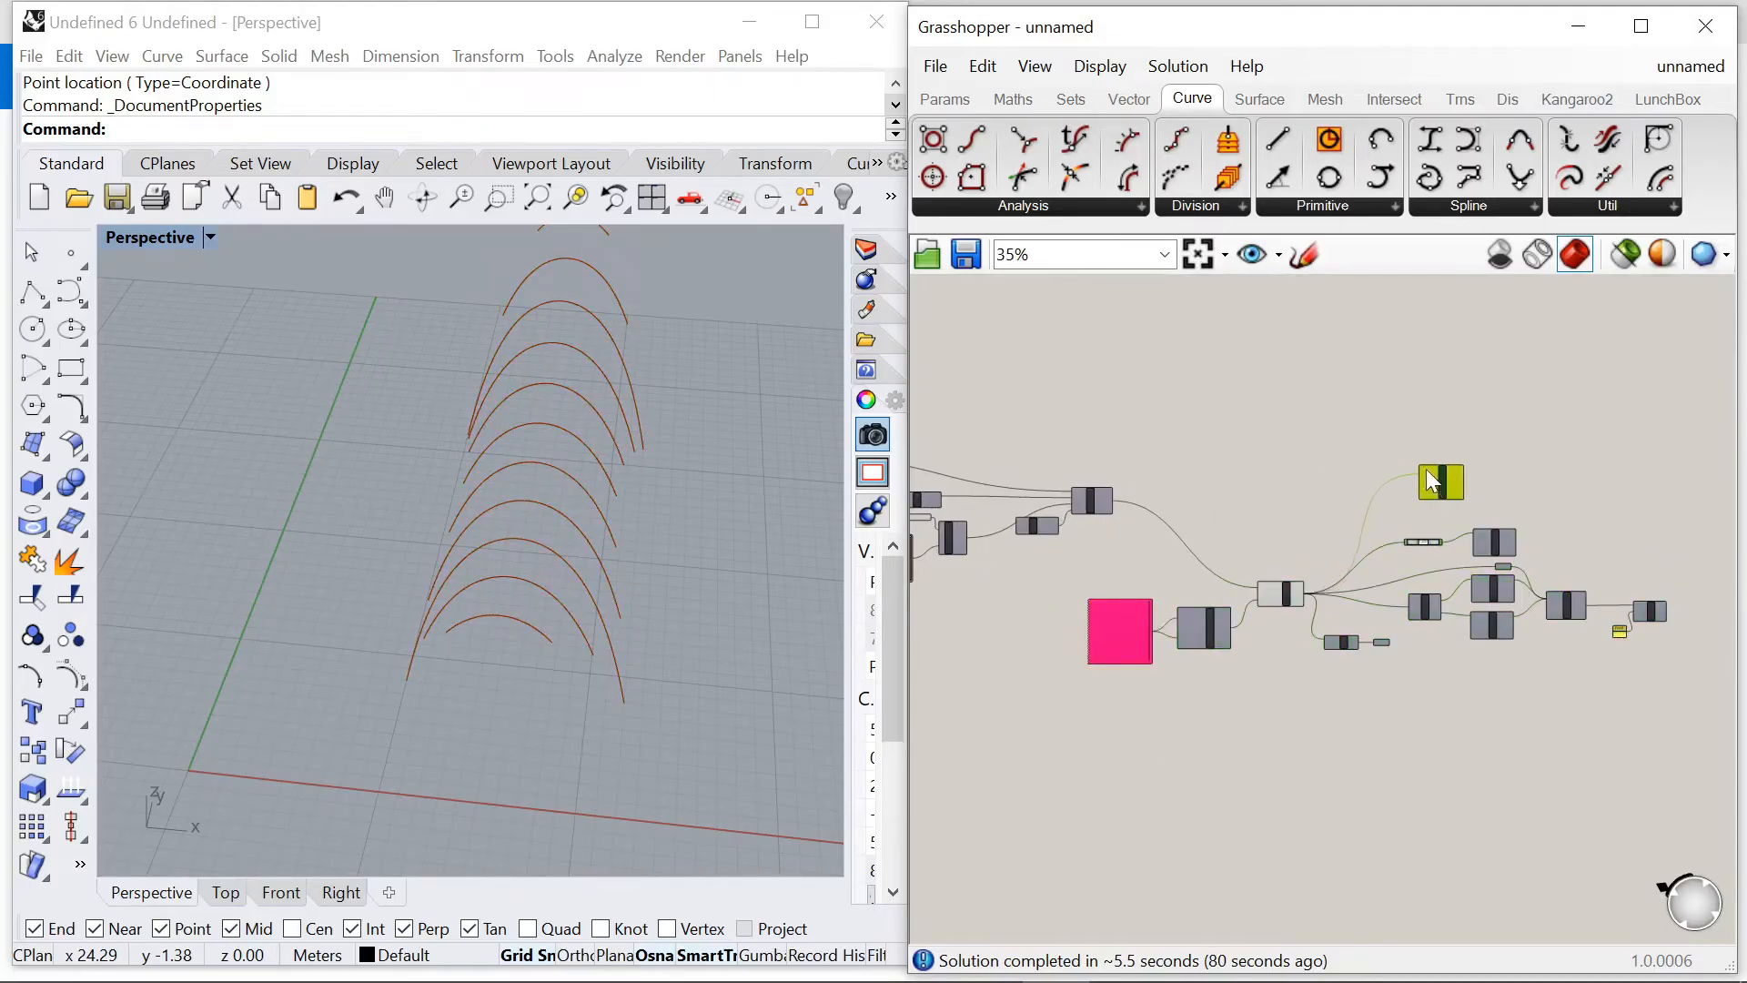
Step: Reparameterize the Curve input of the Evaluate Curve component
left_click(1301, 513)
scroll(1298, 513, "down", 4)
scroll(1094, 540, "up", 8)
scroll(1254, 560, "down", 4)
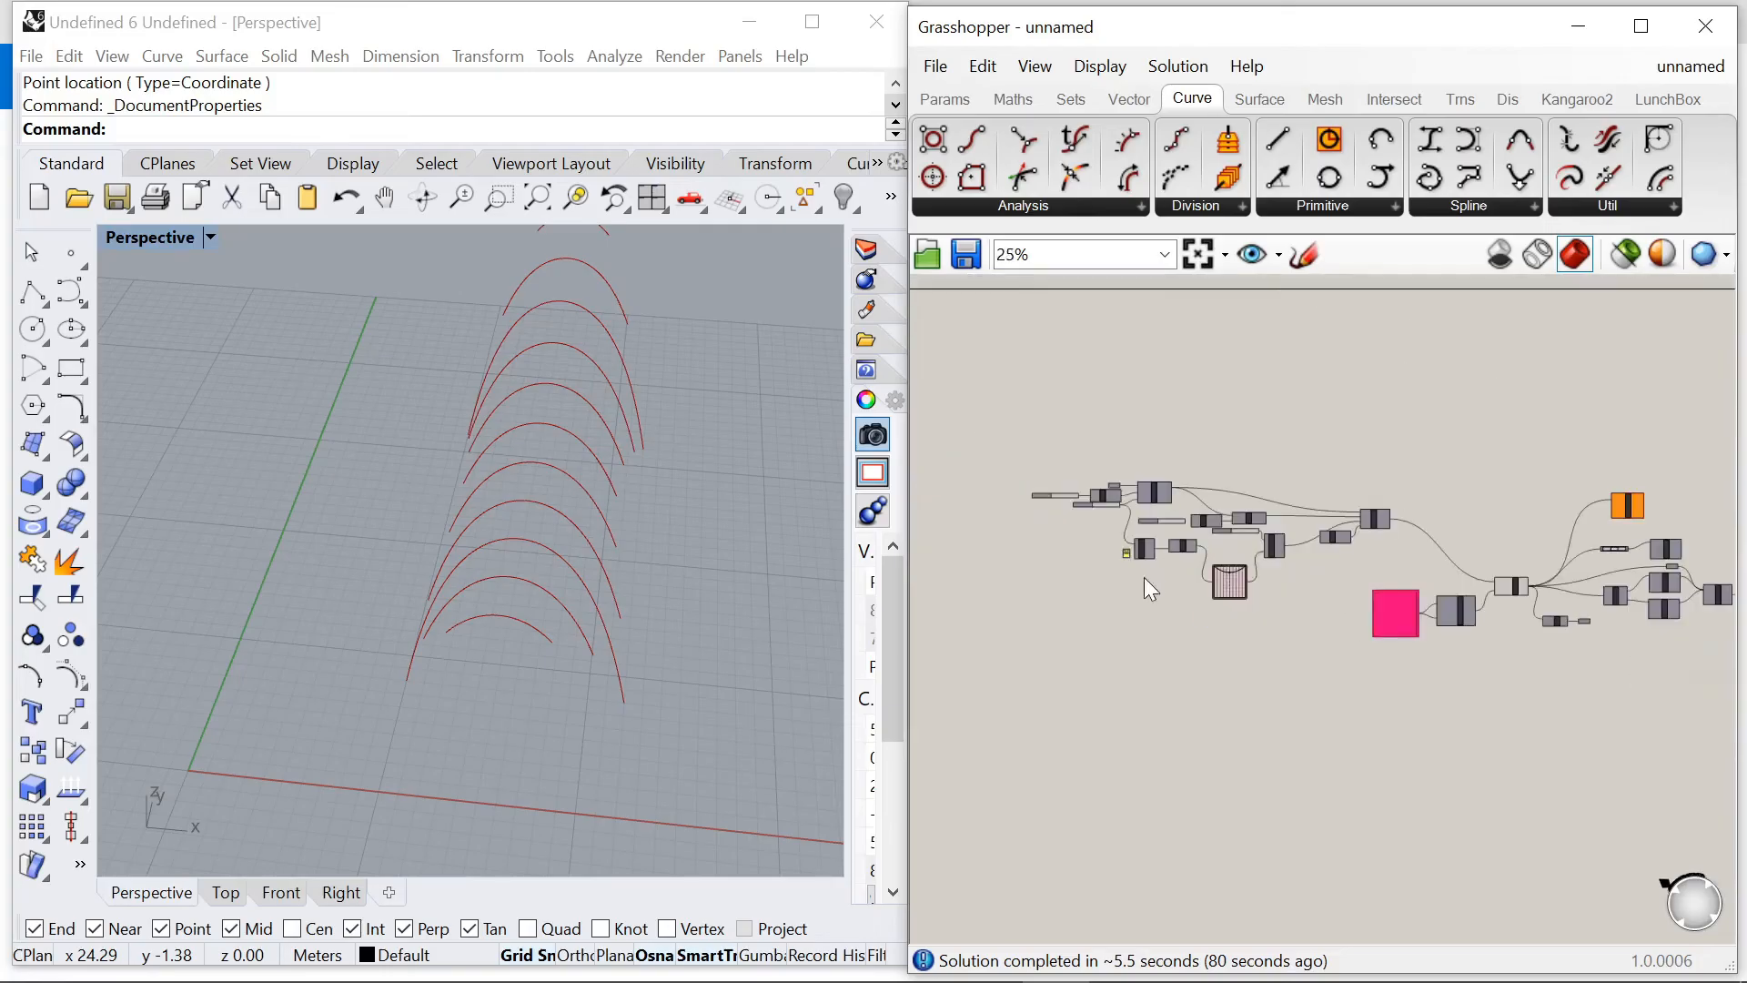
scroll(1504, 538, "up", 2)
scroll(1160, 598, "down", 2)
scroll(1243, 713, "up", 6)
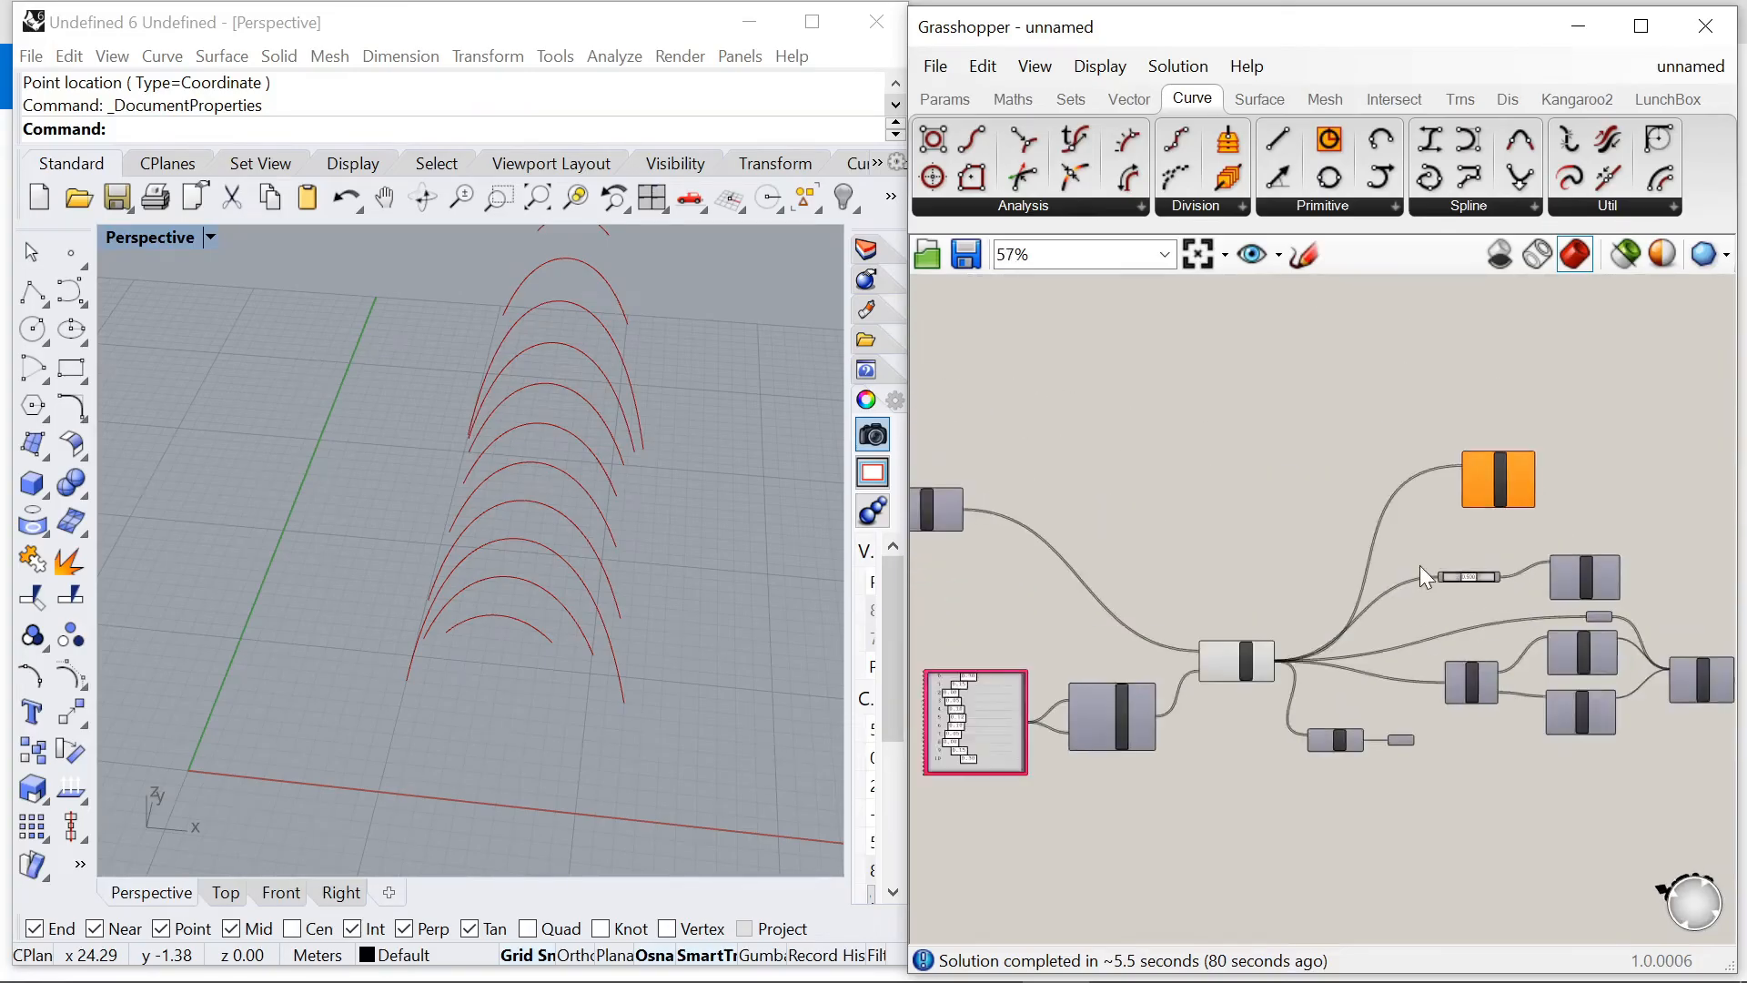
scroll(1307, 528, "down", 2)
scroll(1586, 342, "up", 3)
right_click(1534, 363)
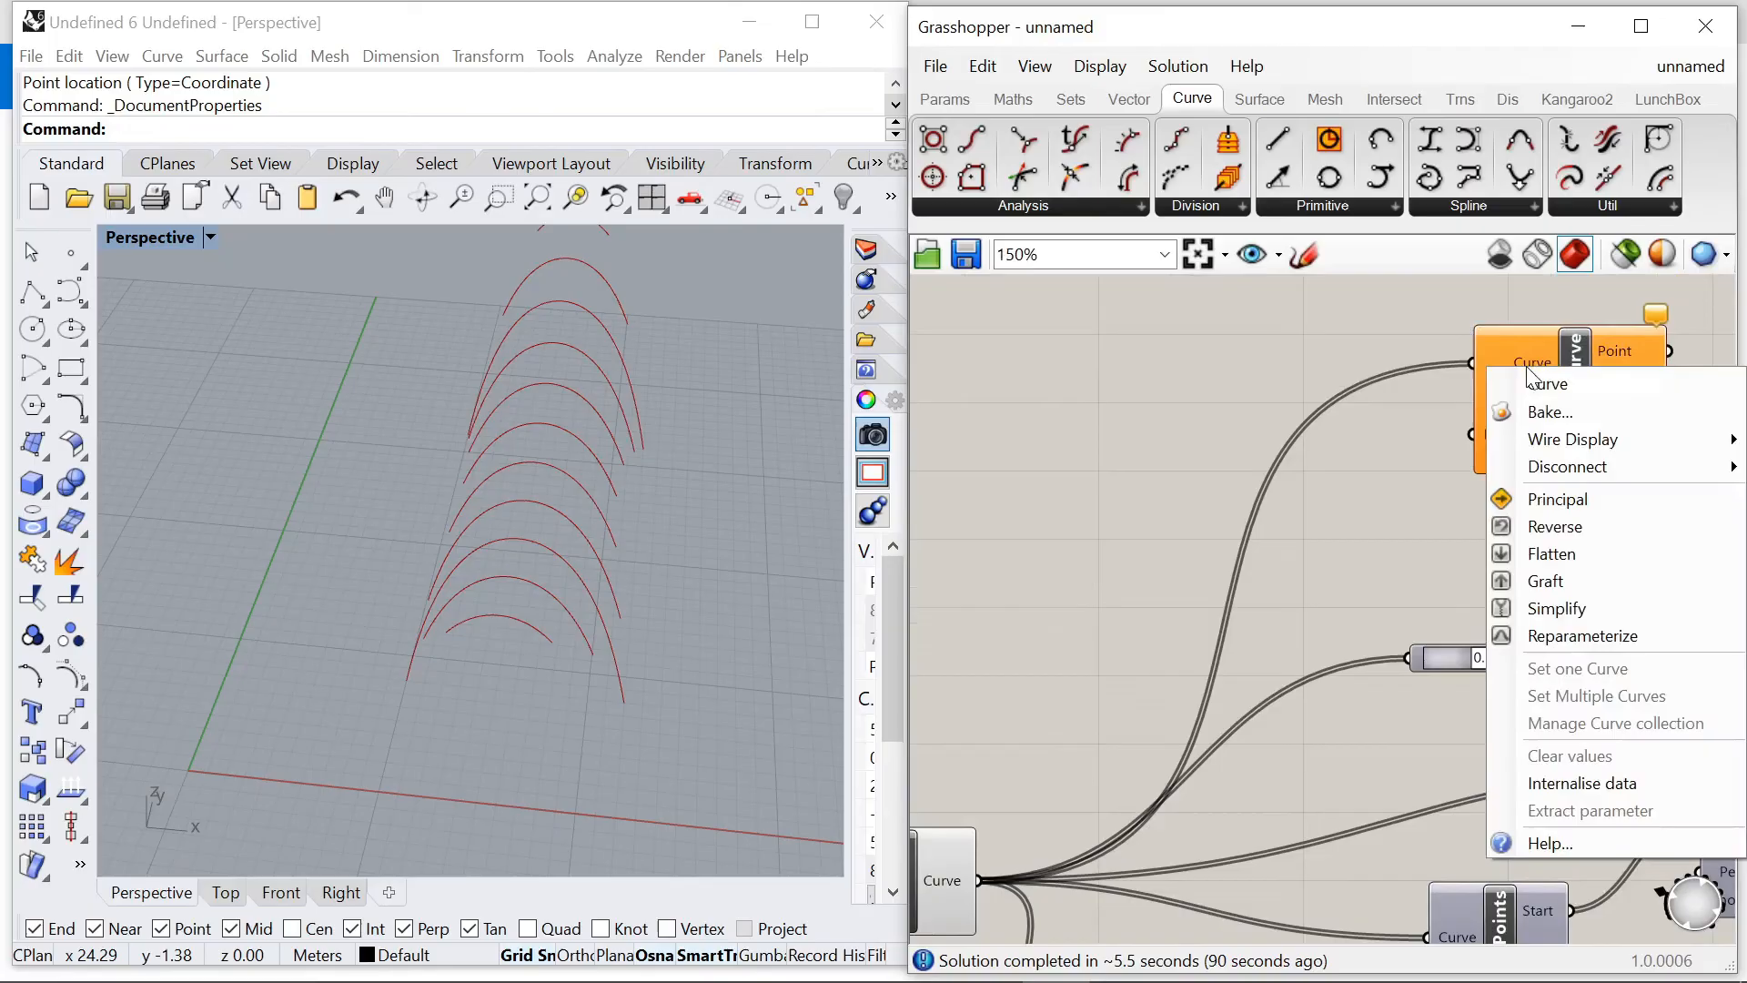
left_click(1584, 635)
Step: Connect the existing Graph Mapper's output to Evaluate Curve's Parameter input and view the evaluated points on the arches
scroll(1456, 455, "down", 4)
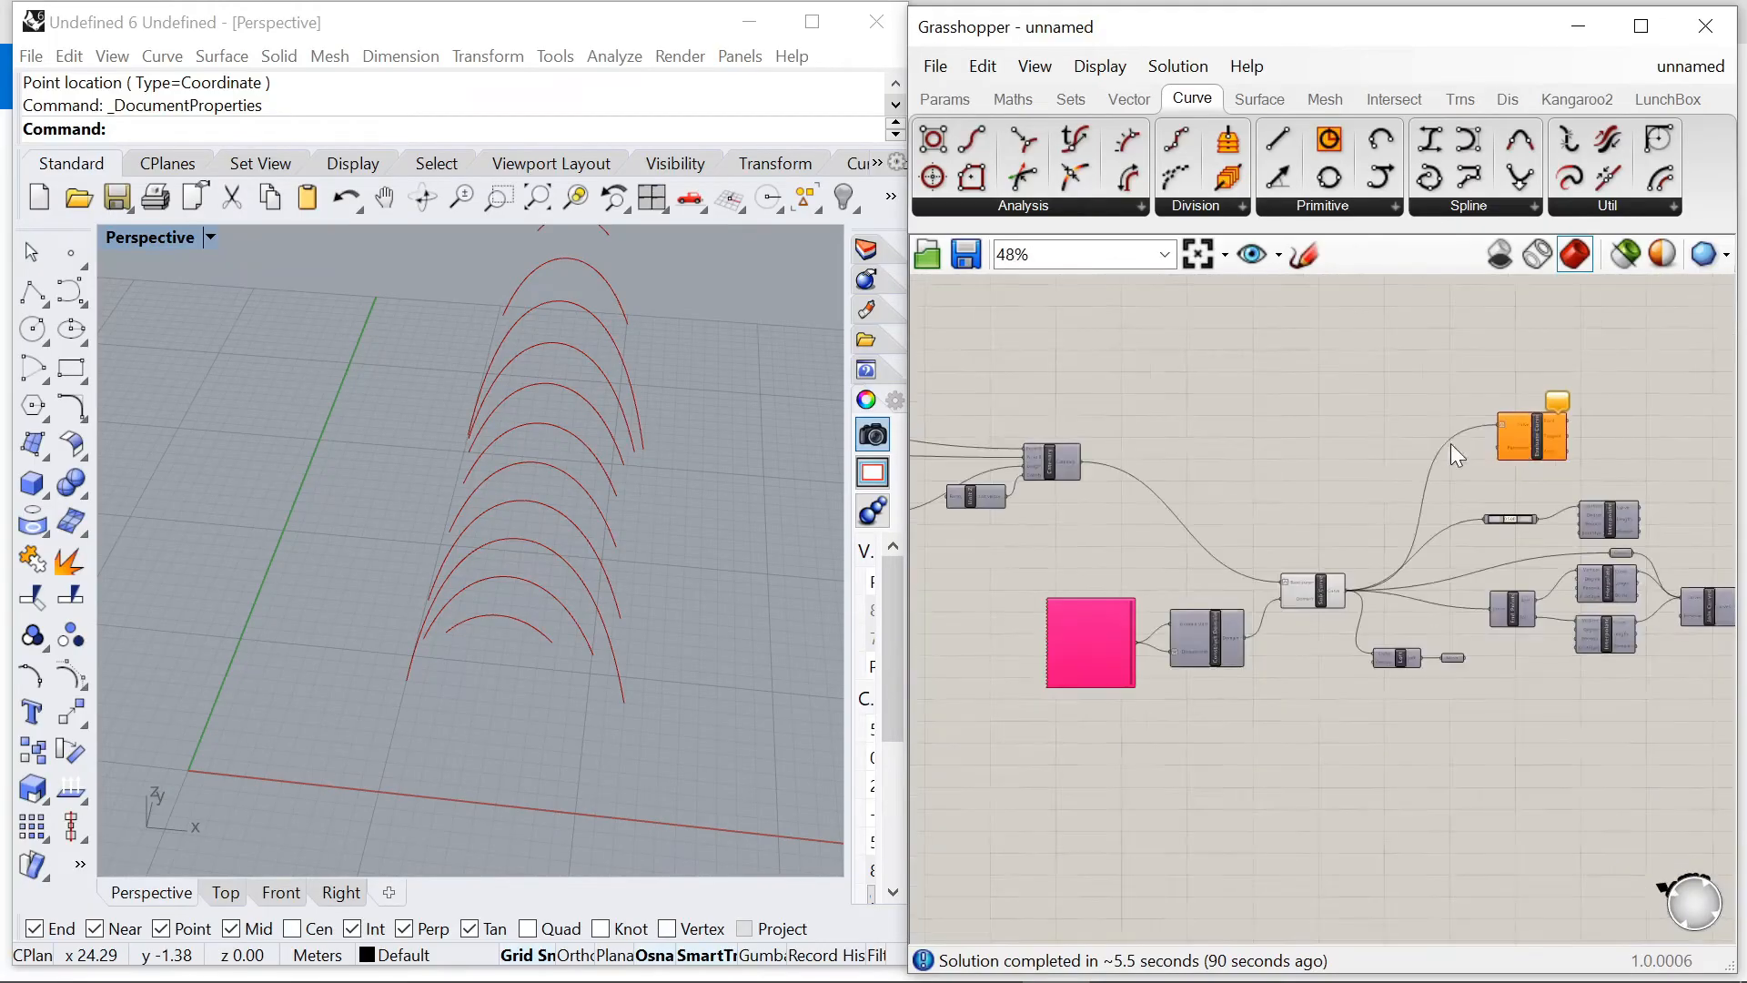
scroll(1170, 506, "up", 2)
left_click_drag(1745, 450, 1742, 121)
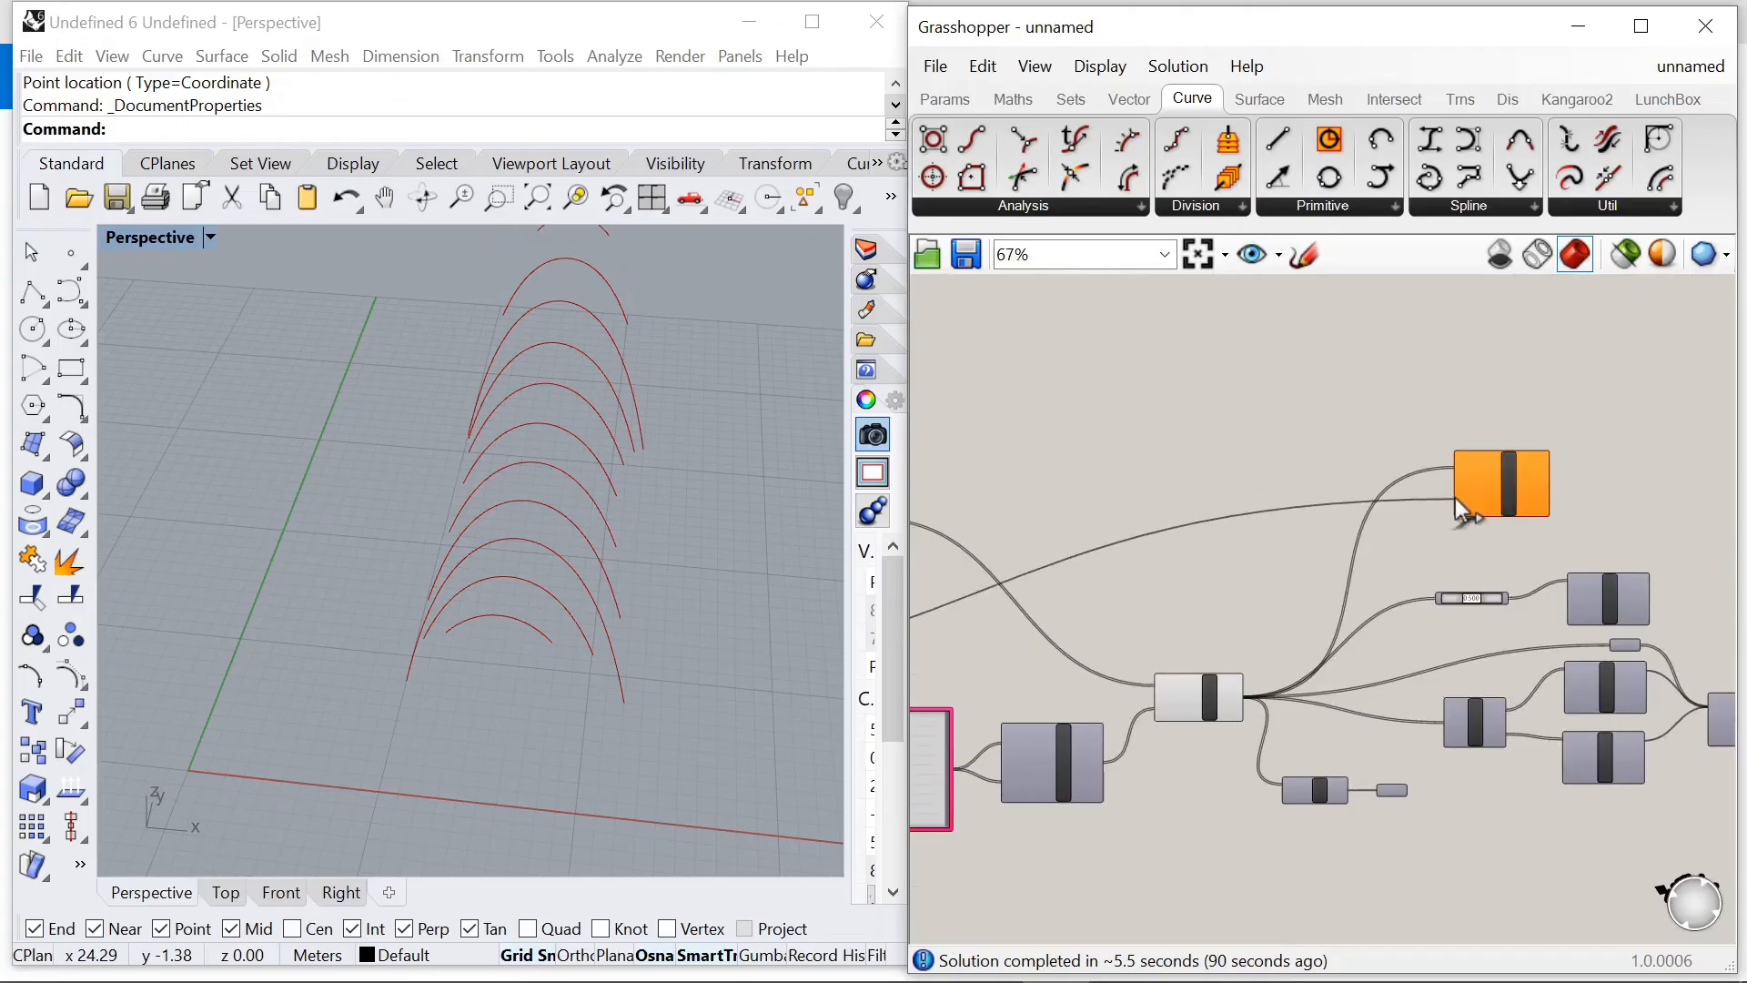
right_click_drag(591, 474, 755, 505)
scroll(1456, 537, "down", 2)
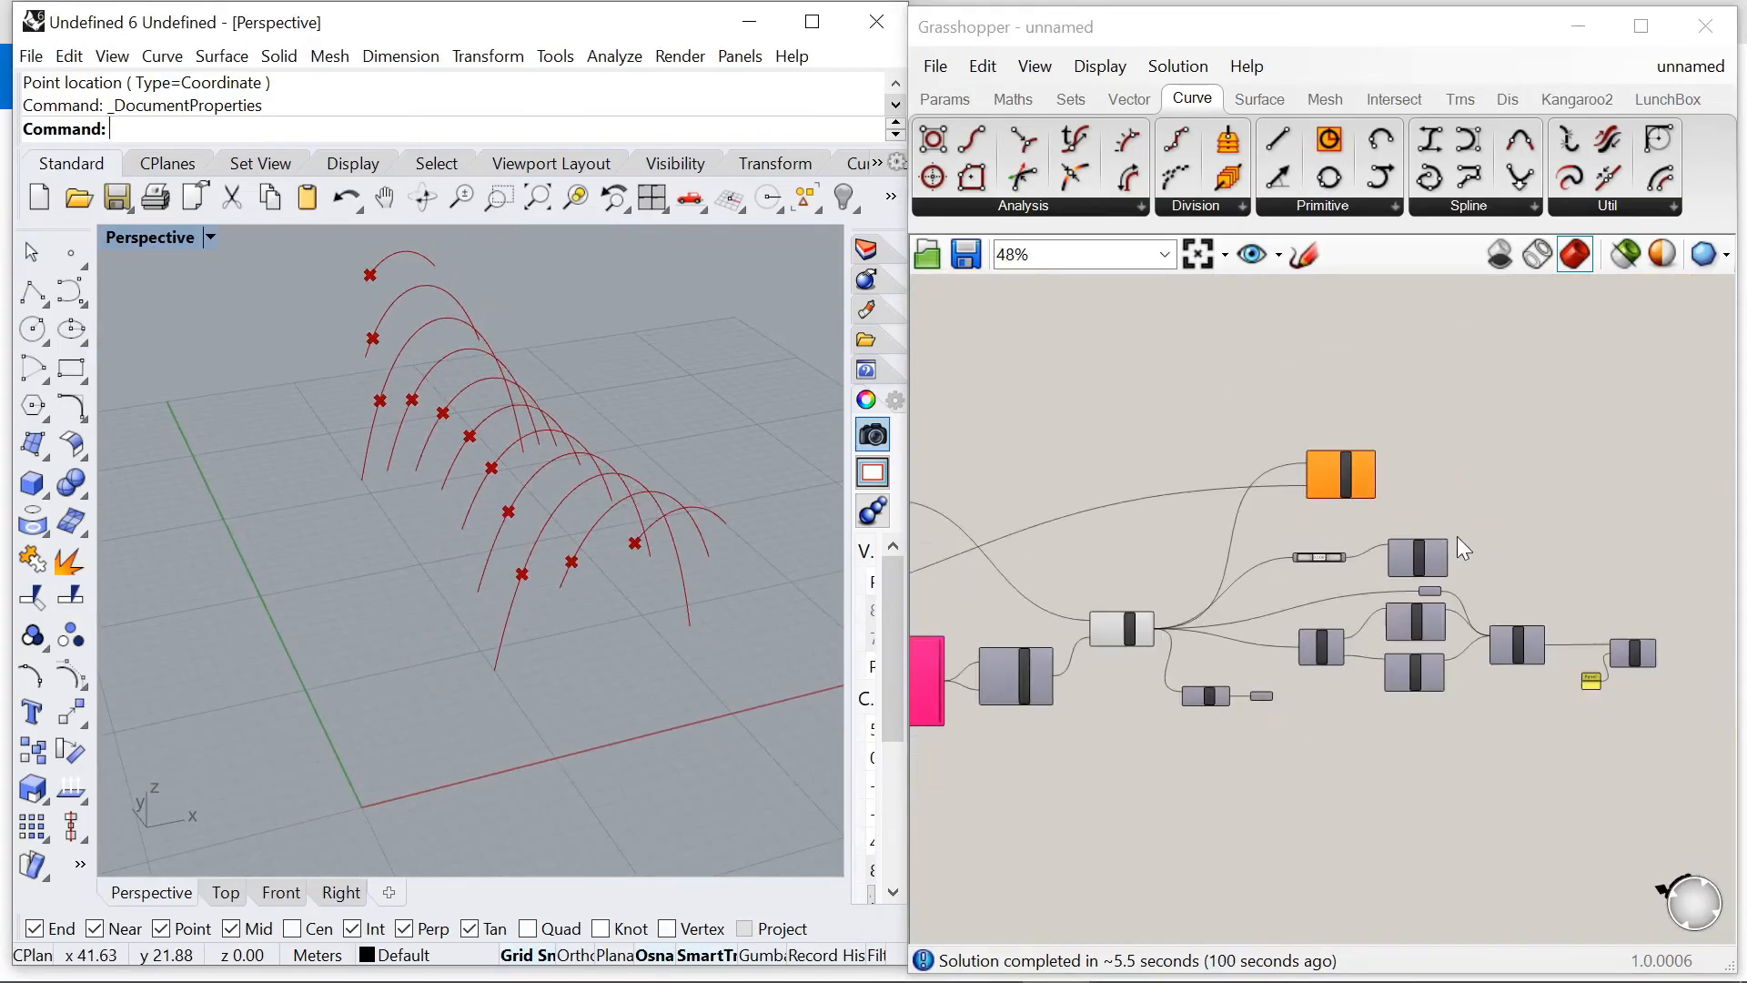
Step: Duplicate an Interpolate component beside Evaluate Curve and feed its Vertices input from the Point output
scroll(1271, 603, "up", 6)
scroll(1265, 596, "down", 2)
left_click_drag(1261, 603, 1311, 401, "alt")
scroll(1301, 457, "down", 2)
scroll(1206, 324, "up", 2)
left_click_drag(1404, 433, 1407, 381)
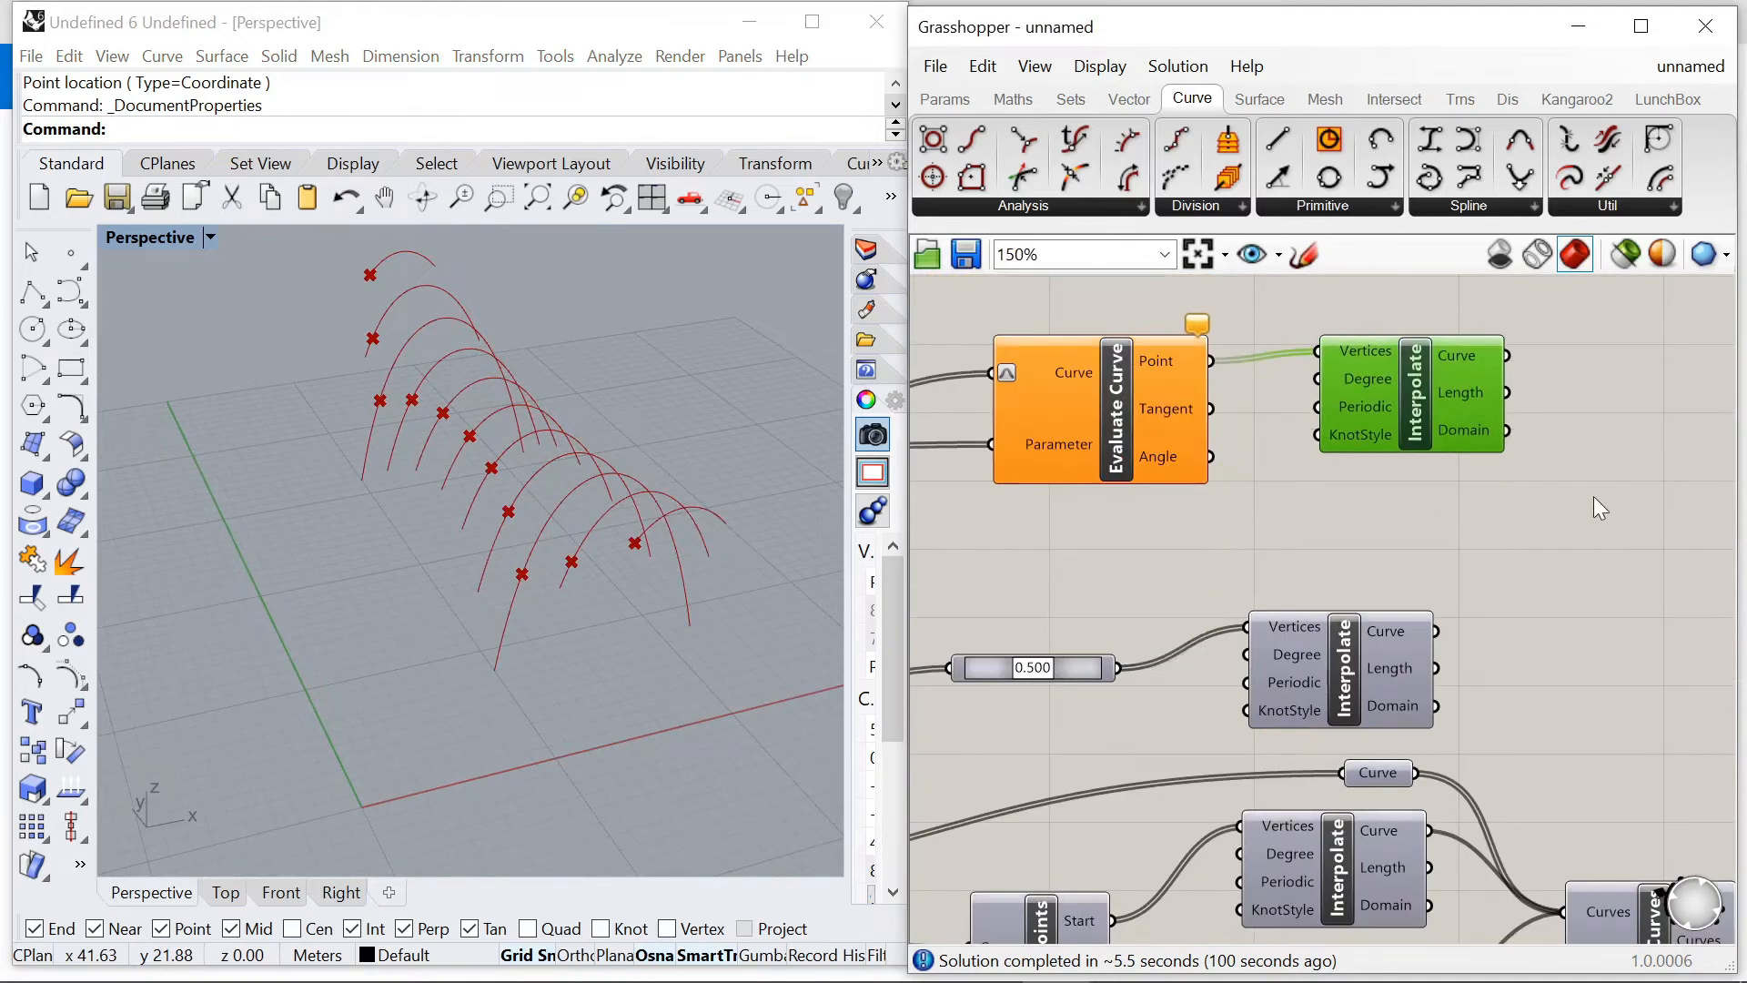
left_click(1593, 495)
Step: Duplicate the Graph Mapper near Evaluate Curve, fed by Range, and let the copy drive the Parameter input
scroll(1571, 446, "down", 4)
scroll(1337, 423, "up", 4)
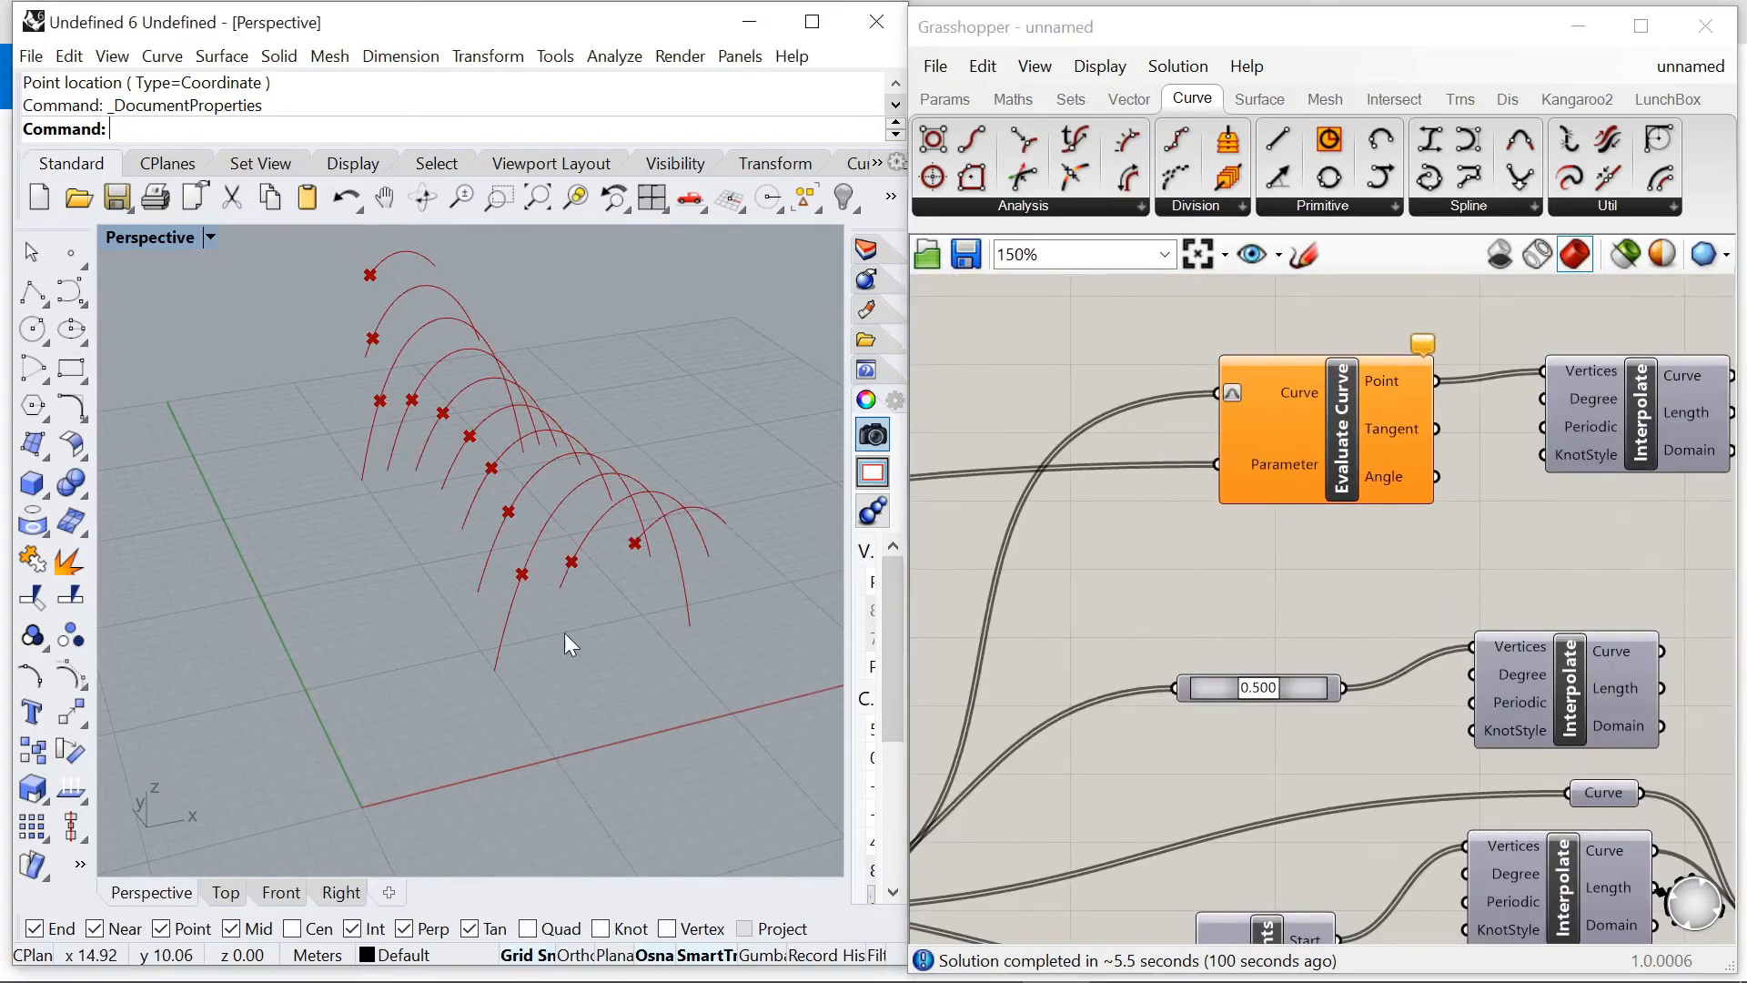
right_click_drag(566, 639, 608, 630)
left_click(1199, 553)
scroll(1199, 553, "down", 10)
scroll(1074, 569, "up", 4)
scroll(1254, 495, "down", 5)
scroll(1357, 458, "up", 5)
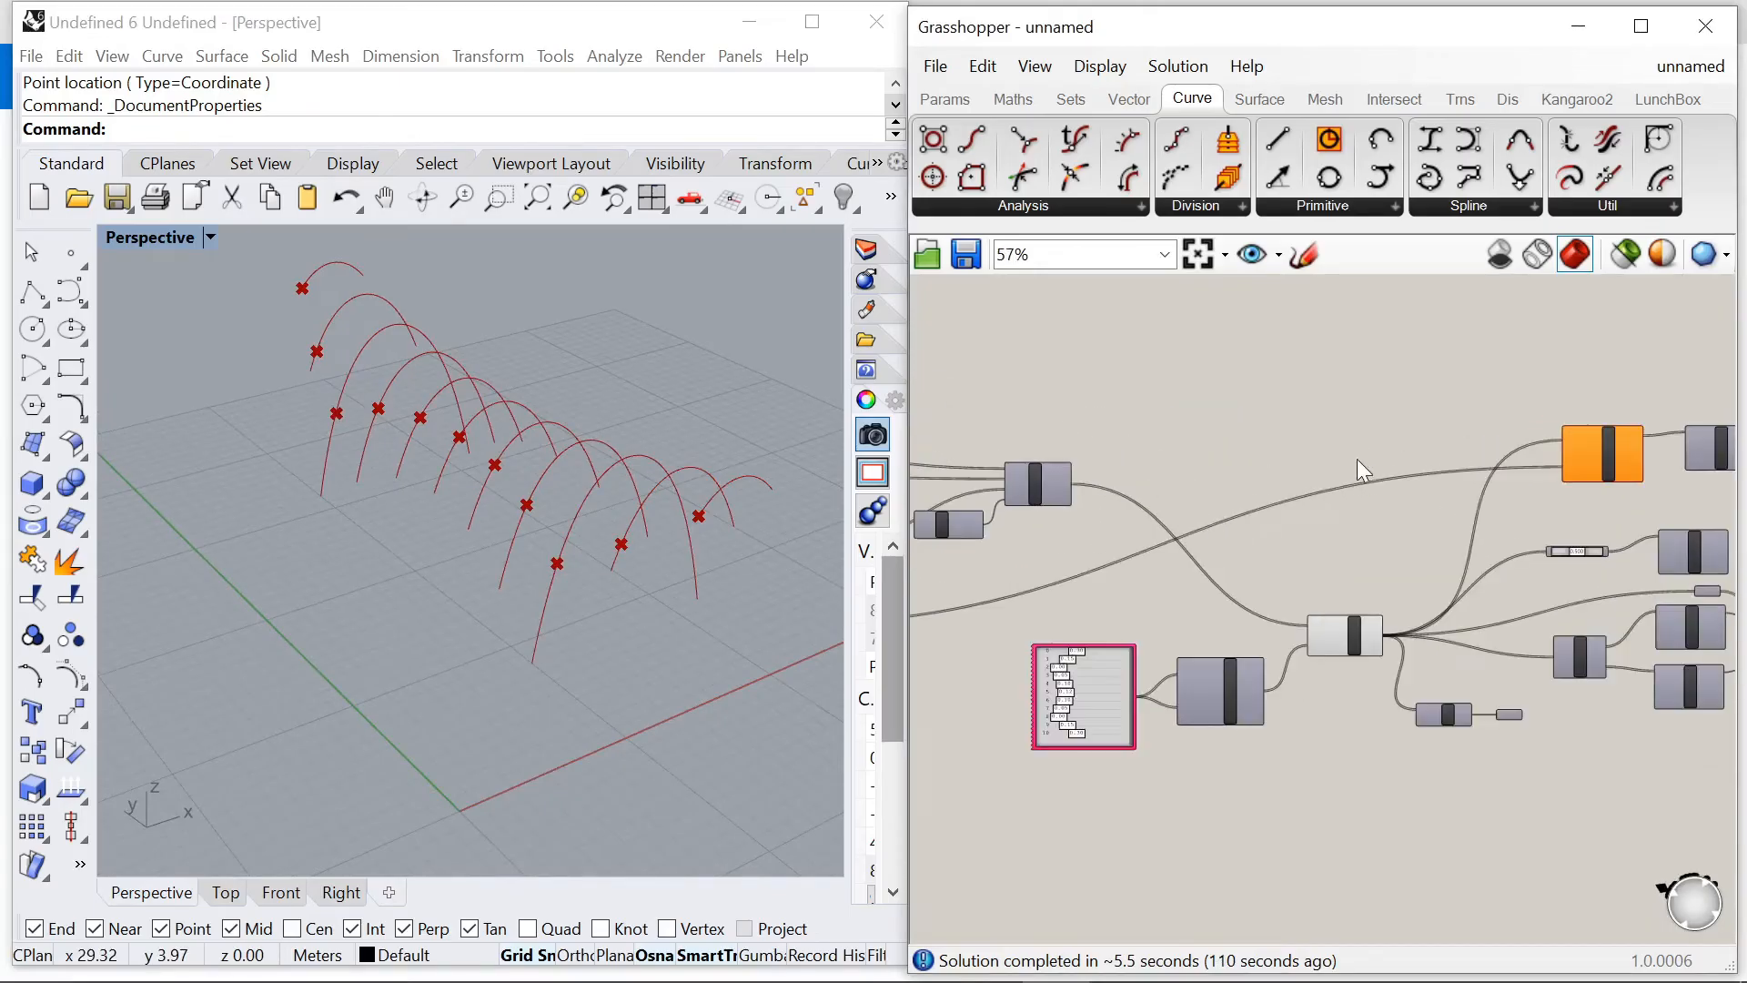
scroll(1263, 481, "up", 2)
scroll(1416, 455, "down", 5)
scroll(1010, 532, "up", 4)
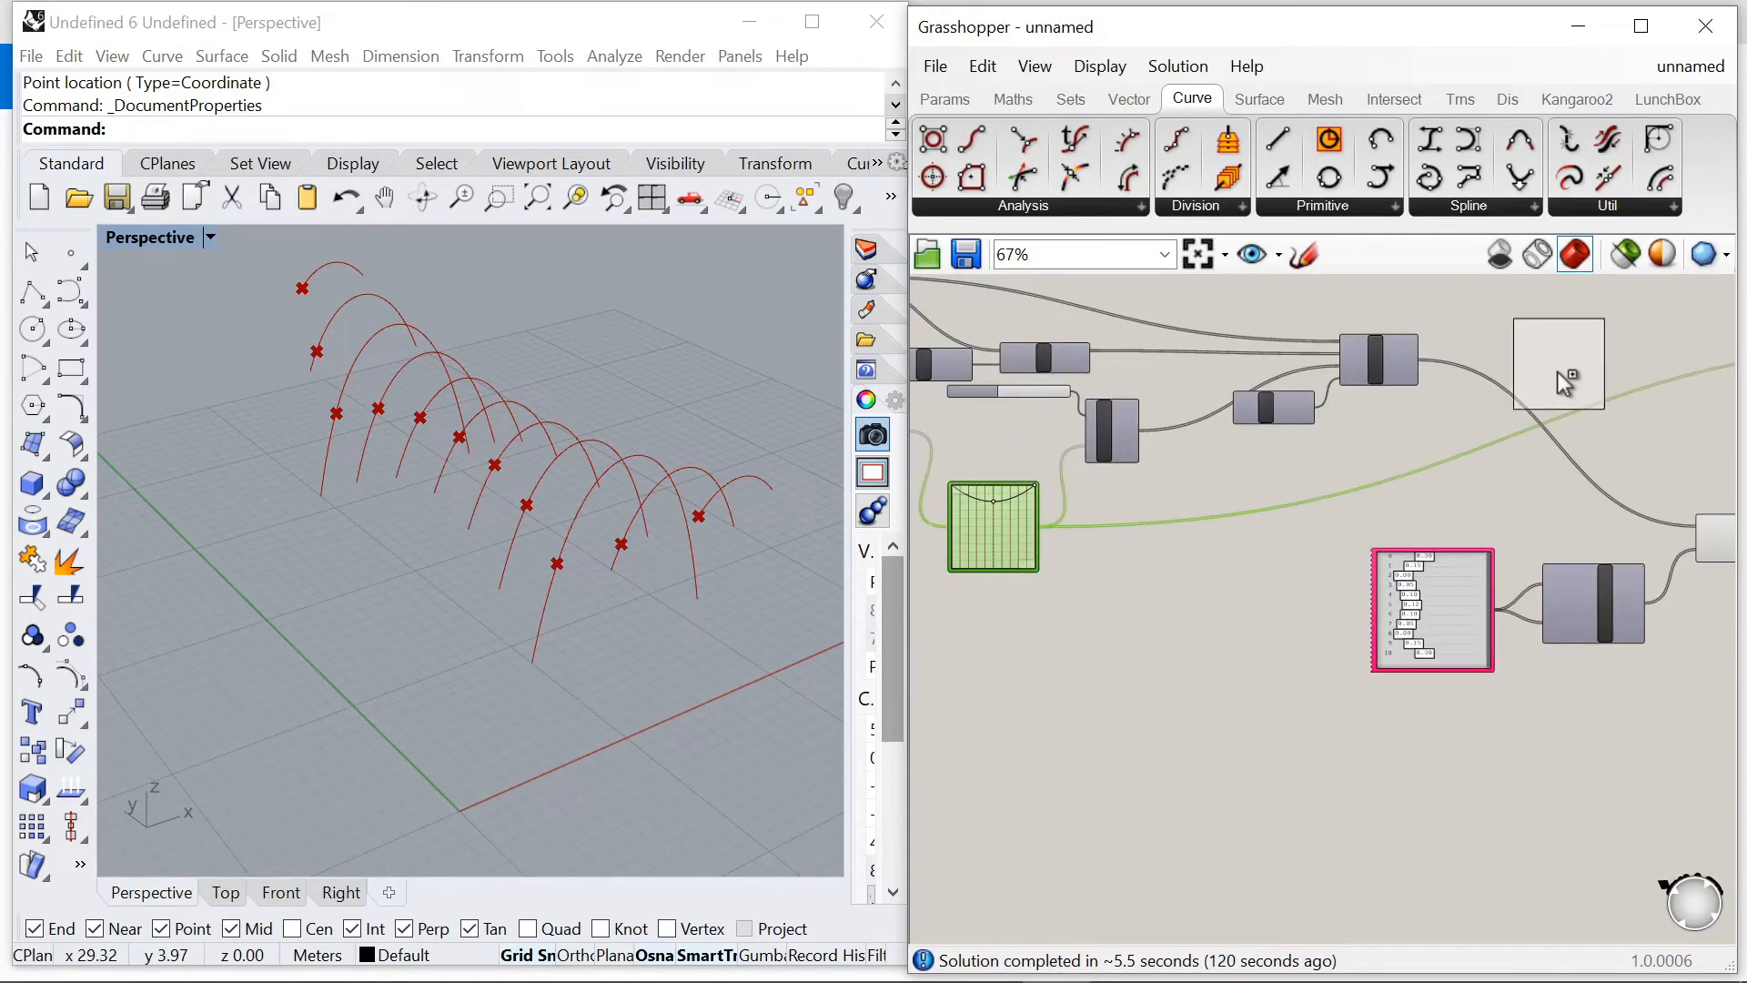
scroll(1046, 500, "down", 4)
scroll(1110, 487, "up", 4)
scroll(1474, 470, "up", 4)
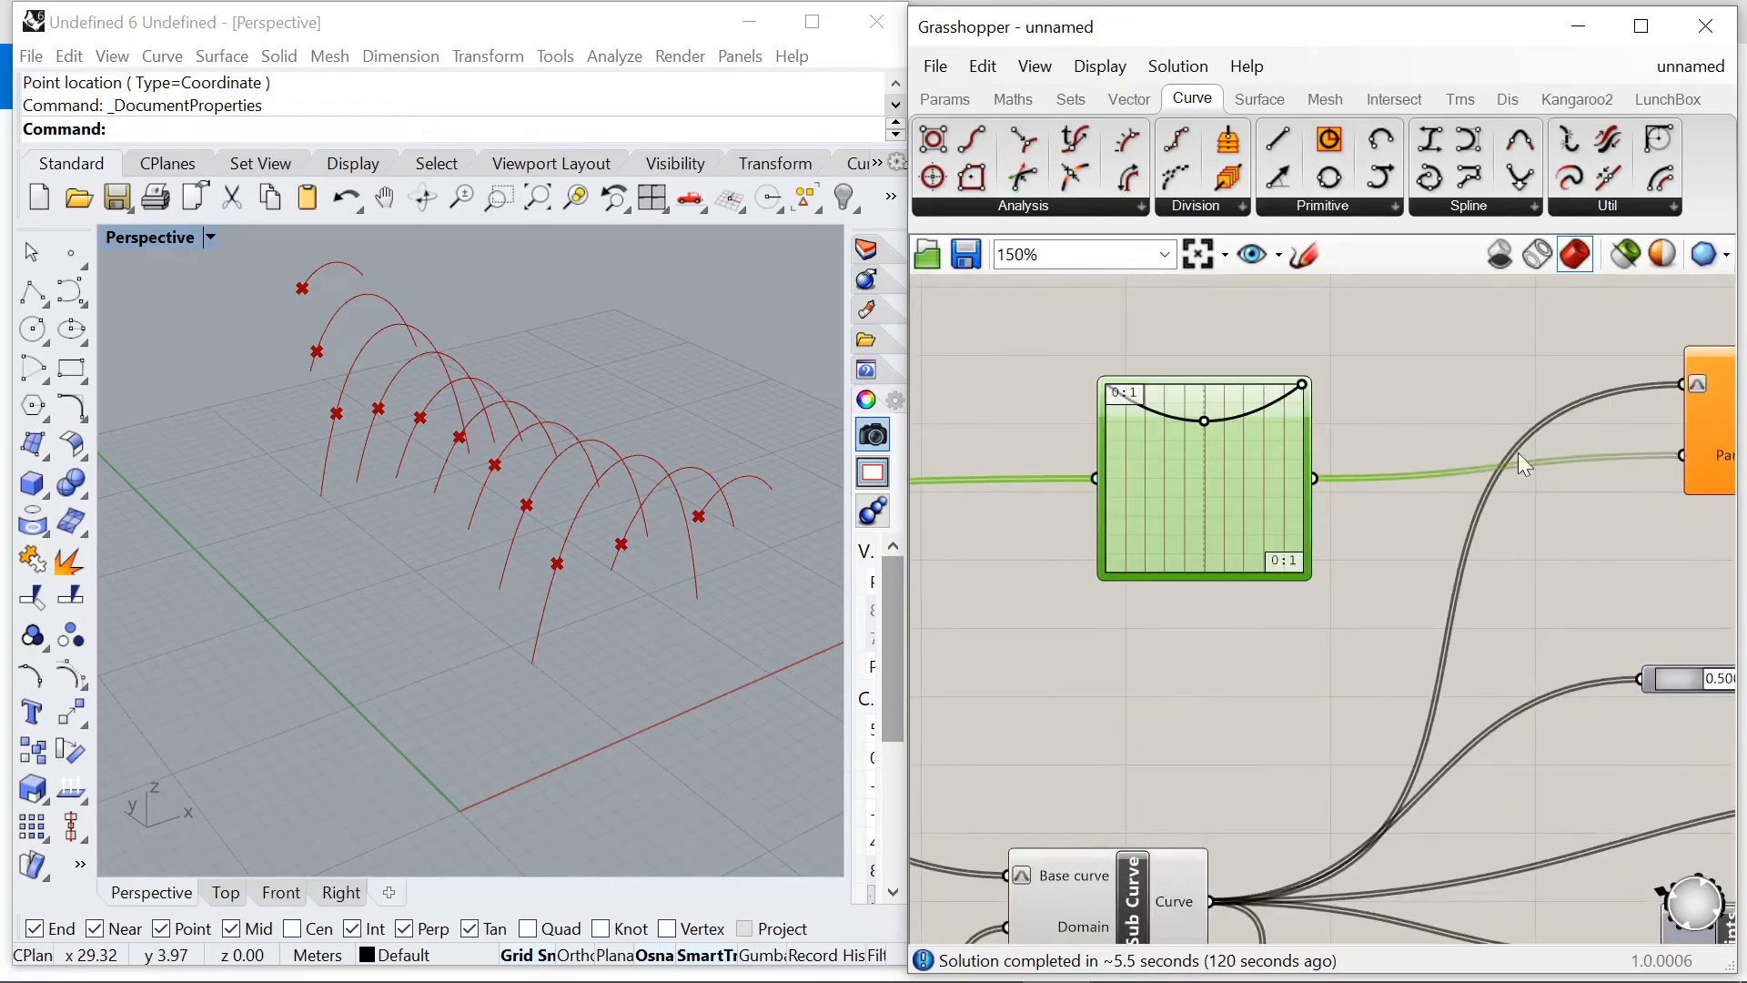
Step: Spread out the upstream components around Unit X, Move, the number slider and Multiplication to make their wires readable
scroll(1523, 461, "down", 6)
scroll(1350, 484, "down", 2)
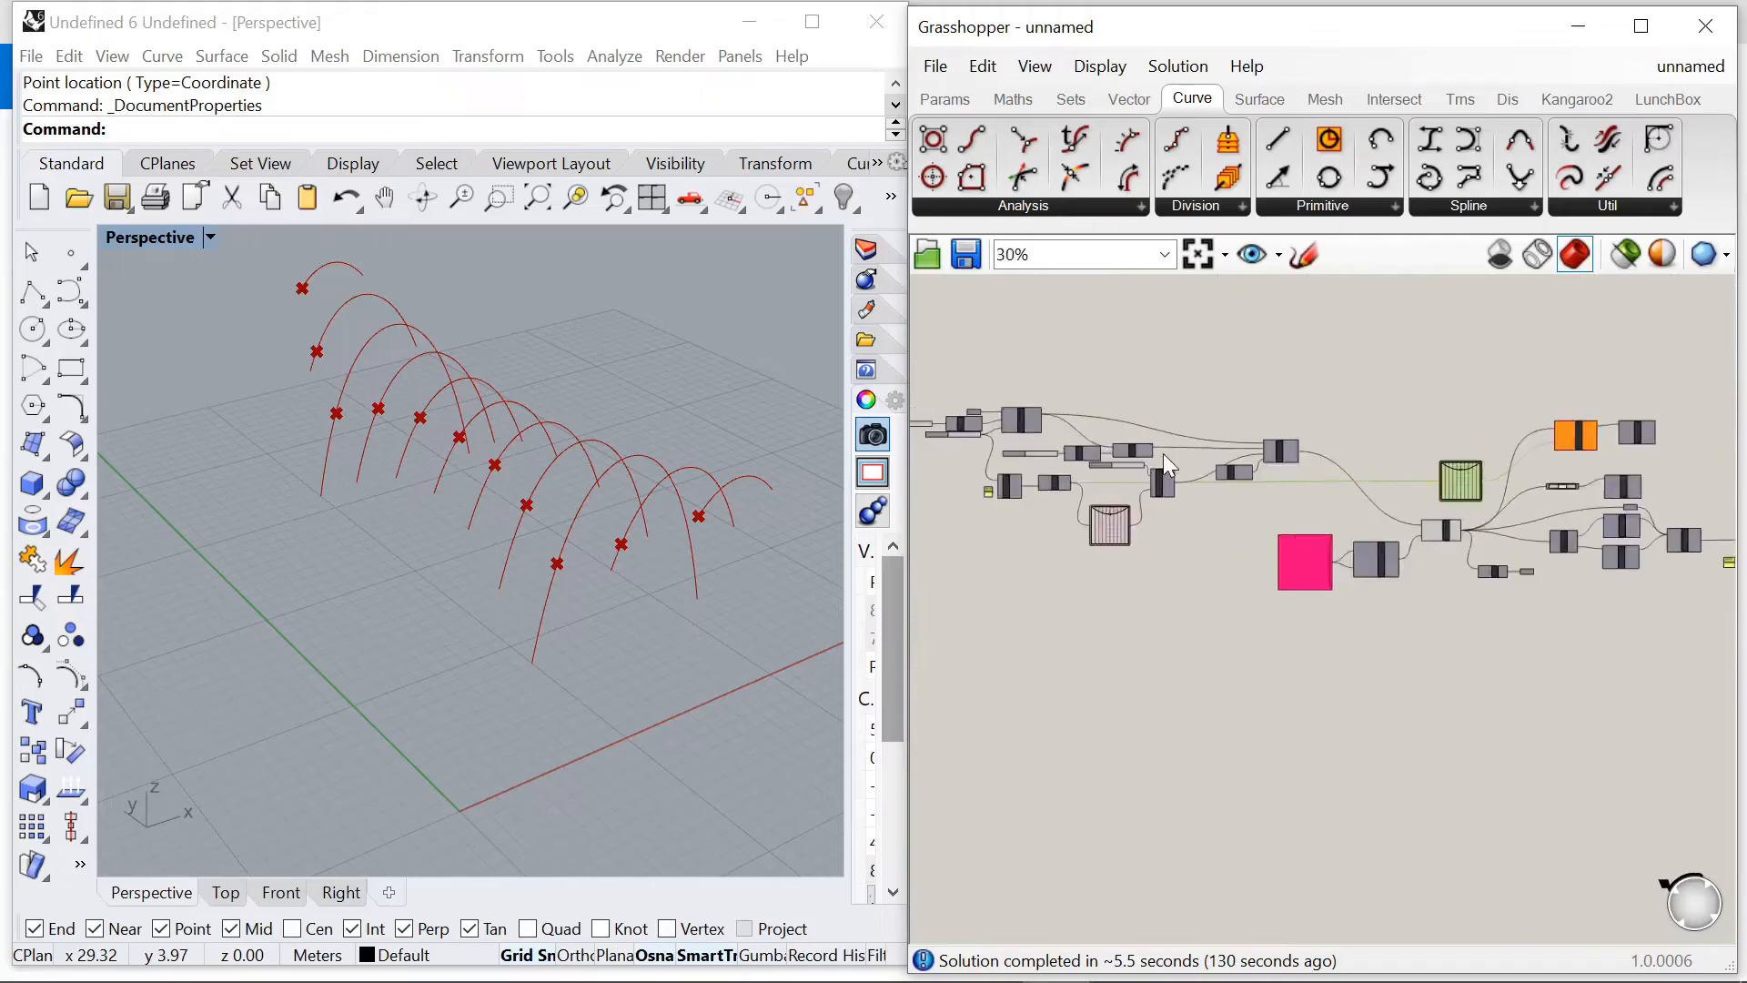
scroll(1163, 453, "up", 4)
left_click_drag(1440, 480, 969, 400)
left_click_drag(1387, 454, 1252, 422)
left_click(1374, 458)
left_click(1363, 451)
scroll(1080, 376, "up", 4)
scroll(1077, 374, "up", 1)
right_click_drag(1080, 376, 1225, 370)
left_click_drag(1285, 428, 1380, 444)
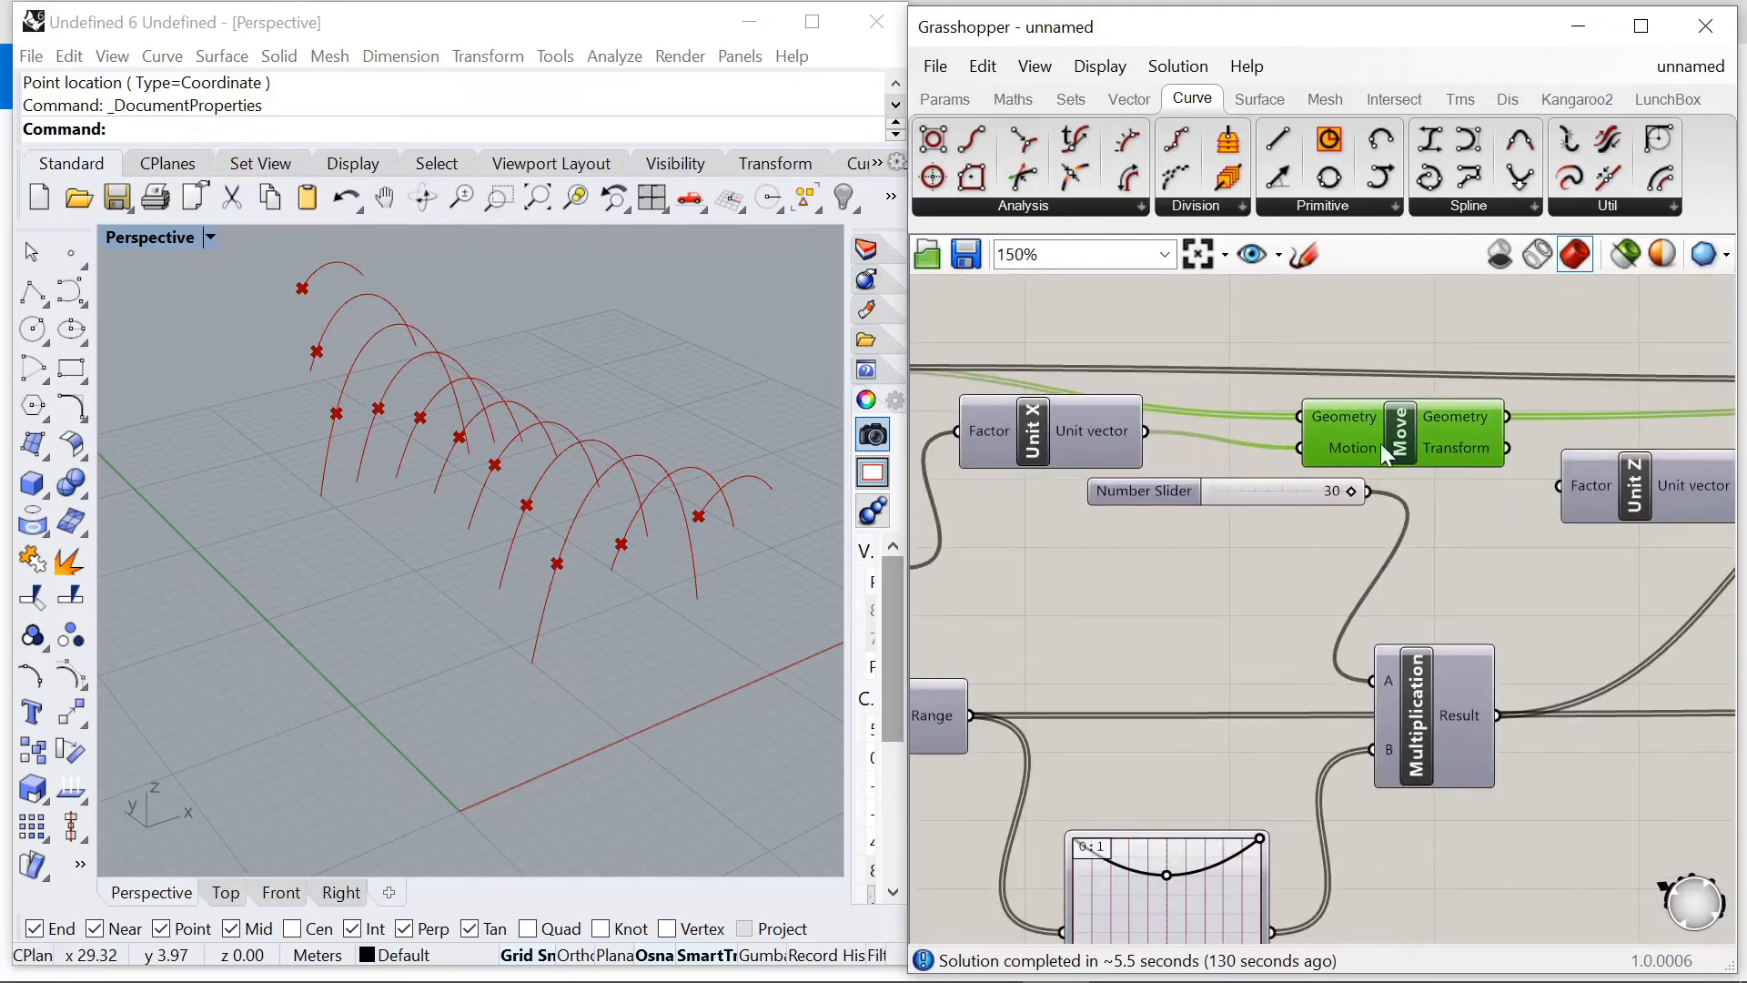
scroll(1302, 484, "down", 3)
left_click_drag(1203, 492, 1180, 601)
left_click_drag(1152, 458, 1212, 485)
scroll(1277, 469, "down", 3)
scroll(1066, 506, "up", 3)
left_click_drag(1072, 509, 1074, 491)
scroll(1410, 532, "down", 6)
scroll(1456, 541, "up", 9)
left_click_drag(1116, 463, 1112, 542)
scroll(1112, 544, "down", 3)
scroll(1365, 501, "up", 2)
Step: Hide the Evaluate Curve preview and show the preview of the Interpolate component fed by its points
left_click(1406, 402)
middle_click(1388, 393)
left_click(1376, 359)
right_click(1552, 393)
left_click(1547, 344)
right_click_drag(795, 484, 637, 574)
scroll(1431, 458, "down", 6)
scroll(1251, 509, "up", 7)
Step: Try a slightly deeper curve in the duplicated Graph Mapper by adjusting its grips and lowering the middle one
scroll(1328, 461, "down", 4)
scroll(1368, 457, "up", 2)
scroll(1369, 457, "up", 4)
left_click_drag(1321, 511, 1356, 384)
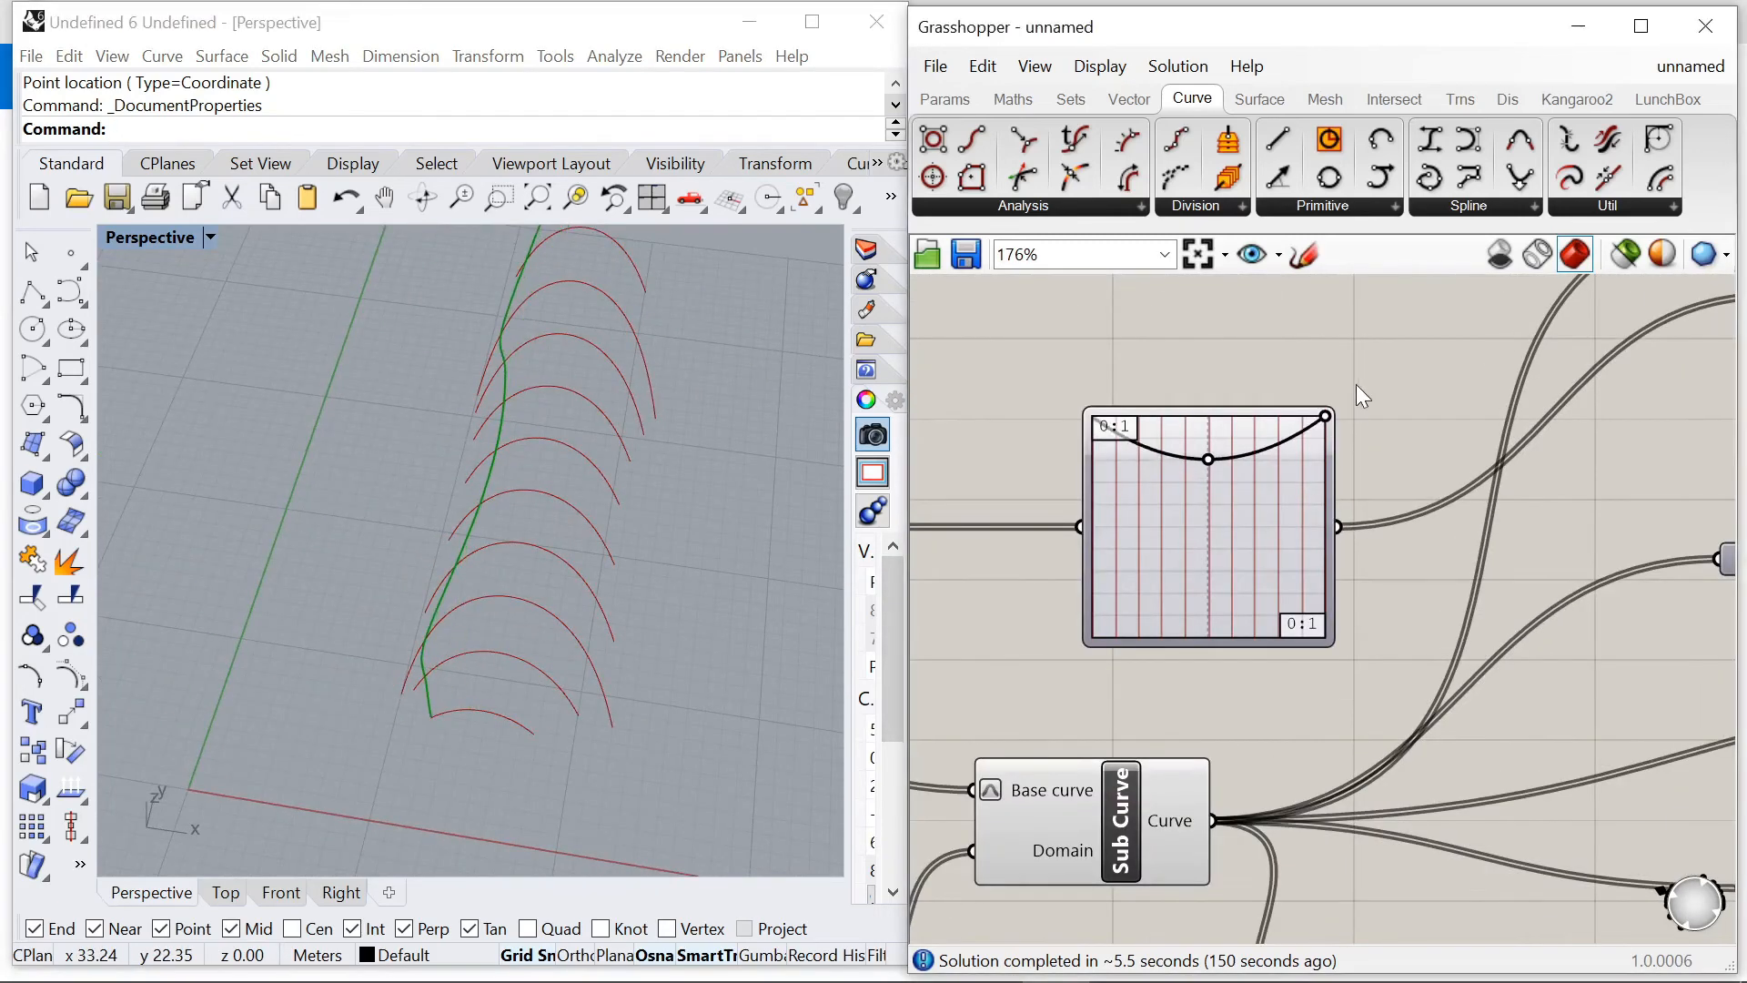
right_click_drag(553, 514, 589, 494)
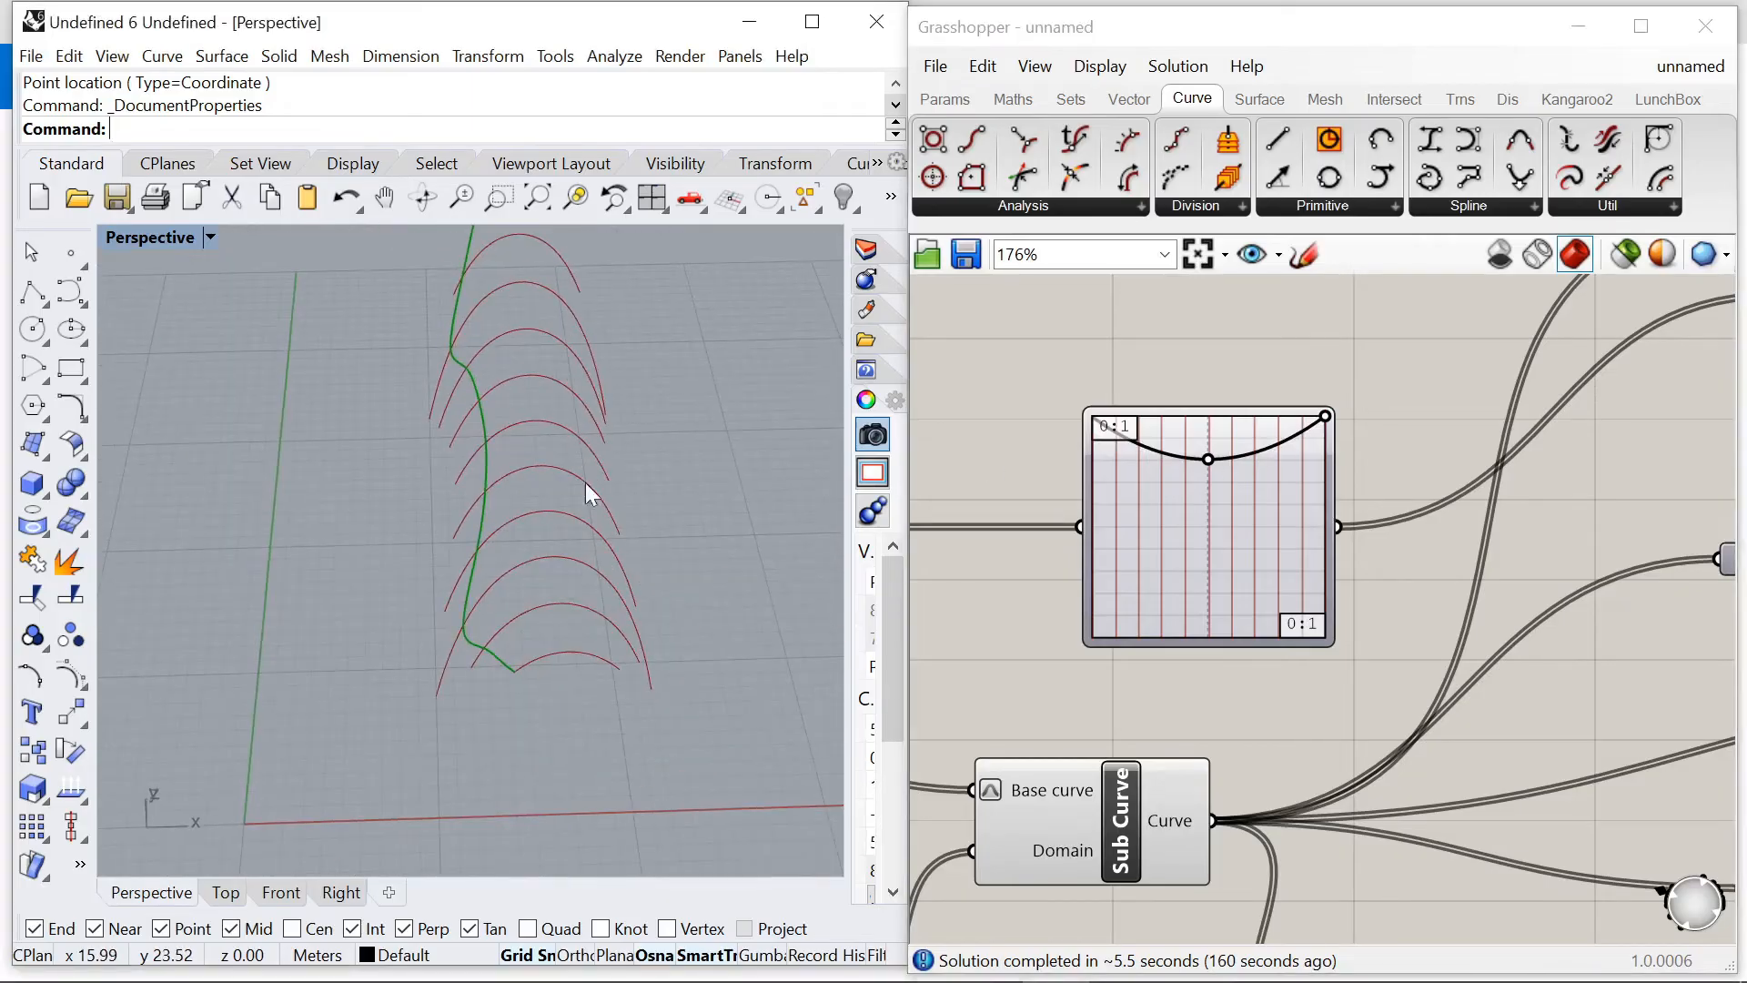
left_click_drag(1208, 455, 1209, 463)
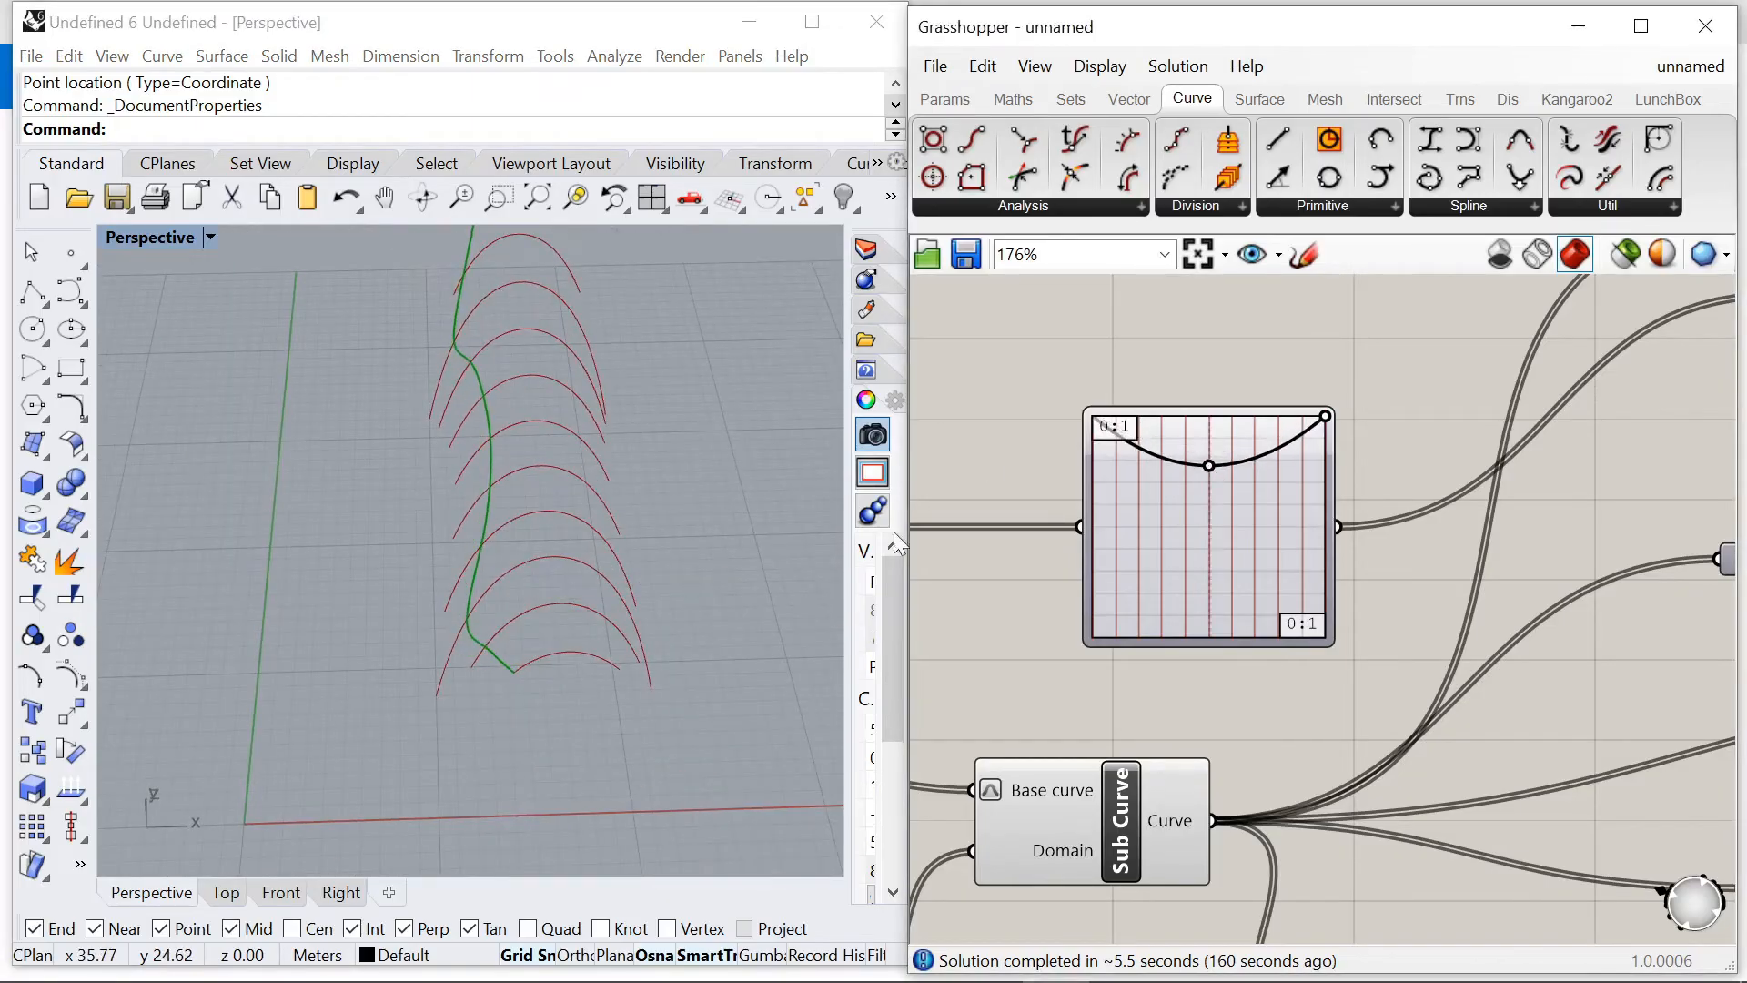
Step: Duplicate Evaluate Curve and its connected Interpolate component, and place the copies below the originals
right_click_drag(784, 566, 667, 571)
scroll(1130, 469, "down", 11)
scroll(1295, 426, "up", 10)
scroll(1341, 475, "down", 5)
left_click_drag(1436, 524, 1235, 382)
left_click(1236, 434)
scroll(1236, 407, "up", 4)
left_click_drag(1516, 480, 1203, 560)
left_click(1580, 577)
scroll(1172, 573, "up", 3)
Step: Give the duplicated Evaluate Curve's Parameter input an expression that subtracts the parameter from 1
right_click(1172, 573)
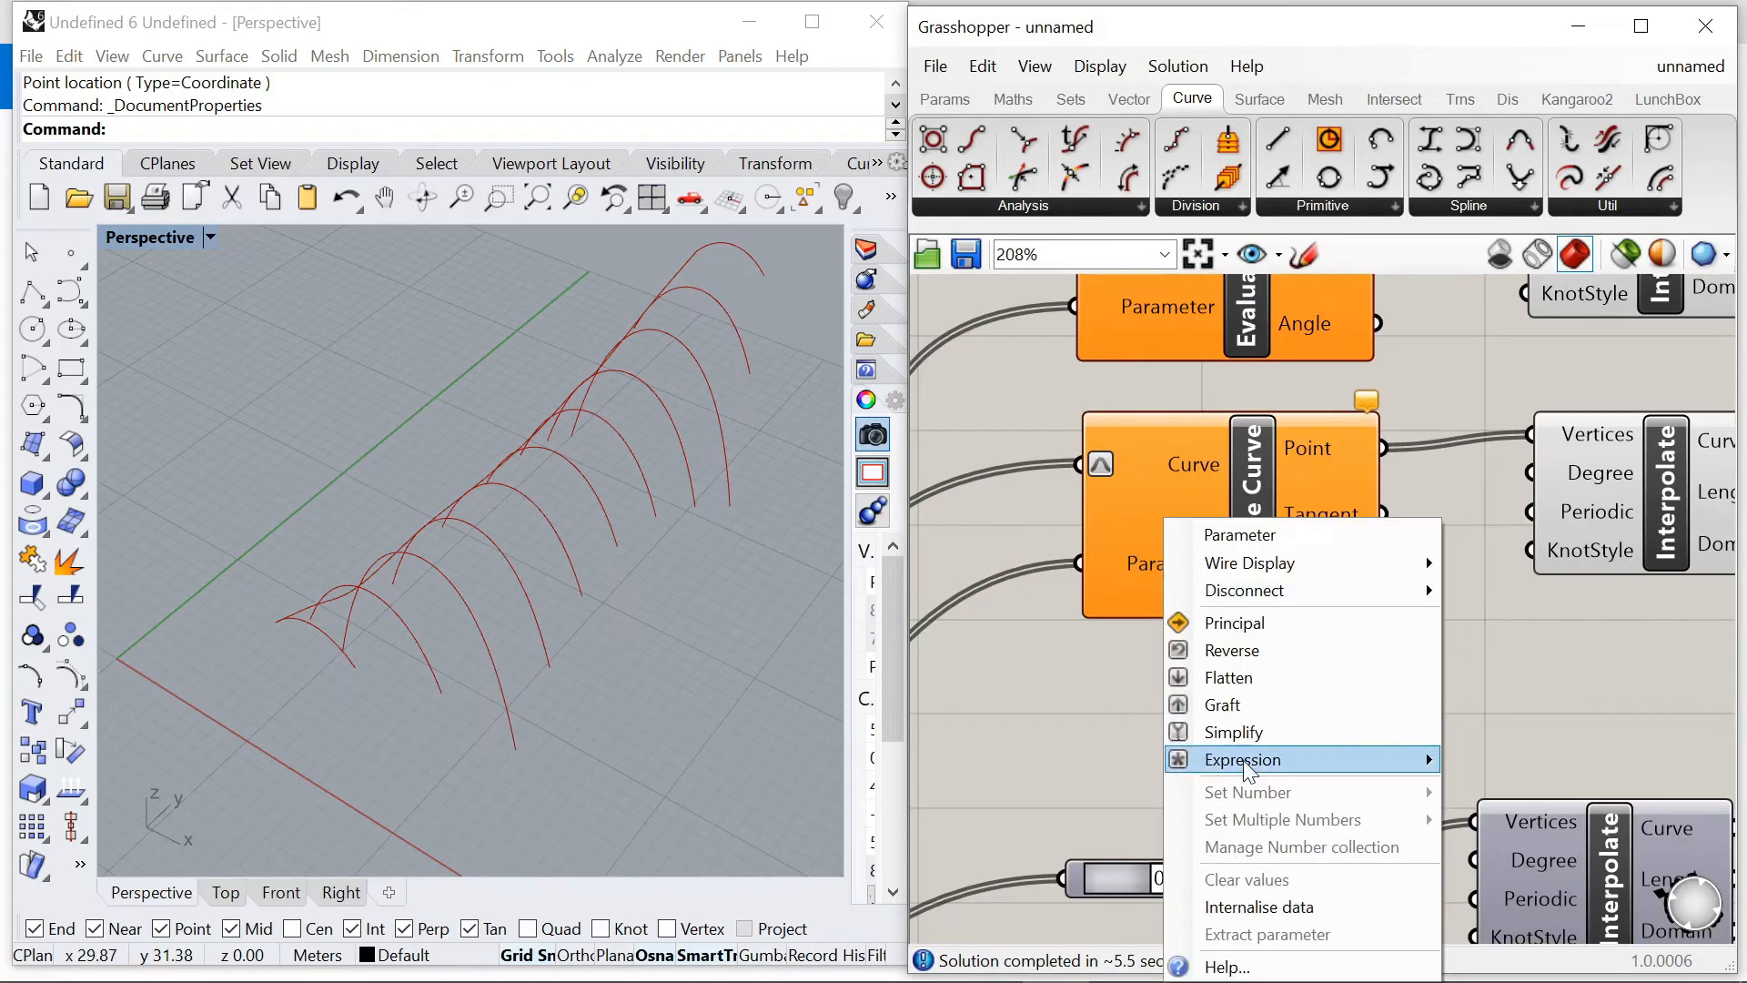
mouse_move(1248, 763)
left_click(1545, 788)
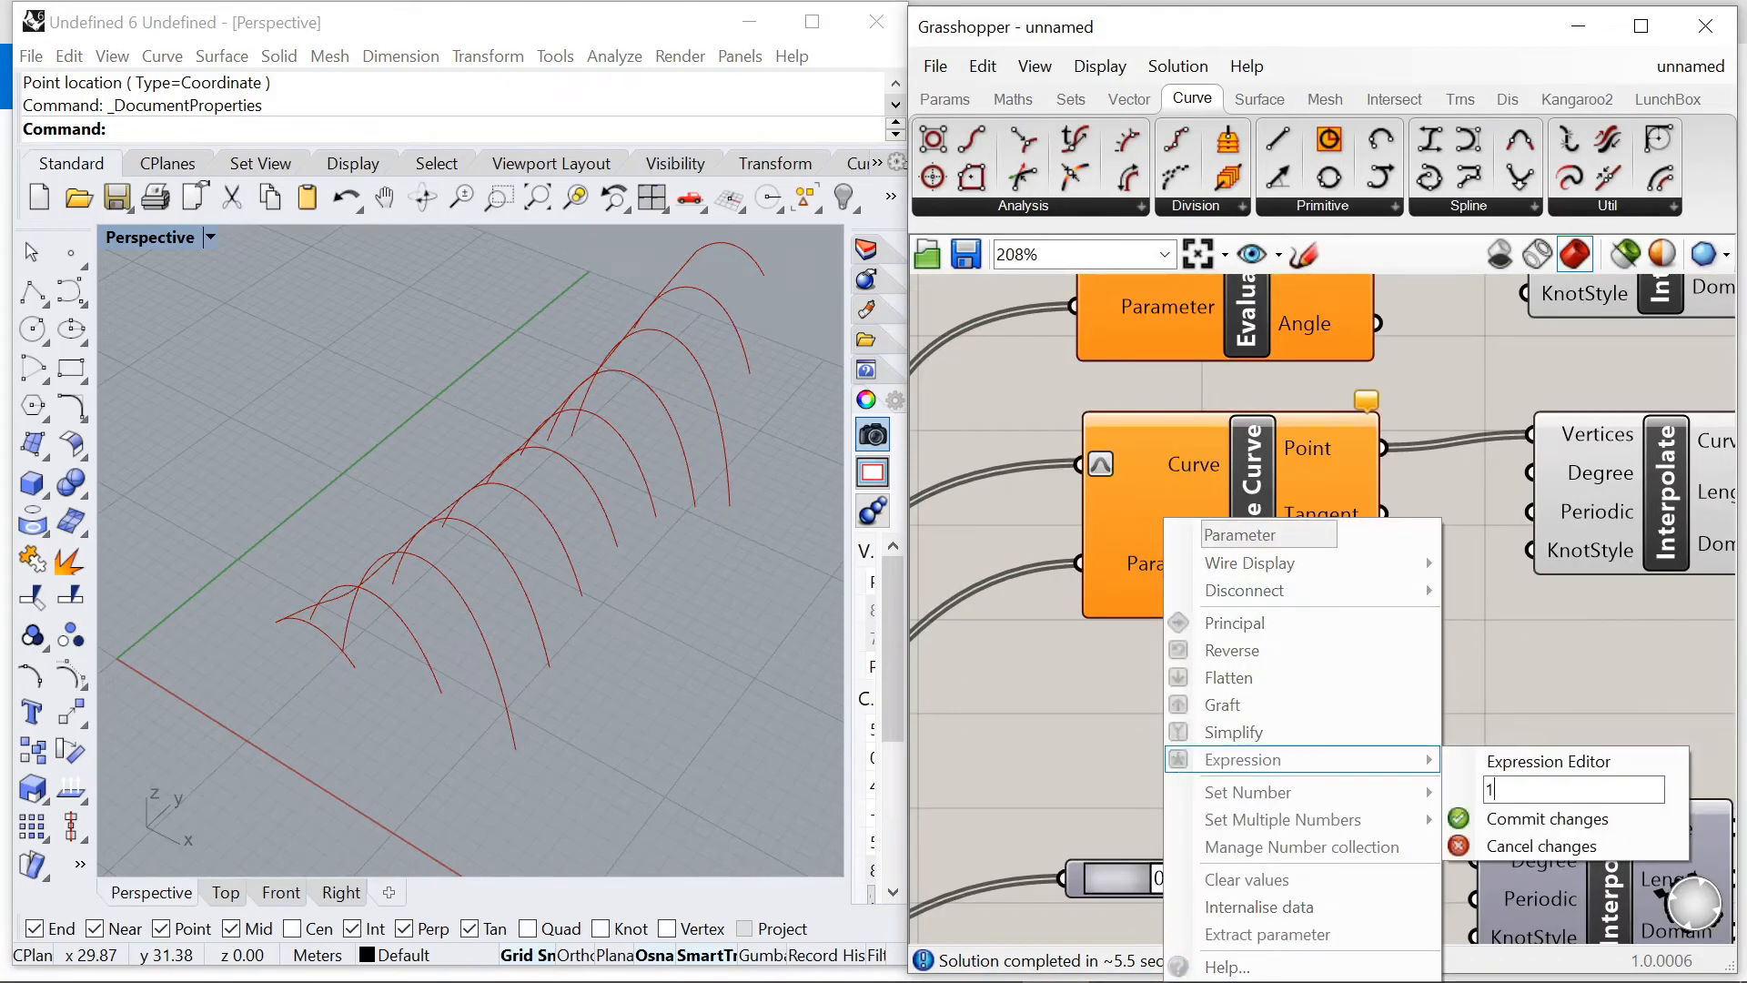
left_click(1478, 827)
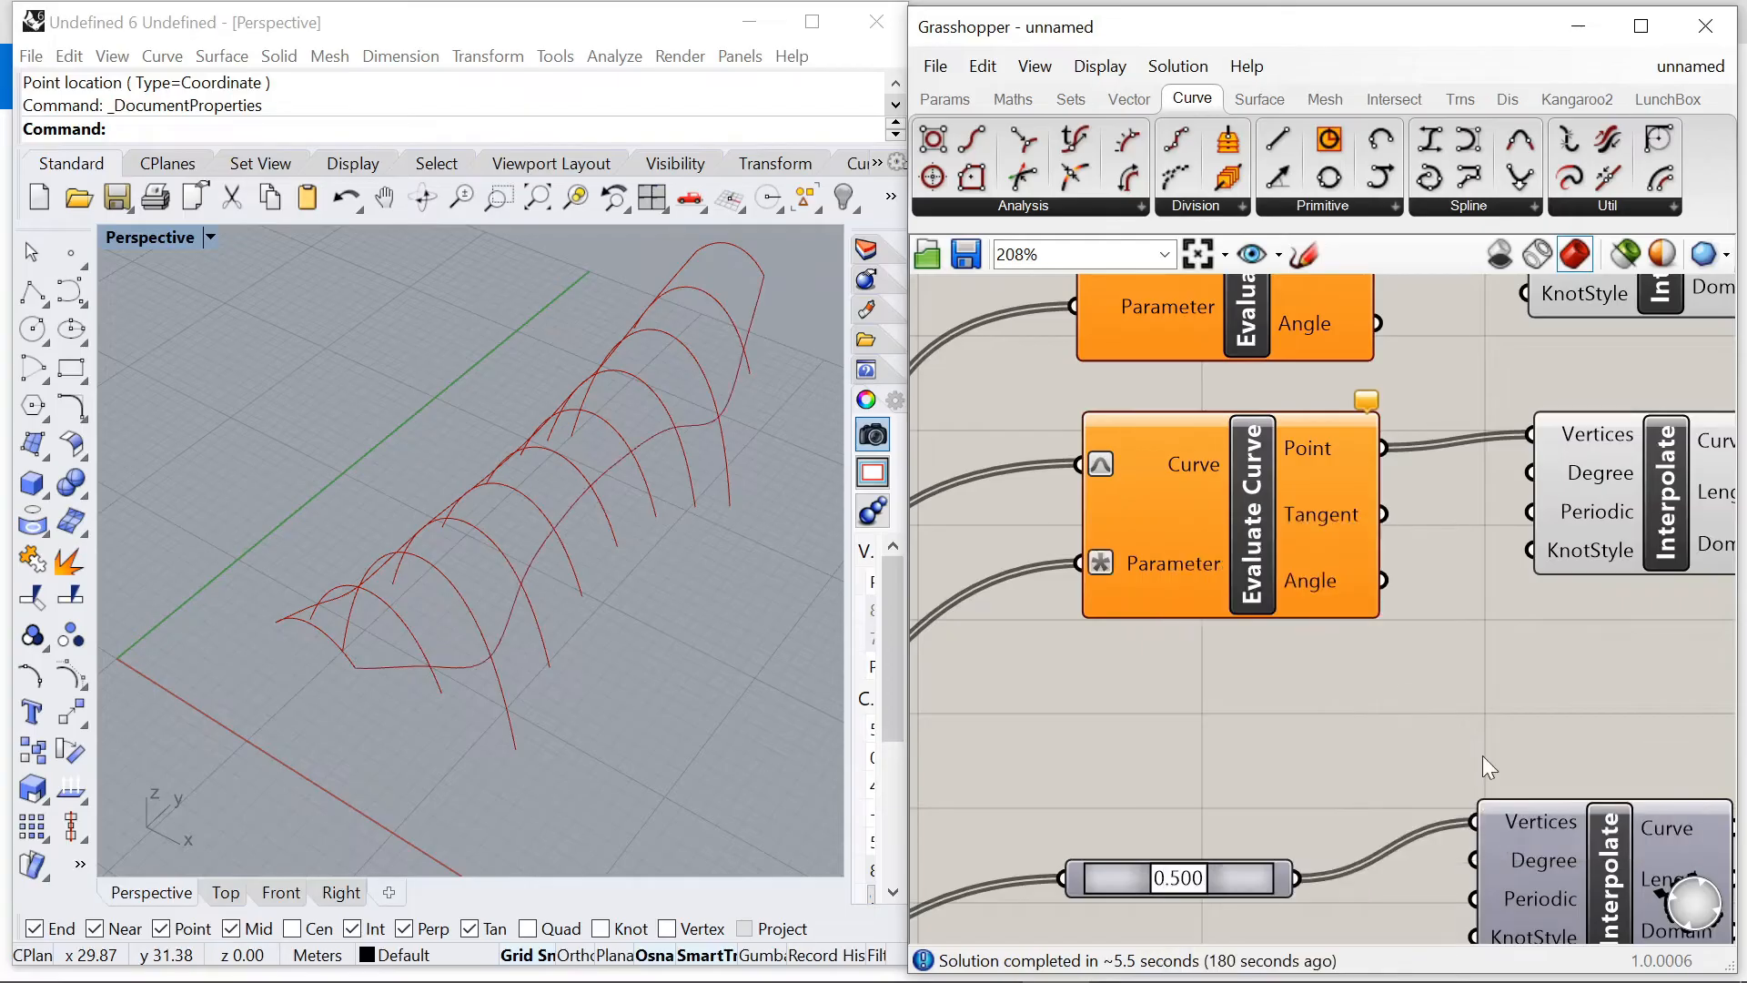
Step: Examine how the two mirrored interpolated curves run along both sides of the arches
scroll(635, 613, "down", 4)
scroll(1279, 463, "down", 6)
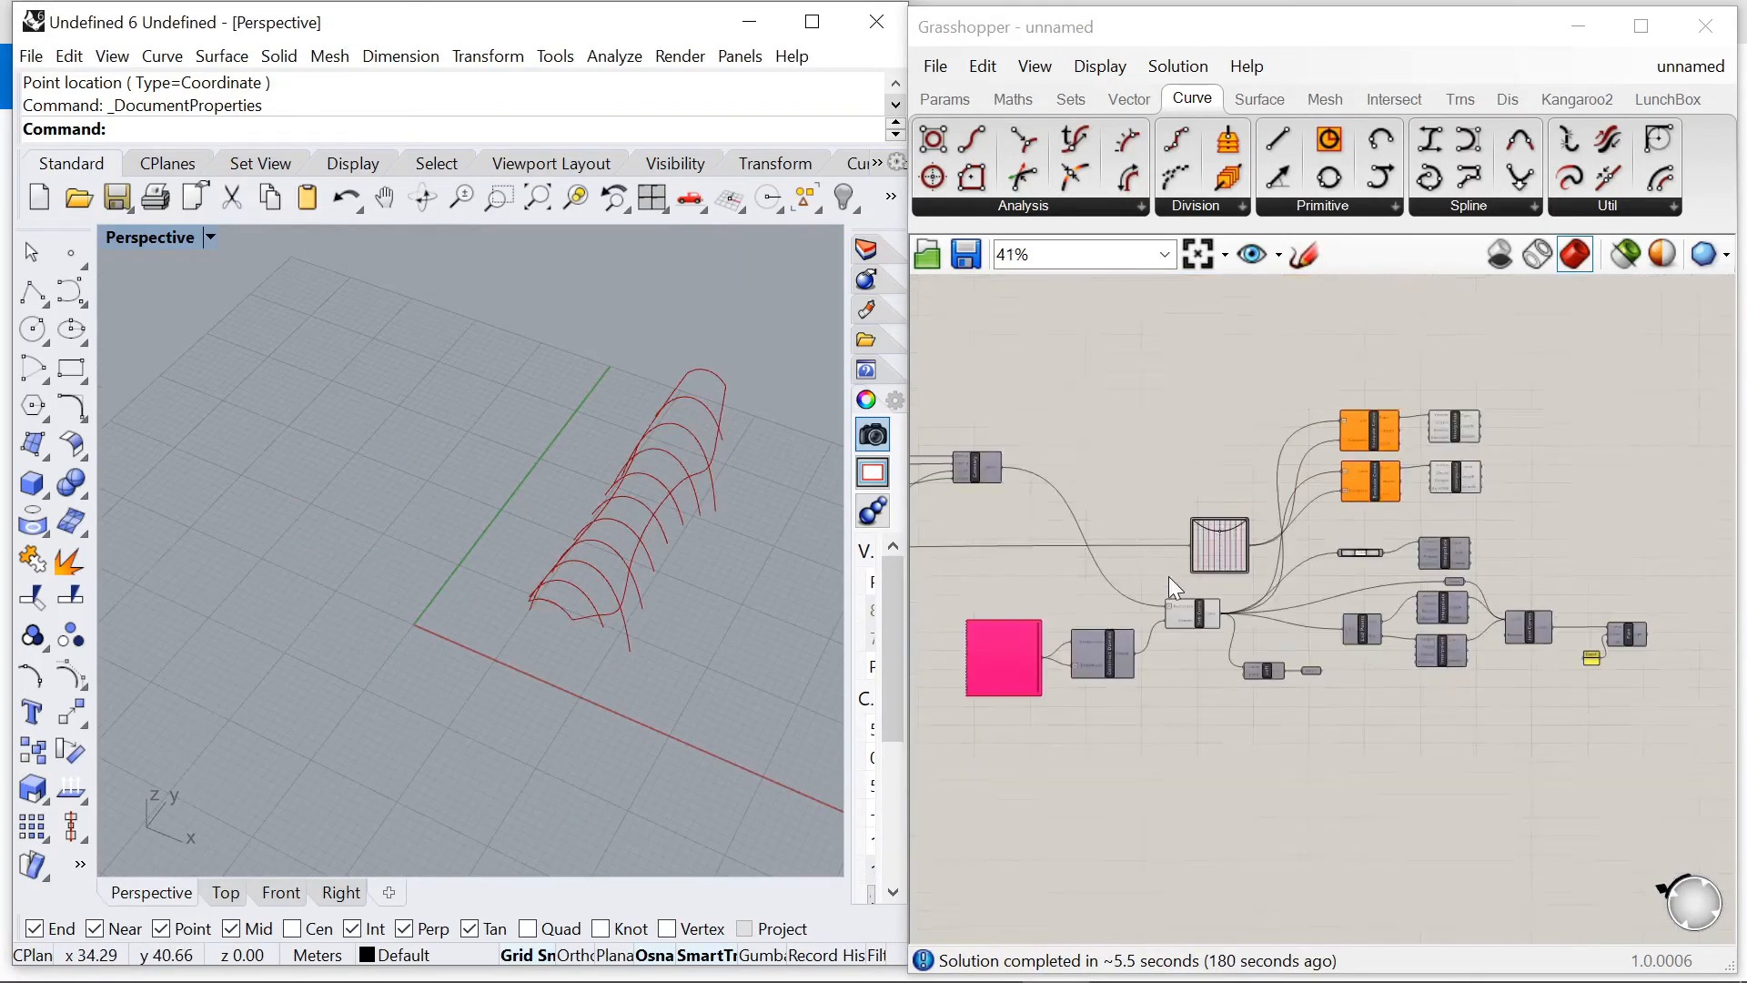
scroll(1183, 559, "up", 8)
scroll(1283, 478, "down", 7)
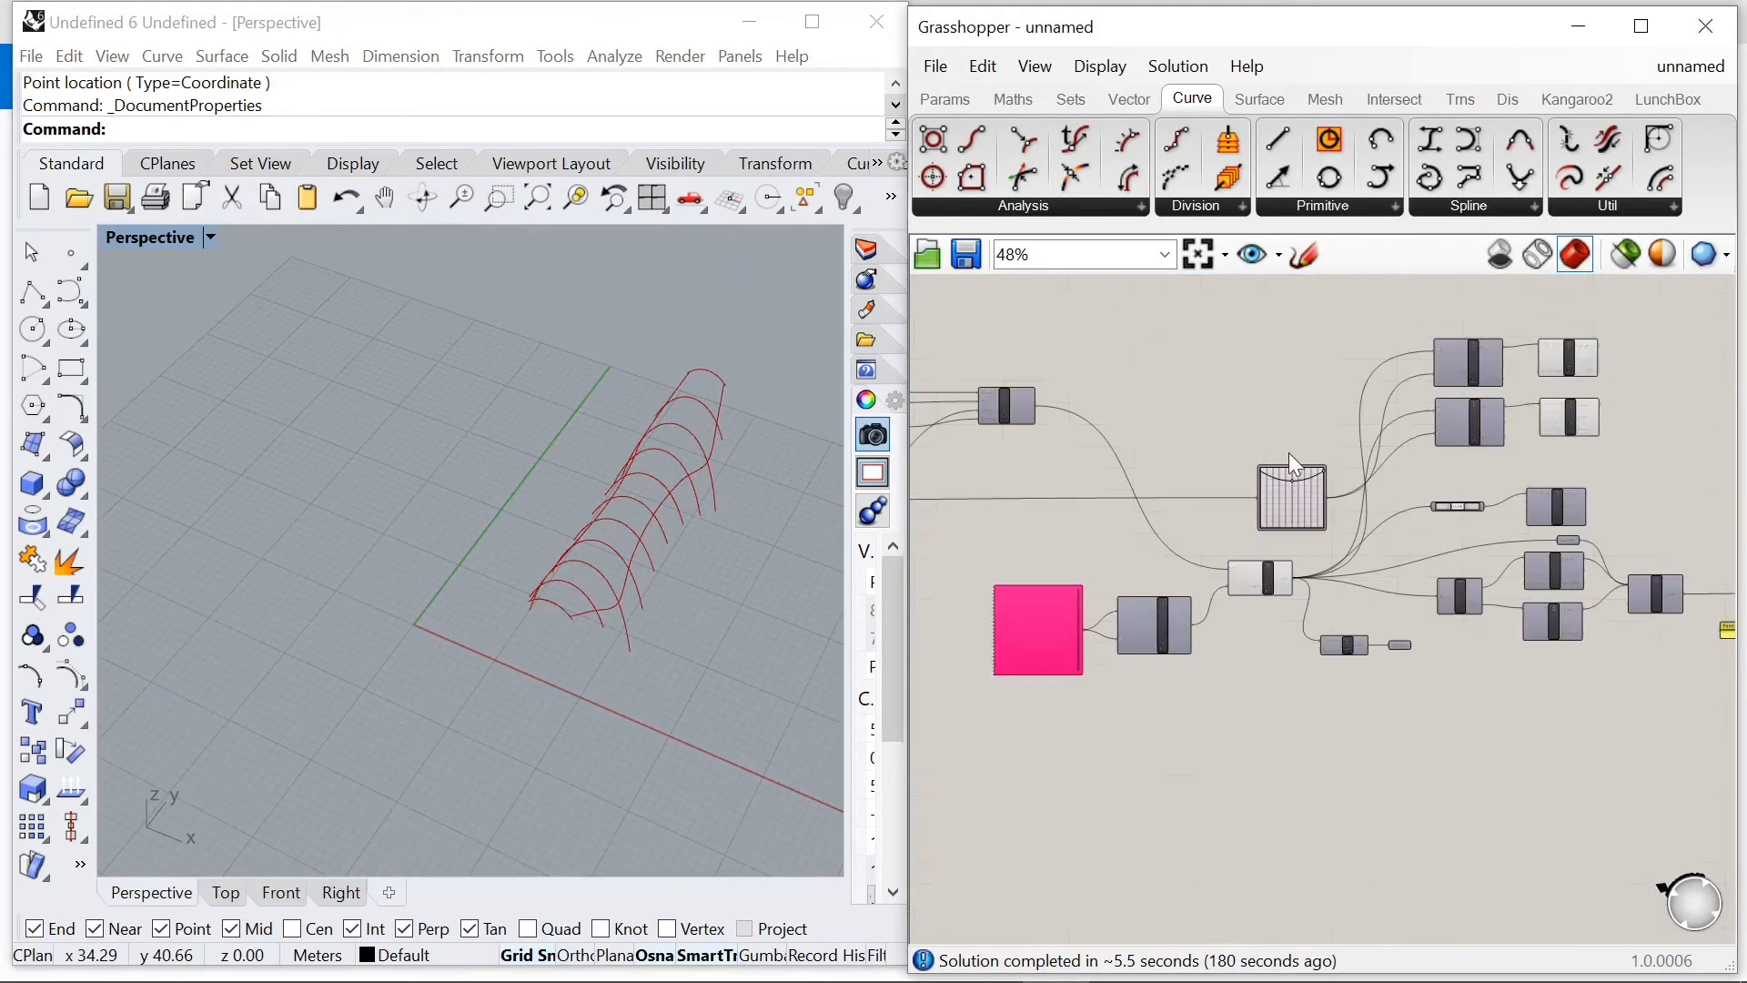
scroll(1288, 451, "up", 5)
left_click(714, 560)
scroll(566, 630, "up", 3)
right_click_drag(843, 575, 509, 549)
scroll(509, 549, "down", 5)
Step: Reshape the duplicated Graph Mapper into a shallow arch by lowering its middle grip and putting its end grip on the graph's baseline
left_click_drag(1304, 528, 1367, 489)
scroll(1397, 503, "up", 7)
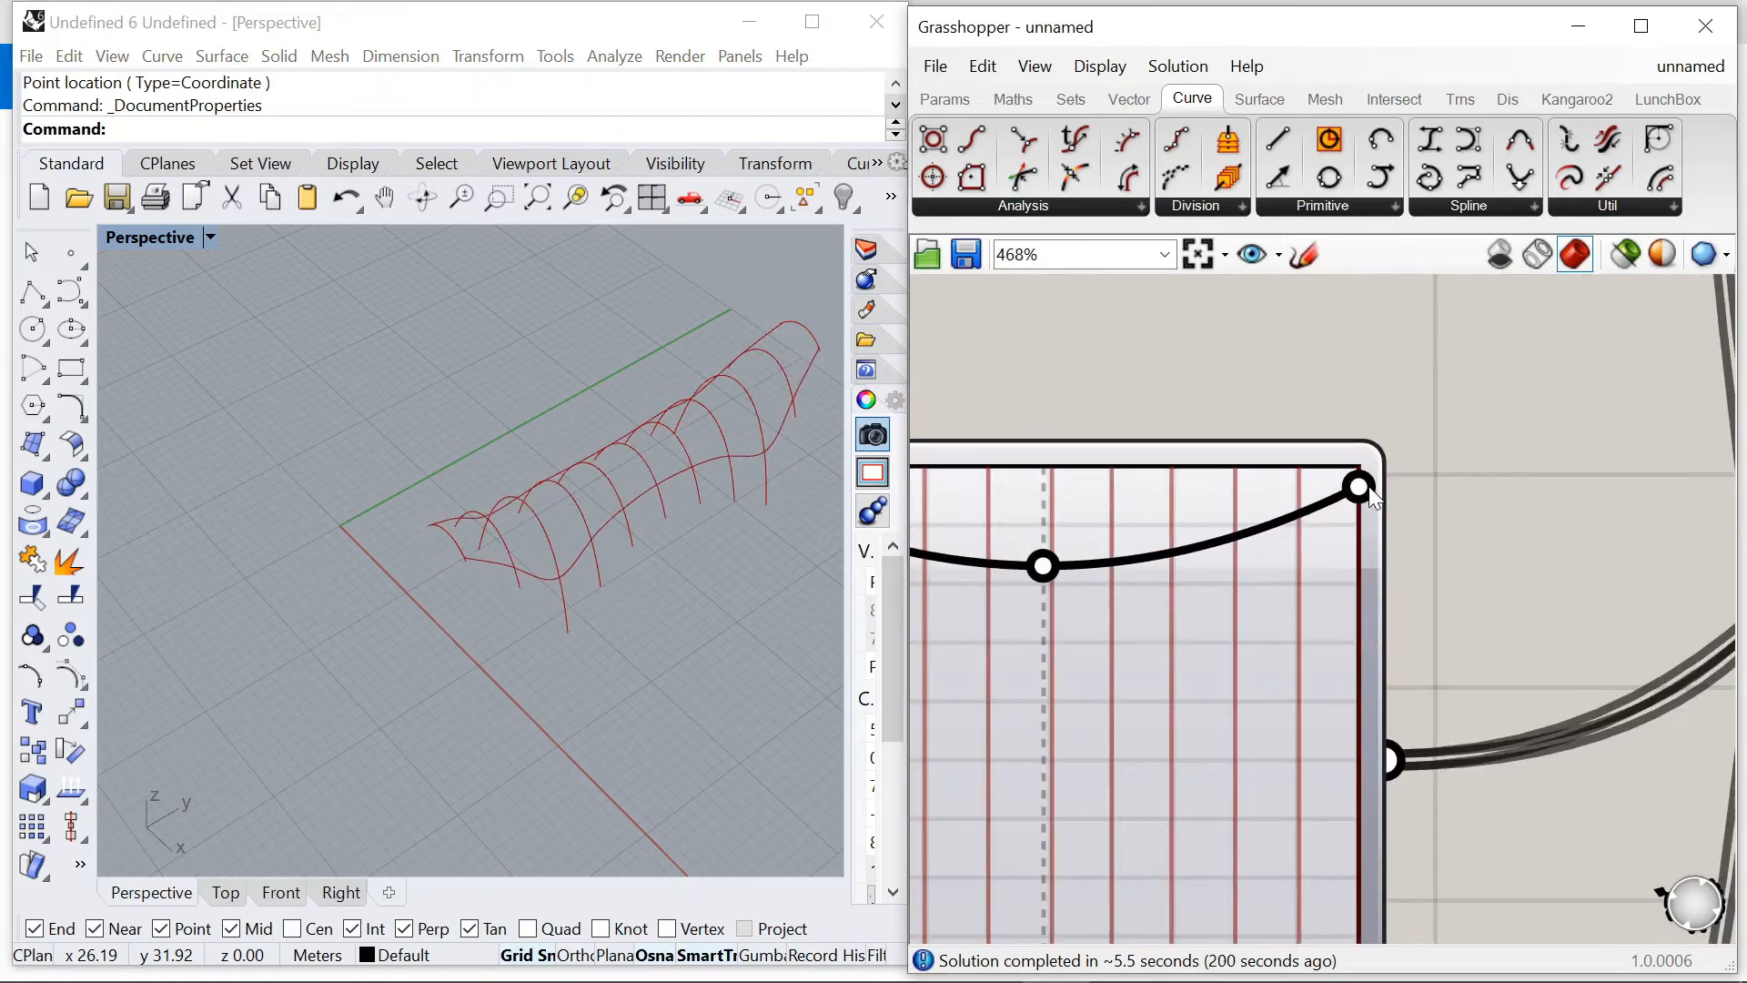
scroll(1188, 457, "down", 3)
left_click_drag(1198, 423, 1201, 636)
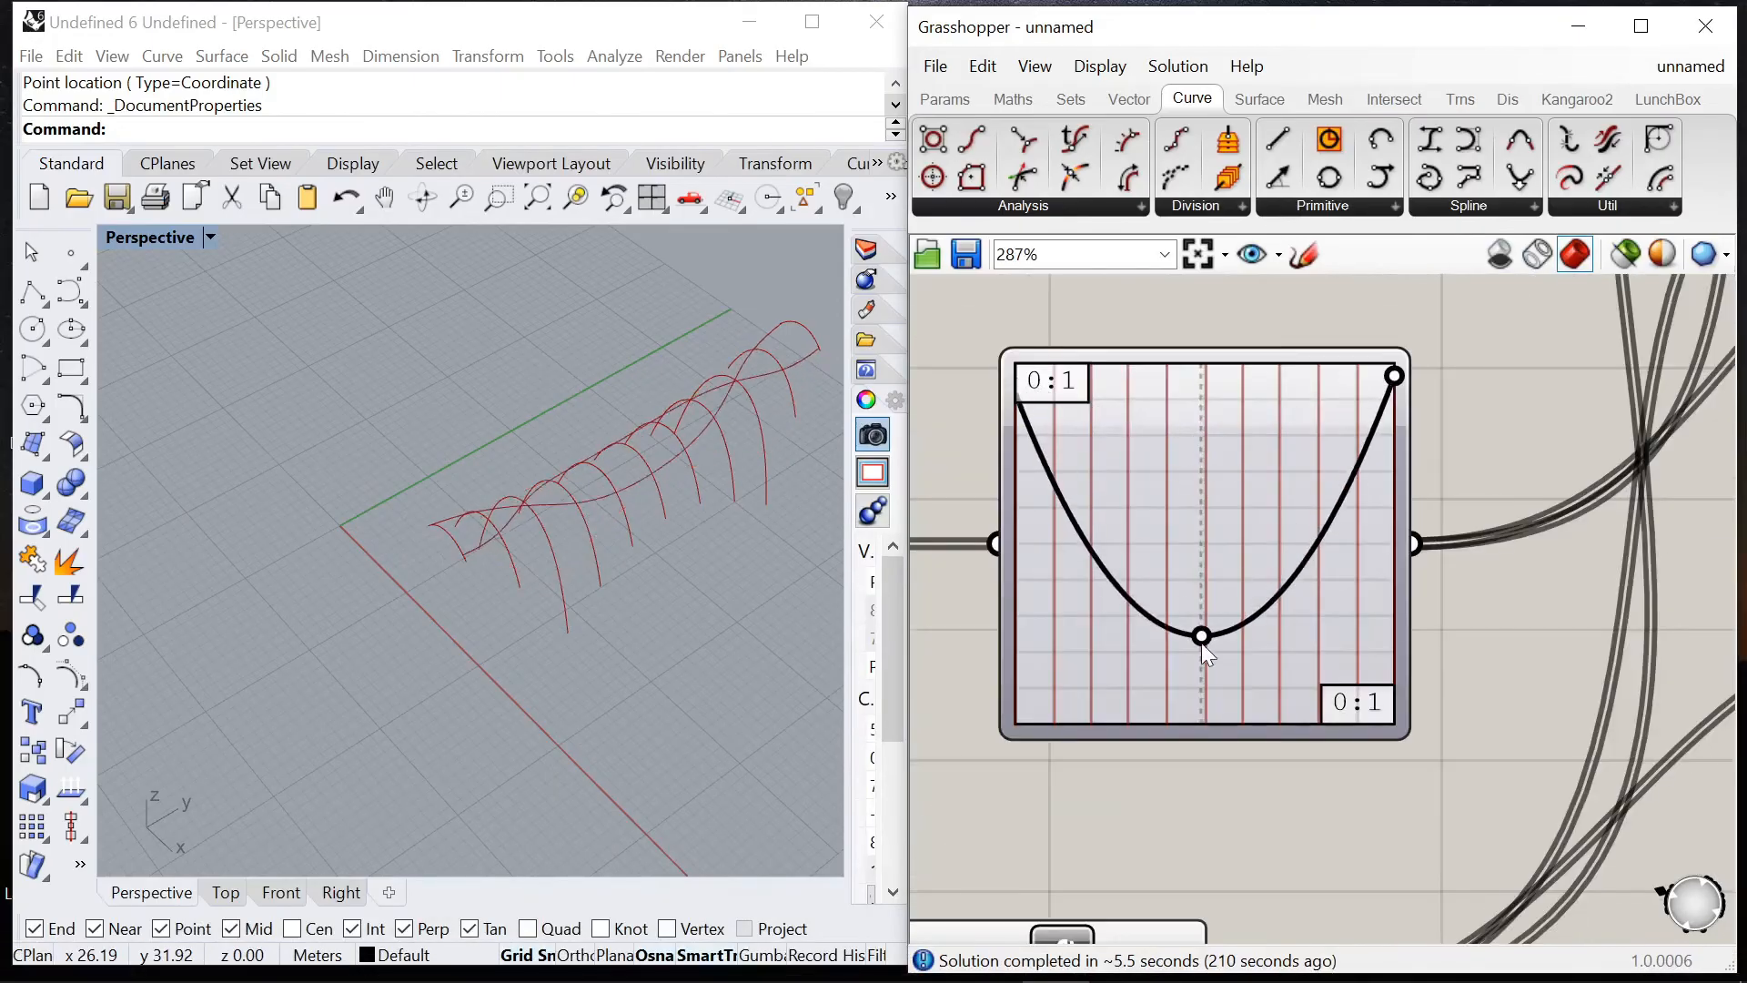
left_click_drag(1394, 376, 1424, 739)
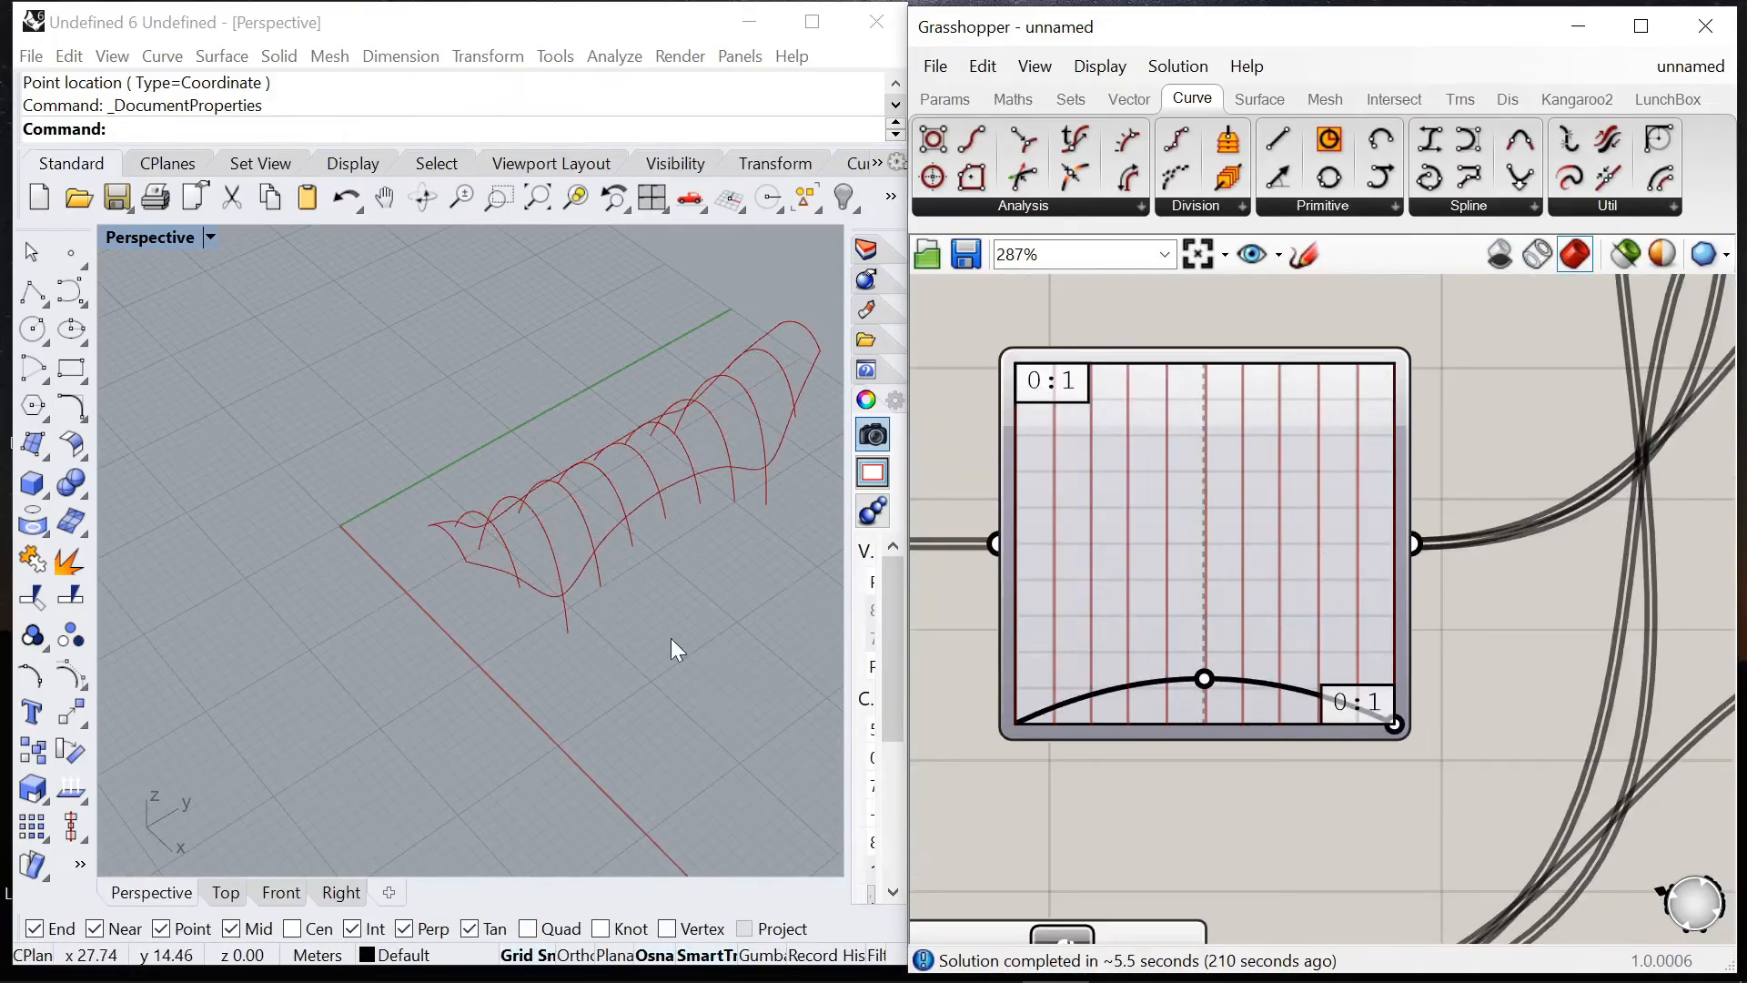
Step: Fine-tune the shallow arch in the duplicated Graph Mapper by nudging its middle grip slightly lower
left_click_drag(1204, 679, 1205, 689)
right_click_drag(636, 628, 511, 579)
mouse_move(1208, 691)
left_mouse_down()
mouse_move(1204, 657)
mouse_move(1205, 688)
left_mouse_up()
Step: Disable the Pipe component fed by Join Curves
scroll(1232, 493, "down", 8)
scroll(1428, 485, "up", 8)
scroll(1405, 503, "down", 3)
right_click(1362, 500)
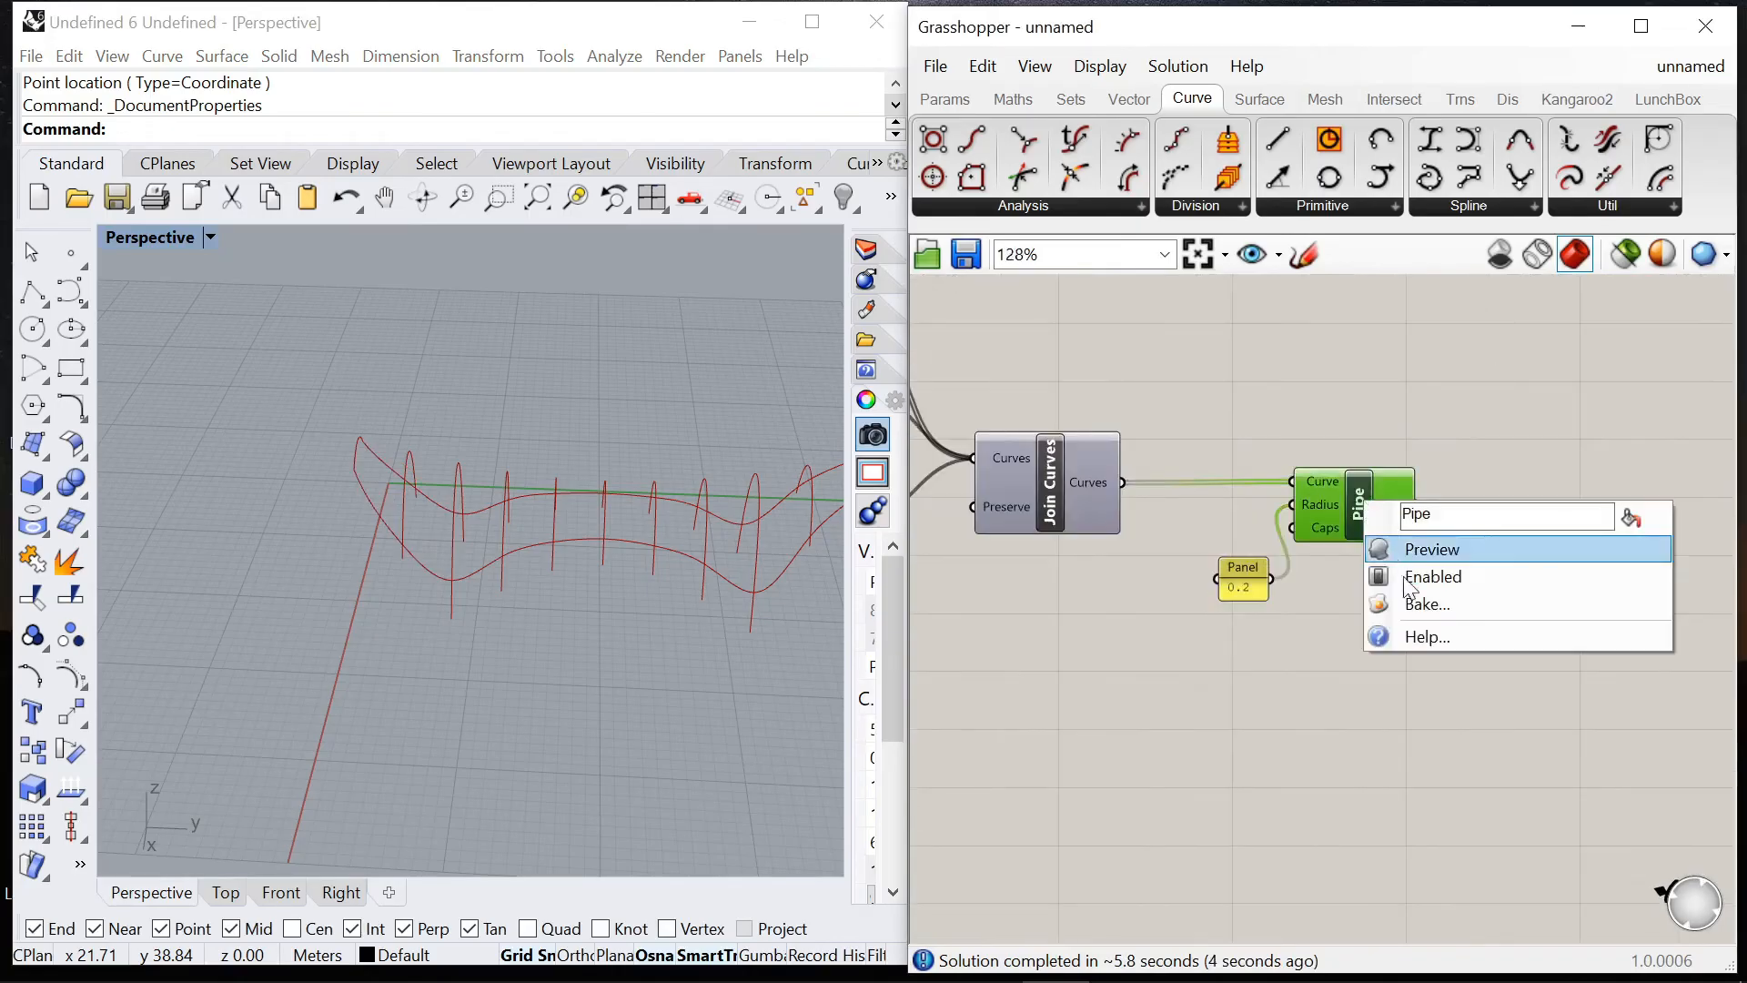
left_click(1409, 577)
Step: Set the Gene Pool's slider at index 1 to 0.15, matching the slider at index 9
scroll(1521, 521, "down", 8)
scroll(1183, 515, "up", 8)
scroll(1183, 515, "down", 6)
scroll(1192, 494, "up", 10)
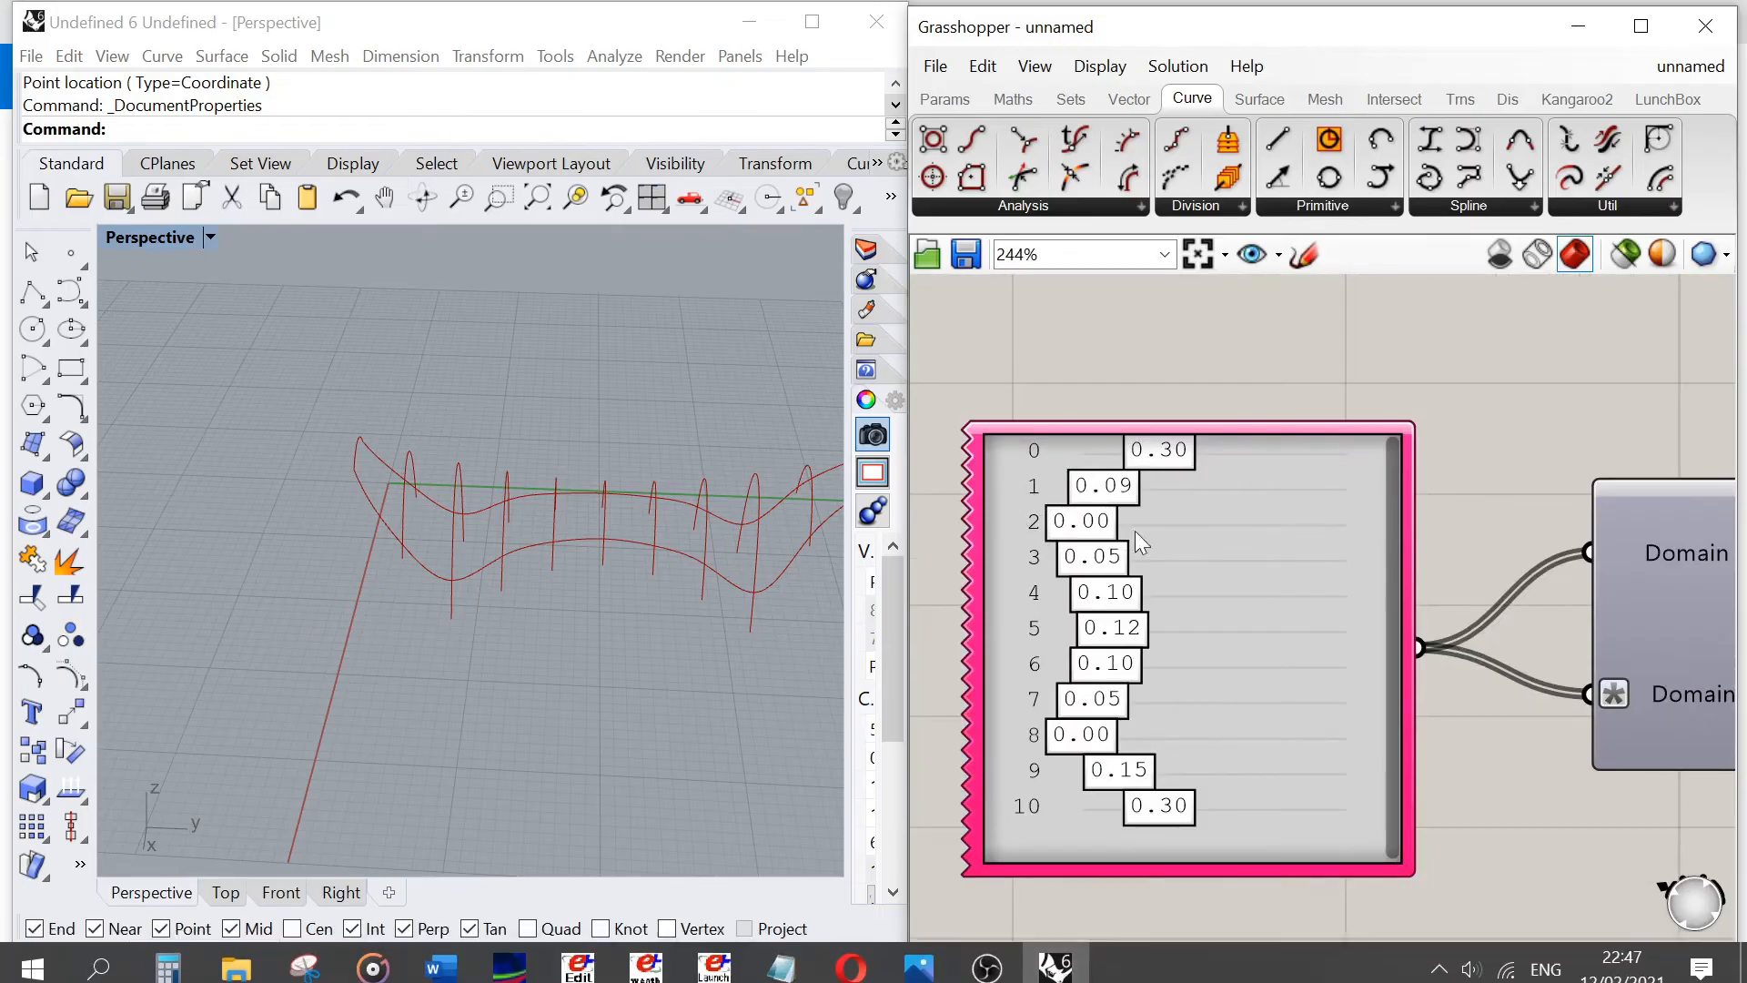
left_click_drag(1131, 490, 1139, 492)
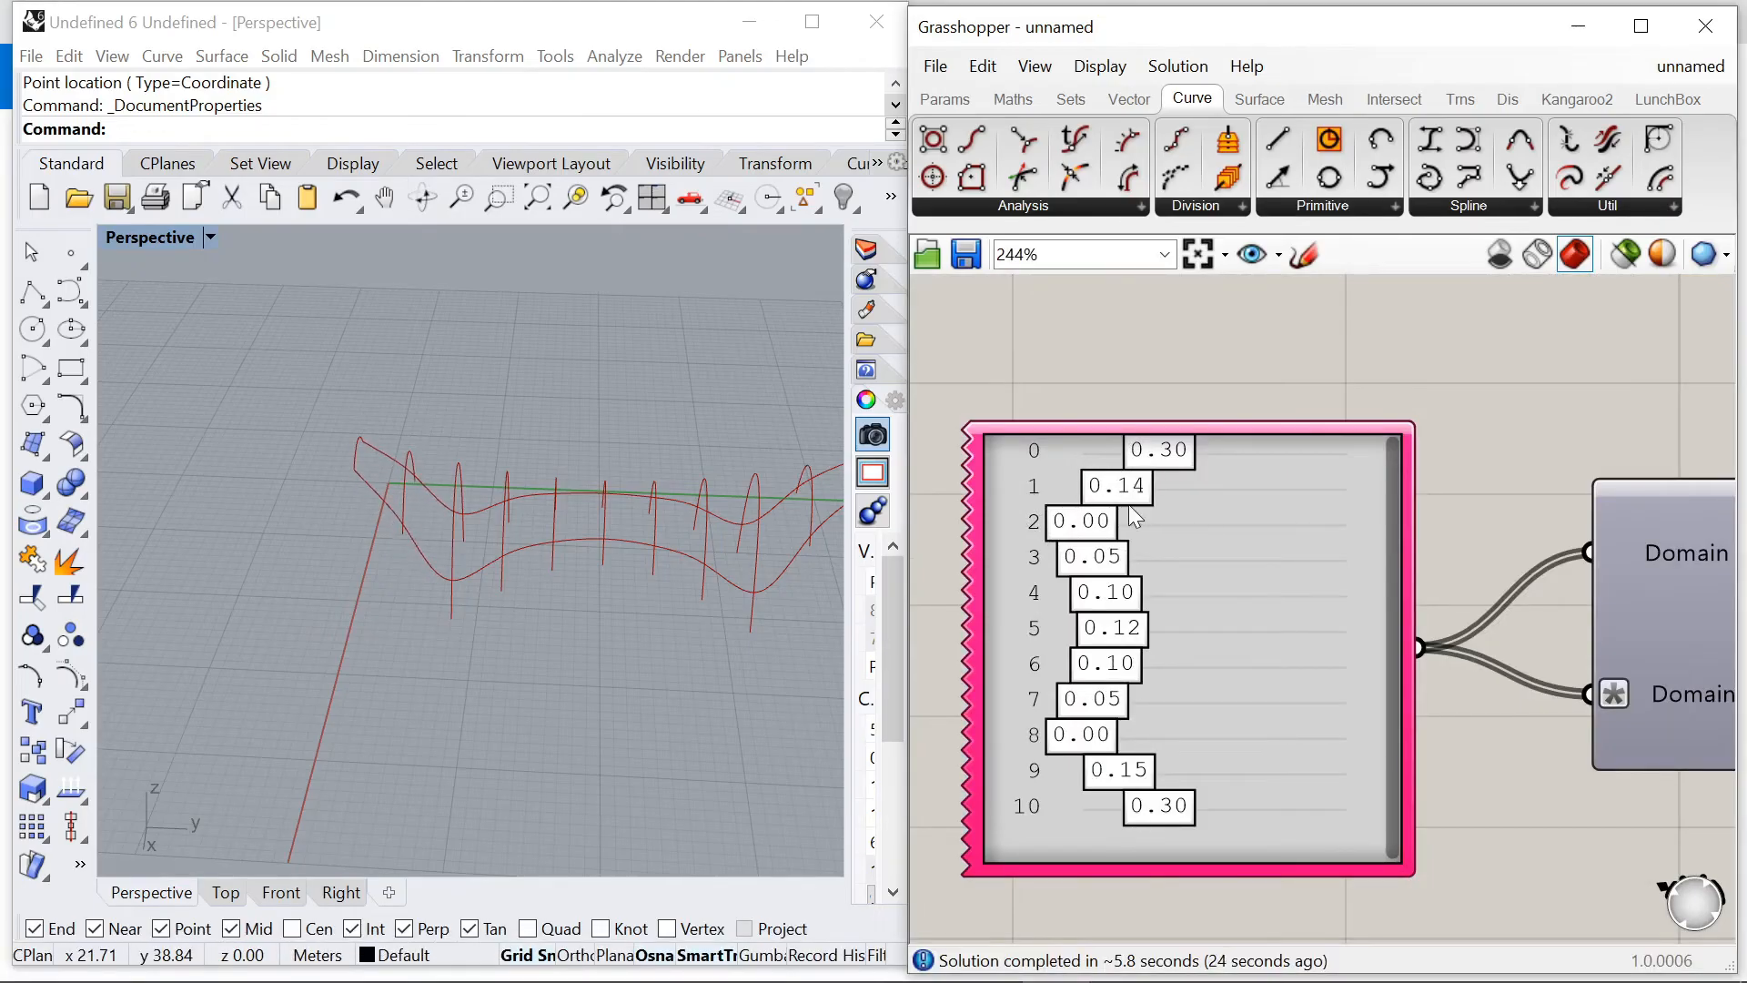
right_click_drag(440, 610, 368, 562)
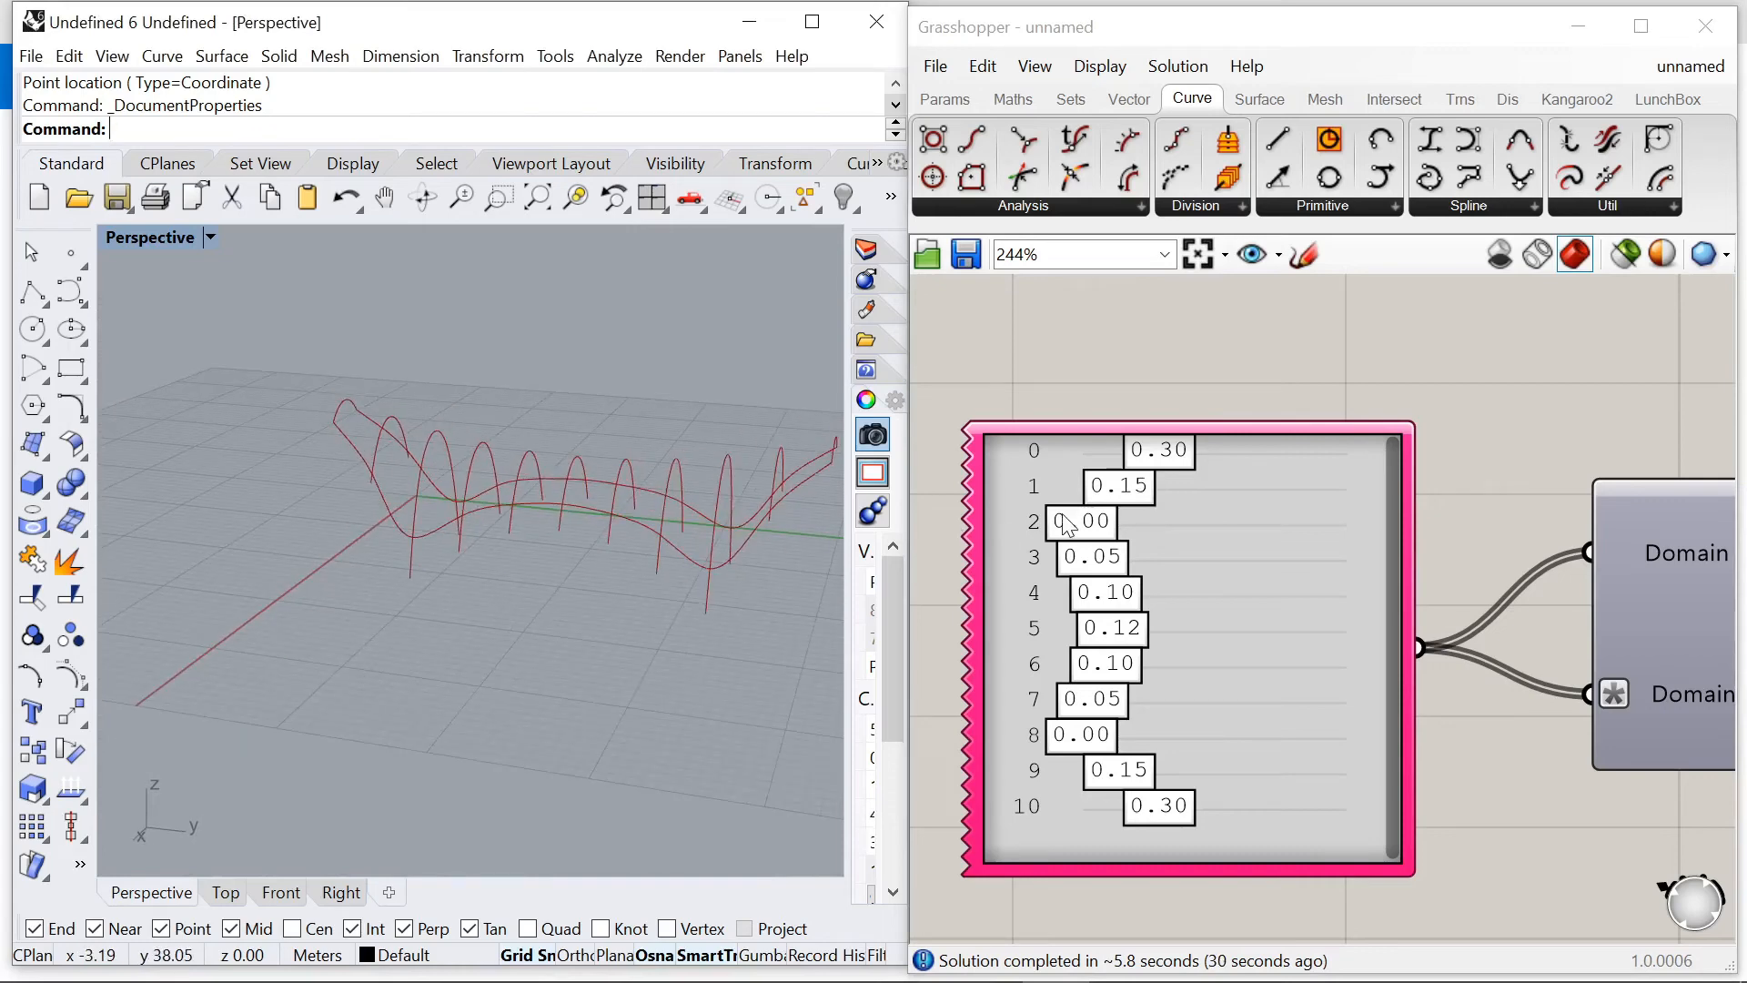
Step: Adjust the Graph Mapper's middle grip again to refine the two mirrored curves along the arches
scroll(1119, 564, "down", 10)
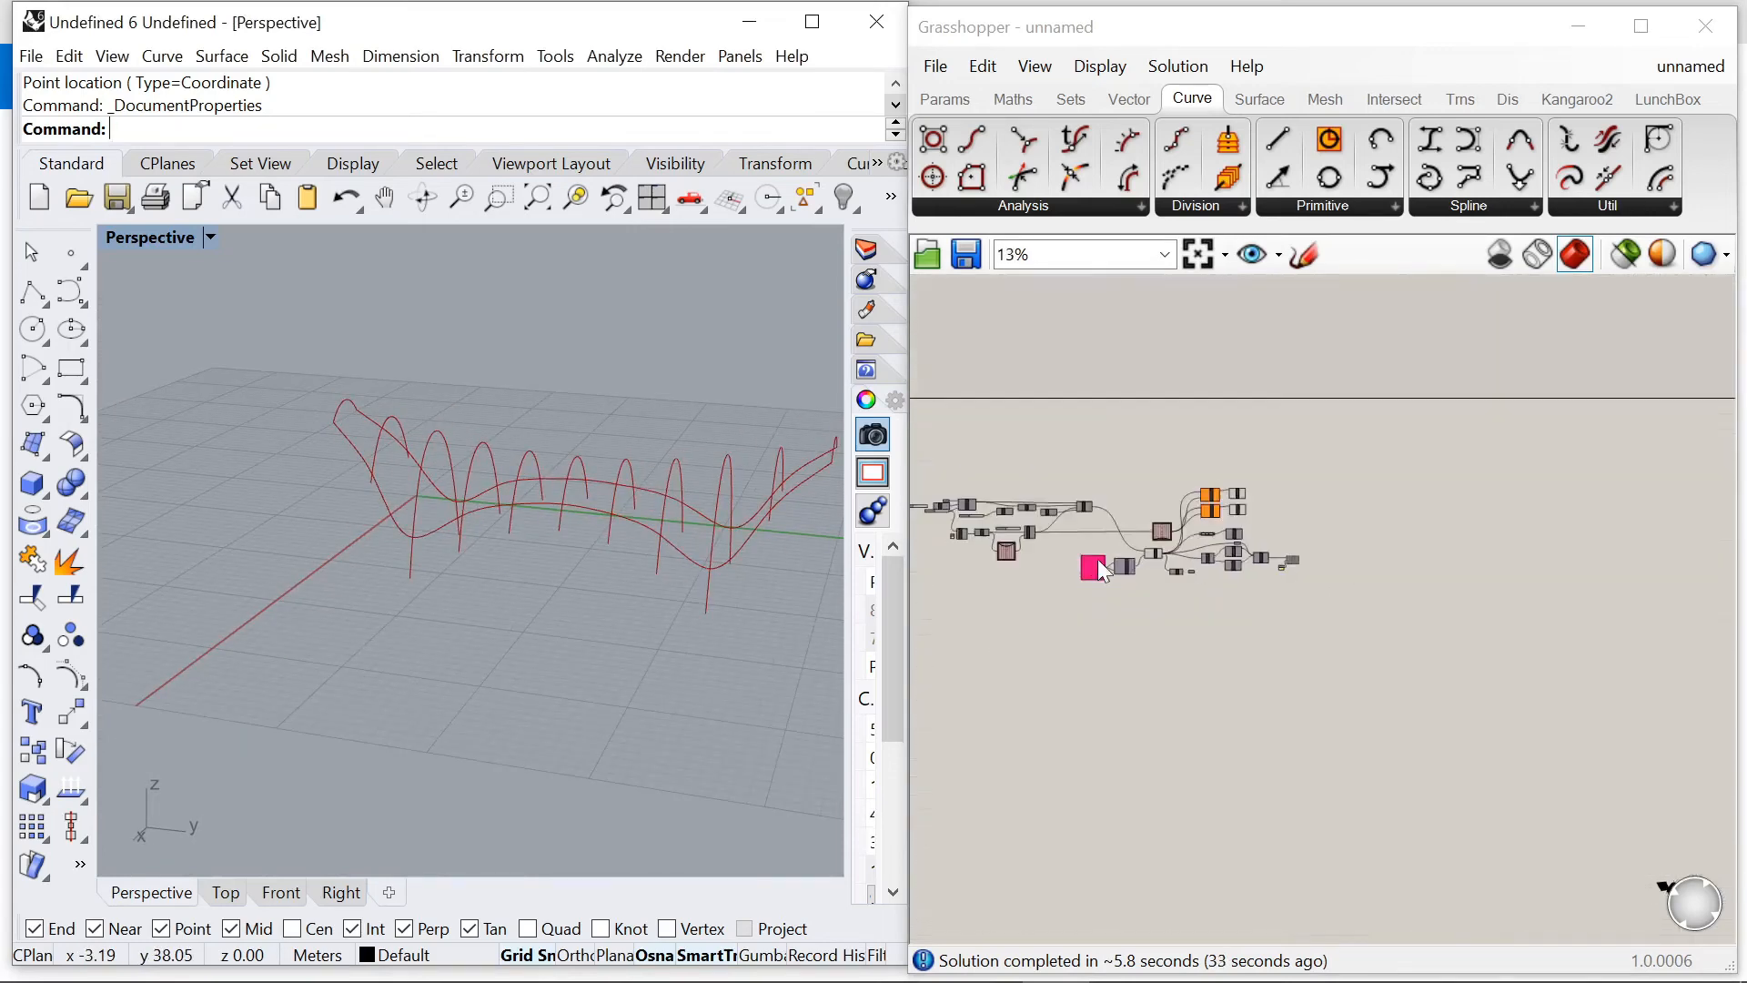
scroll(1097, 559, "up", 6)
right_click_drag(505, 557, 430, 537)
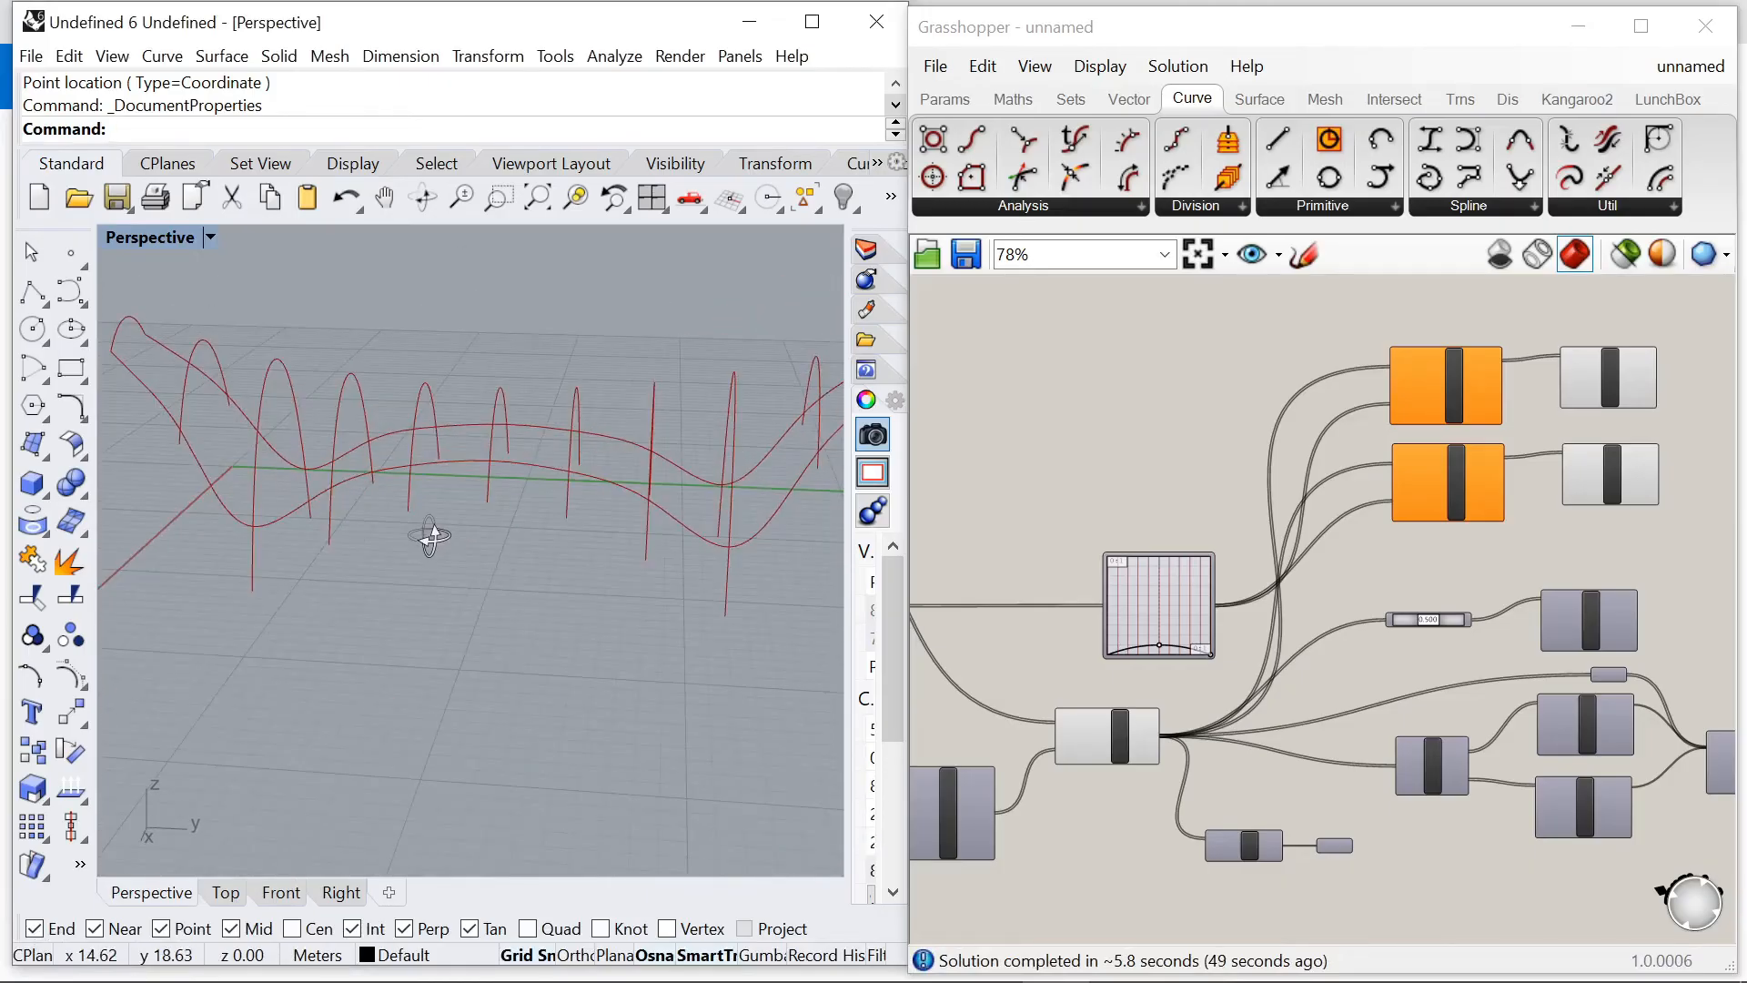
scroll(1166, 640, "up", 6)
left_click_drag(1189, 632, 1192, 629)
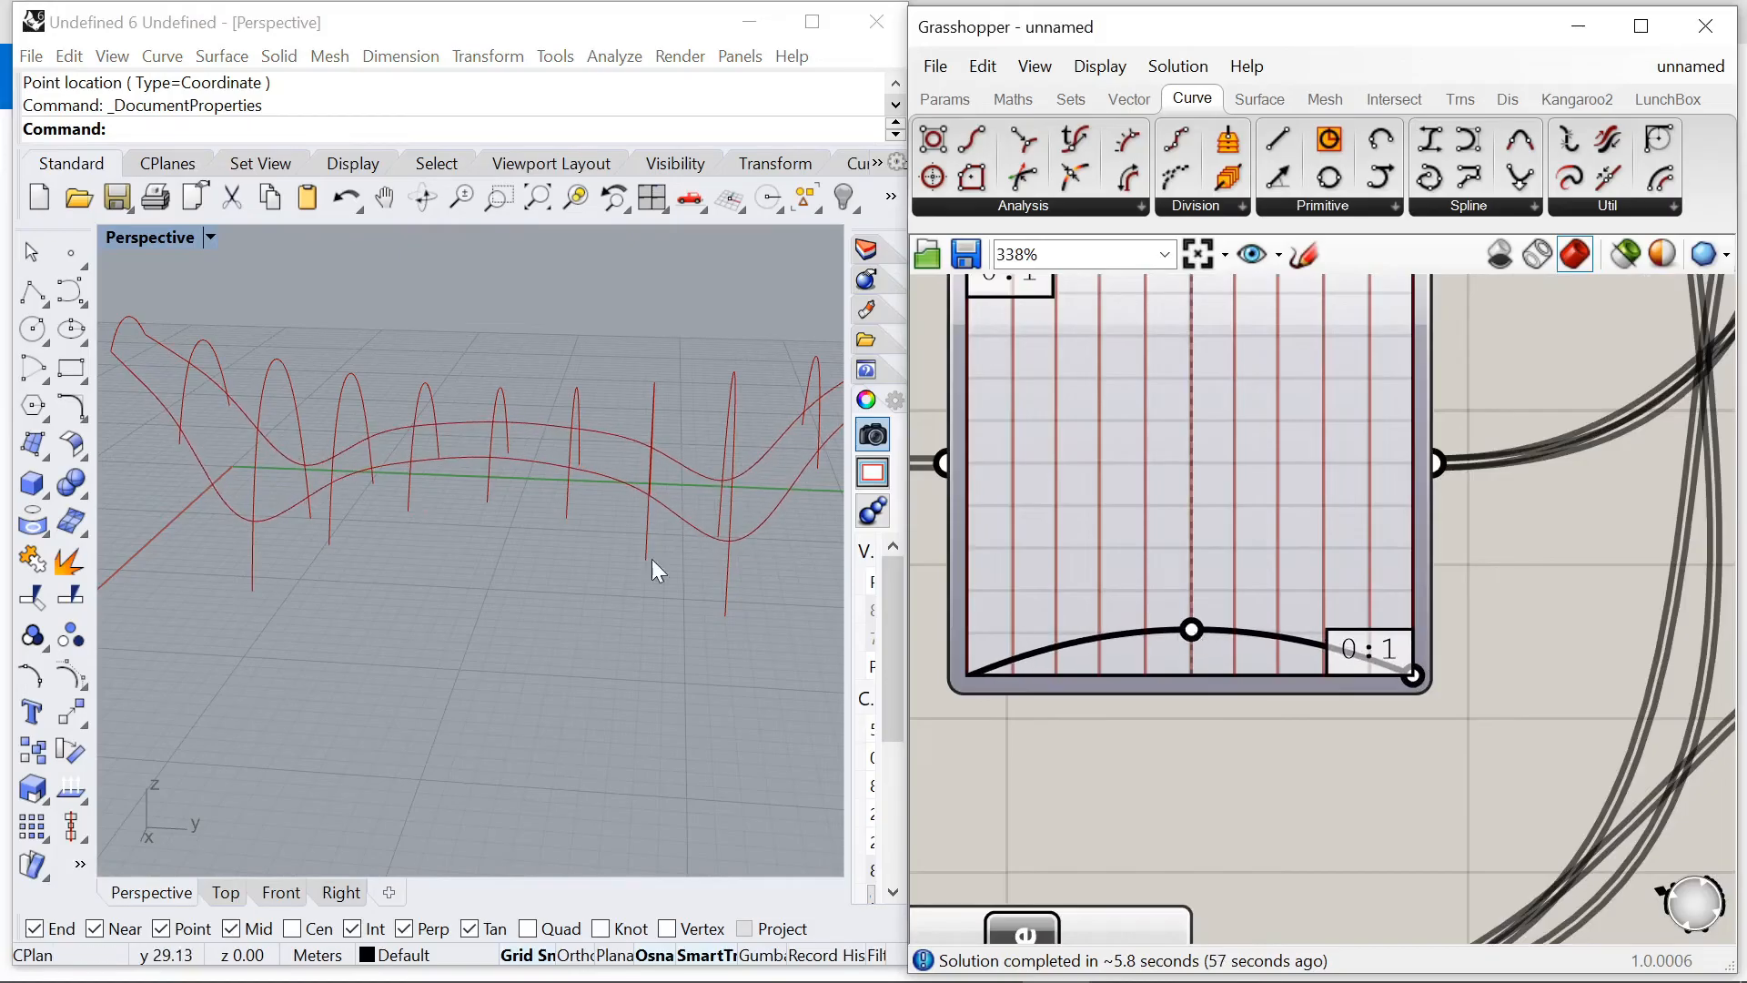
right_click_drag(652, 559, 618, 544)
scroll(1117, 553, "down", 7)
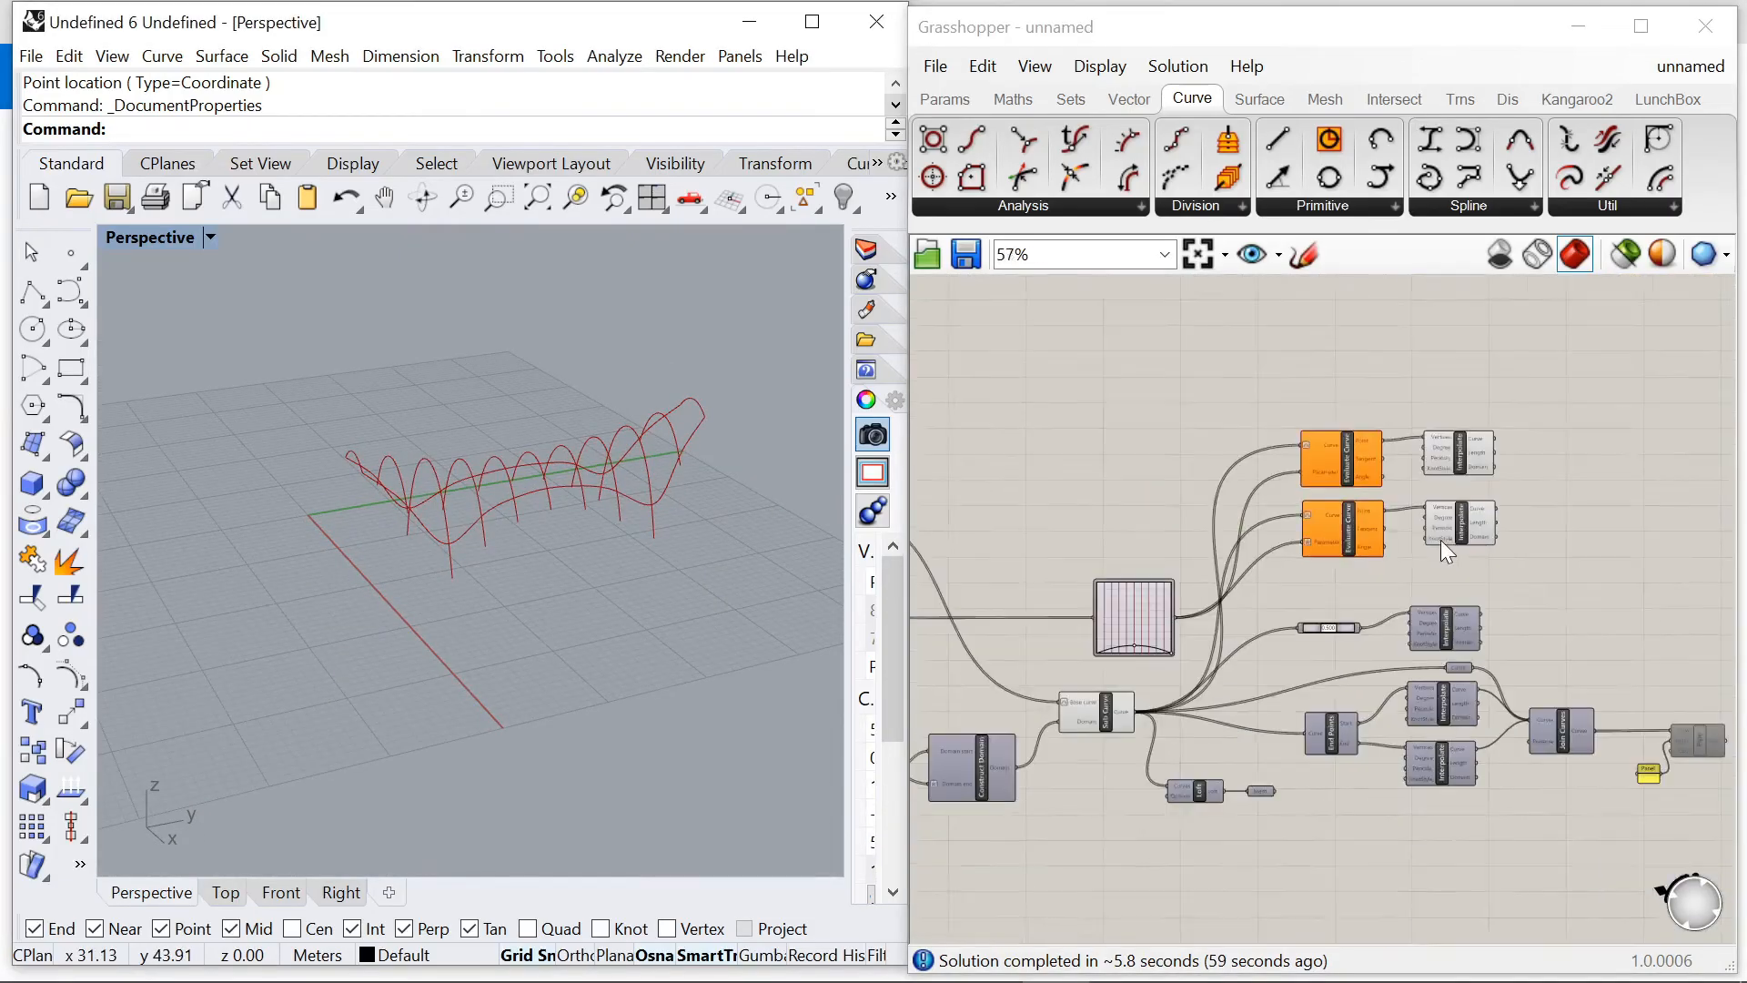
Step: Duplicate the two Evaluate Curve and Interpolate pairs with their Graph Mapper, placing the copies above the originals
left_click_drag(1515, 573, 1243, 417)
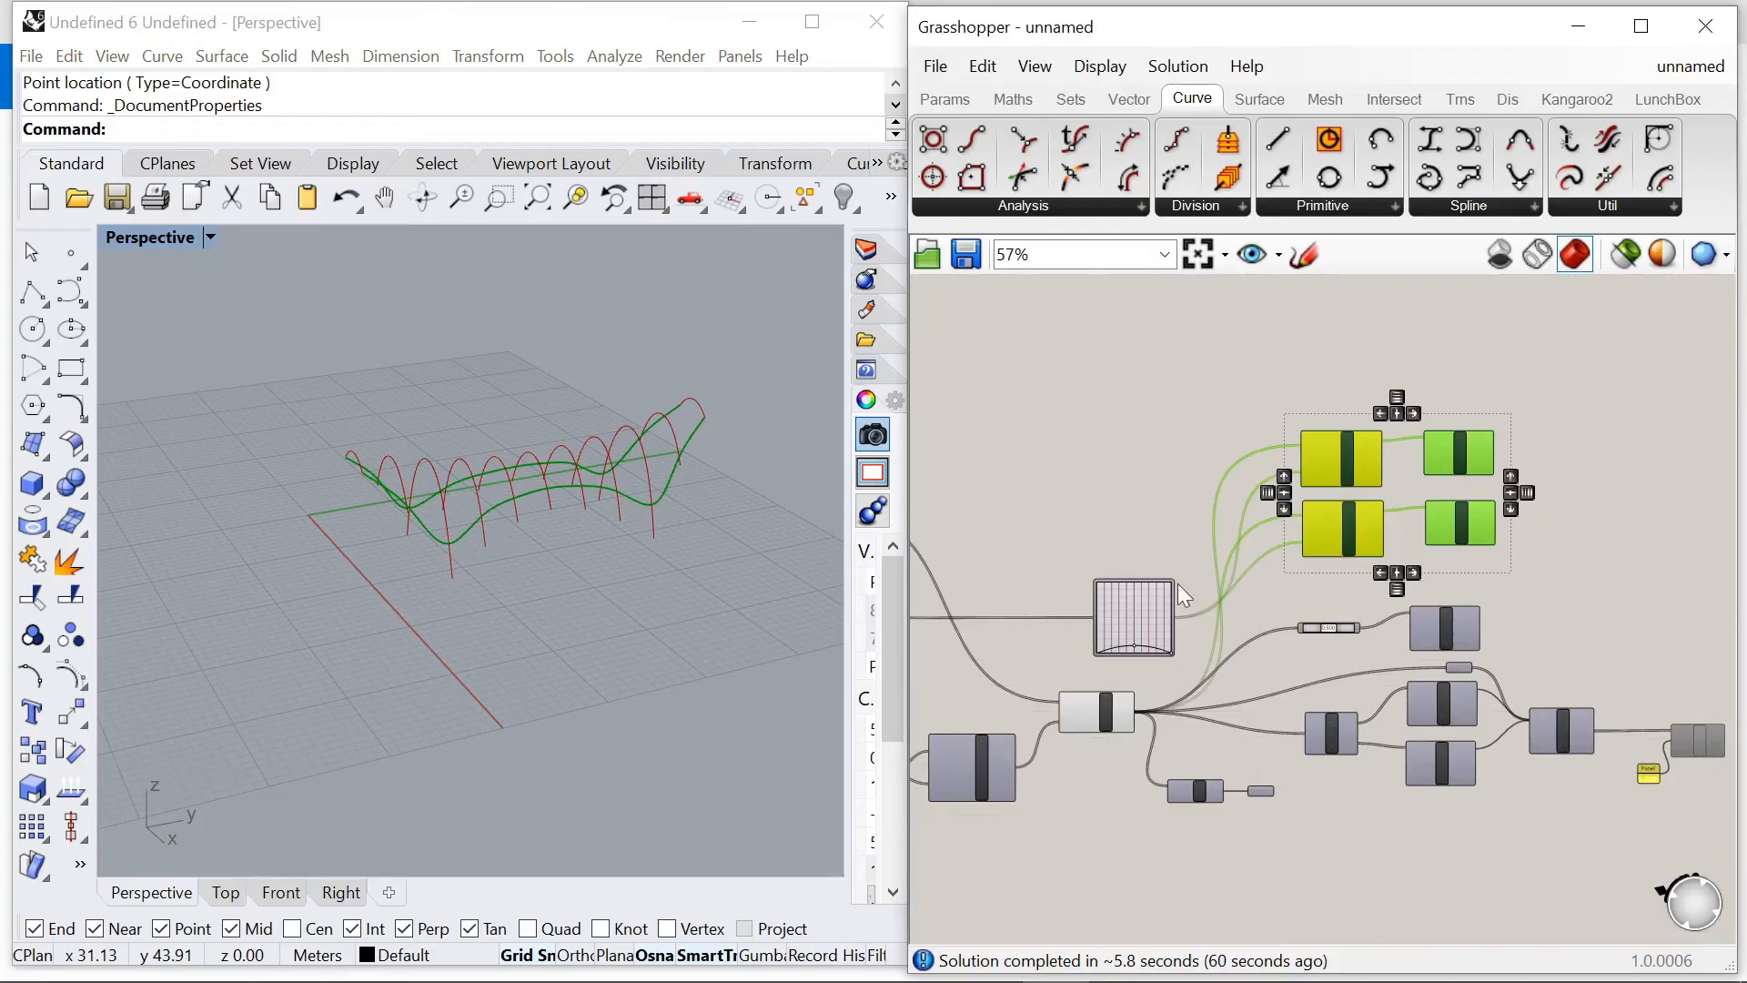
left_click(1148, 621, "shift")
left_click_drag(1147, 620, 1134, 483)
scroll(1442, 512, "down", 6)
scroll(1160, 535, "up", 5)
left_click_drag(1524, 456, 1542, 496)
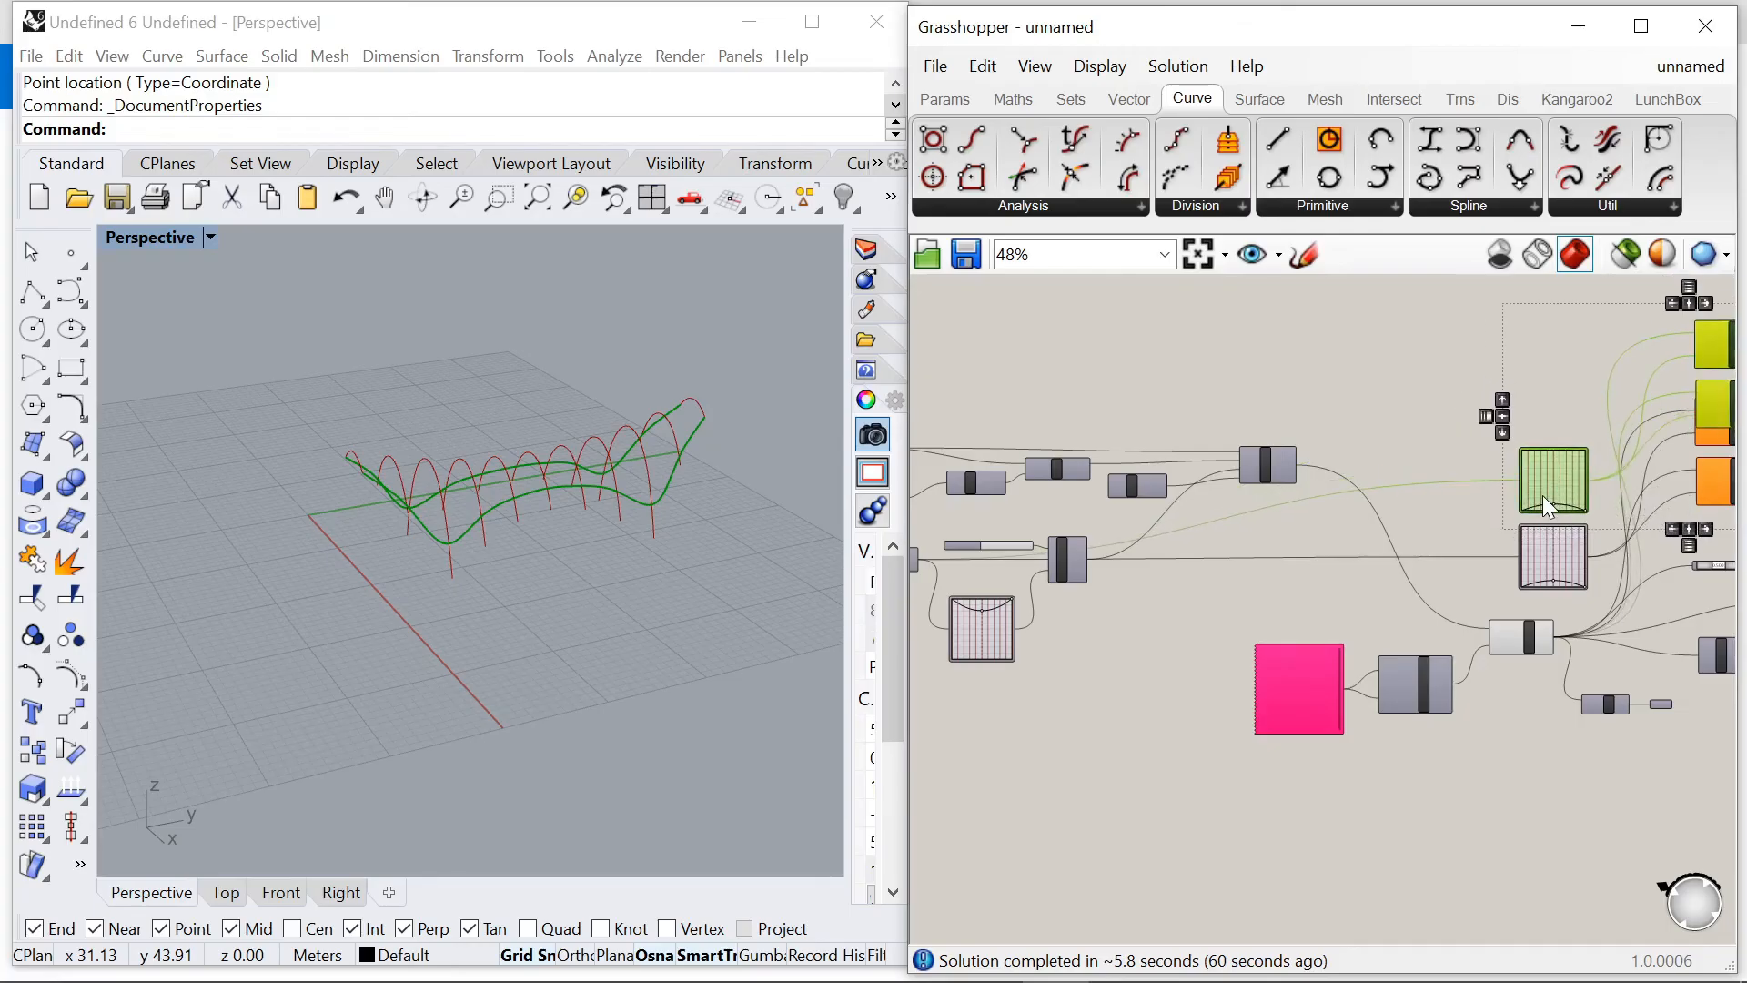
left_click(1392, 459)
Step: Space out the overlapping Evaluate Curve and Interpolate pairs so that all four form a clear column
scroll(1393, 458, "down", 6)
scroll(1509, 463, "up", 9)
scroll(1264, 473, "down", 3)
mouse_move(1513, 499)
left_mouse_down()
mouse_move(1265, 372)
mouse_move(1302, 367)
left_mouse_up()
left_click_drag(1534, 520, 1255, 482)
left_click_drag(1406, 467, 1405, 510)
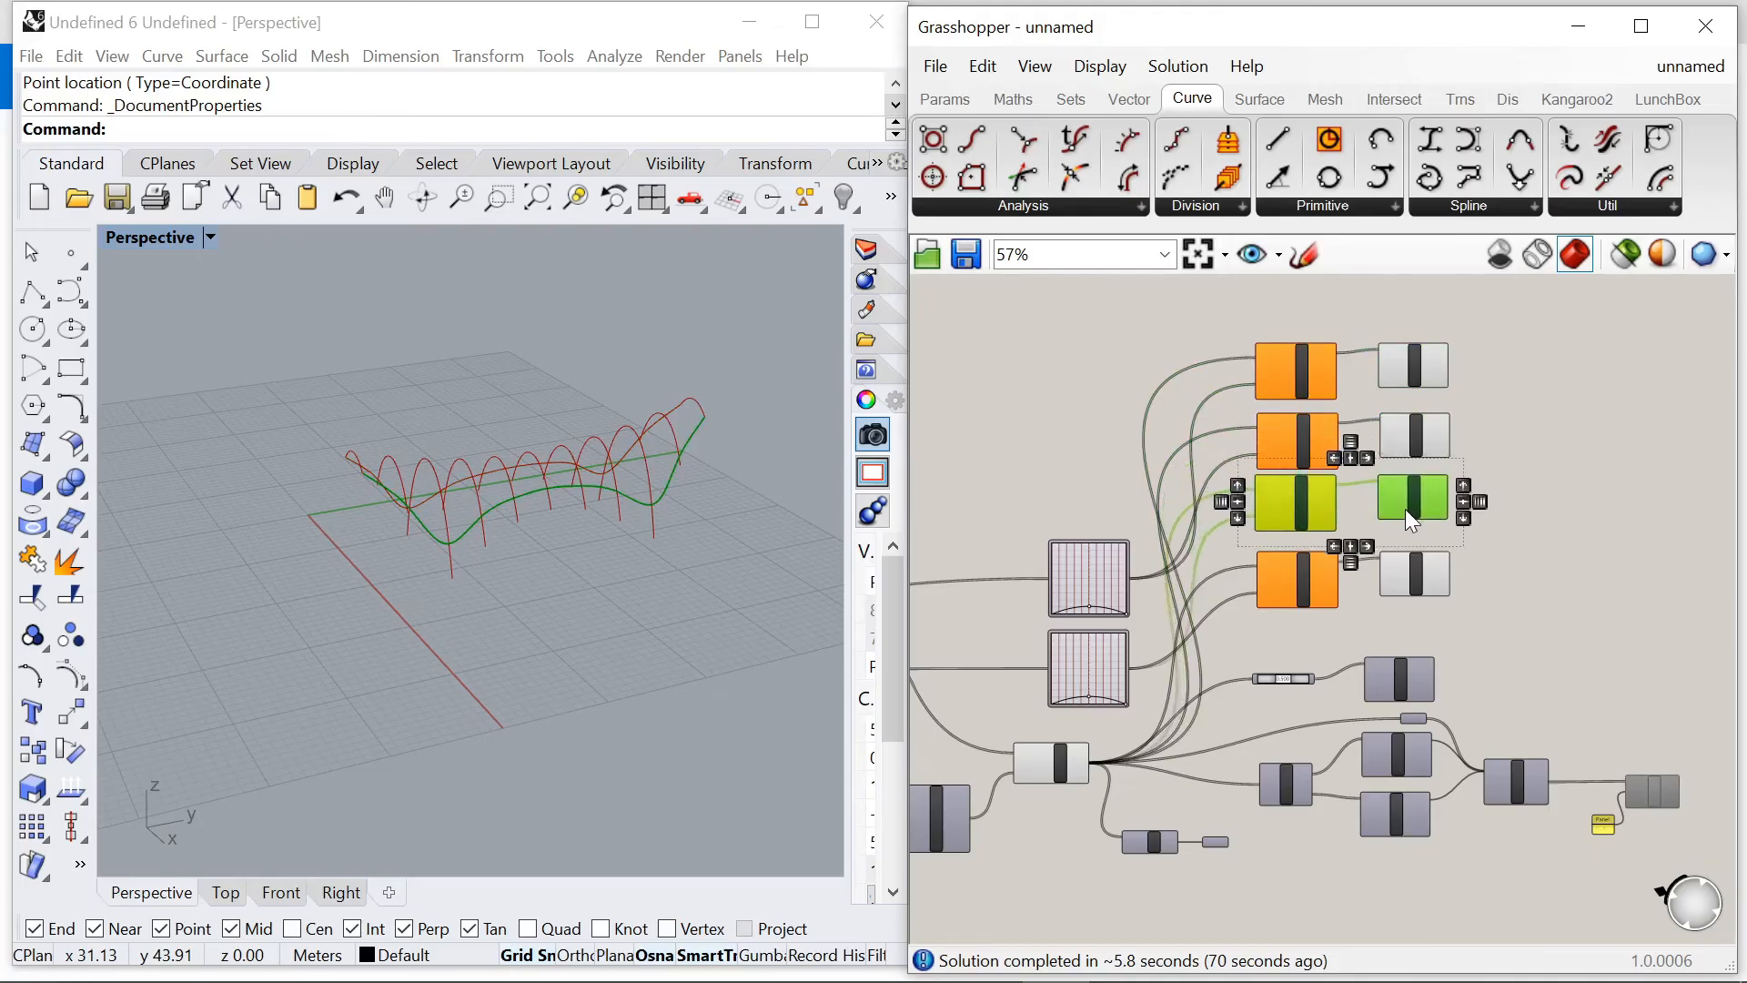
Step: Reshape the upper Graph Mapper into a shallow valley with its ends near mid-height and its middle grip at about a quarter height
scroll(1079, 653, "up", 5)
scroll(1106, 593, "down", 4)
scroll(1503, 542, "up", 6)
left_click(1266, 471)
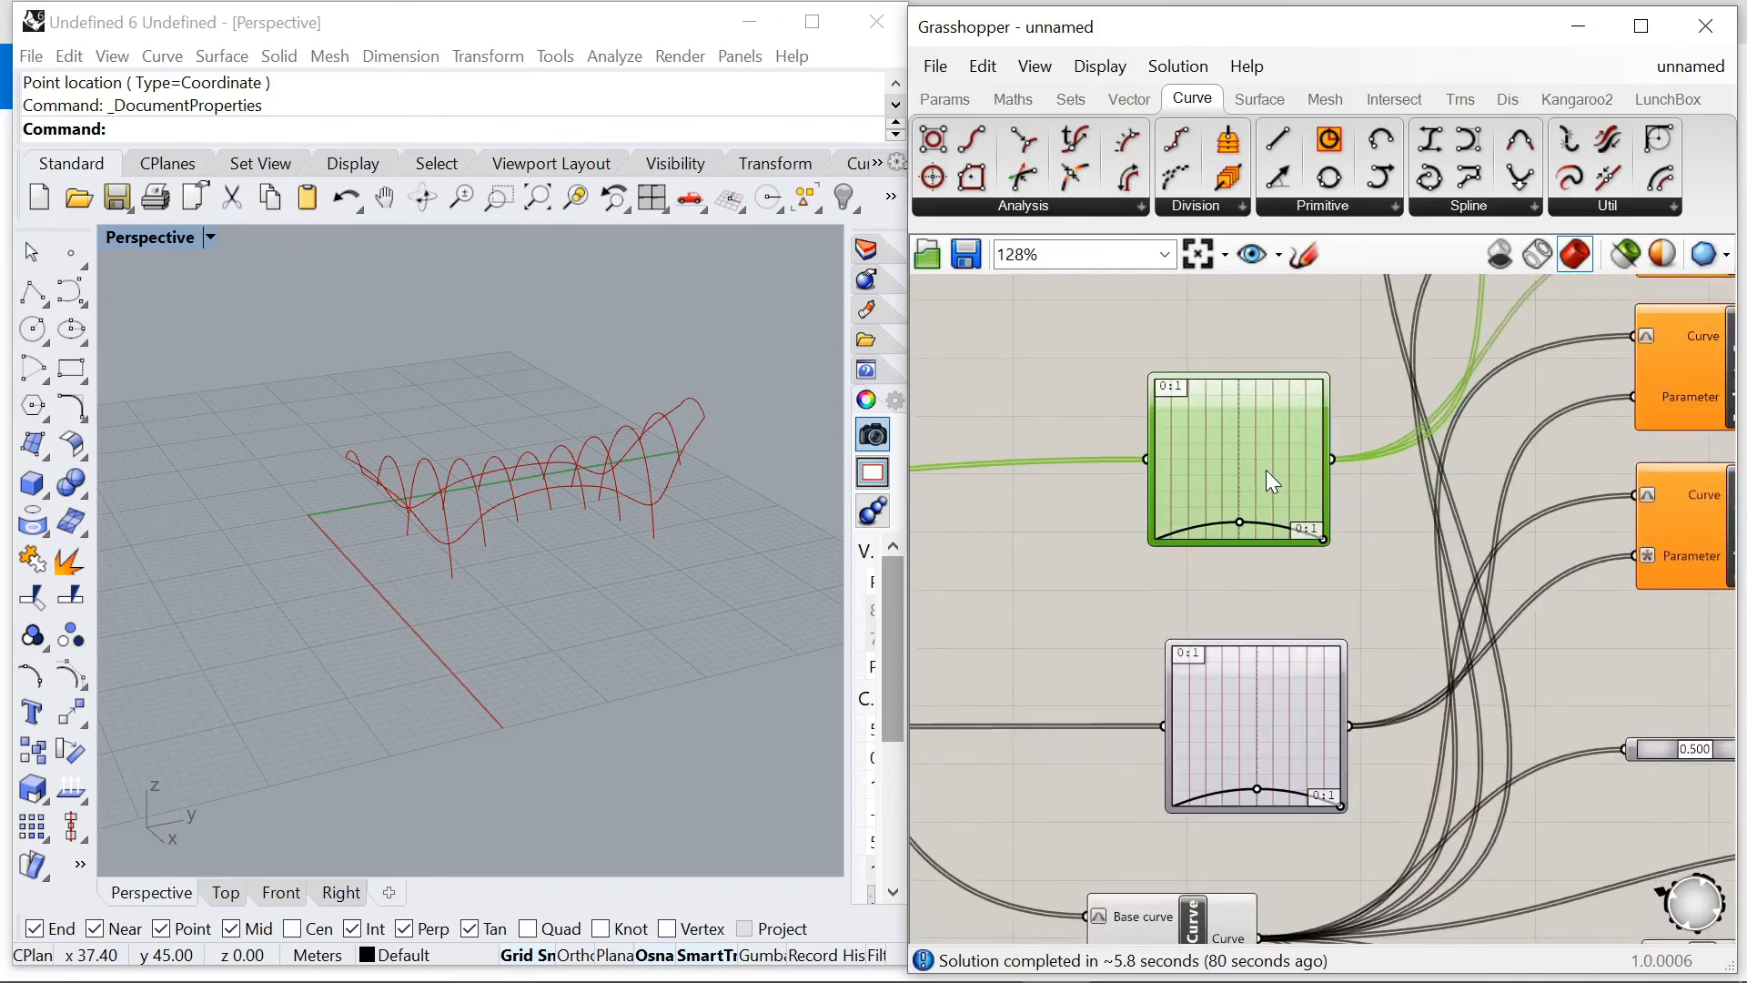
scroll(1329, 796, "up", 6)
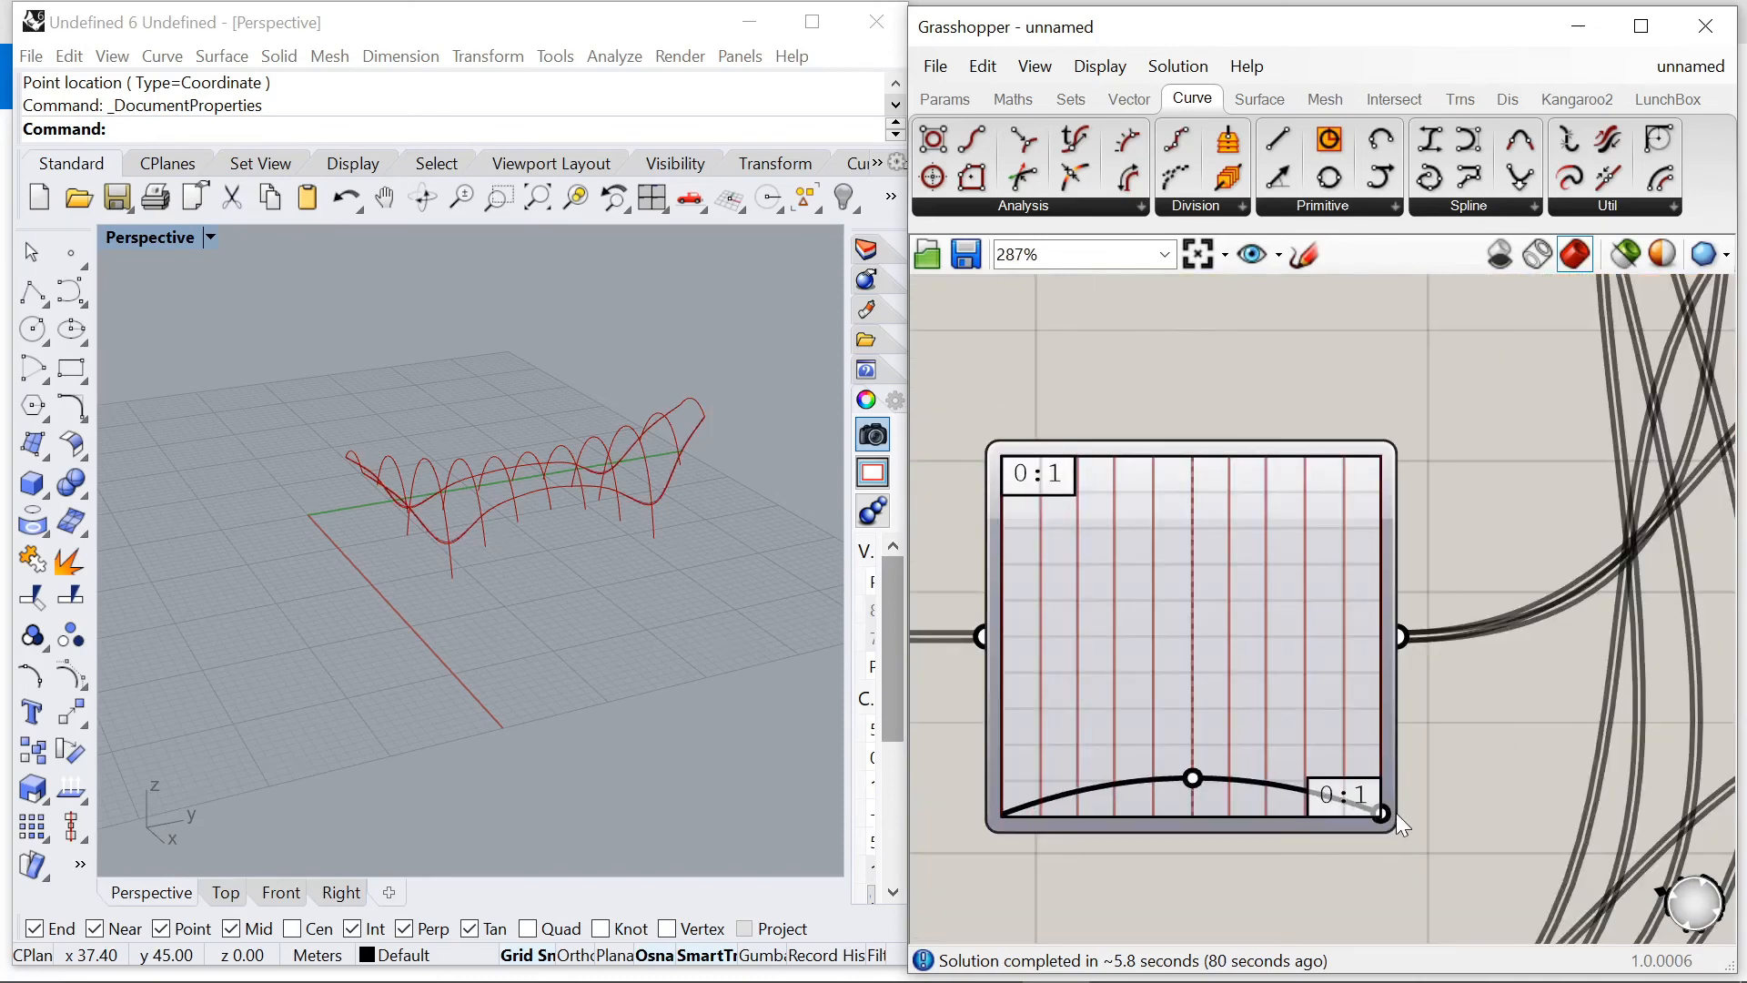
scroll(1236, 646, "down", 8)
scroll(479, 575, "up", 5)
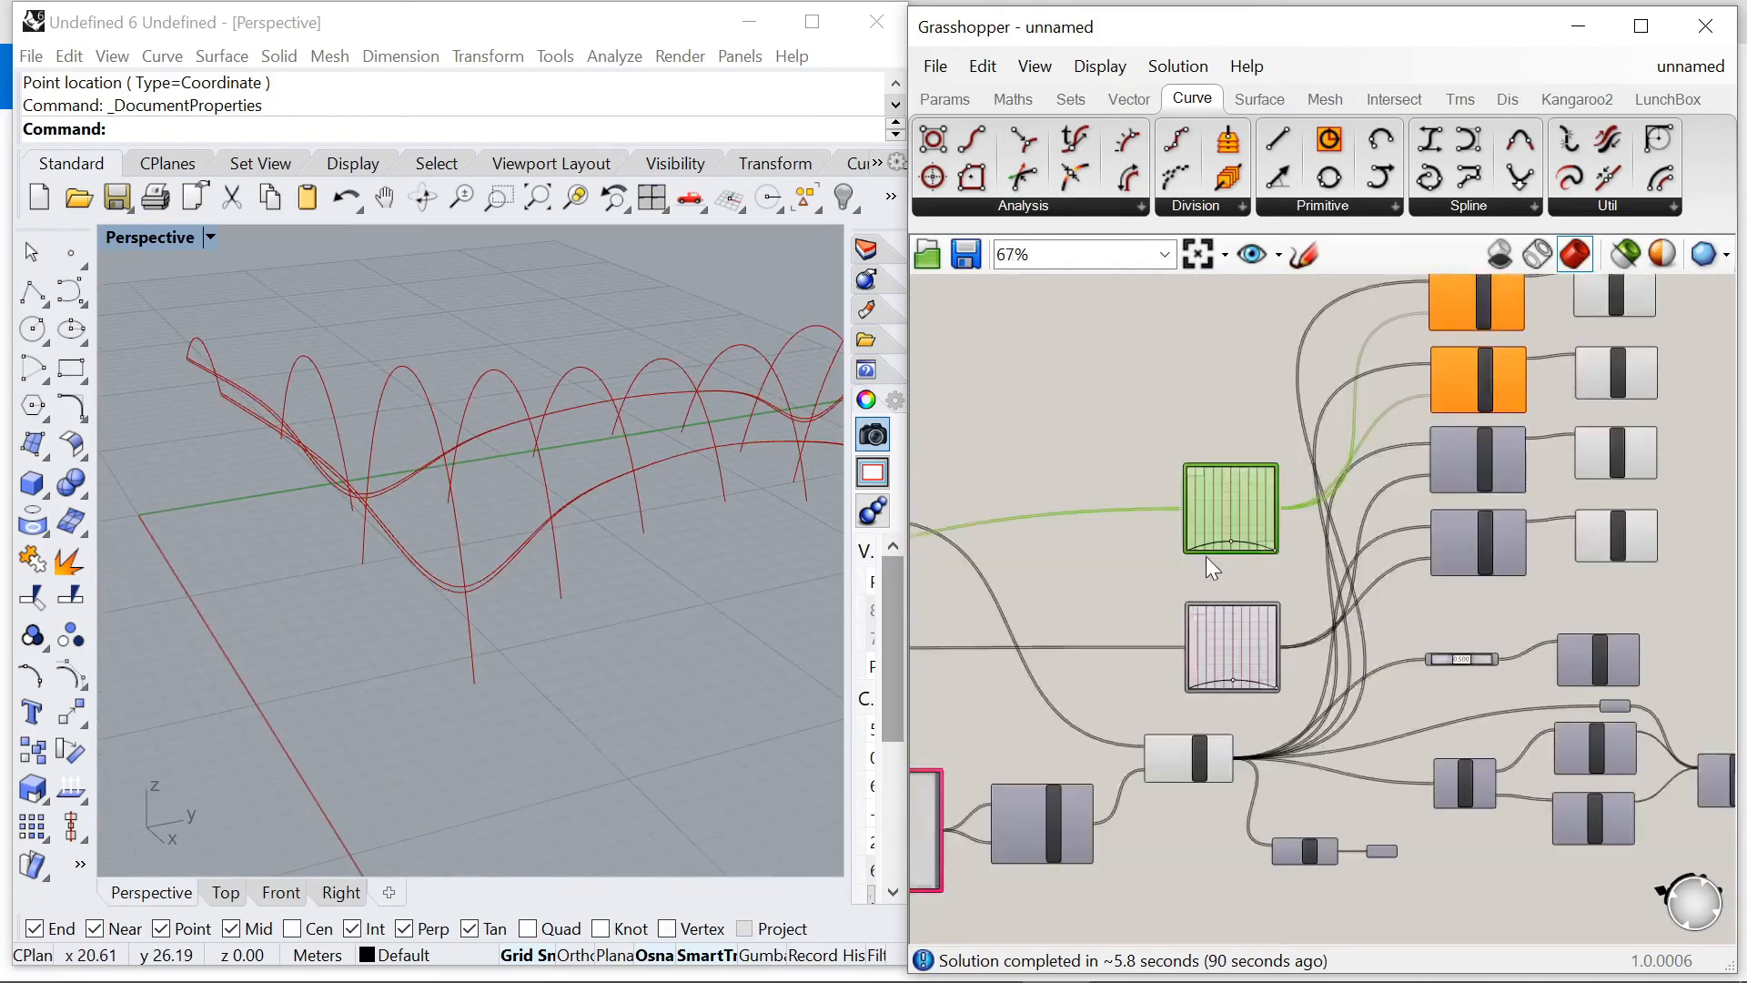
scroll(1215, 546, "up", 7)
left_click_drag(1247, 531, 1247, 499)
left_click_drag(1362, 556, 1362, 446)
right_click_drag(752, 473, 427, 535)
scroll(1409, 431, "up", 2)
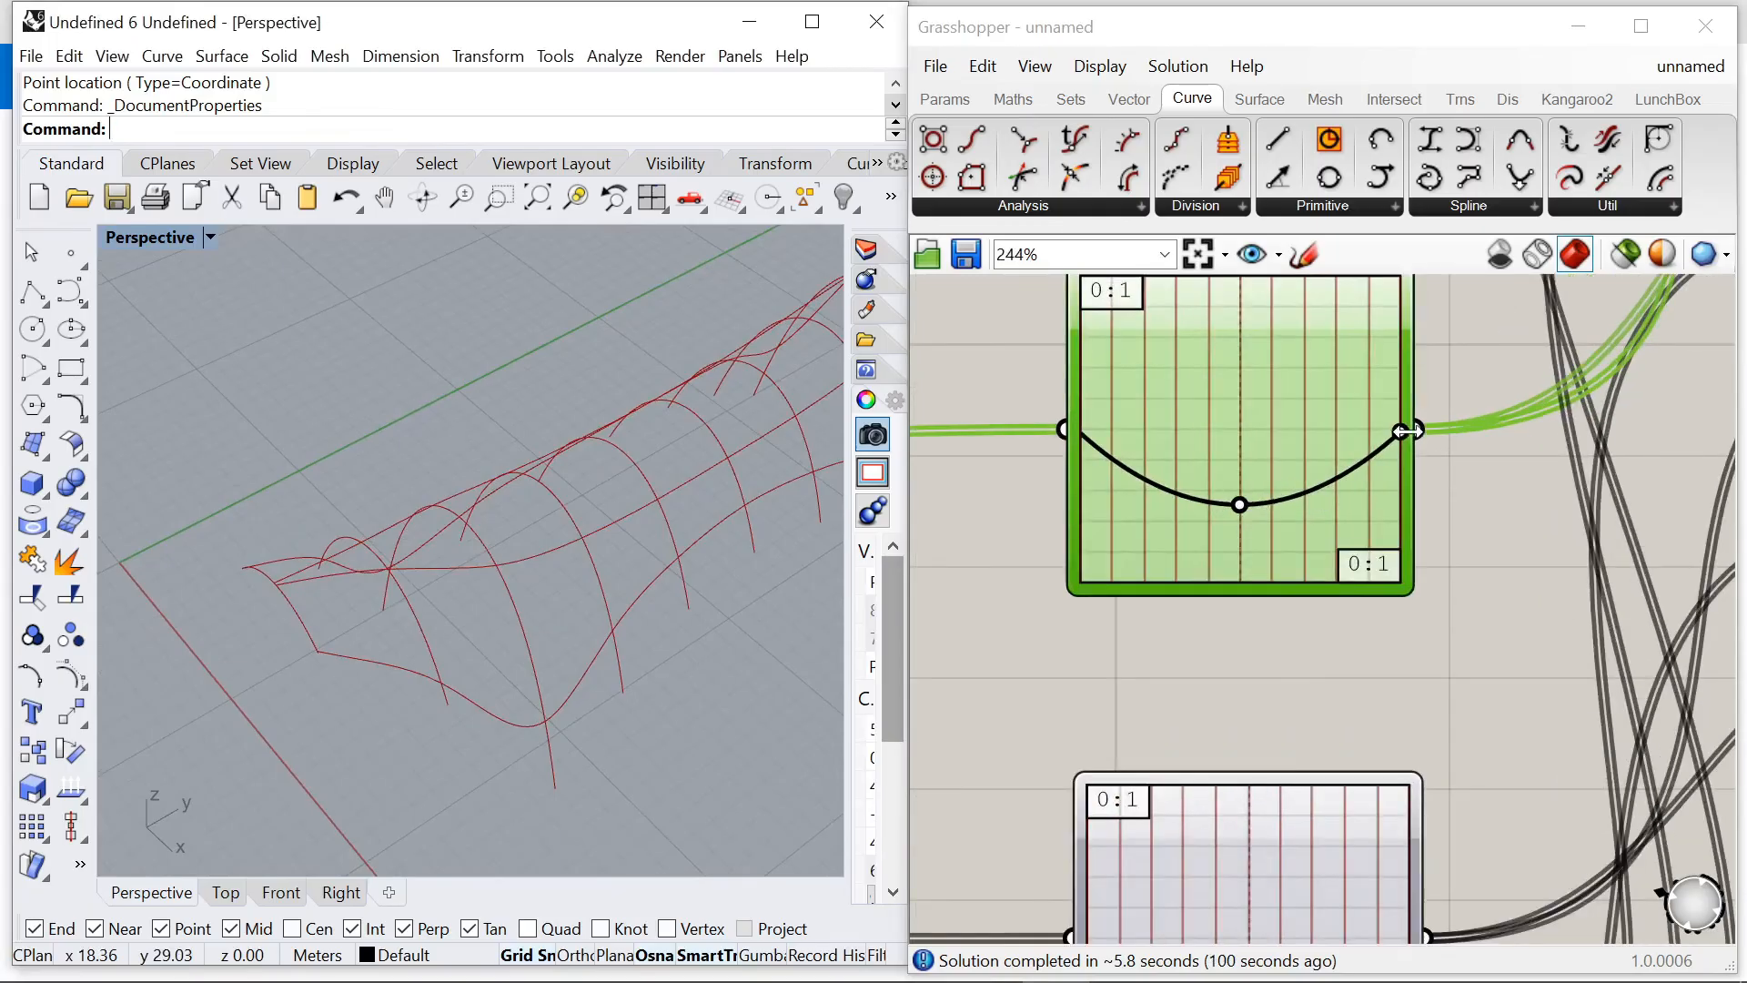
right_click_drag(295, 583, 406, 464)
Step: Turn on the preview of the Join Curves component to show the arches with their edge curves
scroll(1077, 464, "down", 6)
scroll(1243, 560, "up", 3)
right_click(1230, 541)
left_click(1292, 553)
left_click(1215, 537)
right_click_drag(391, 619, 435, 634)
scroll(1228, 641, "up", 2)
scroll(1252, 681, "down", 3)
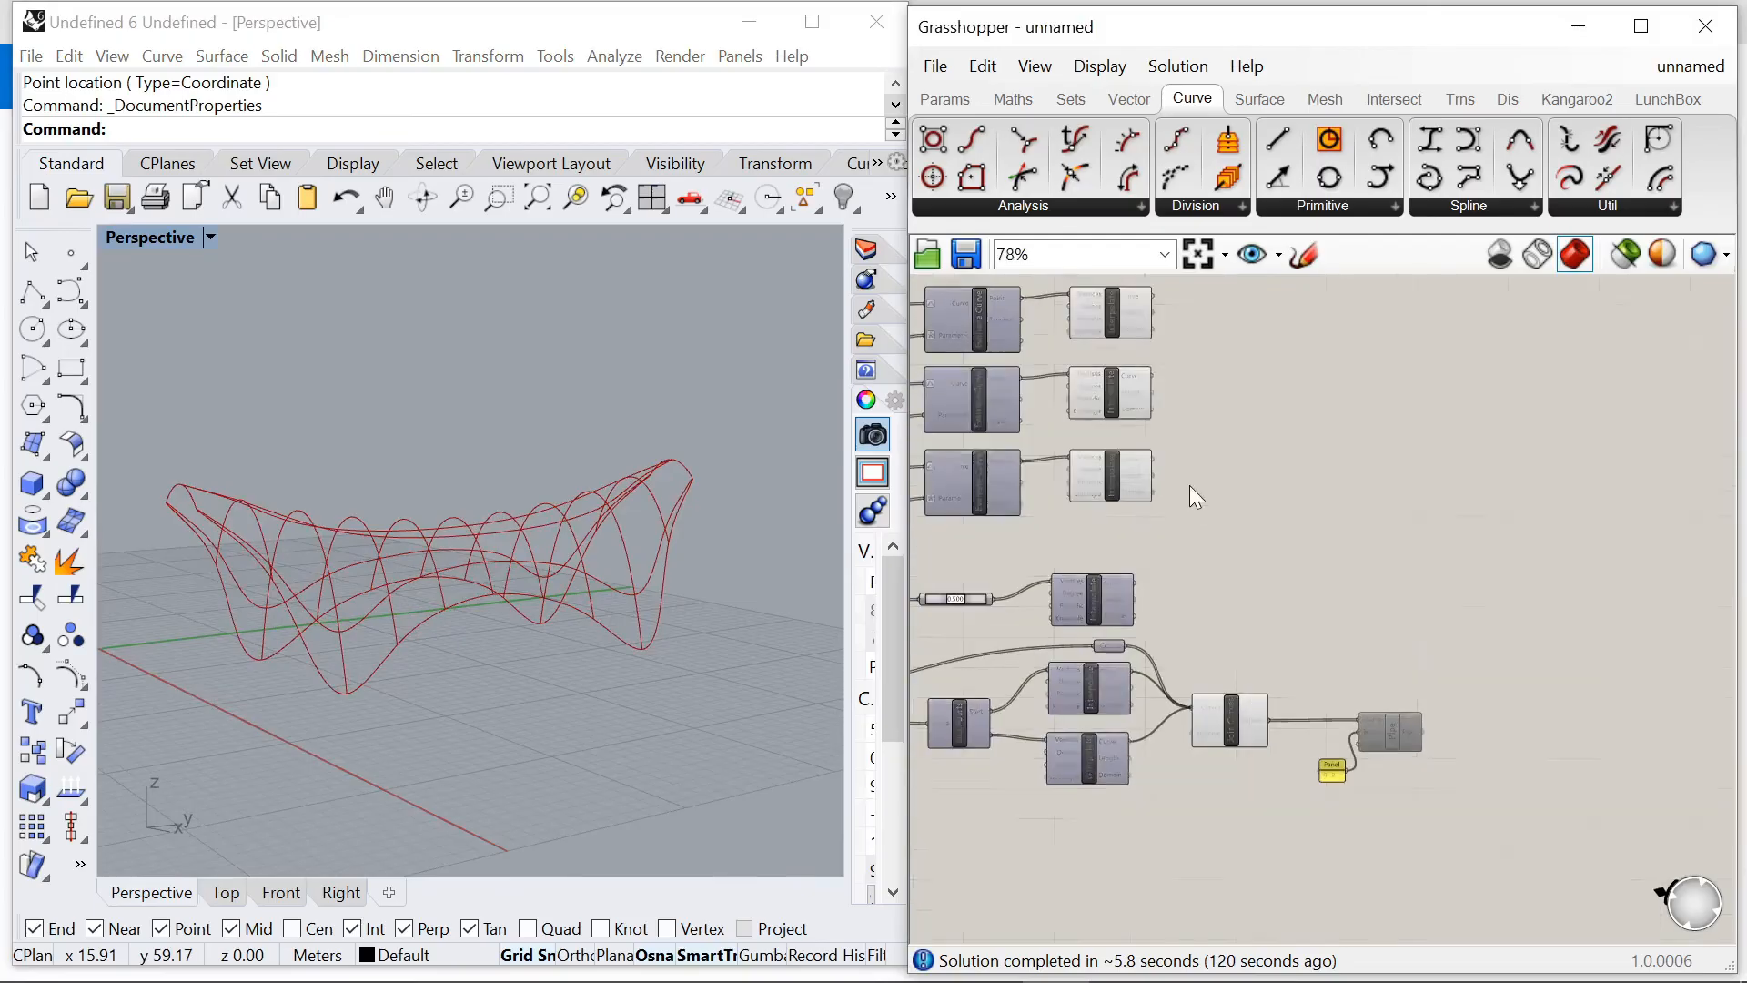
Step: Re-enable the Pipe component fed by the joined arches and edges
scroll(1188, 484, "up", 1)
scroll(1312, 703, "up", 1)
right_click(1436, 803)
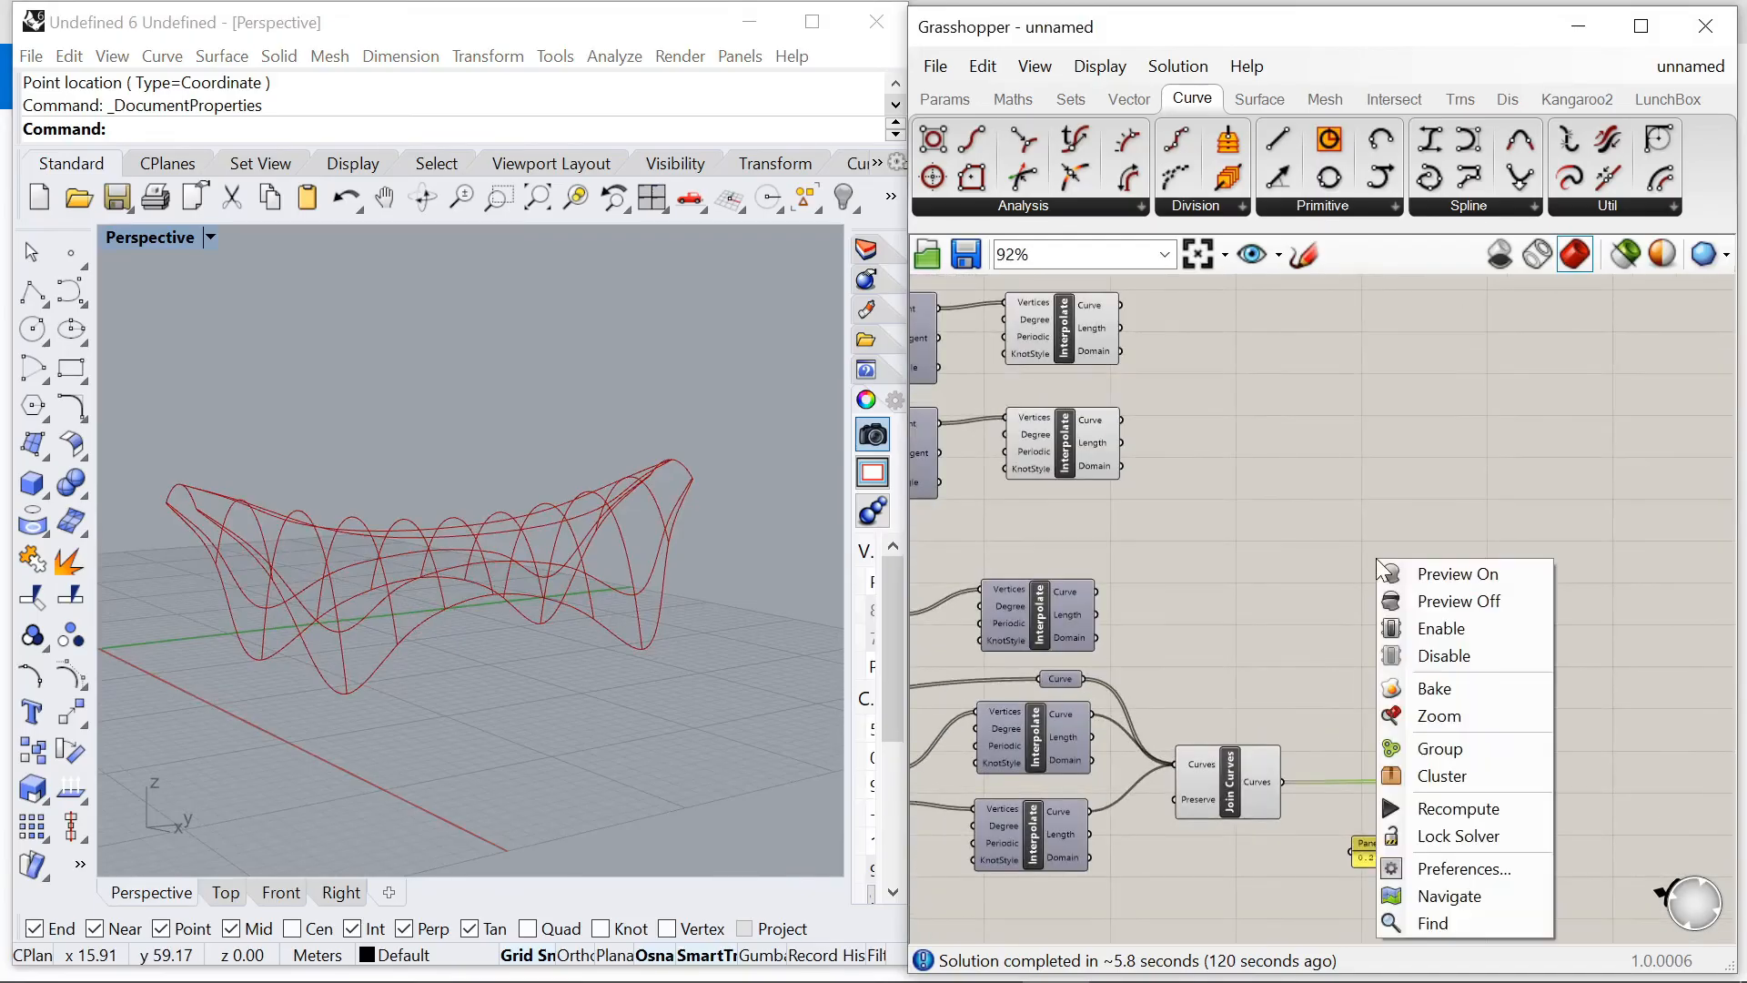
left_click(1430, 622)
right_click(1466, 801)
left_click(1504, 620)
left_click(1467, 598)
right_click_drag(469, 557, 378, 648)
Step: Add a Curve parameter and connect the curve outputs of the four mirrored Interpolate components to it
right_click_drag(1045, 348, 992, 469)
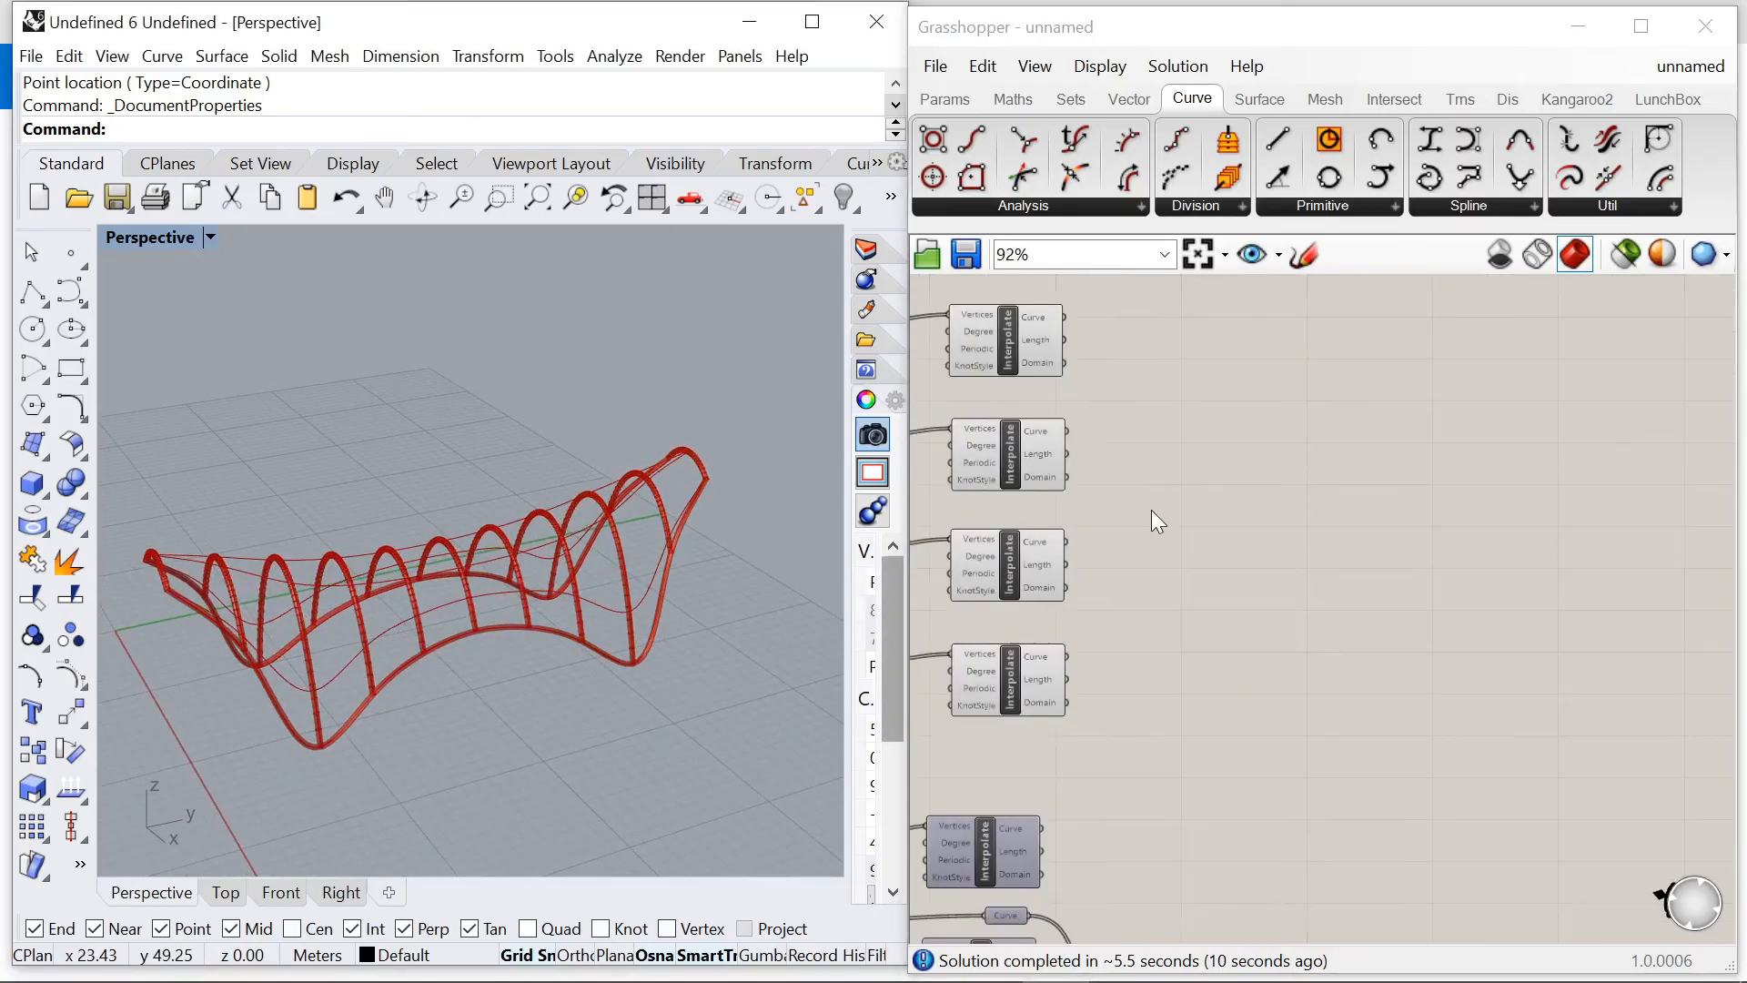
double_click(1116, 455)
type("curve")
key("Return")
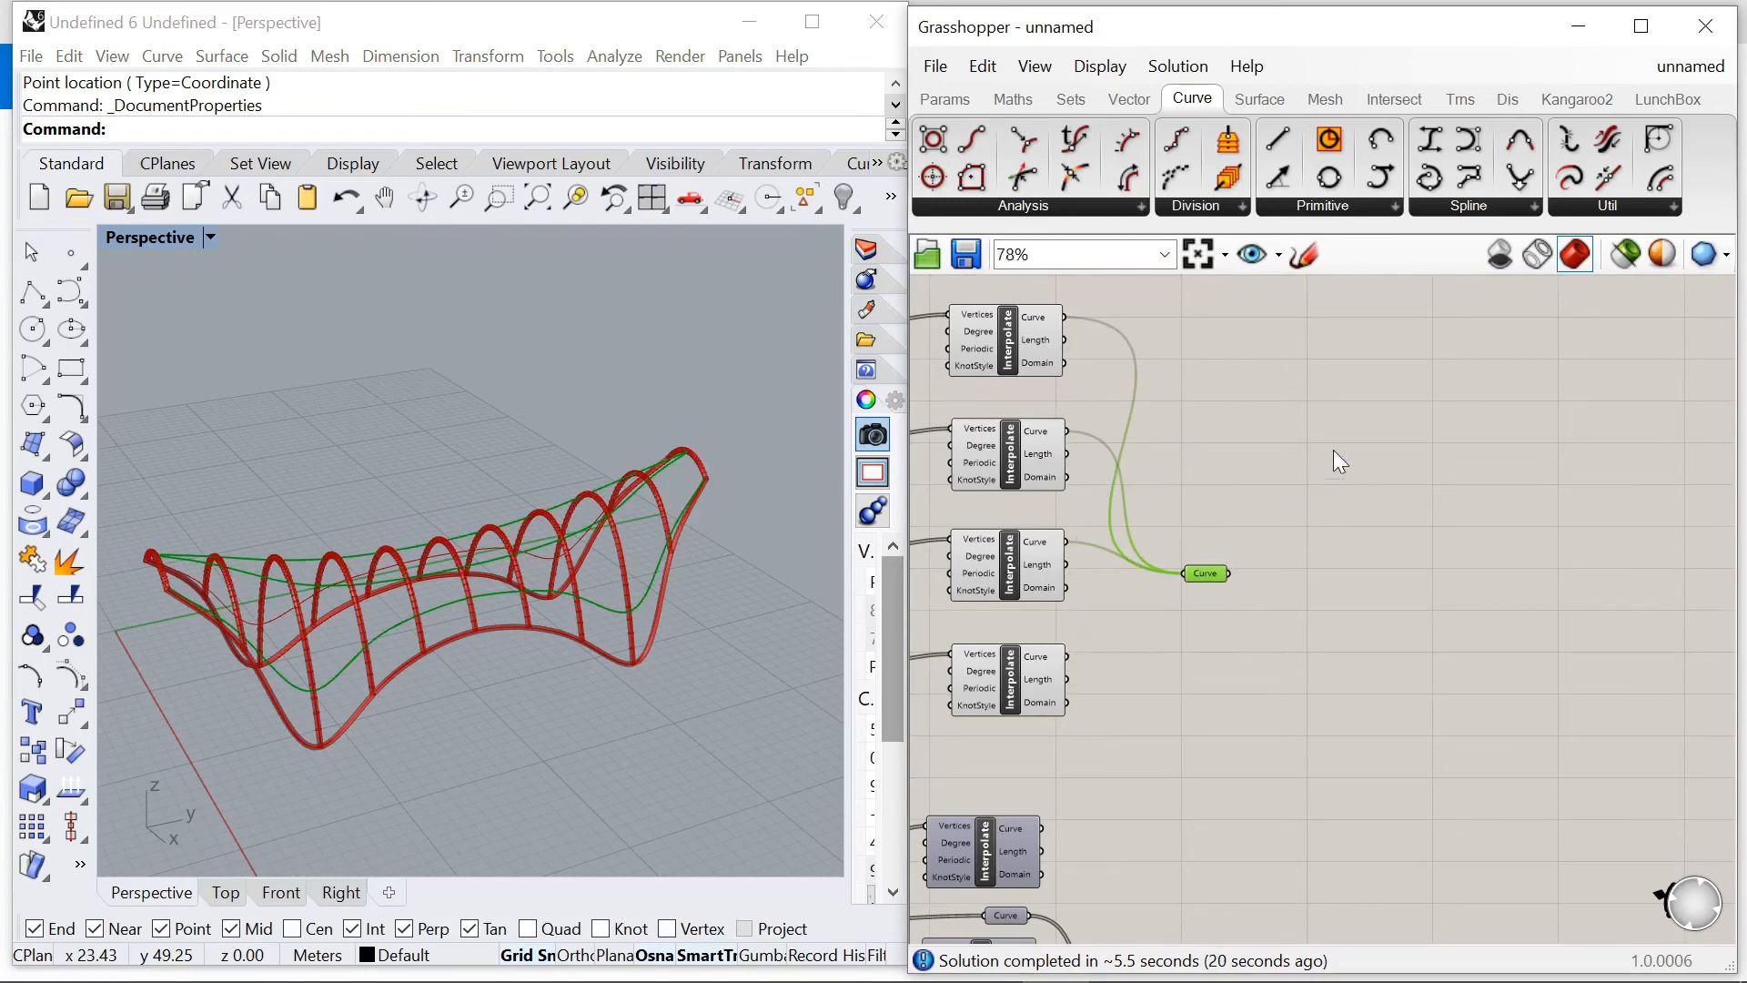
scroll(1333, 450, "down", 4)
scroll(1197, 586, "up", 4)
scroll(1275, 629, "down", 2)
scroll(1119, 687, "up", 3)
Step: Preview the ridge curve of the Interpolate component fed by the 0.500 point, and hide it again
left_click(1232, 688)
right_click(1286, 593)
left_click(1353, 609)
right_click_drag(464, 596, 778, 665)
right_click(1125, 602)
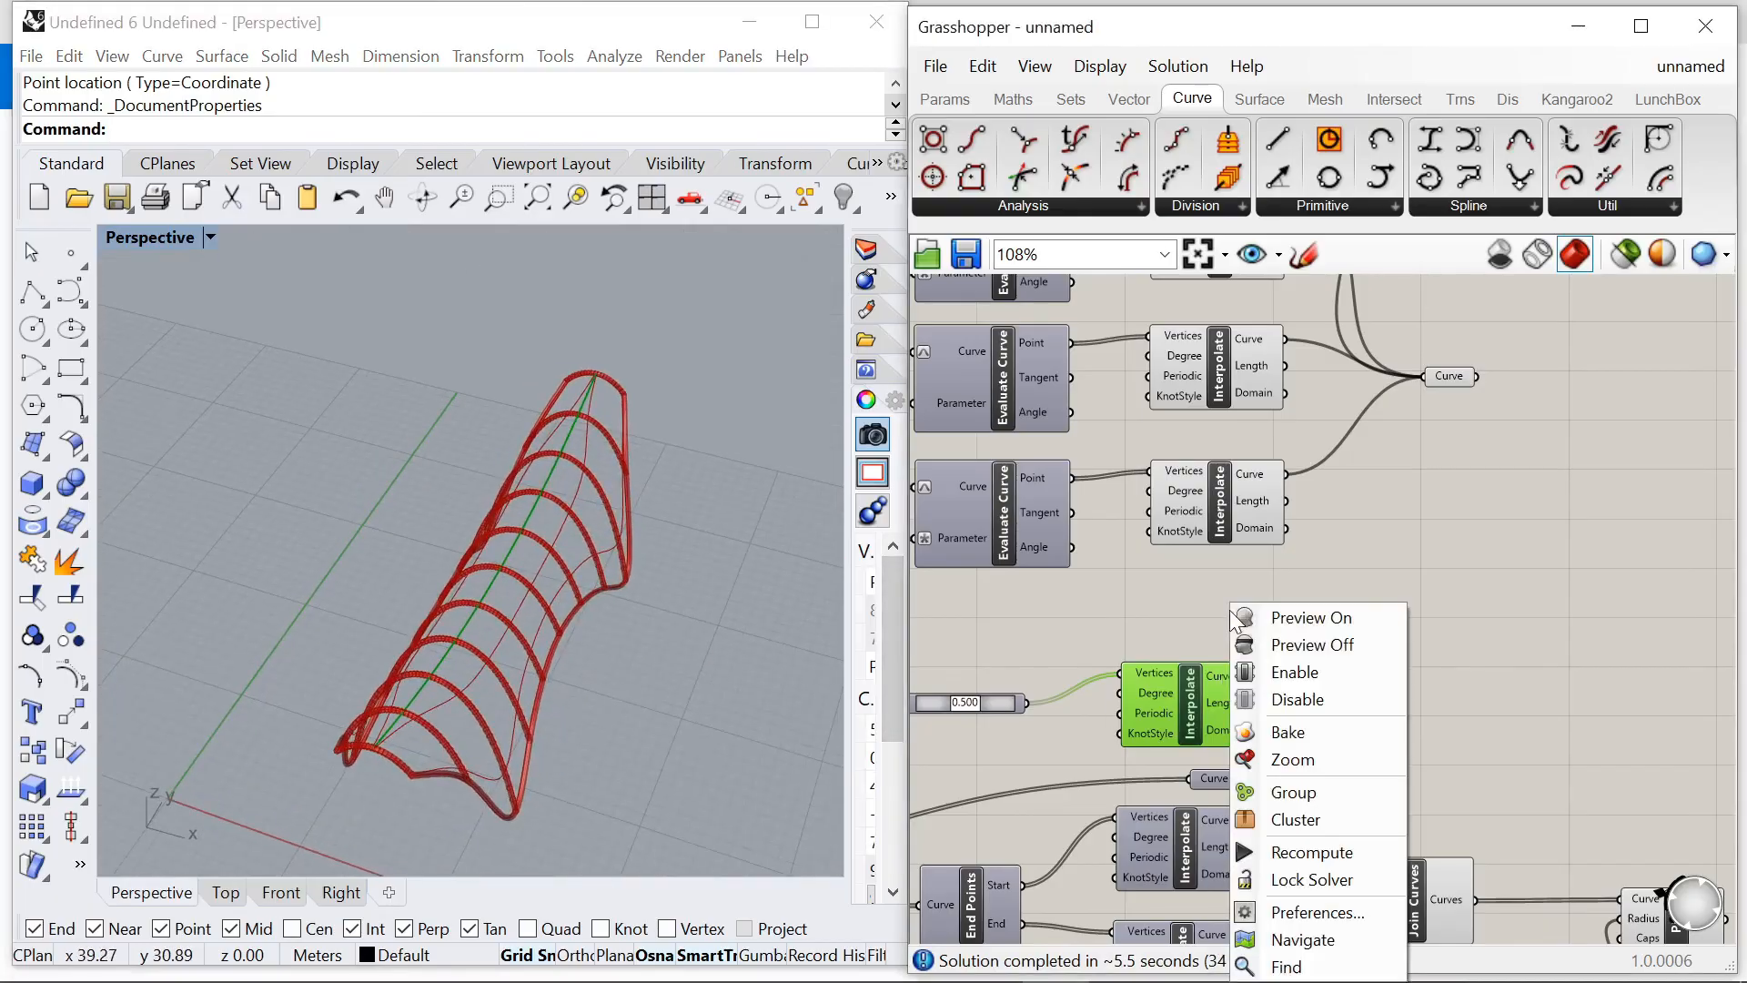
left_click(1314, 642)
Step: Turn on the preview of the ridge Interpolate component and connect its curve to the shared Curve parameter
left_click_drag(1447, 377, 1454, 401)
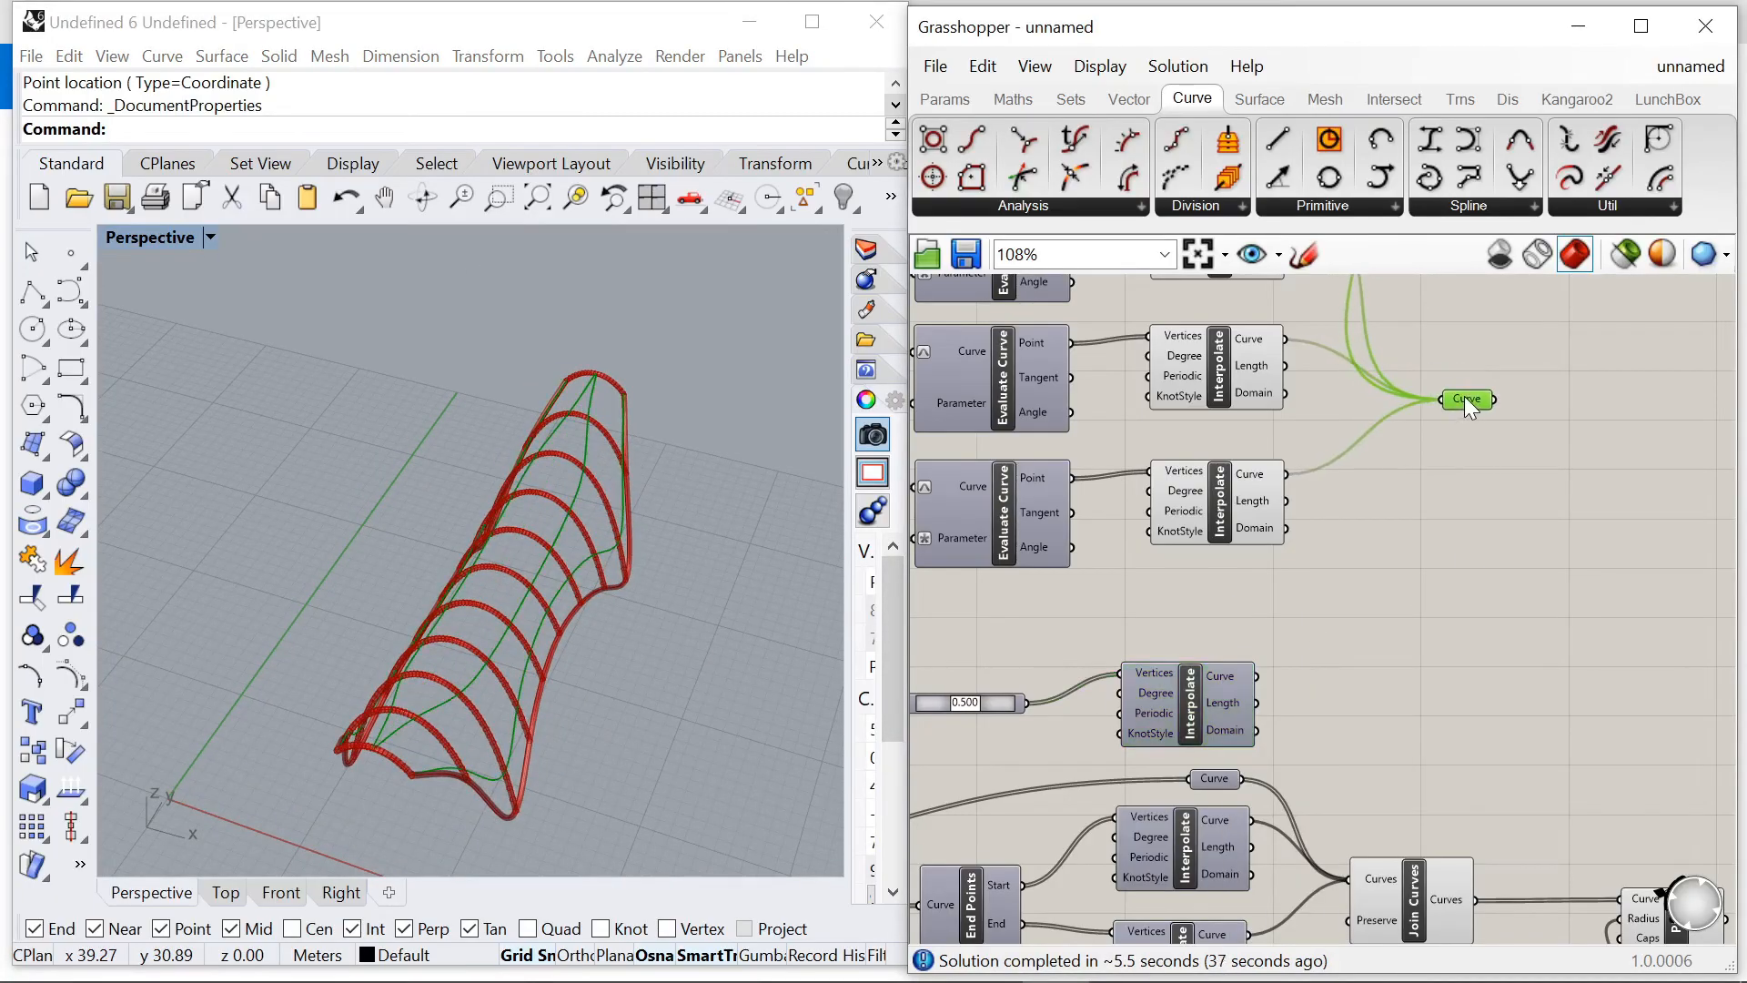
right_click(1283, 603)
left_click(1359, 635)
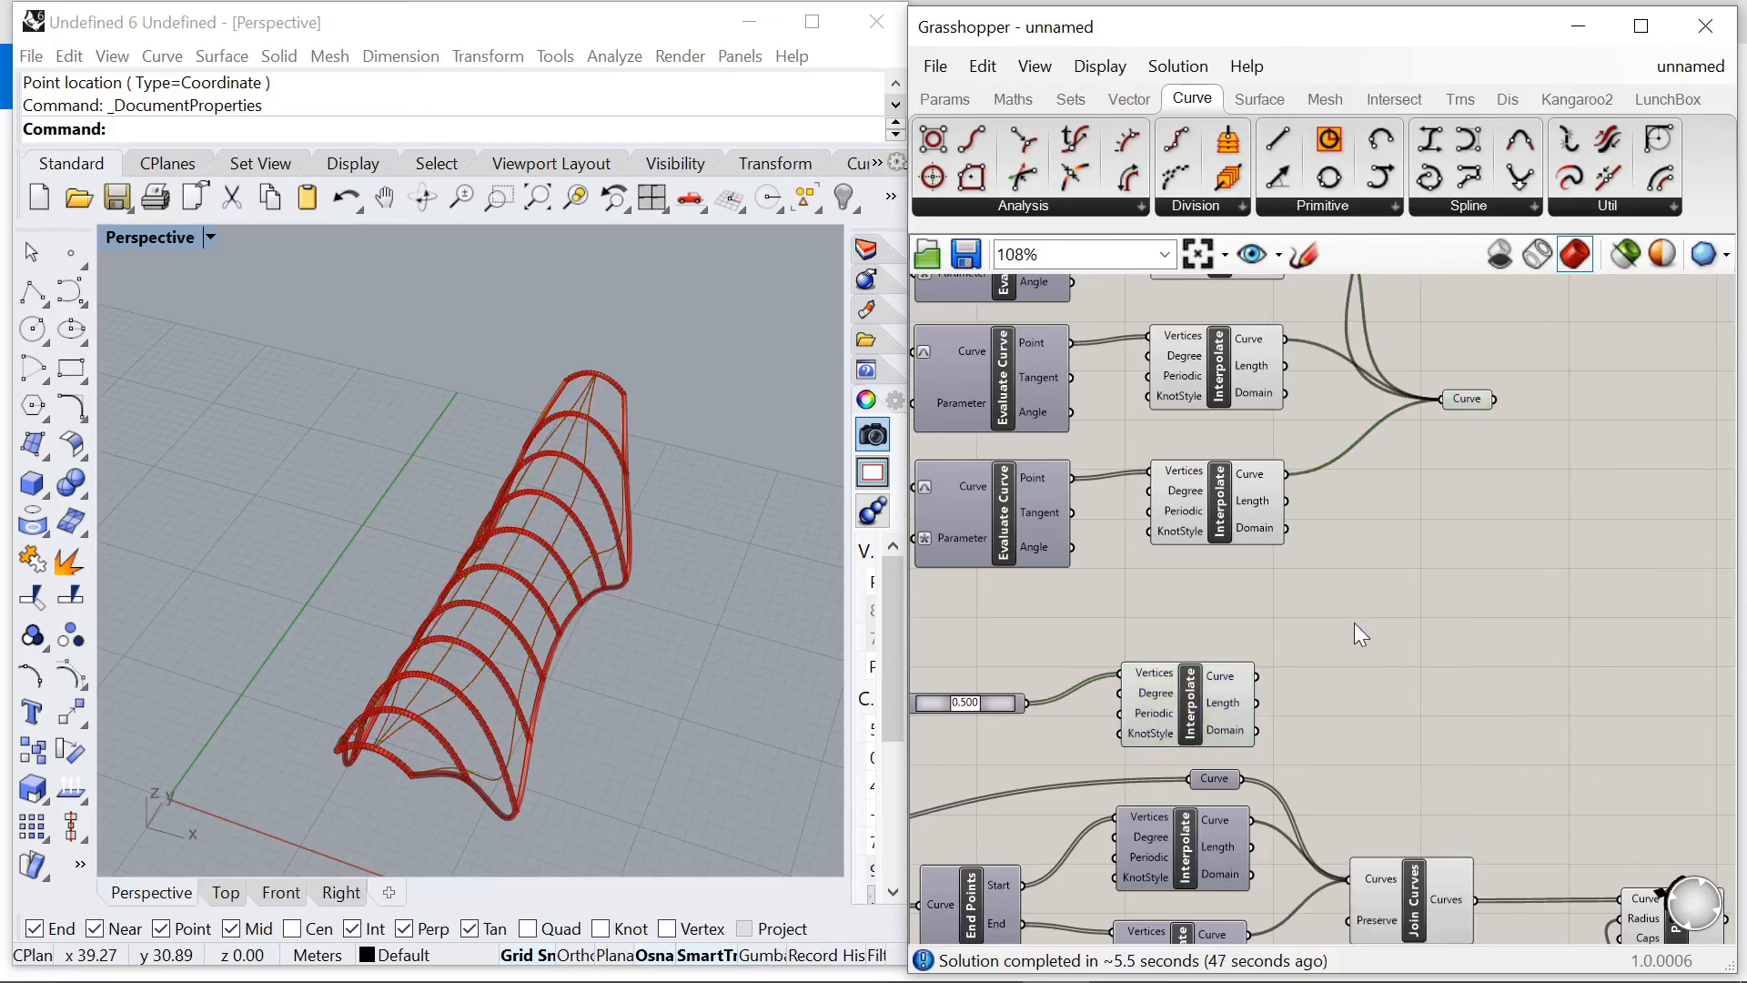
left_click(1466, 399)
left_click(1475, 603)
scroll(1406, 581, "down", 4)
scroll(1452, 611, "up", 4)
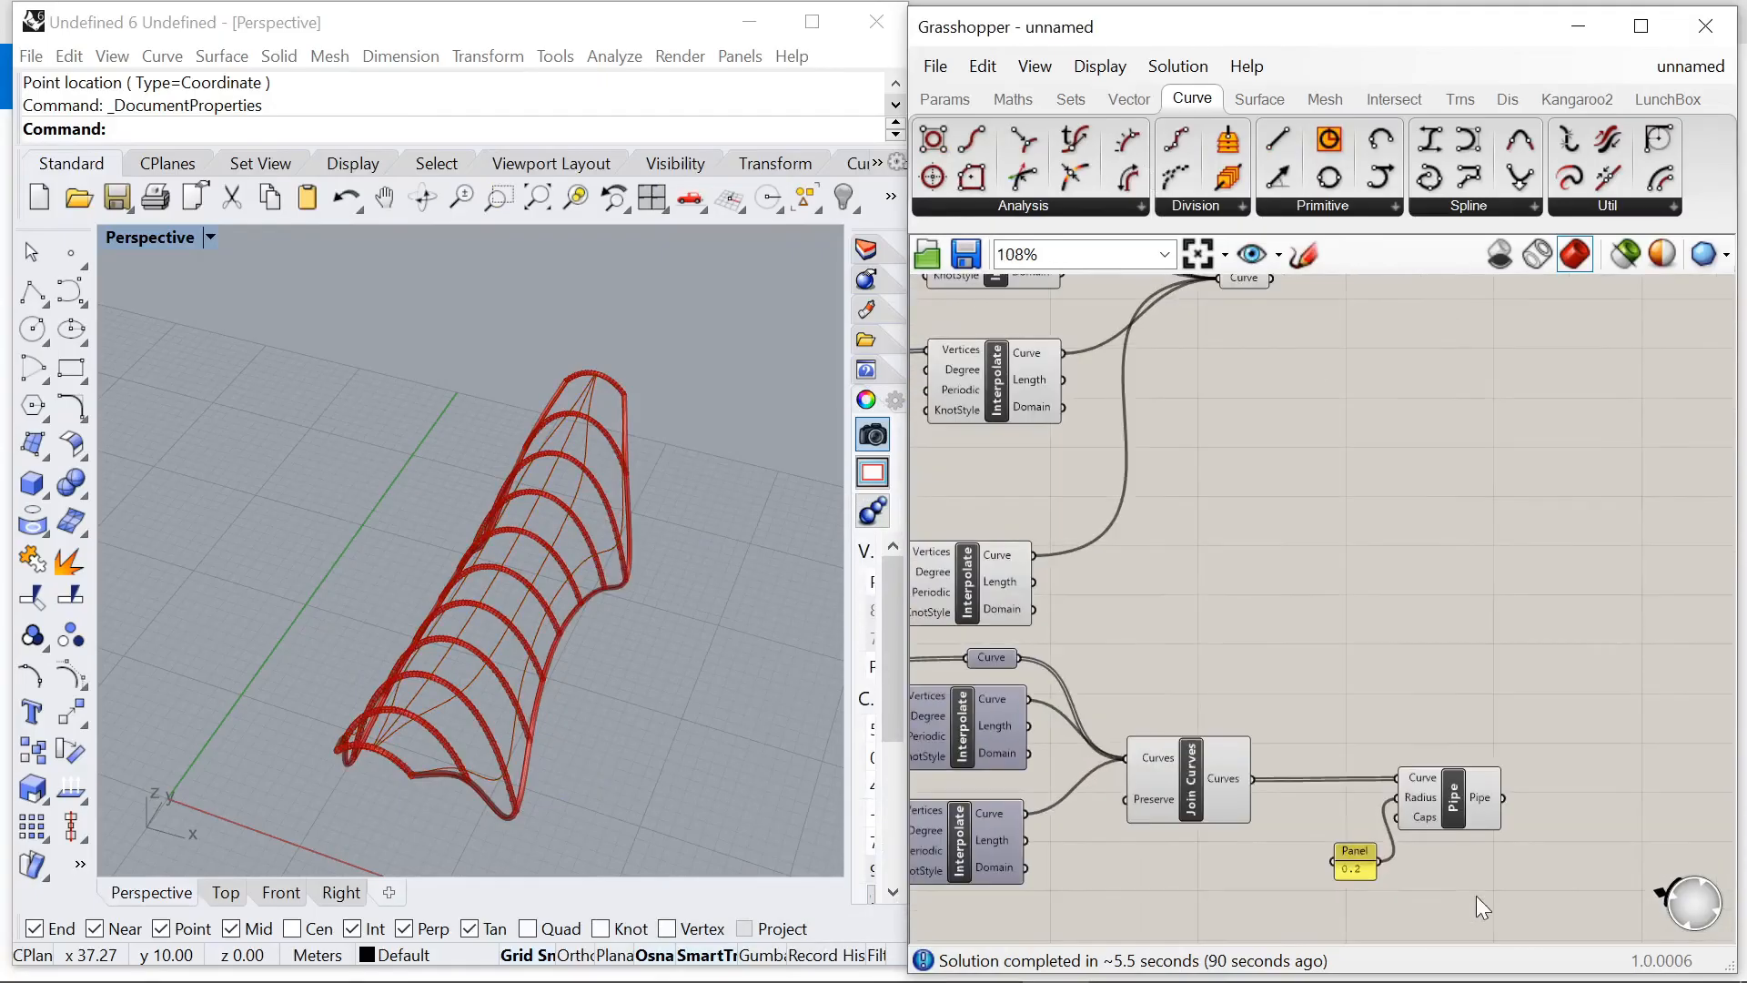
Step: Add a Pipe component beside the shared Curve parameter of the longitudinal curves
left_click_drag(1403, 866, 1305, 806)
scroll(1307, 807, "down", 2)
left_click(1367, 671)
scroll(1335, 520, "up", 5)
double_click(1318, 510)
type("pipe")
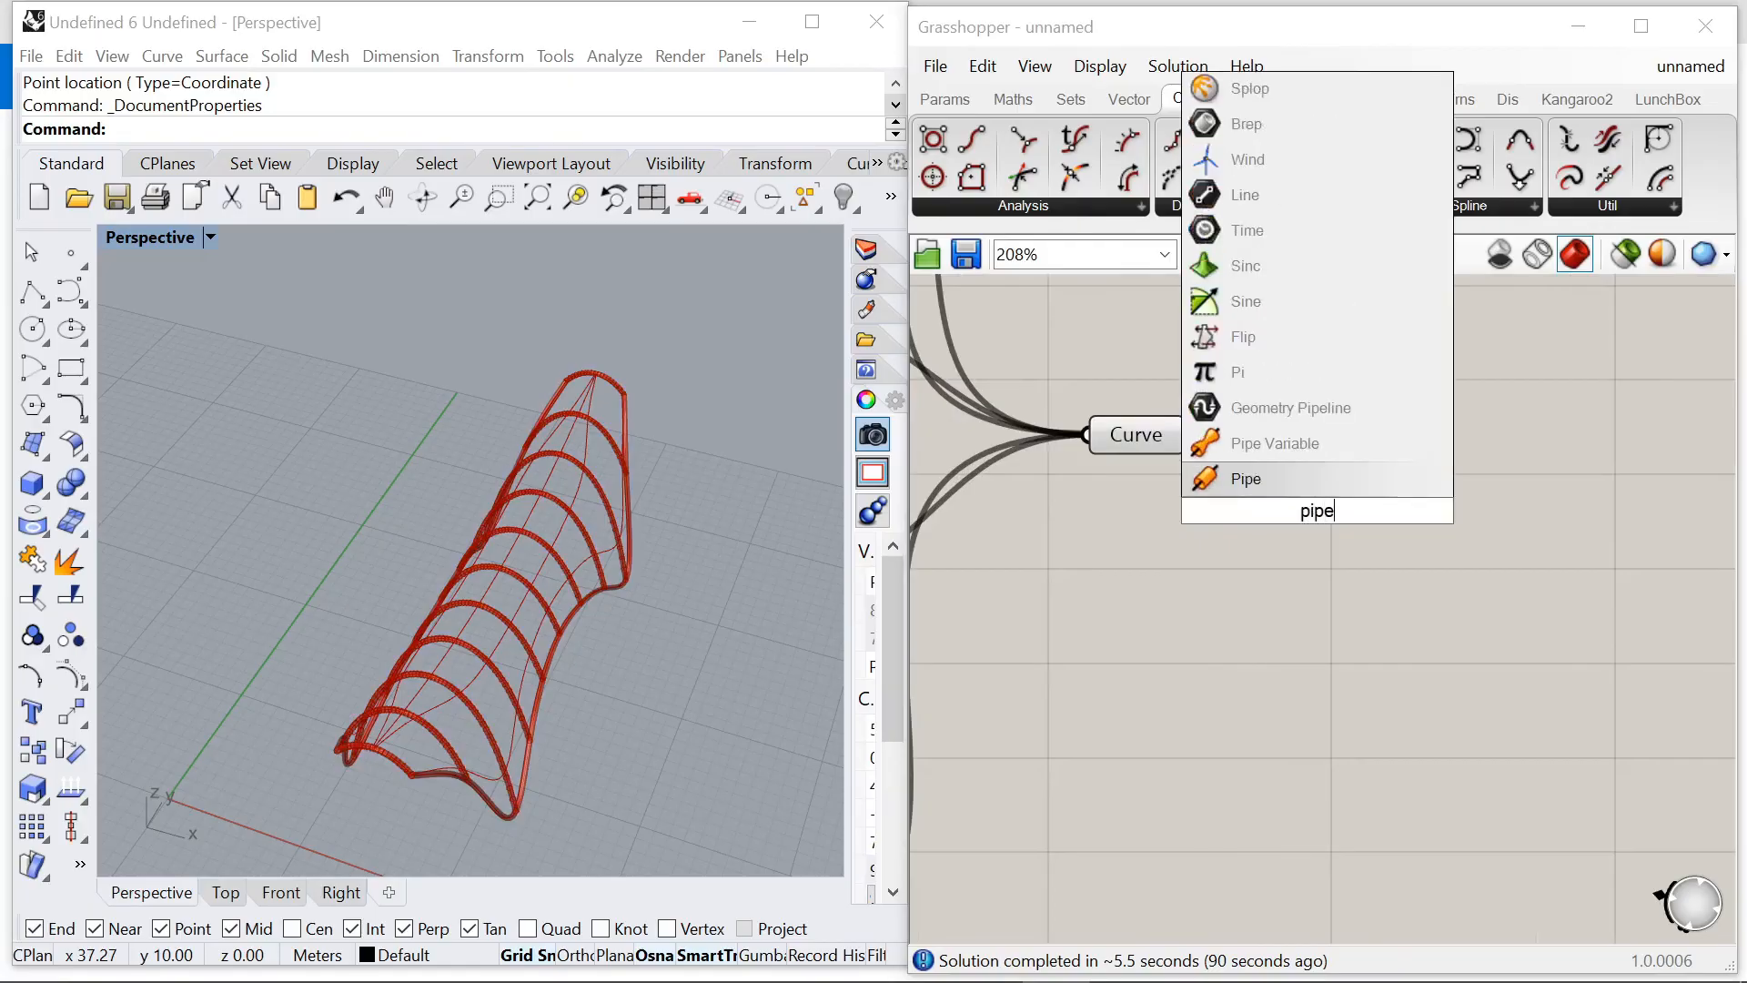
key("Return")
left_click_drag(1302, 491, 1443, 482)
Step: Create a Panel with the value 0.15, and connect it as the new Pipe's radius and the Curve parameter as its curve
double_click(1214, 673)
type("\"0.15")
key("Return")
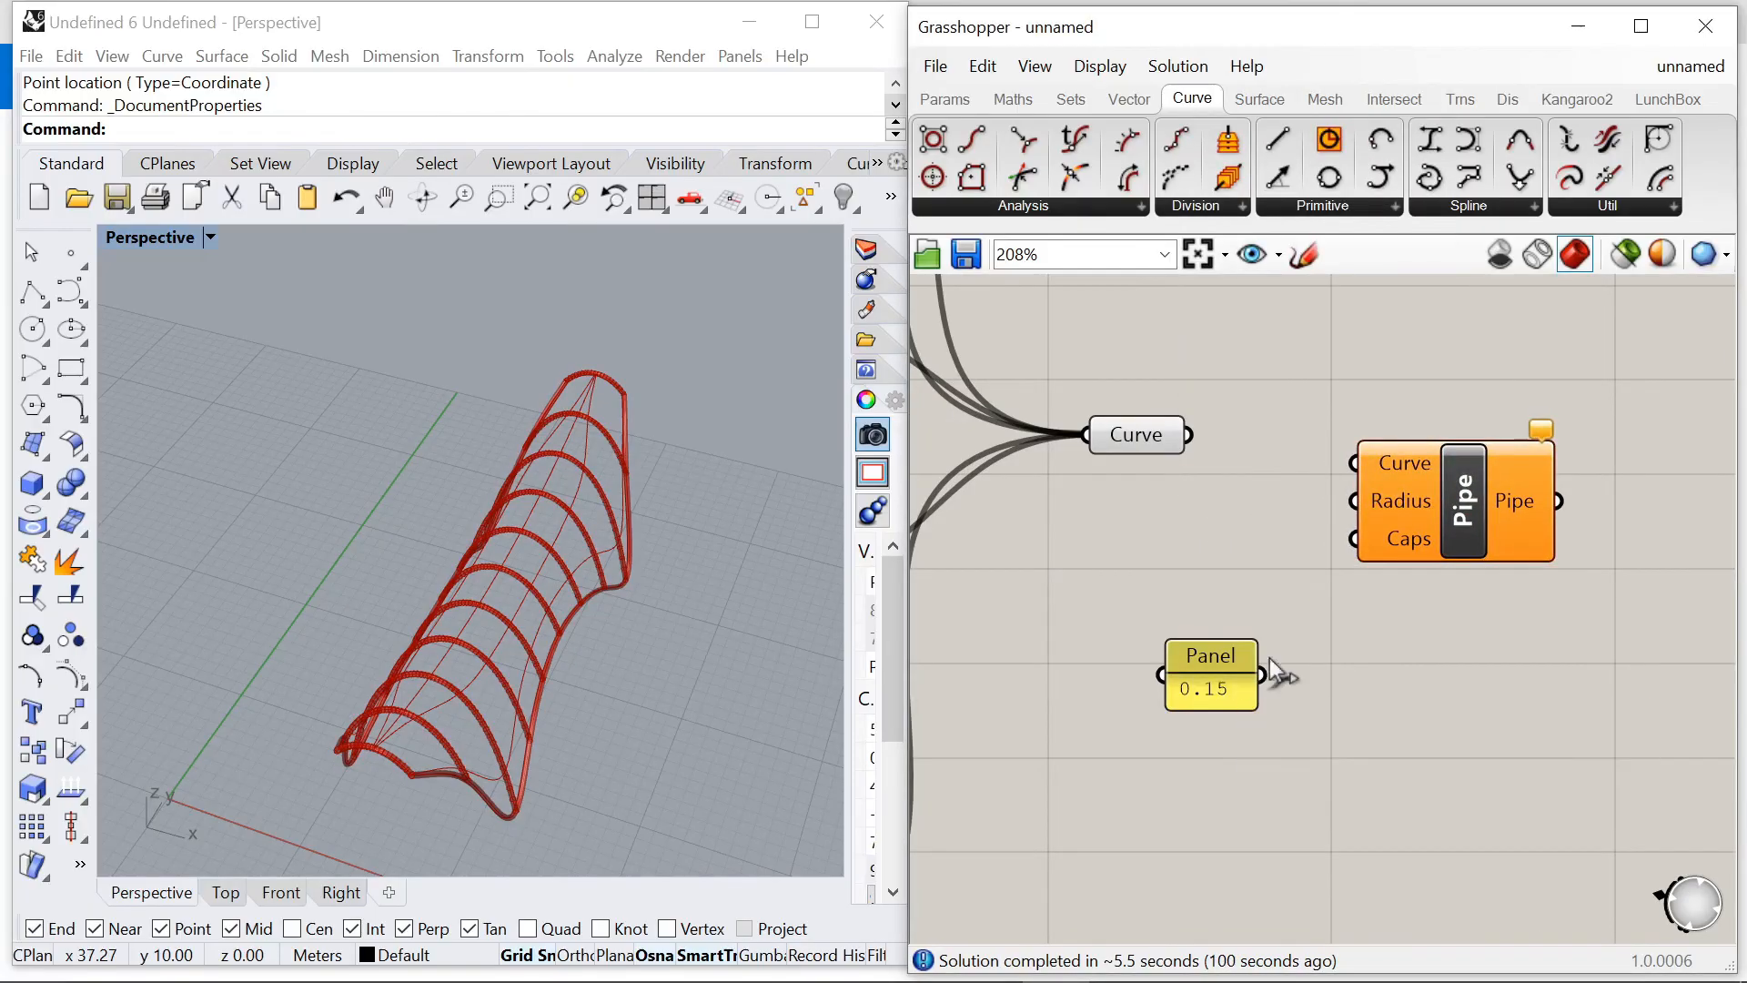
left_click_drag(1356, 483, 1357, 485)
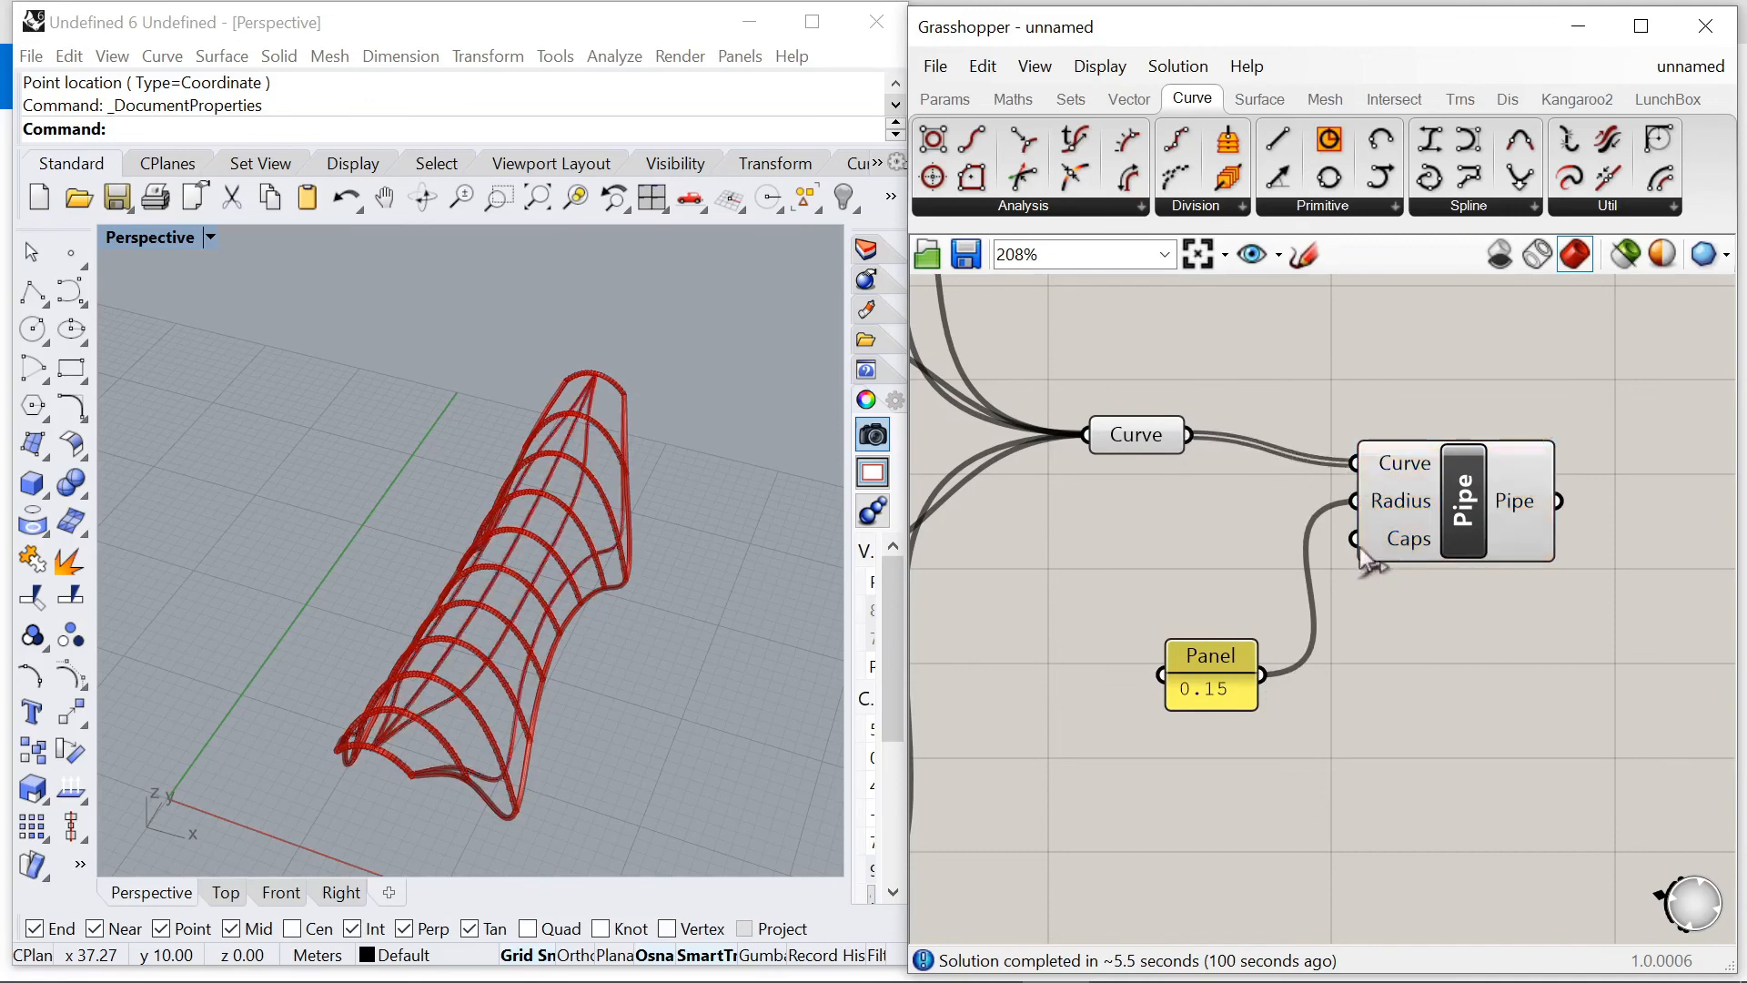
Step: Bake the pipes of the longitudinal curves into the Rhino document
scroll(1441, 495, "down", 2)
left_click(1442, 495)
right_click(1412, 386)
left_click(1514, 519)
left_click(1568, 597)
Step: Bake the arch and edge pipes into the Rhino document
scroll(1465, 651, "down", 5)
scroll(1465, 652, "up", 4)
left_click(1398, 893)
right_click(1398, 894)
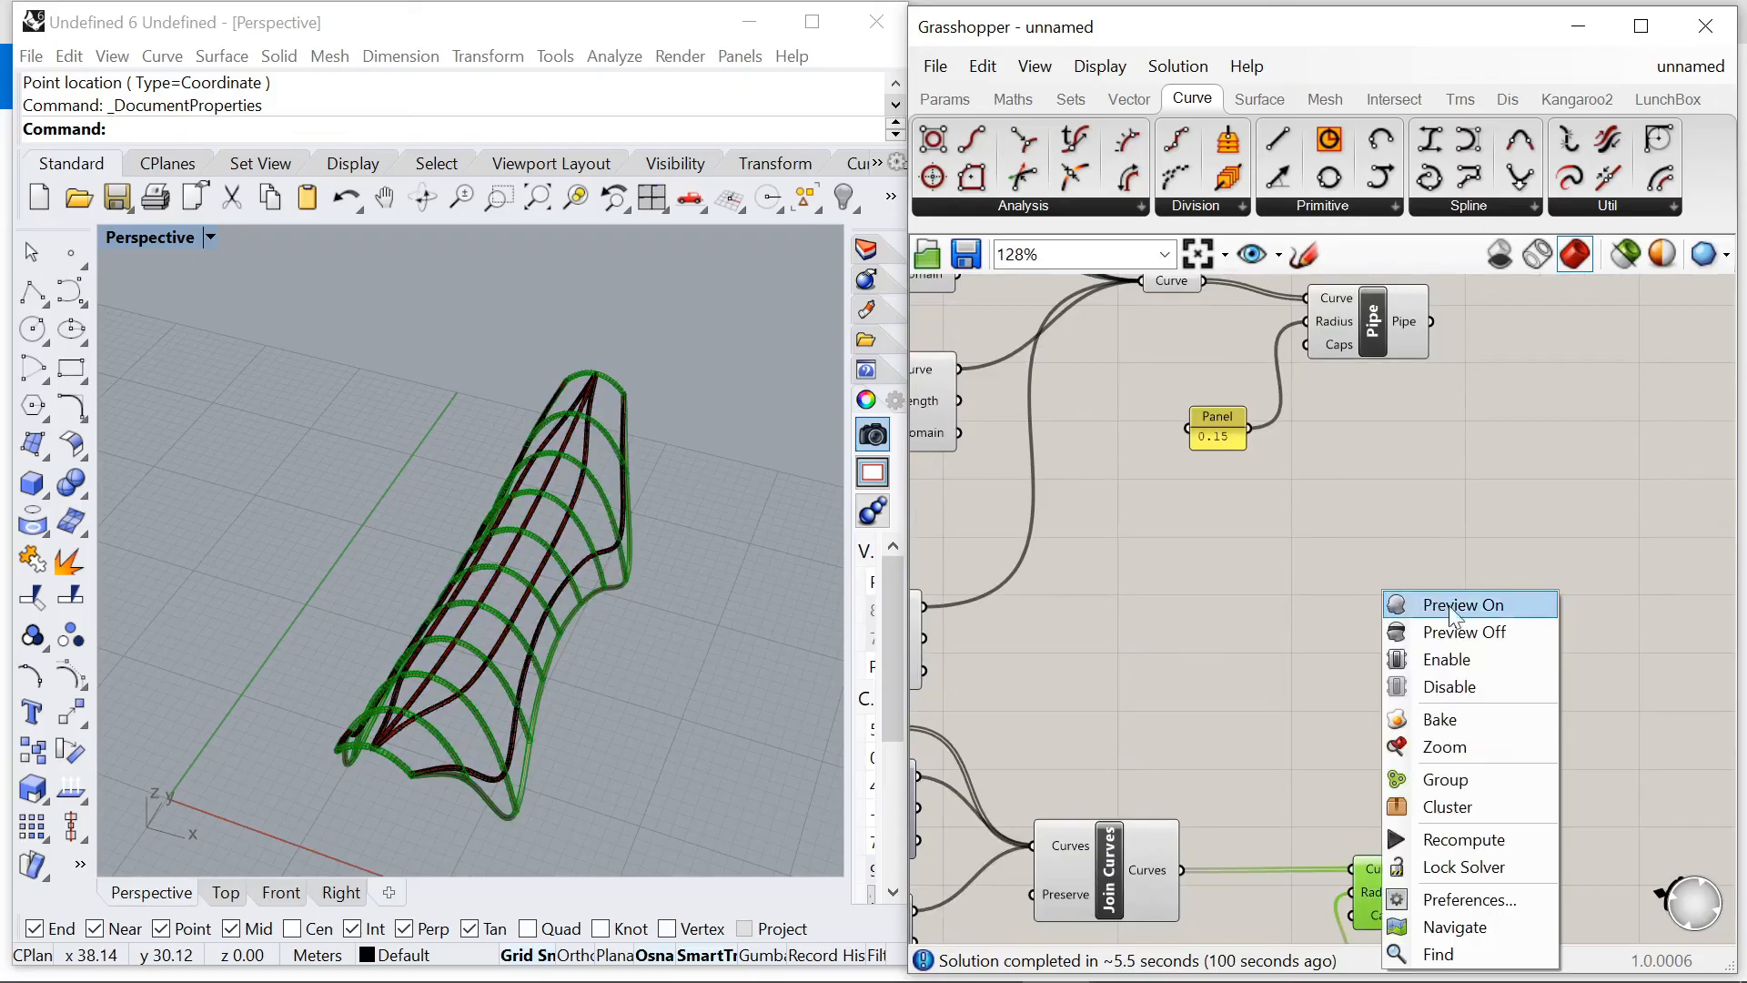
left_click(1472, 726)
left_click(1468, 576)
Step: Turn off the preview of the Evaluate Curve, Interpolate, Join Curves, Pipe and neighbouring components together
scroll(1469, 582, "down", 3)
scroll(1474, 742, "up", 3)
scroll(1319, 730, "down", 3)
scroll(1338, 729, "up", 2)
scroll(1365, 714, "down", 4)
left_click_drag(1457, 753, 1055, 328)
right_click(1139, 307)
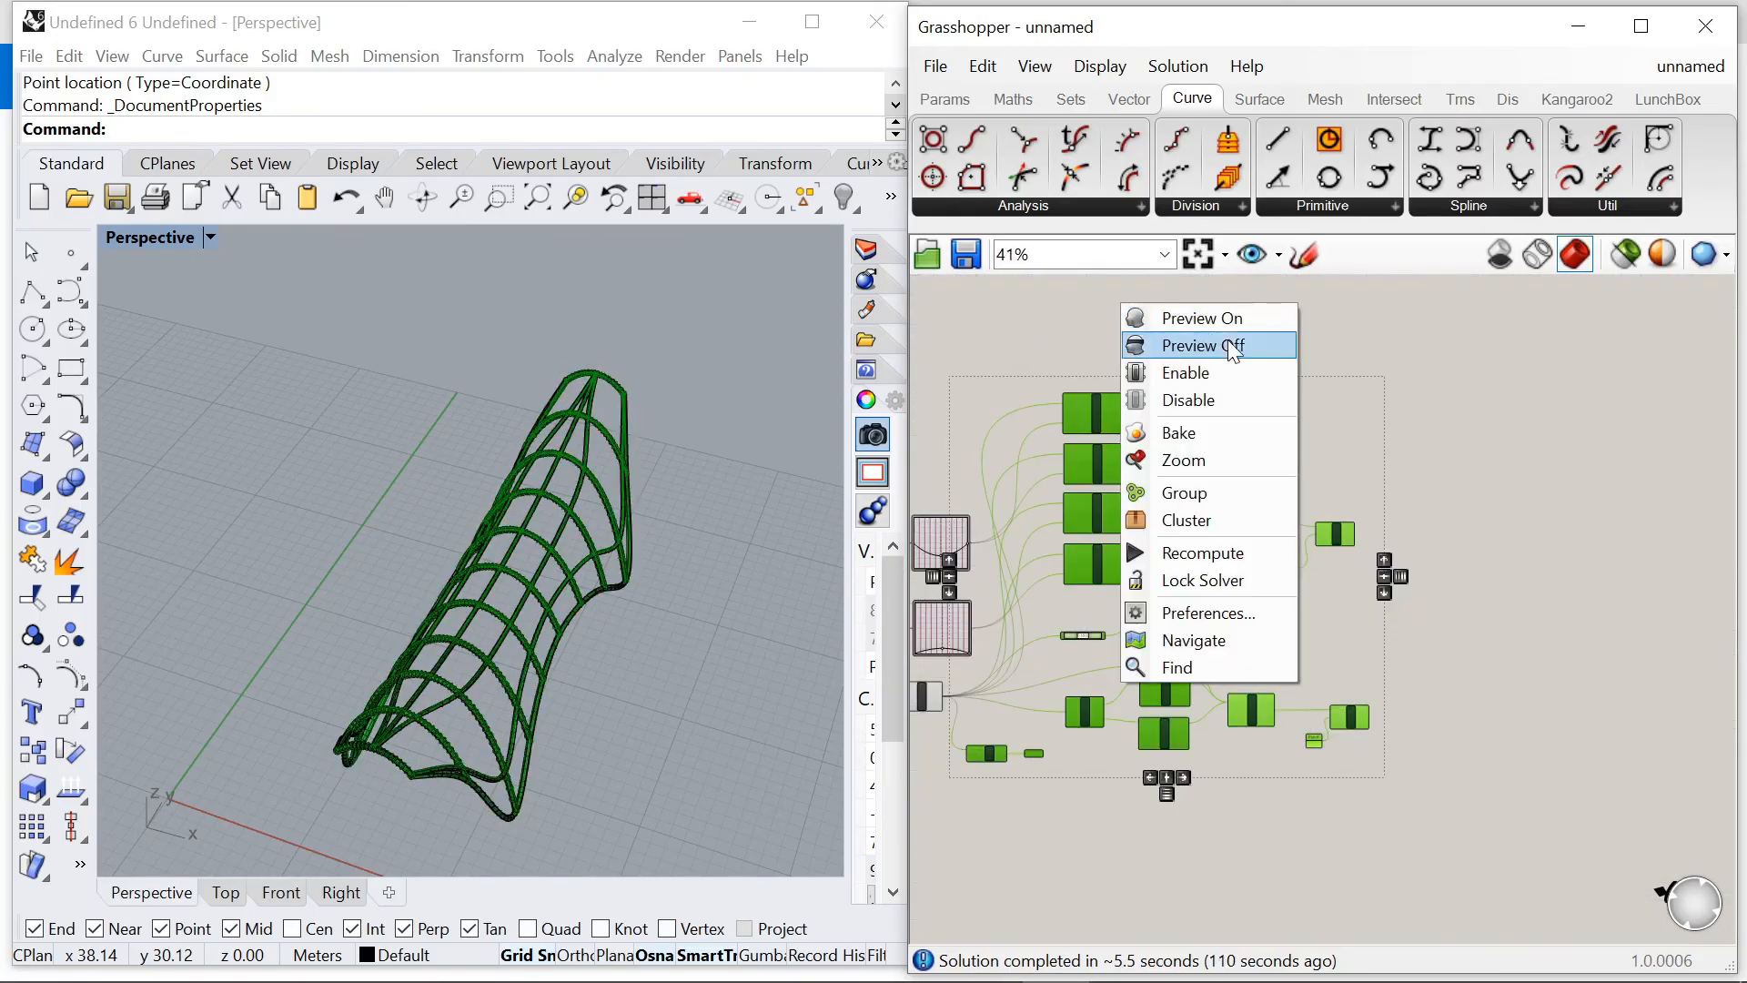
left_click(1233, 344)
left_click(1465, 386)
Step: Turn off the preview of the Sub Curve component and display the baked frame in Rendered mode
scroll(551, 639, "down", 2)
scroll(548, 640, "up", 4)
right_click_drag(557, 650, 742, 581)
scroll(1455, 537, "down", 4)
scroll(1199, 610, "up", 2)
left_click(1197, 606)
right_click(1143, 362)
left_click(1224, 376)
key("ctrl+alt+r")
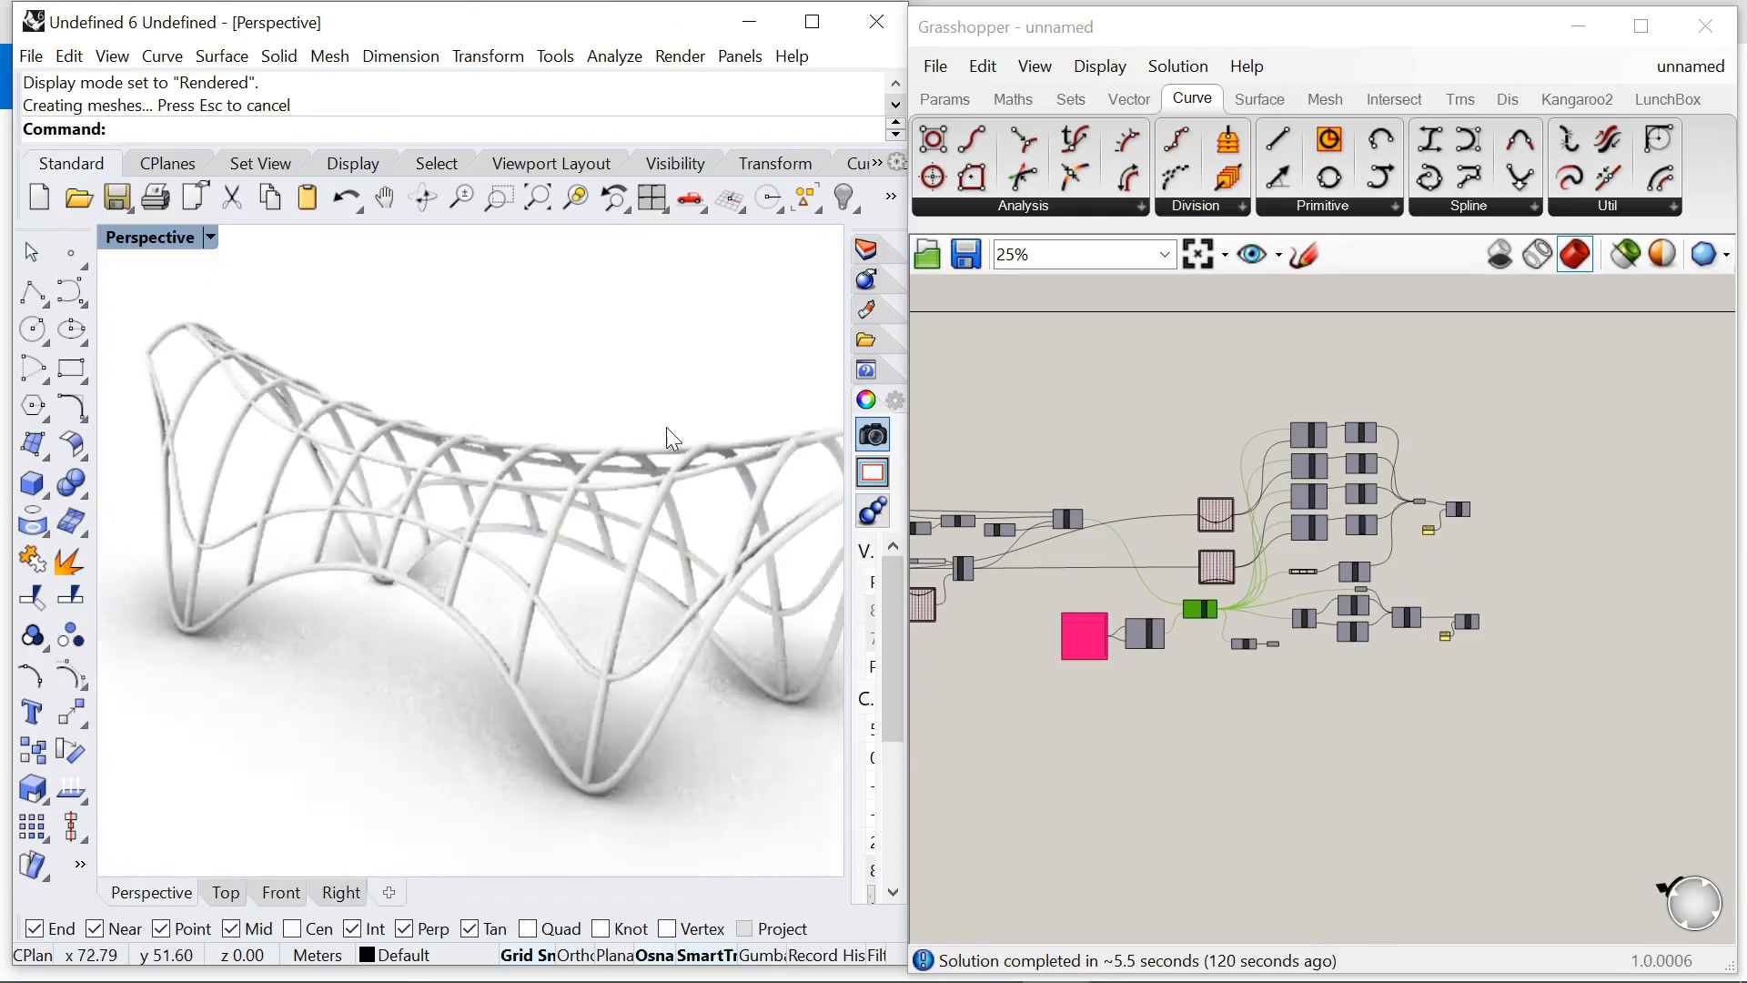
right_click_drag(637, 509, 700, 570)
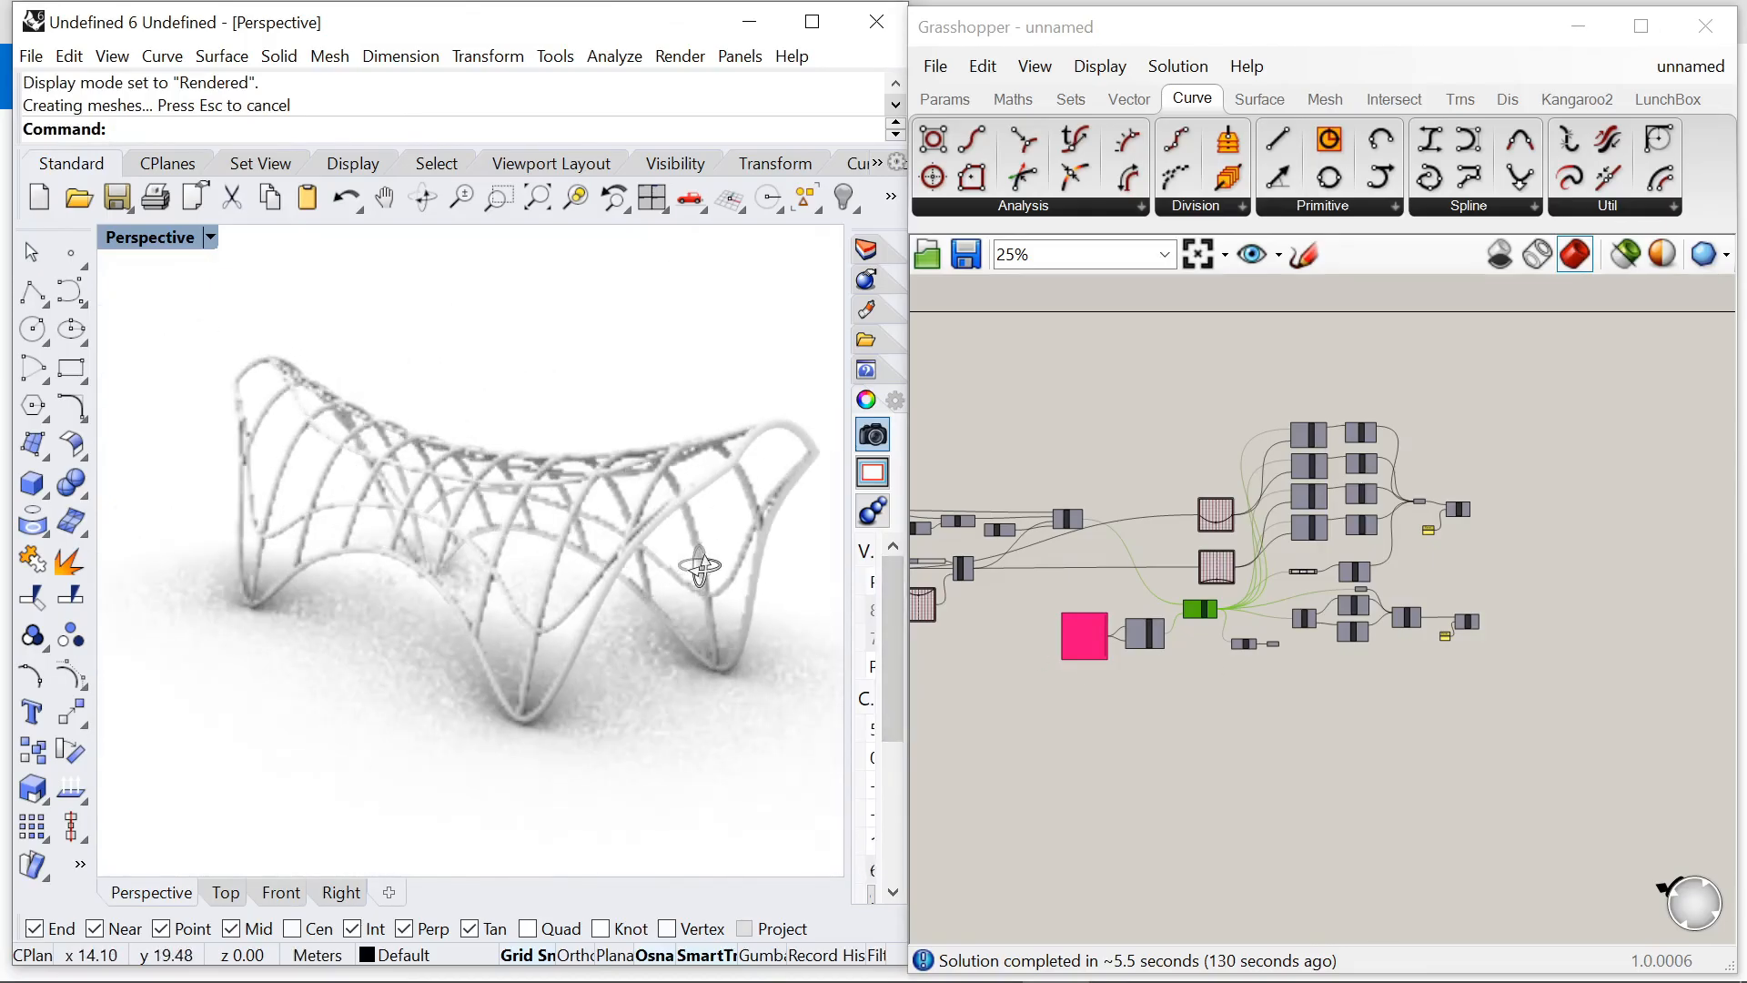
Step: Turn on the preview of the mesh parameter behind the Loft to show the shell surface within the rendered frame
scroll(1283, 642, "up", 8)
scroll(1241, 657, "up", 2)
left_click(1224, 640)
right_click(1210, 561)
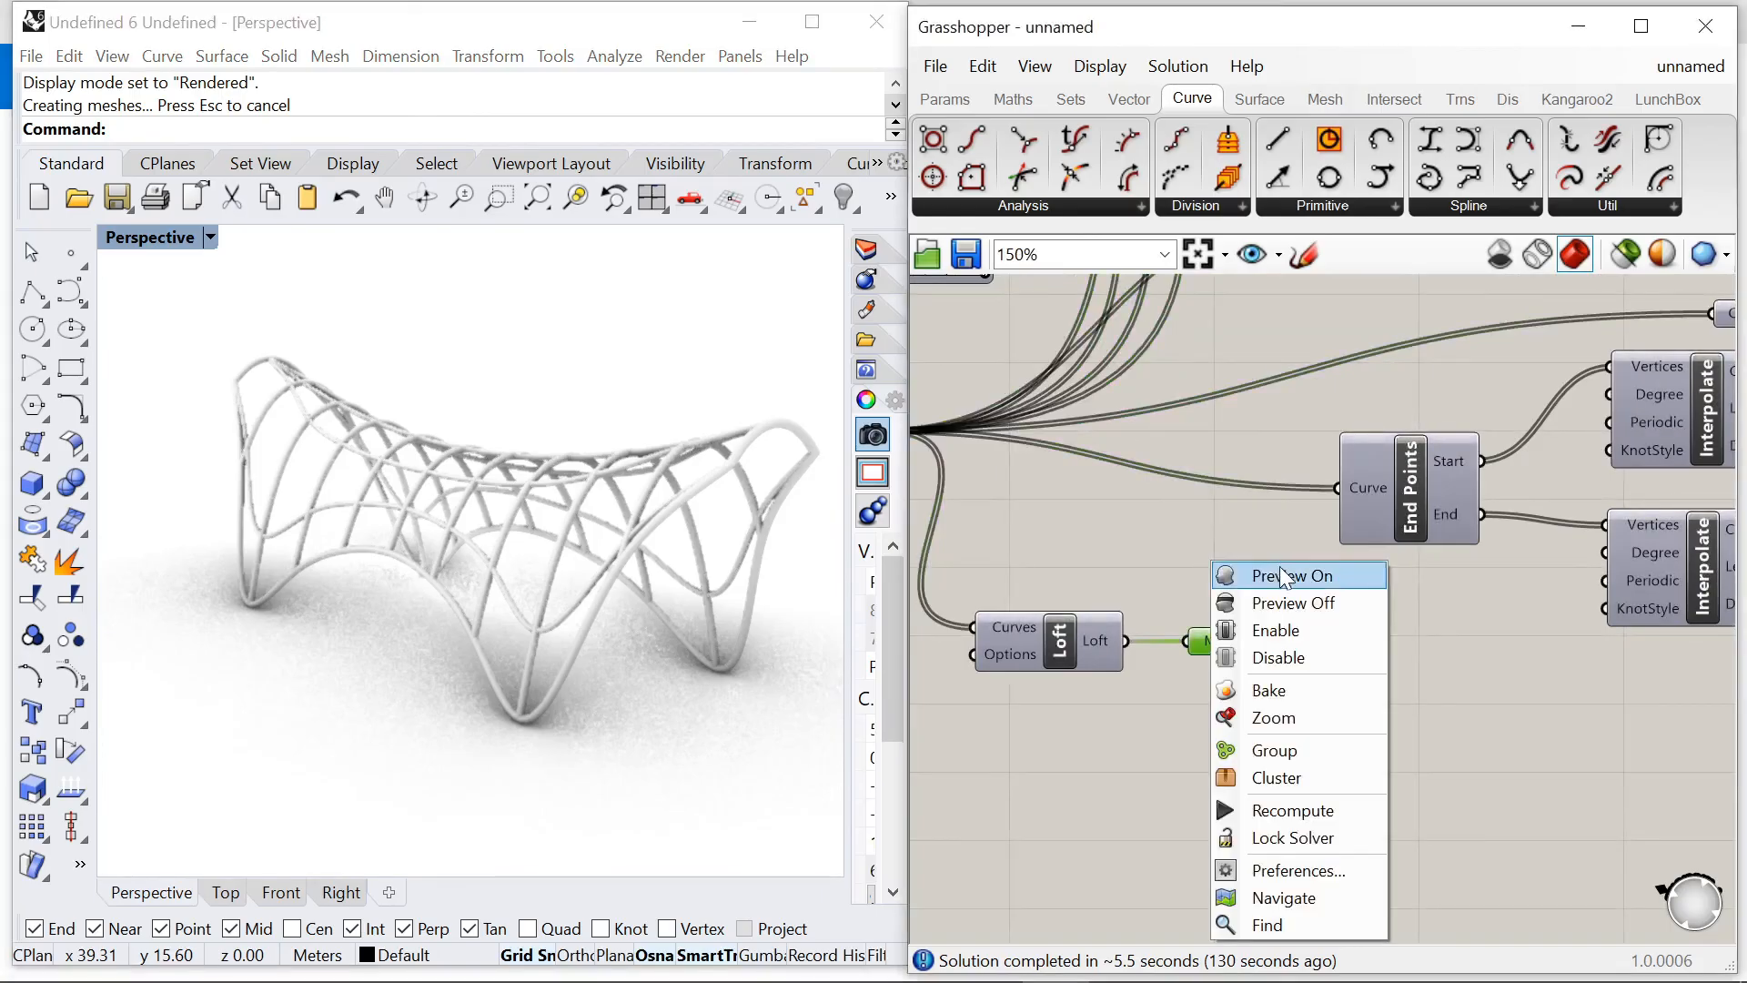
left_click(1280, 568)
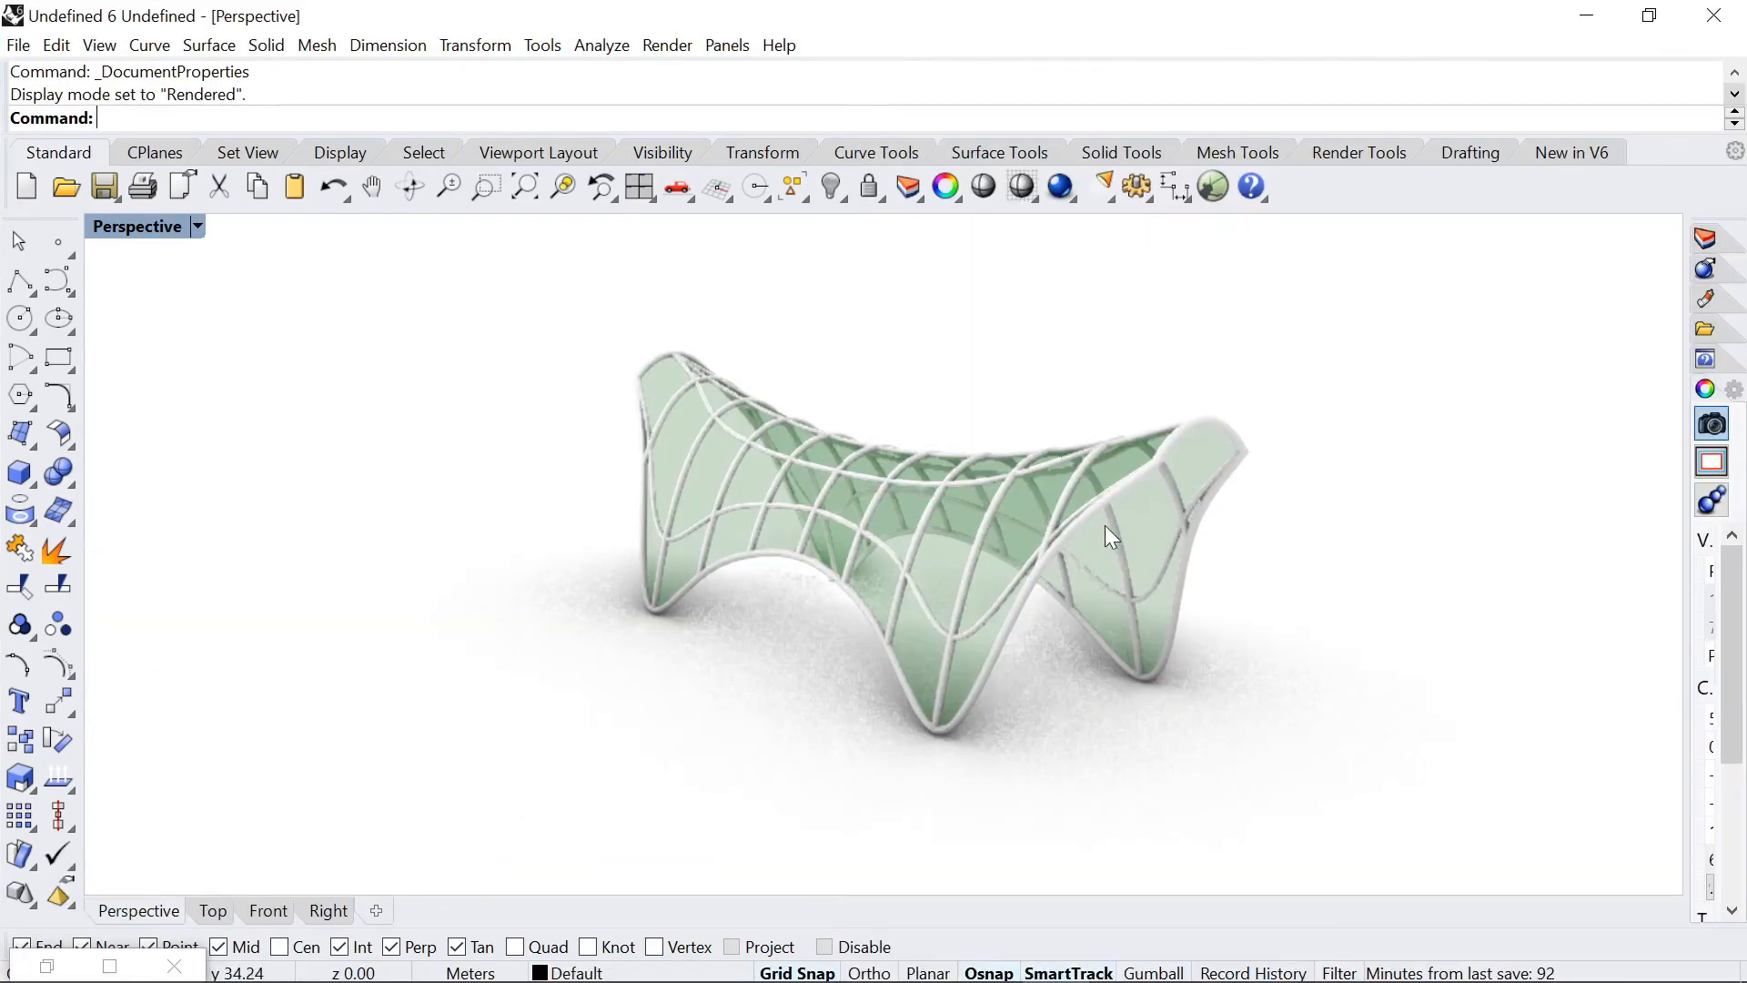
right_click_drag(1104, 526, 1253, 594)
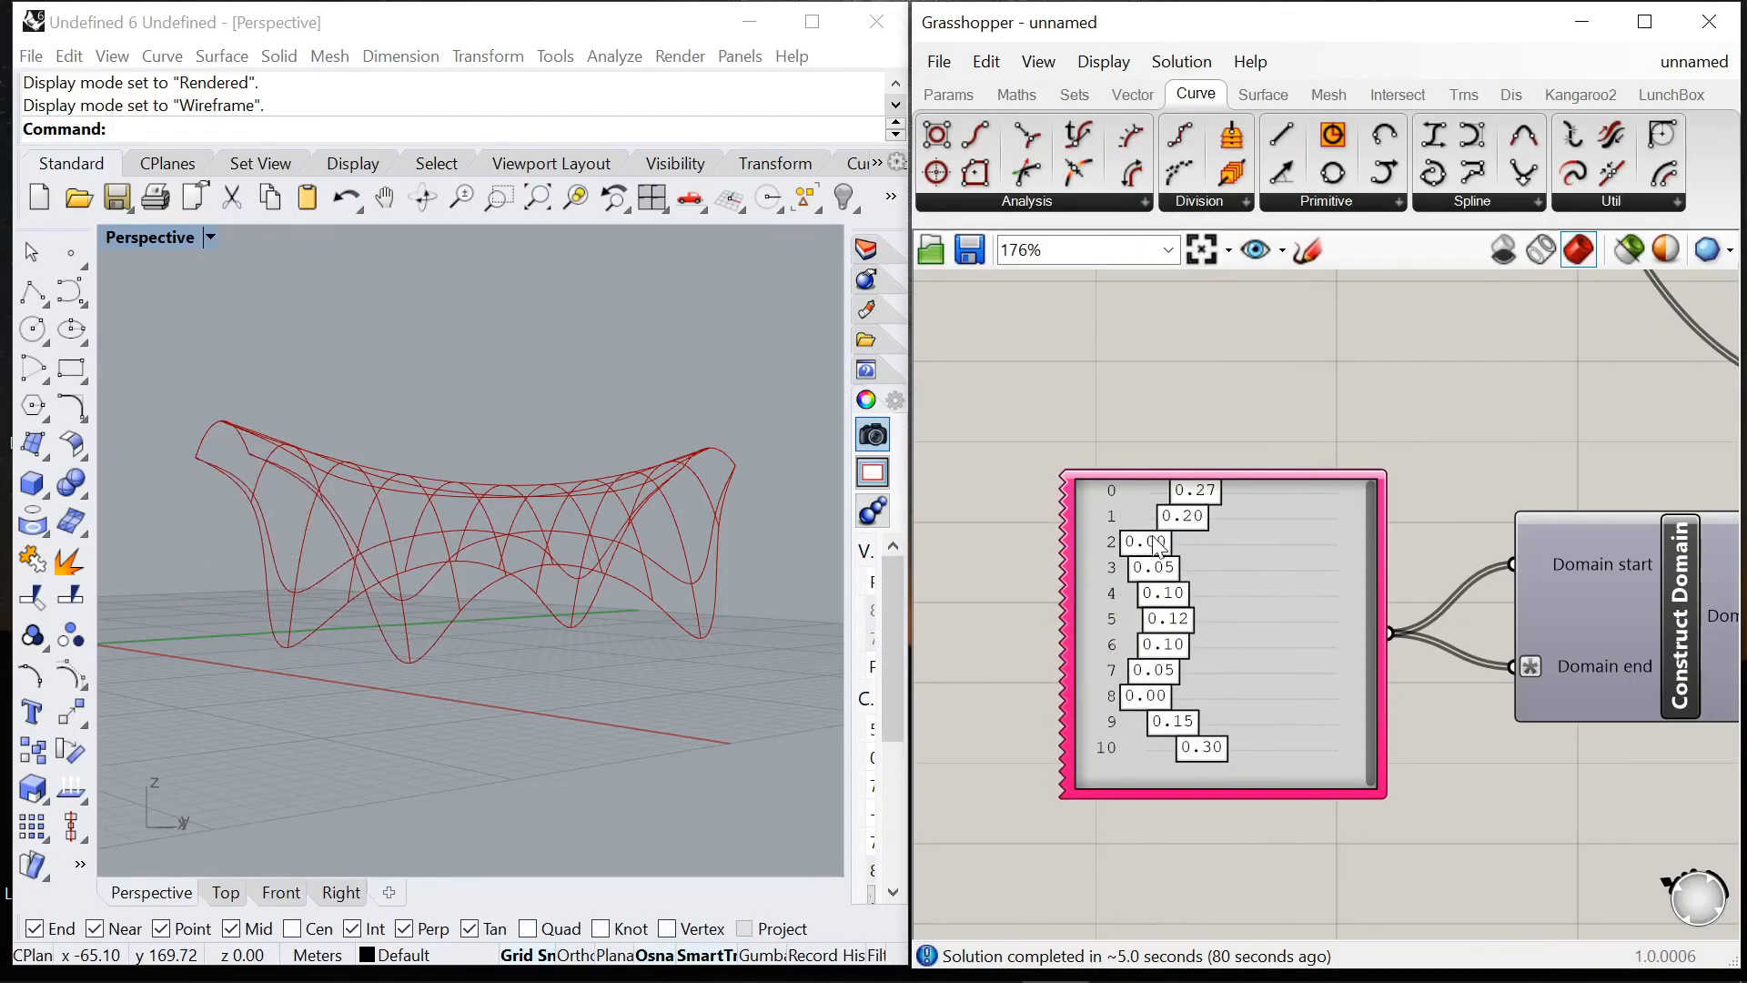
Step: Adjust several of the Gene Pool's upper sliders to vary how far the arches are trimmed
left_click_drag(1187, 553, 1166, 553)
right_click_drag(764, 537, 582, 569)
left_click_drag(1179, 570, 1165, 577)
left_click_drag(1183, 596, 1224, 602)
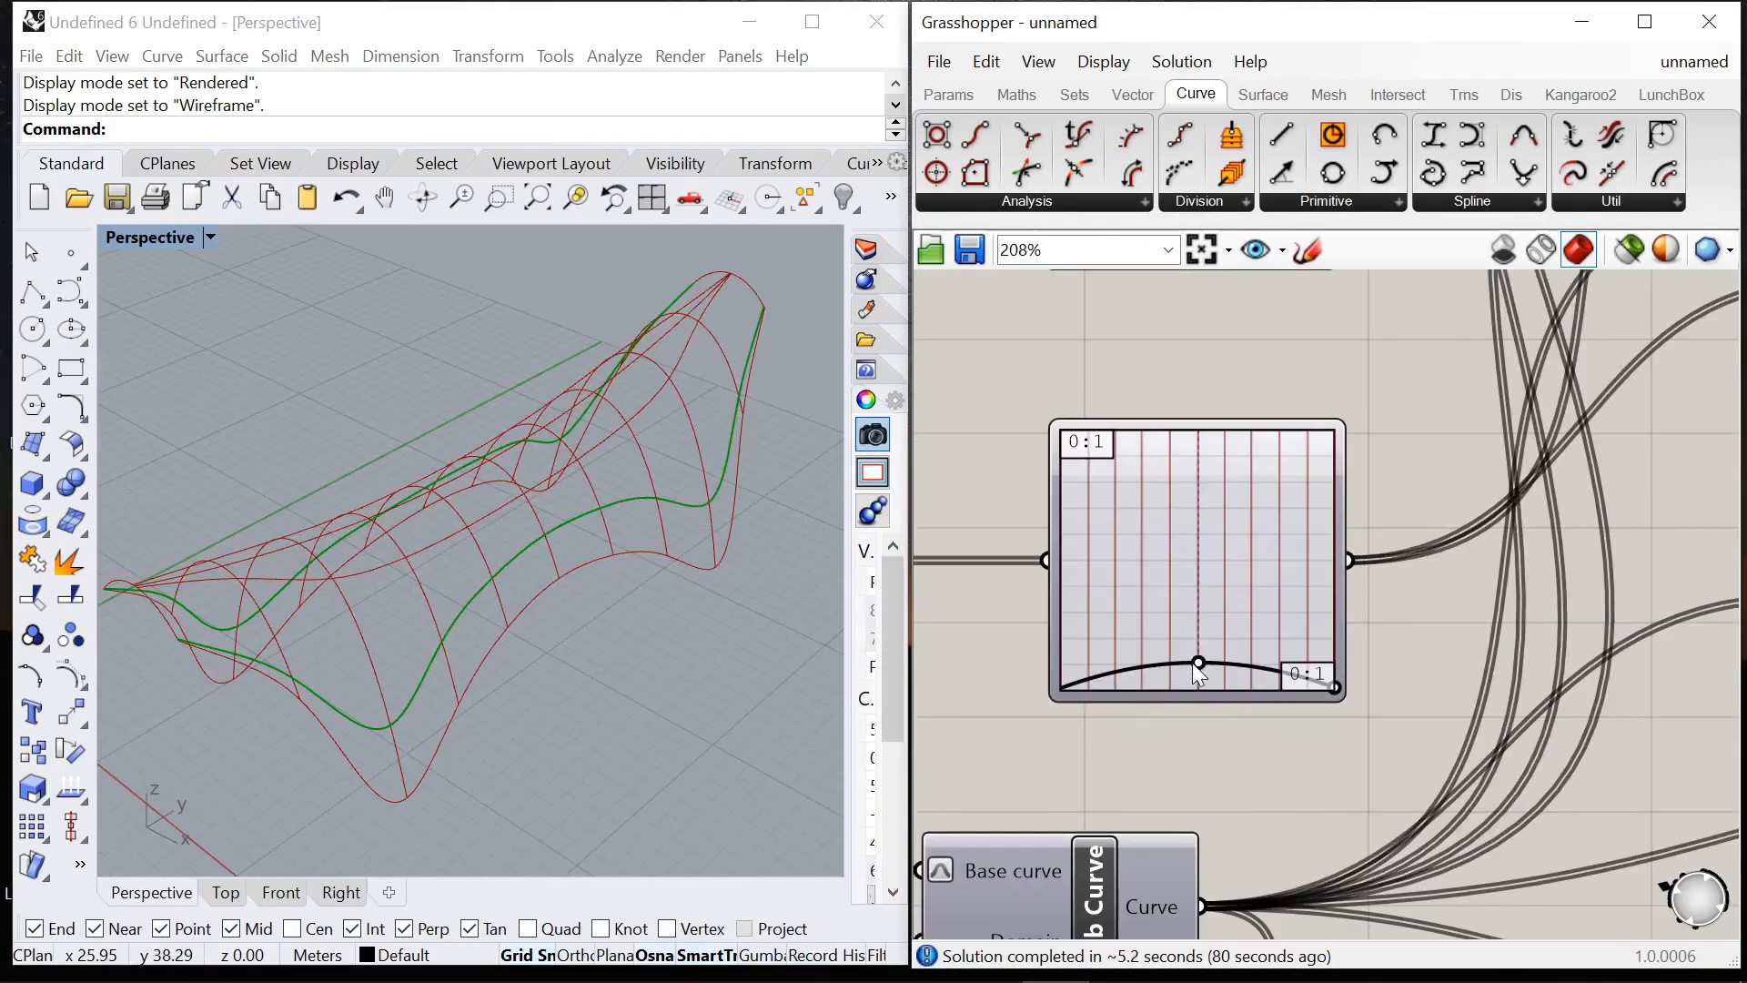
Step: Vary the shell by moving the middle grips of both longitudinal-curve Graph Mappers and reshaping the parabola that controls the arch heights
mouse_move(1193, 663)
left_mouse_down()
mouse_move(1193, 443)
mouse_move(1203, 664)
left_mouse_up()
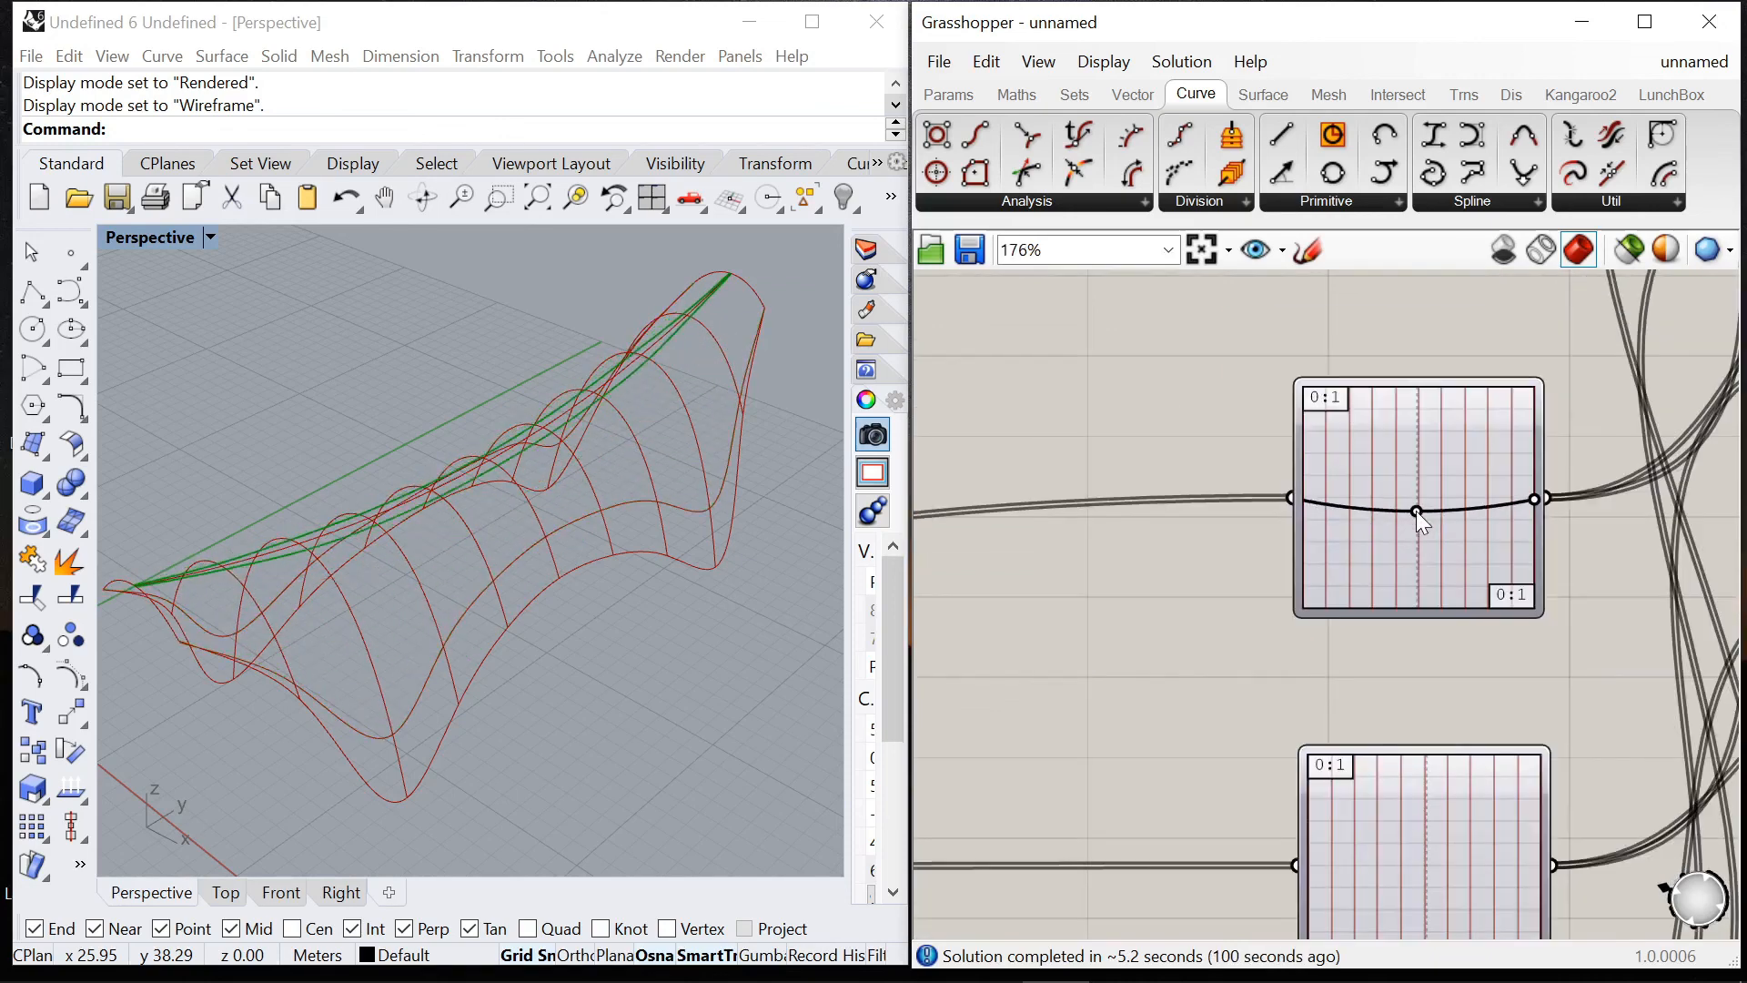
left_click_drag(1416, 510, 1419, 557)
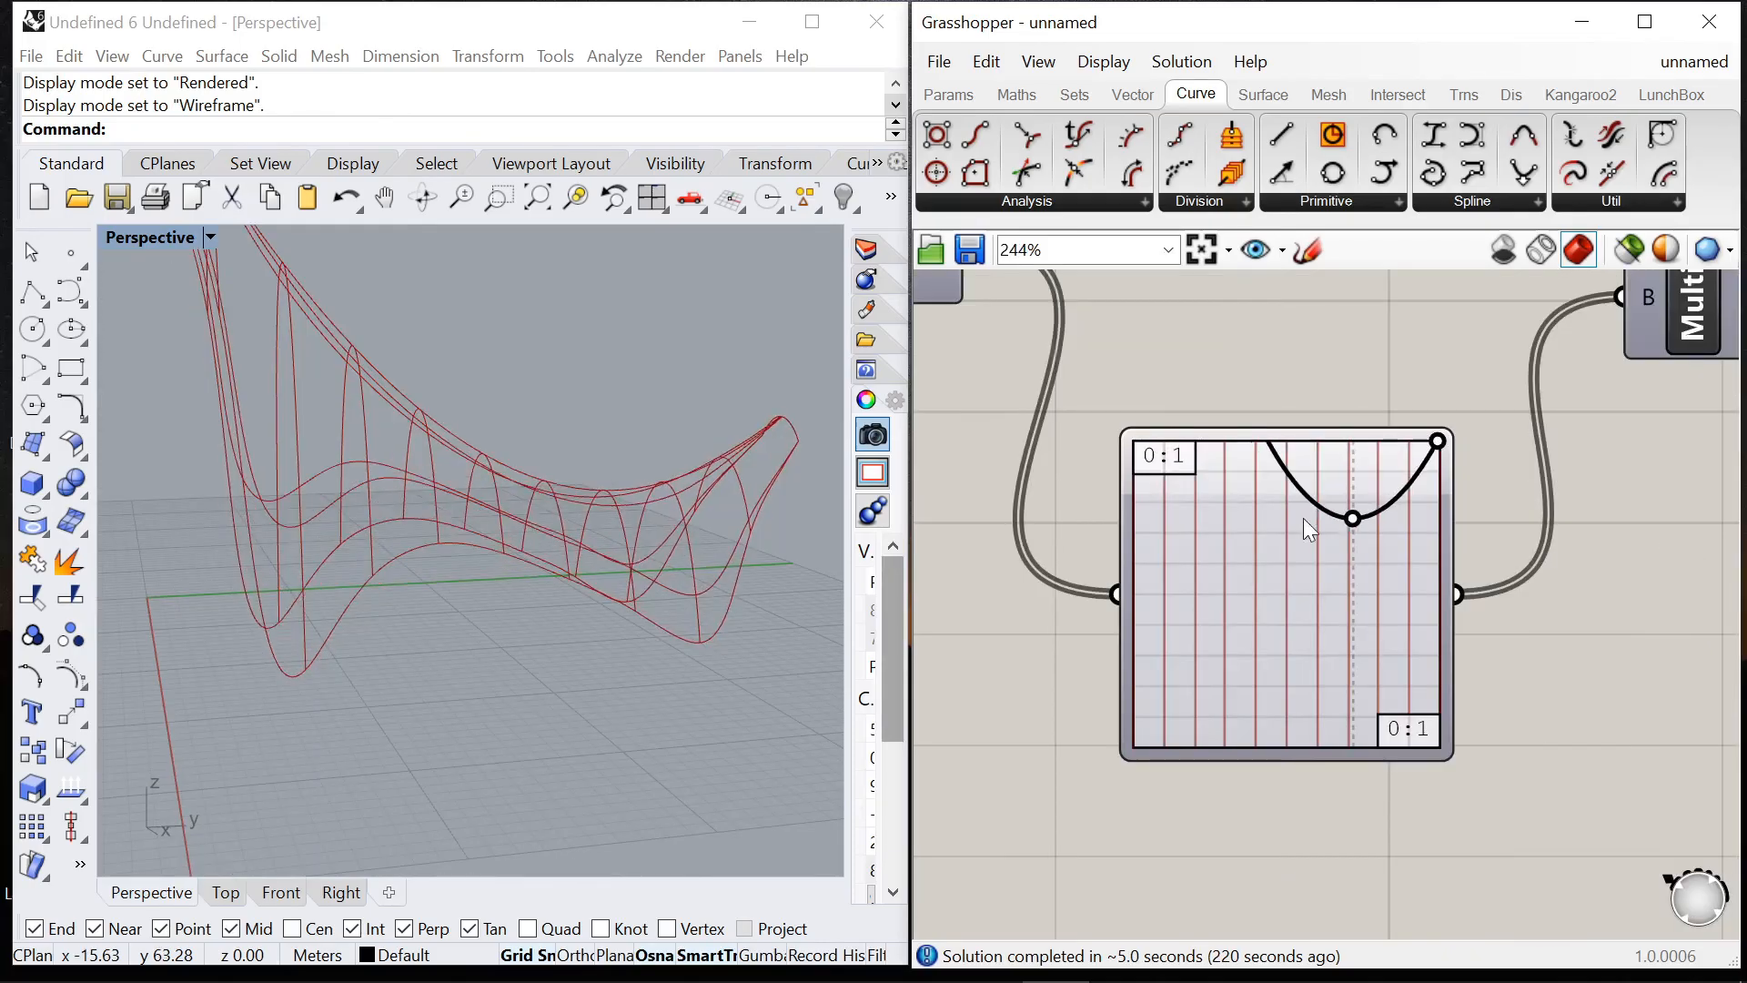
mouse_move(1303, 516)
left_mouse_down()
mouse_move(1240, 504)
mouse_move(1314, 522)
mouse_move(1287, 557)
mouse_move(1285, 502)
left_mouse_up()
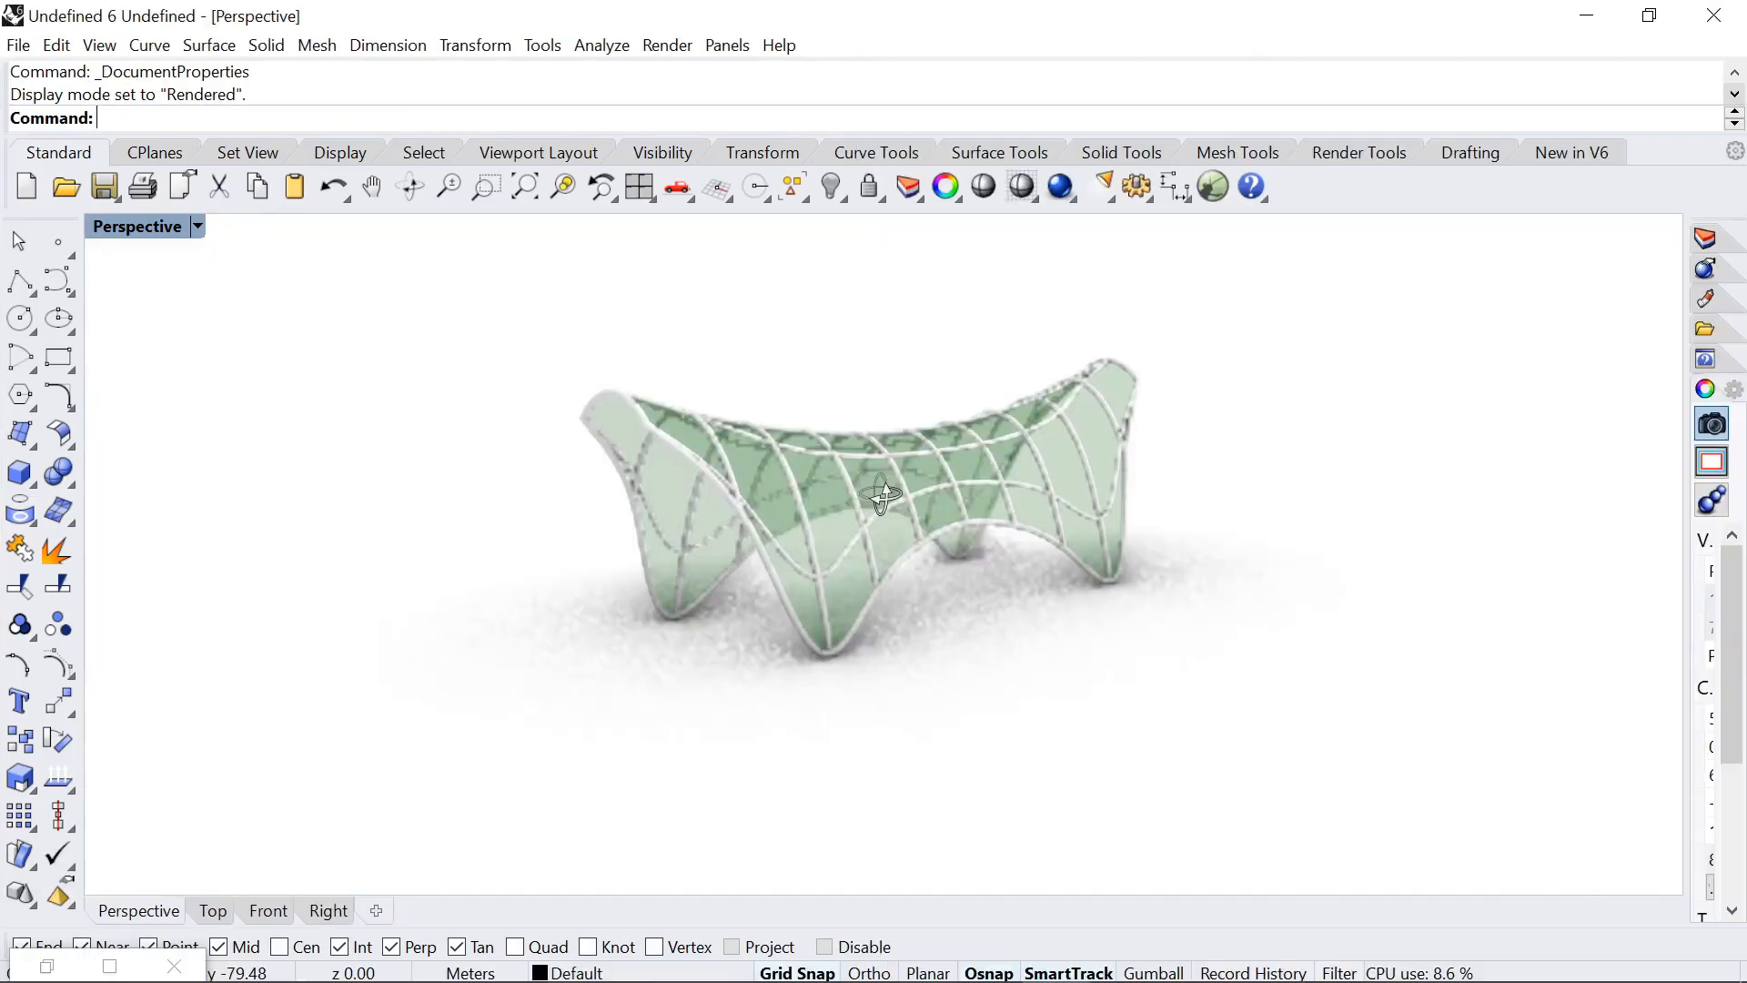
right_click_drag(880, 494, 1029, 515)
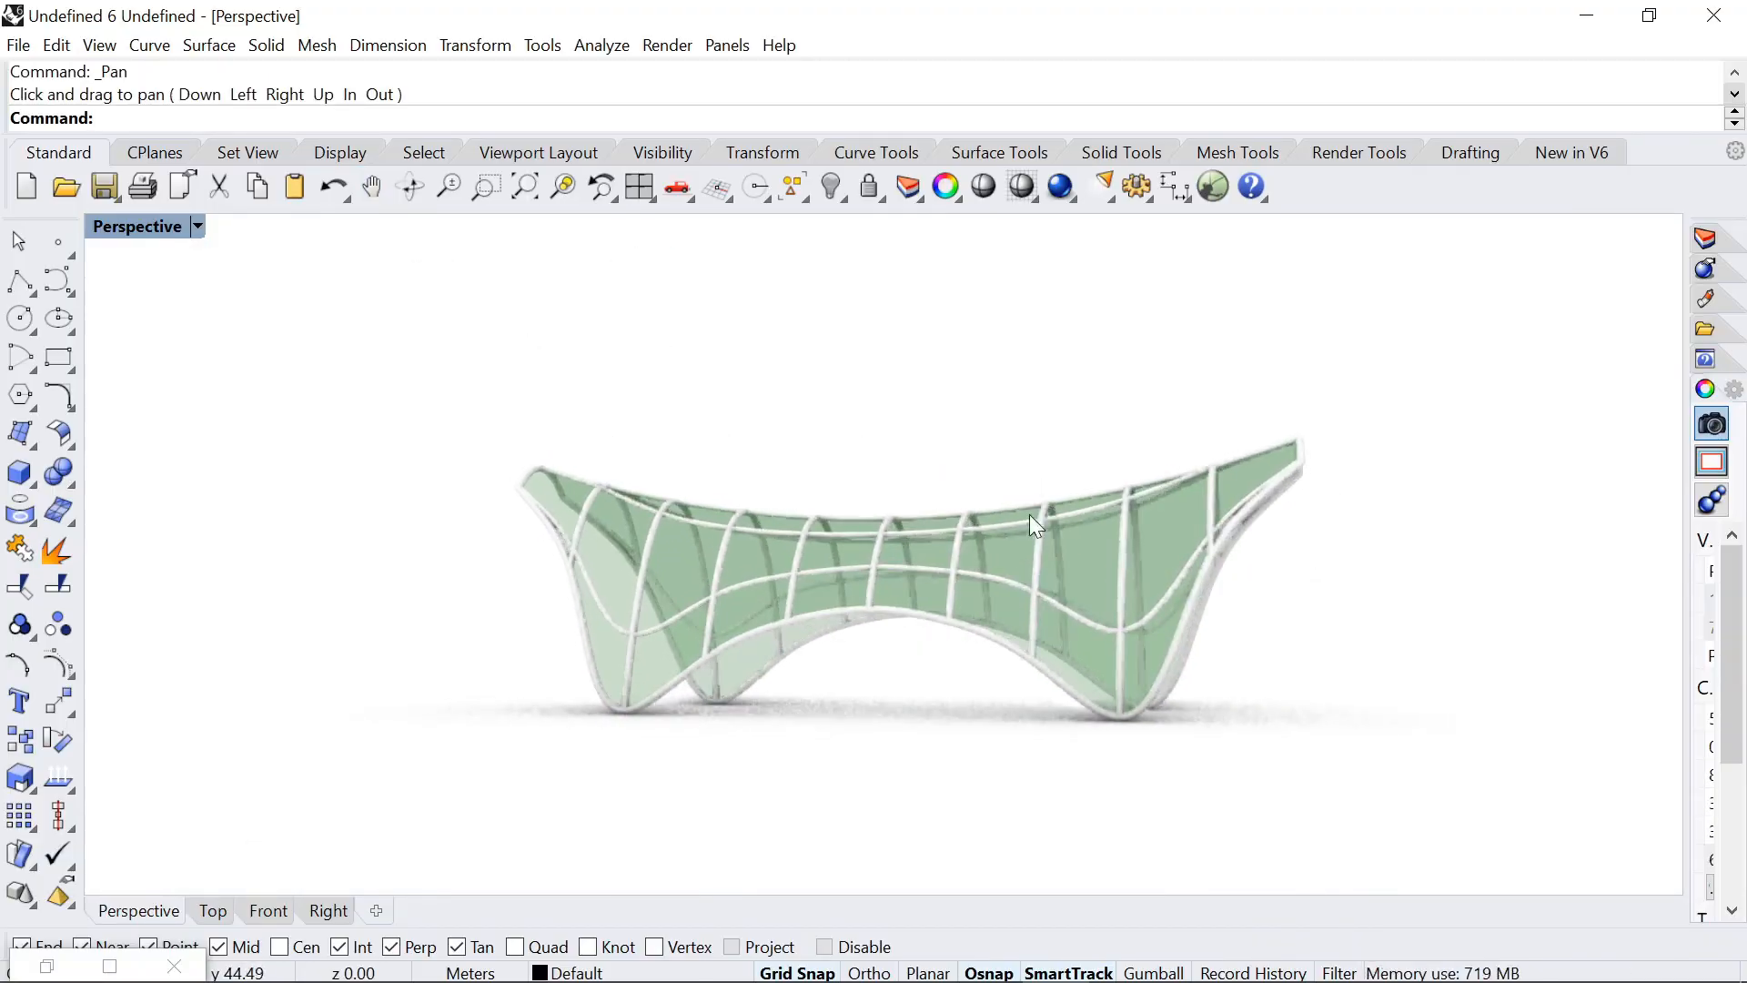